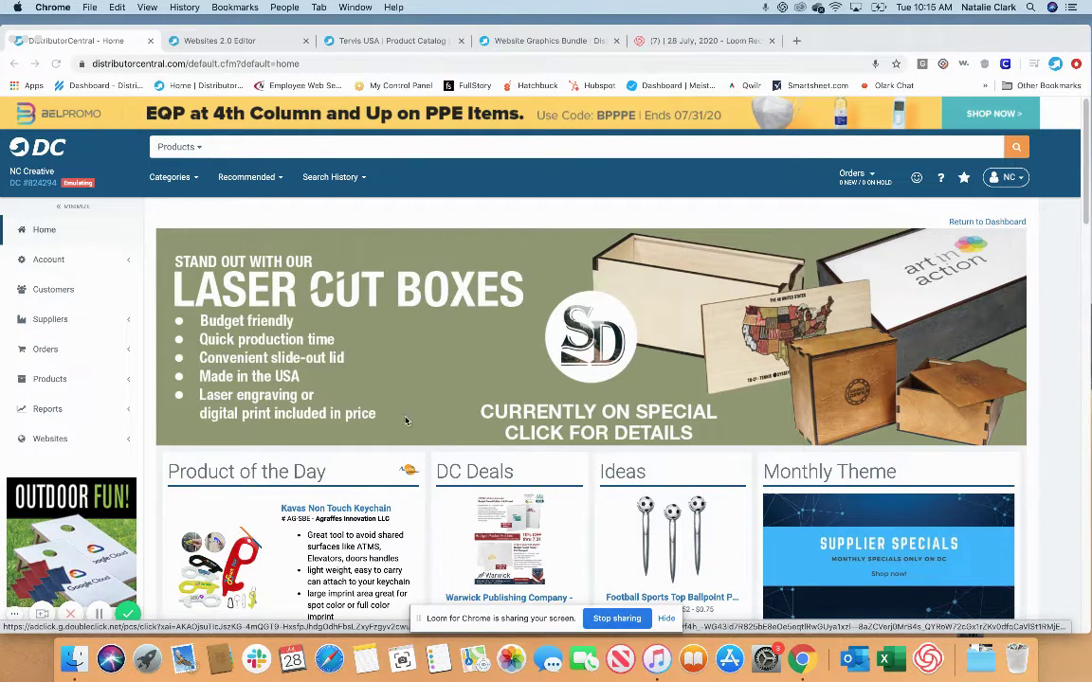
Step: Go to distributorcentral.com and open the Graphics for Your Website page with the free website graphics bundles
click(540, 41)
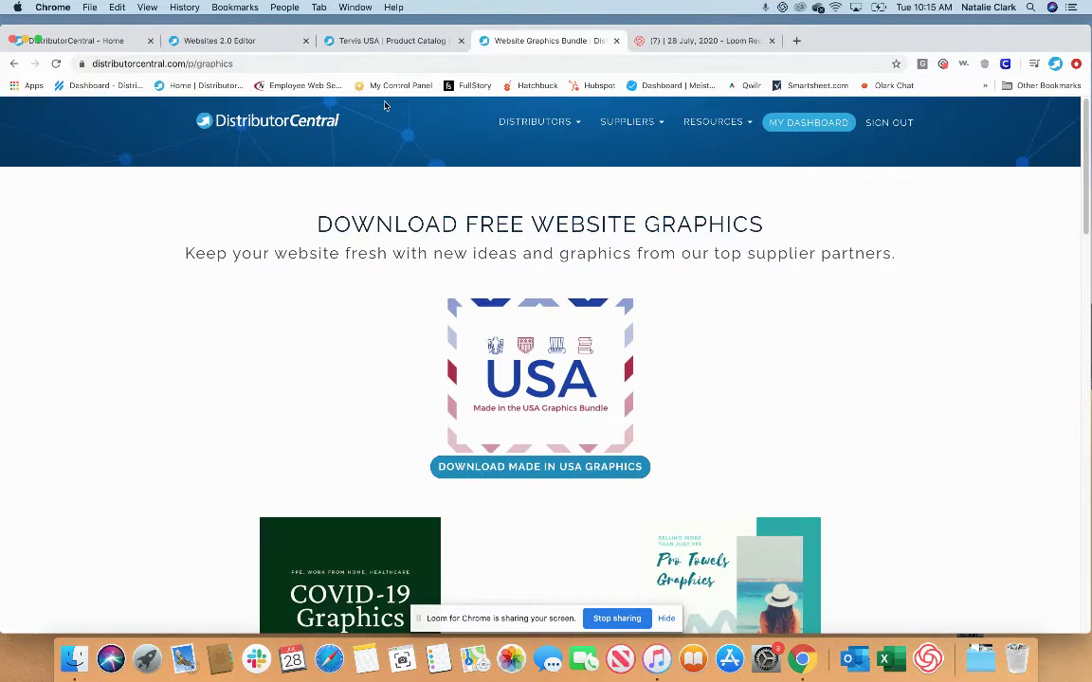
click(279, 63)
text(dis)
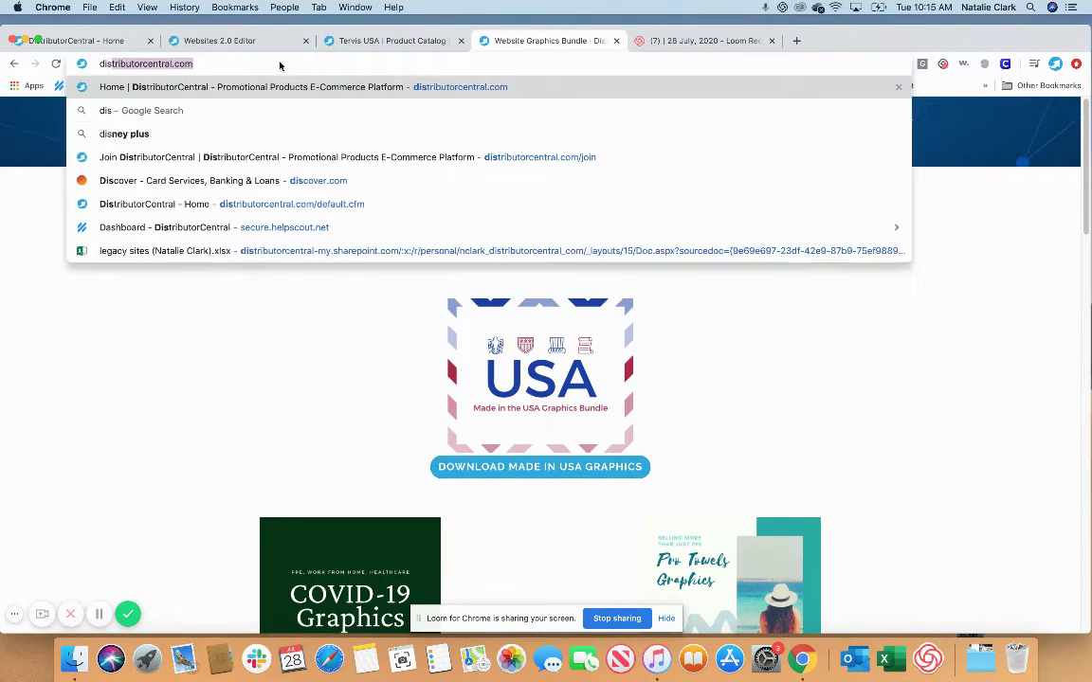
key(Return)
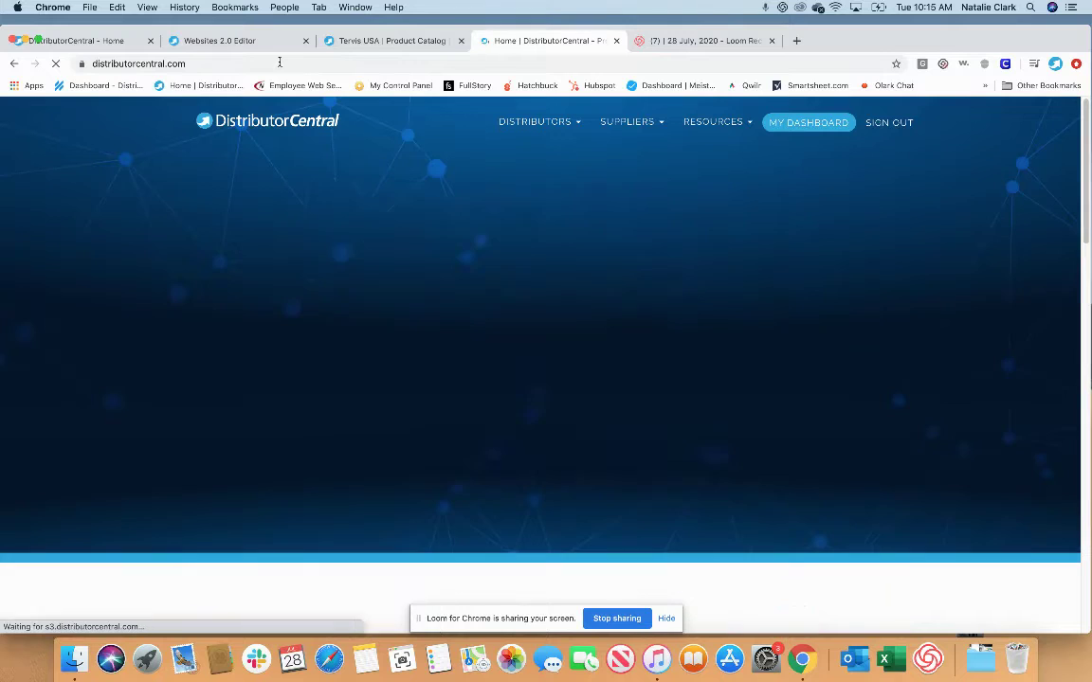
click(717, 122)
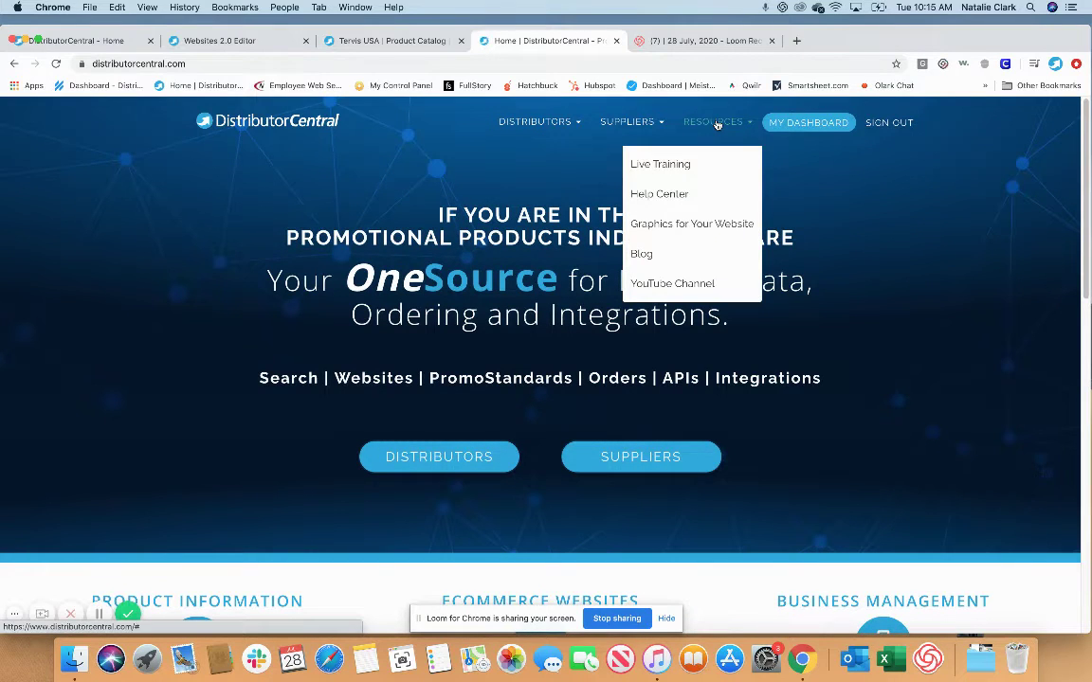
click(664, 228)
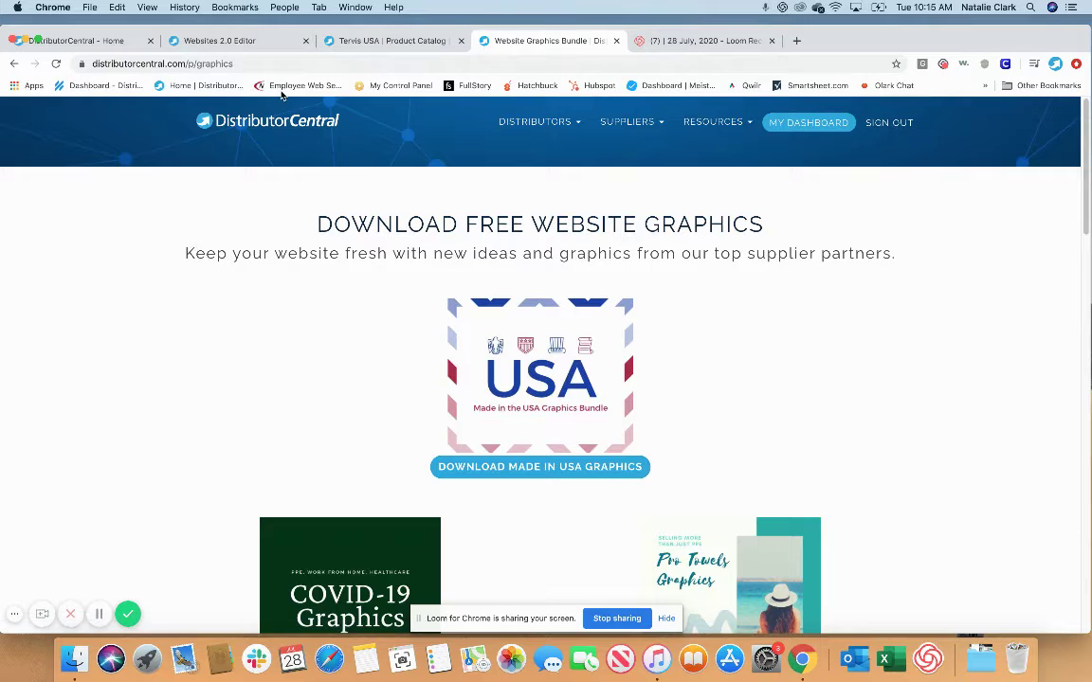
Step: Close the Websites 2.0 Editor without saving its changes and return to the DistributorCentral home page
click(305, 41)
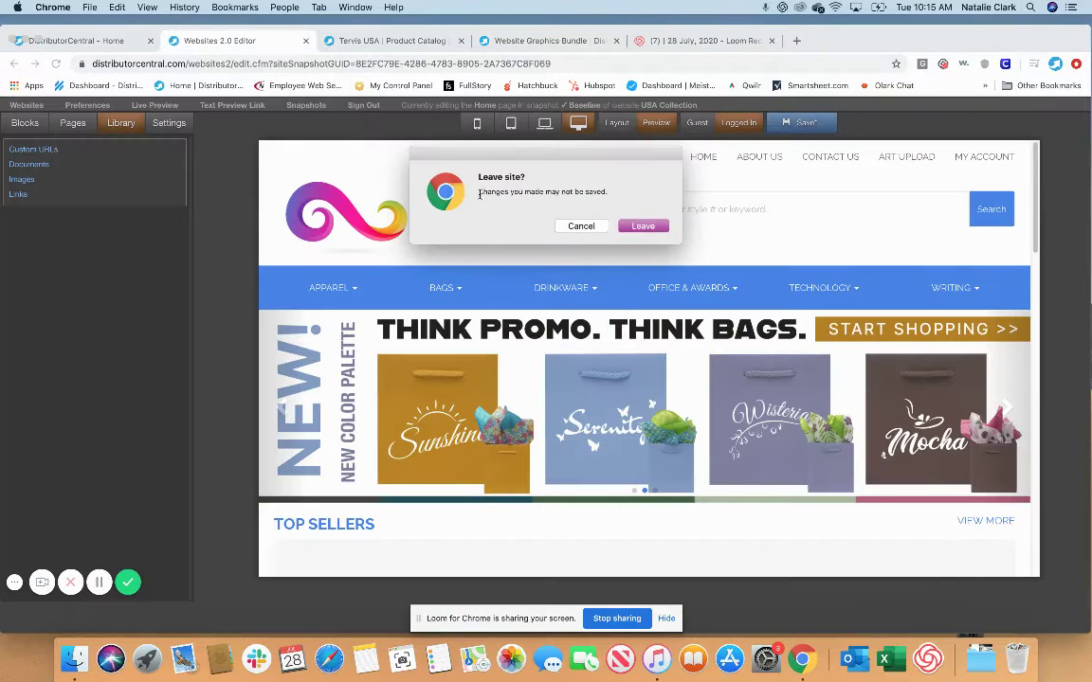
click(638, 227)
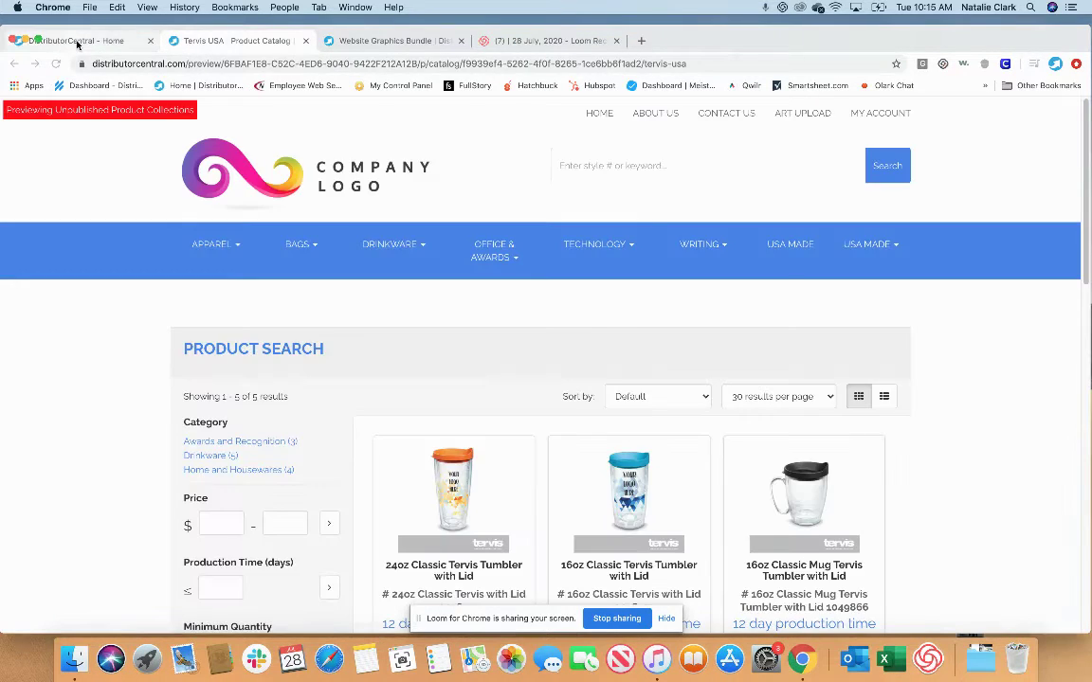
click(76, 41)
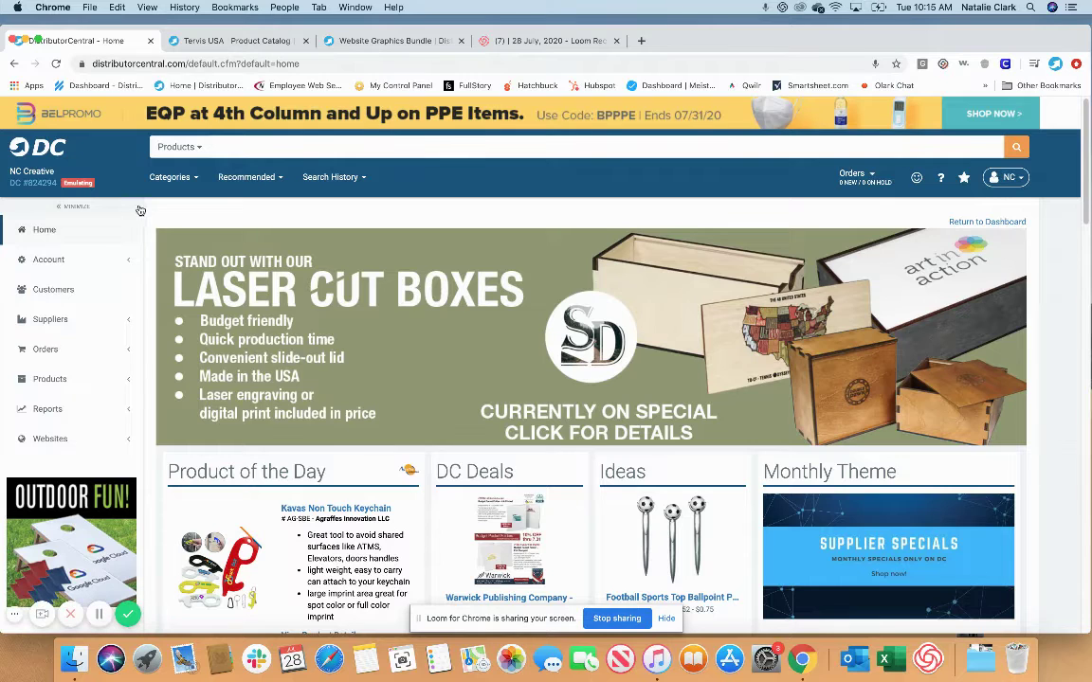
Step: Open the product collections of the USA Collection website through the Hosting Manager
click(54, 441)
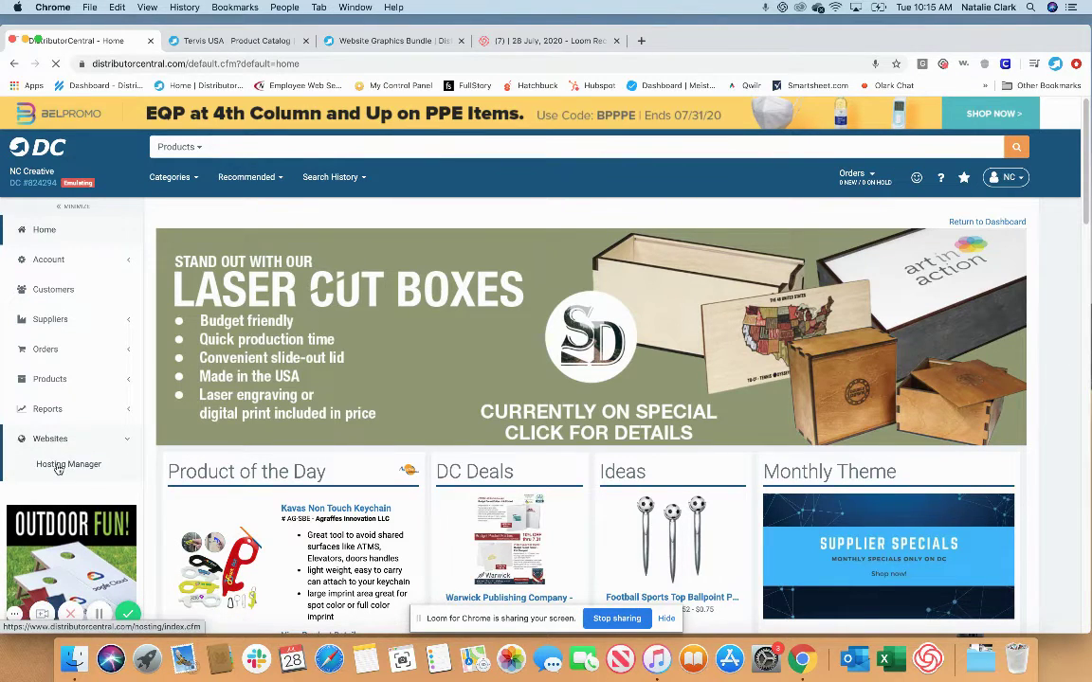
click(57, 467)
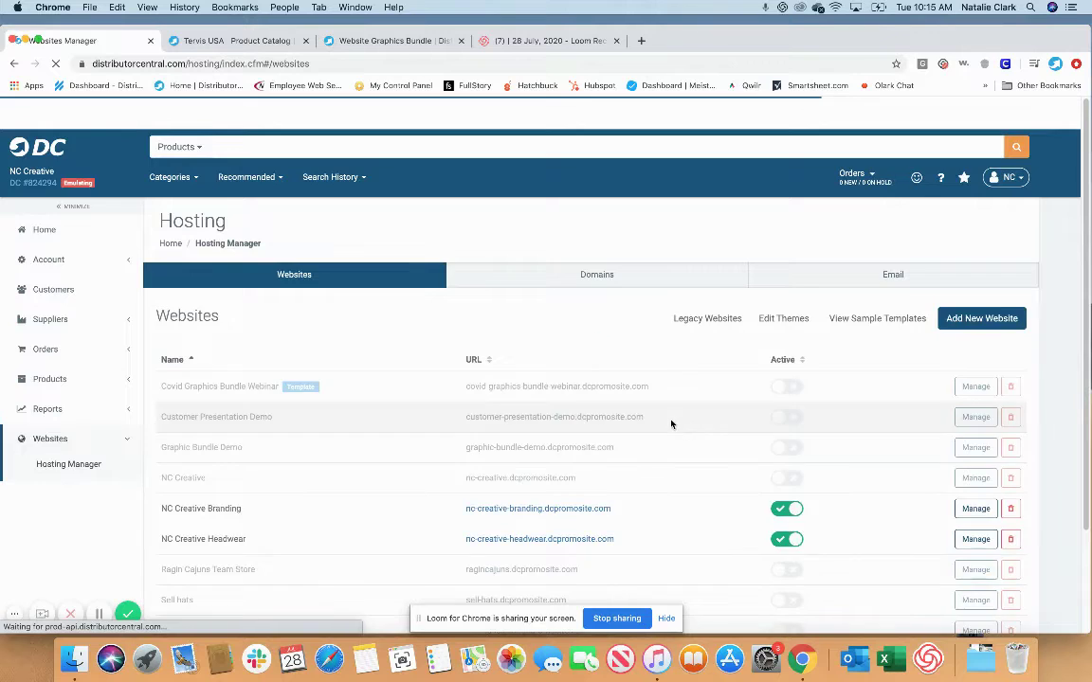
scroll(663, 432, down, 3)
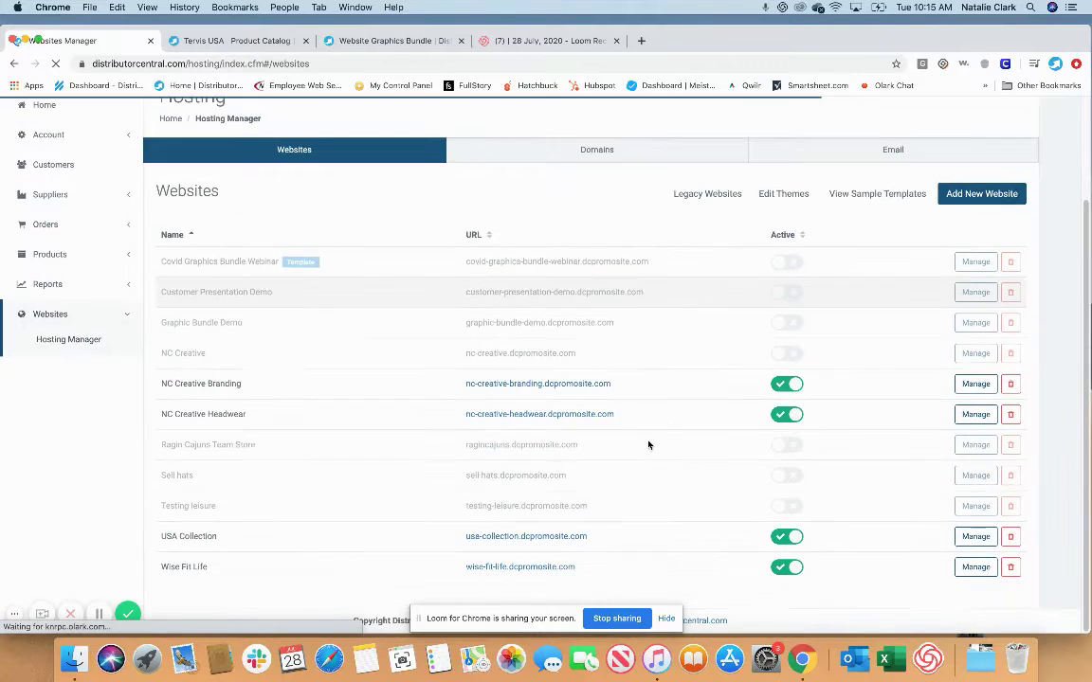
click(978, 538)
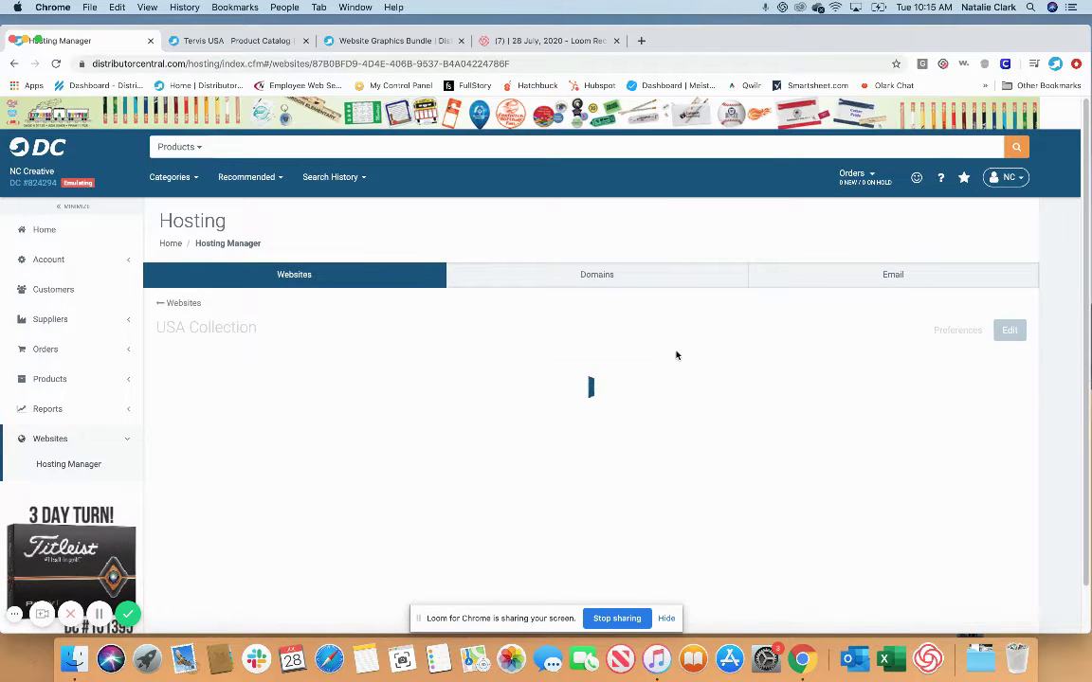
scroll(672, 335, down, 2)
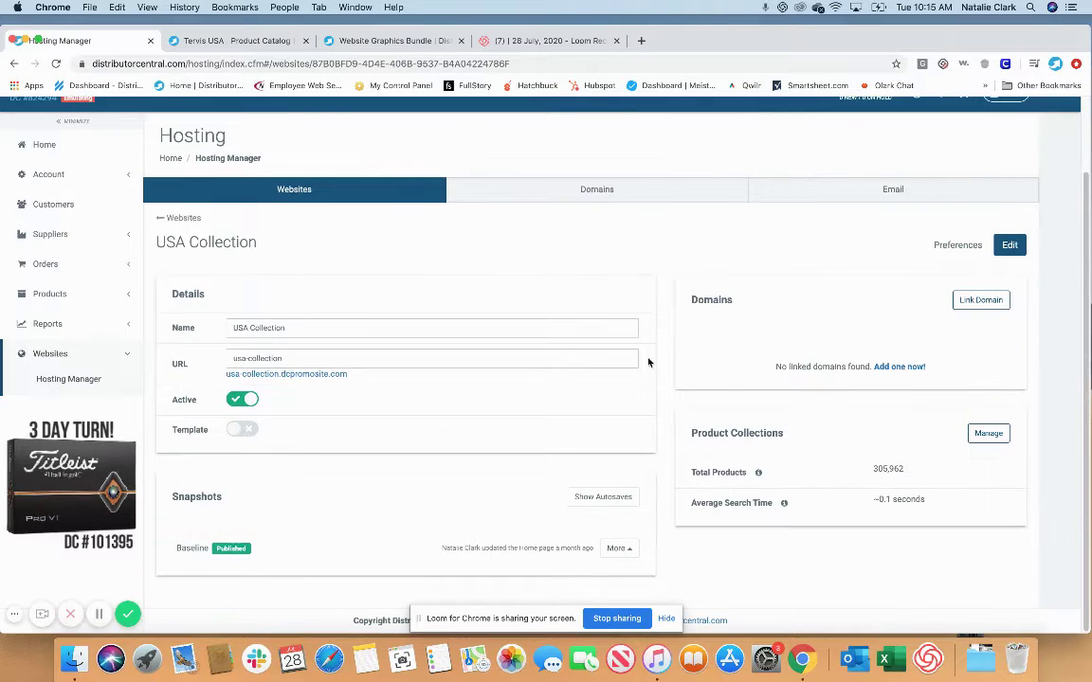
click(989, 435)
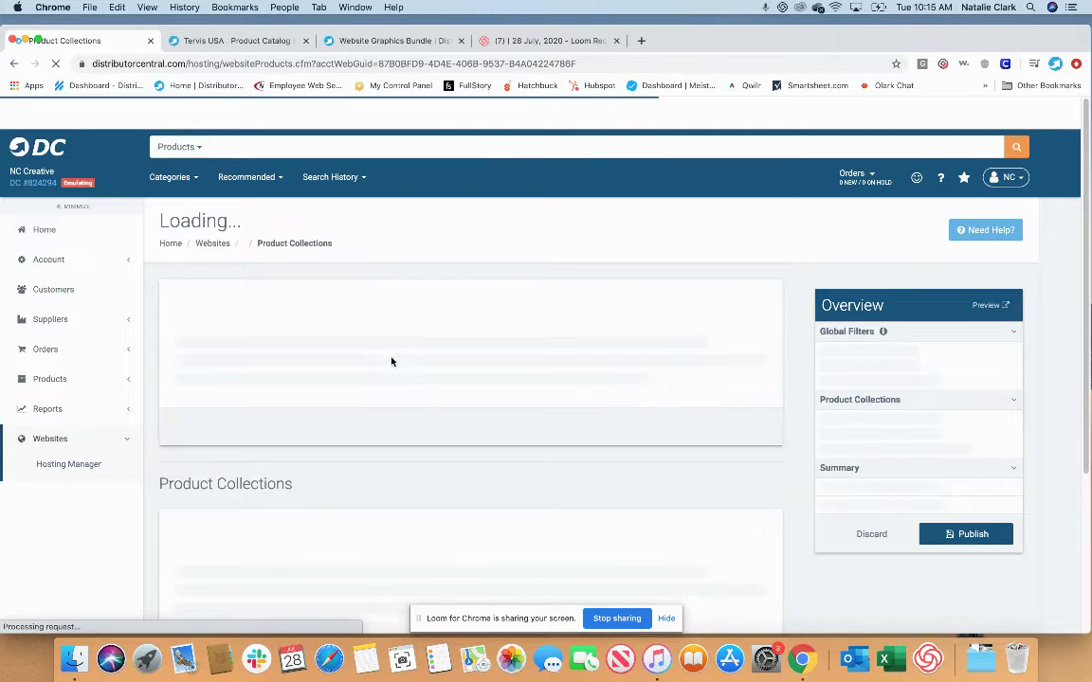
Step: Add a global filter that includes only products whose Country of Manufacture is United States
scroll(787, 479, down, 2)
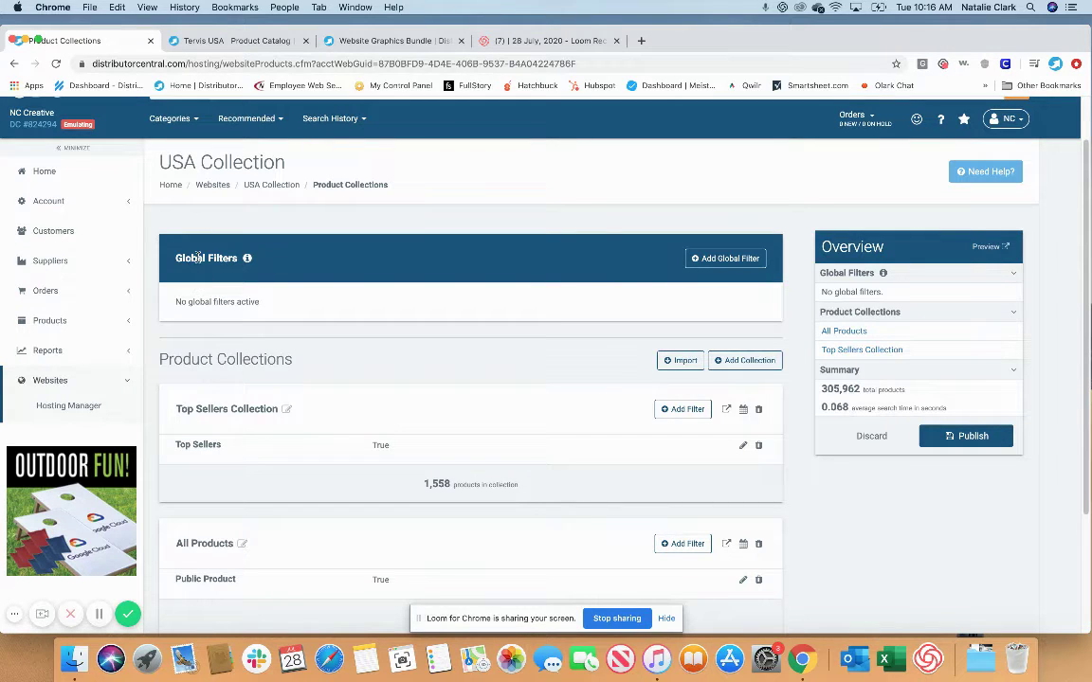
click(711, 260)
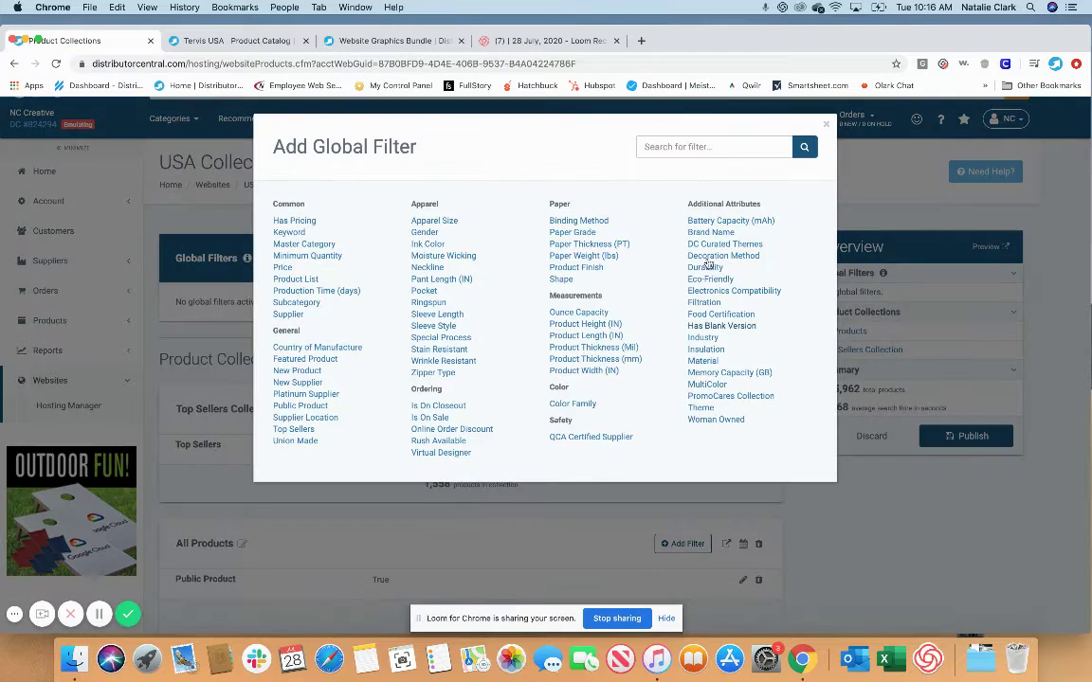
click(341, 348)
click(383, 230)
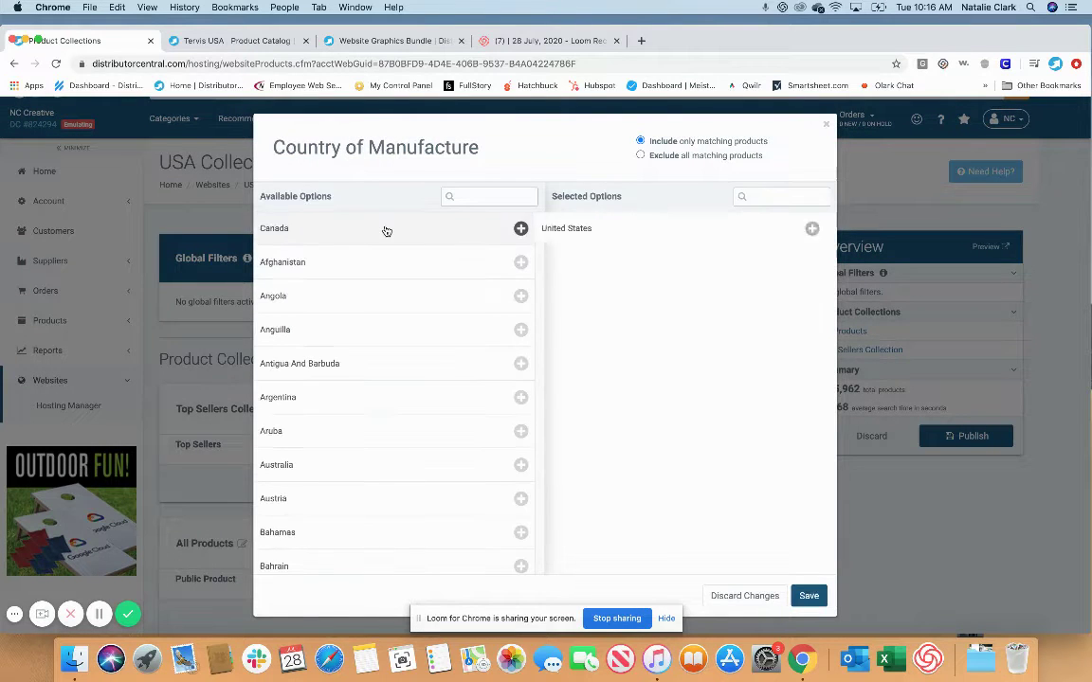
click(809, 597)
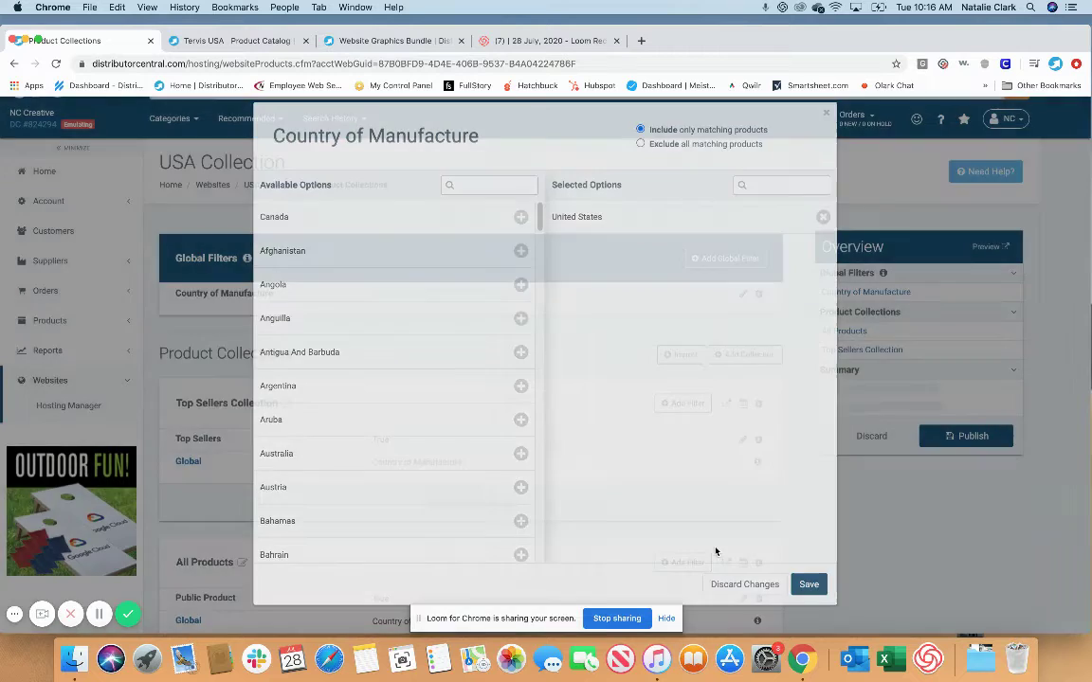
Step: Review how the global filter applies to the collections and delete the Country of Manufacture global filter
scroll(367, 409, down, 3)
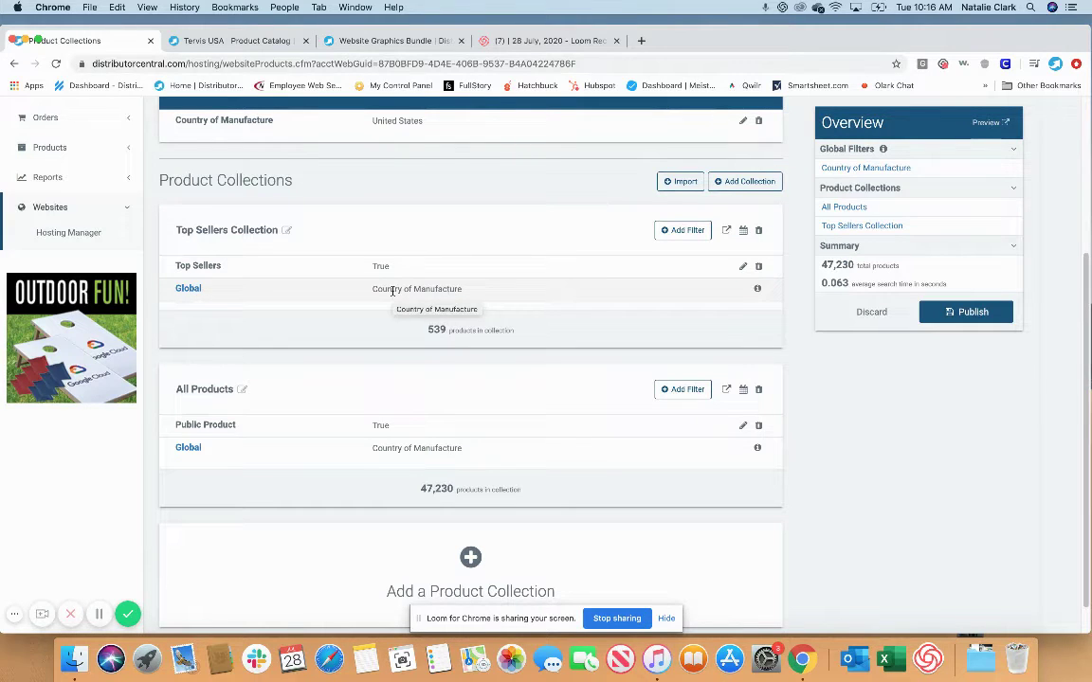
scroll(392, 291, up, 3)
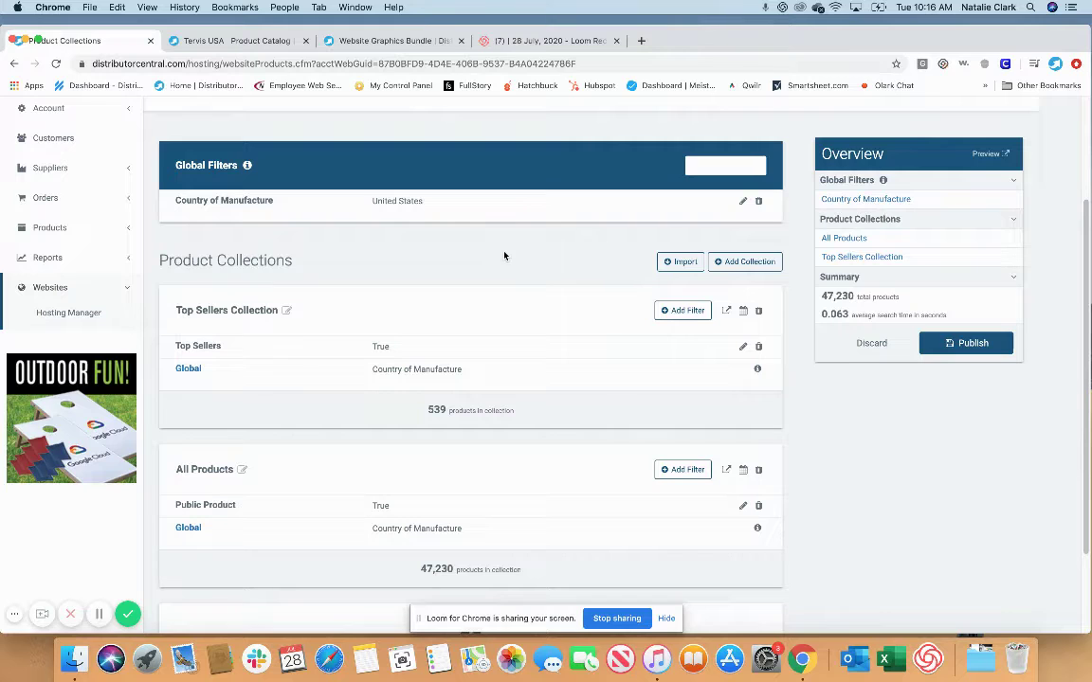
click(759, 203)
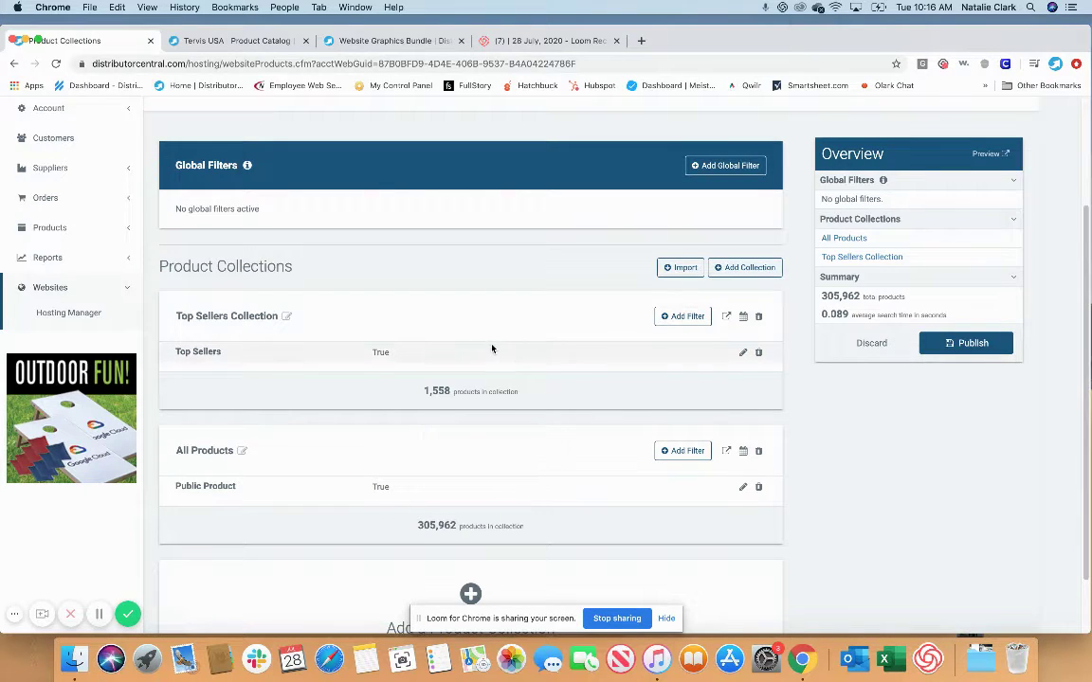
Step: Add a new product collection and name it USA Made
scroll(490, 349, down, 2)
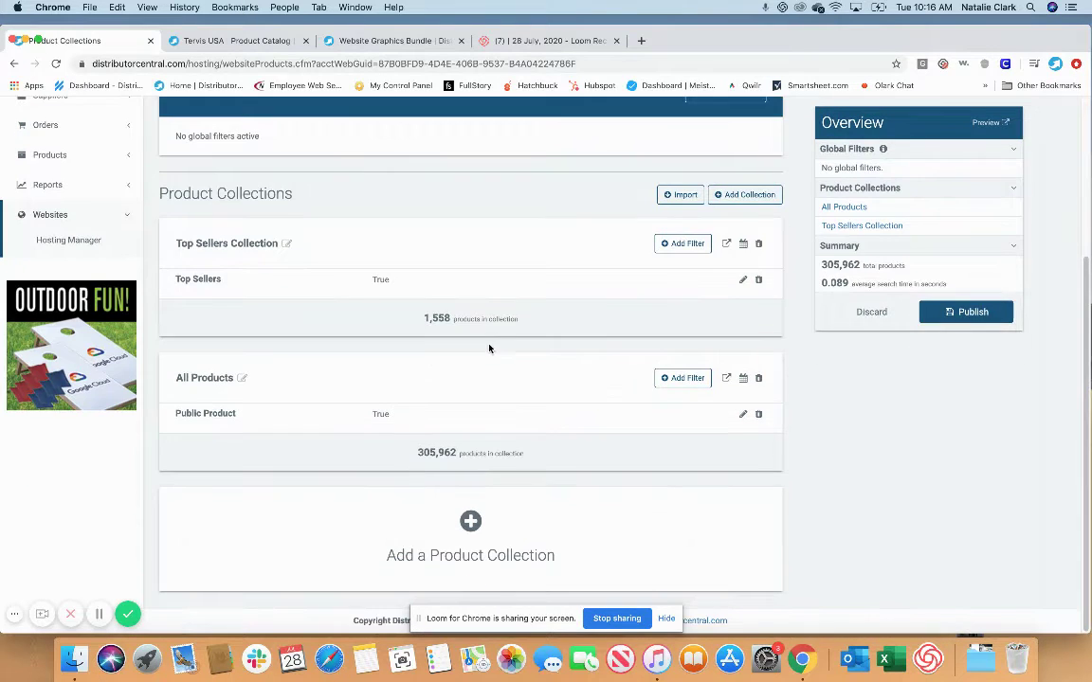
click(471, 522)
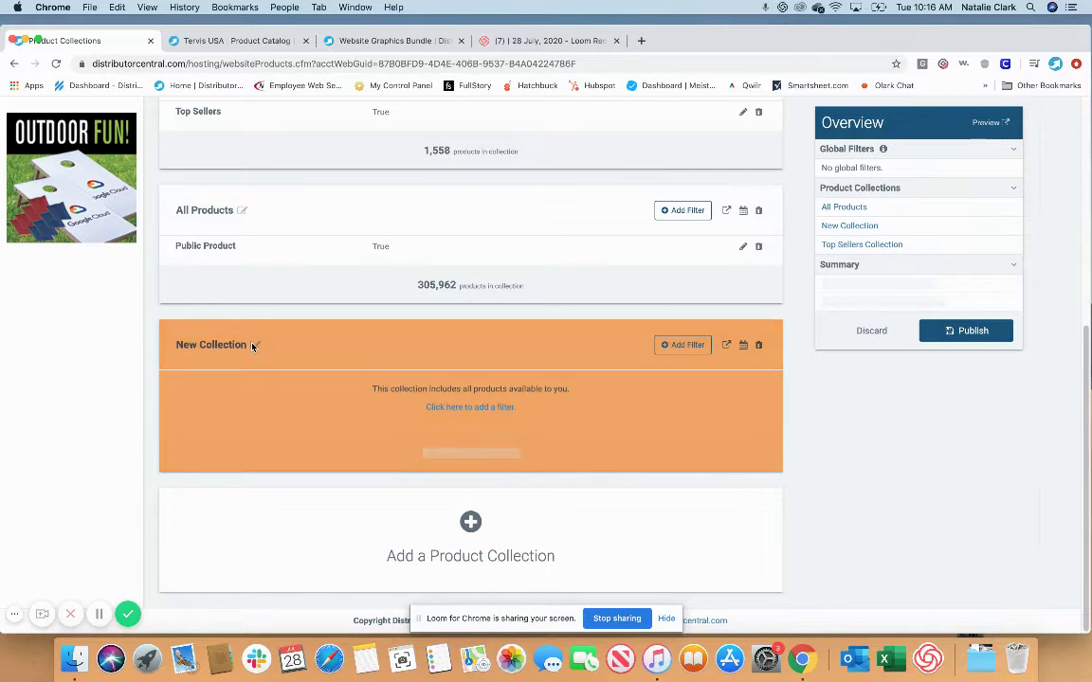
click(254, 345)
text(USA Made)
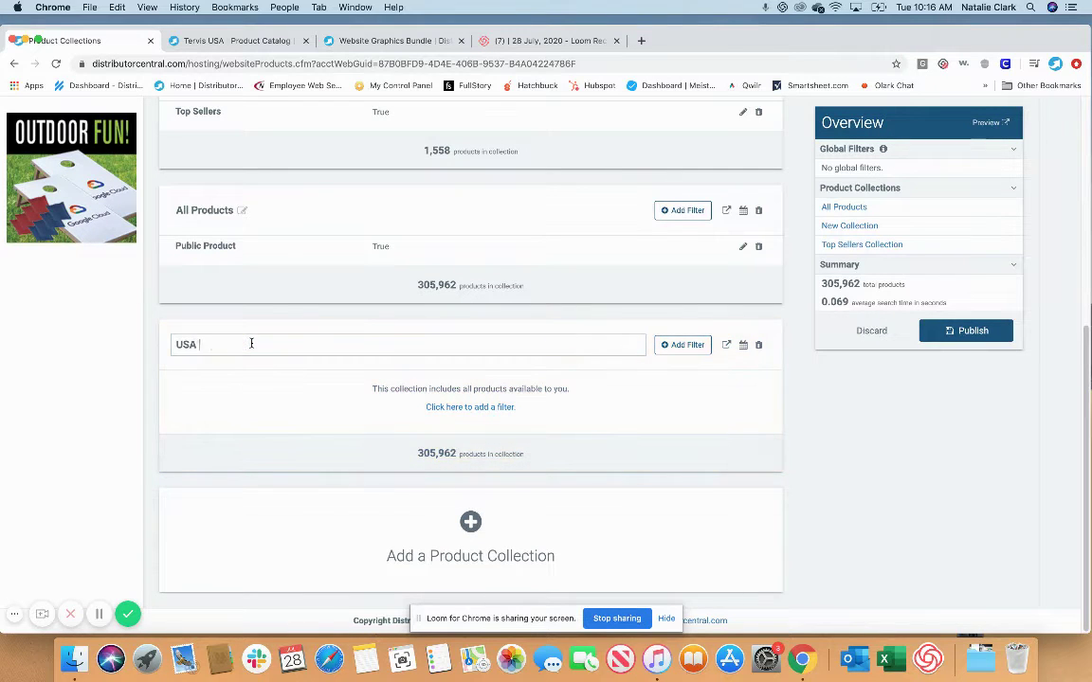
Step: Add a Country of Manufacture filter to the USA Made collection, including only United States products
click(683, 345)
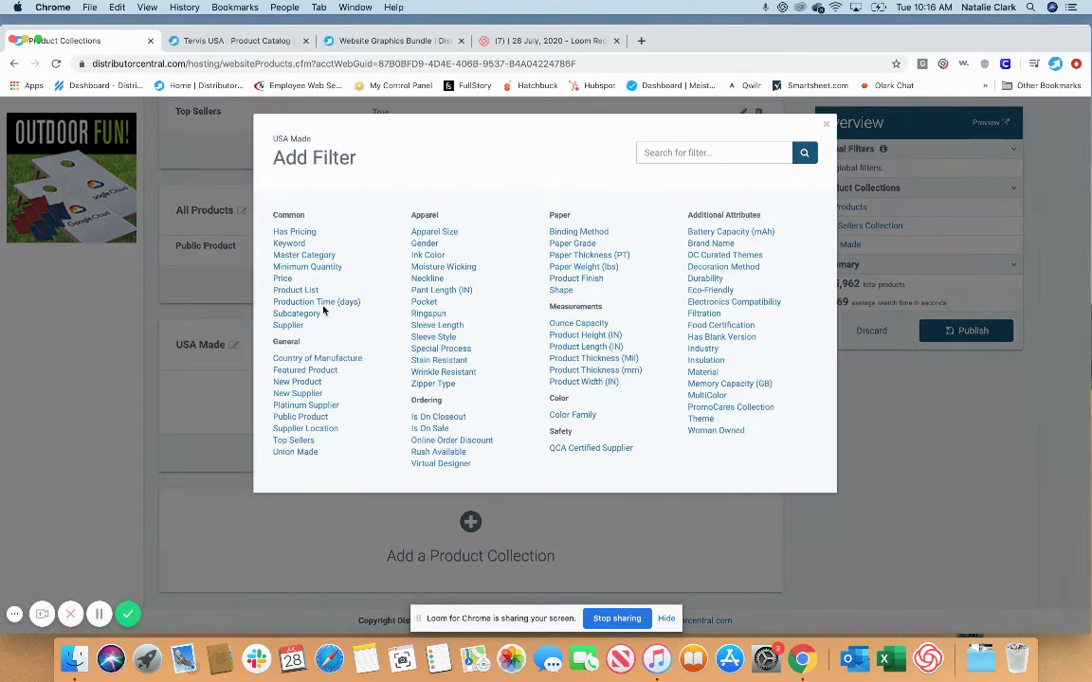
click(330, 362)
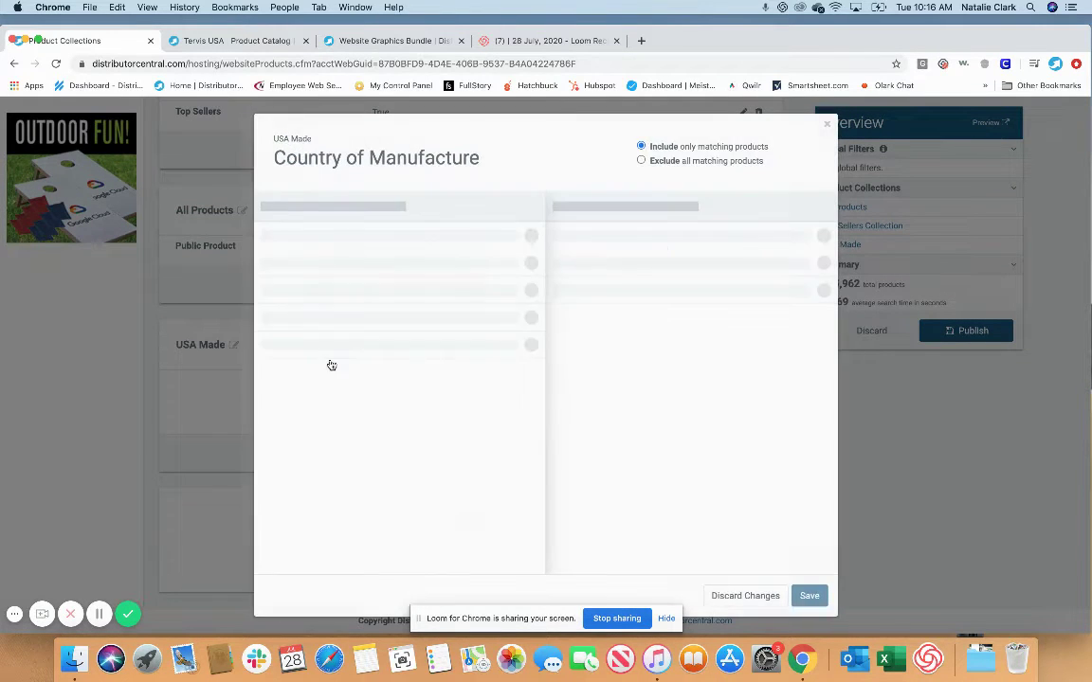
click(365, 241)
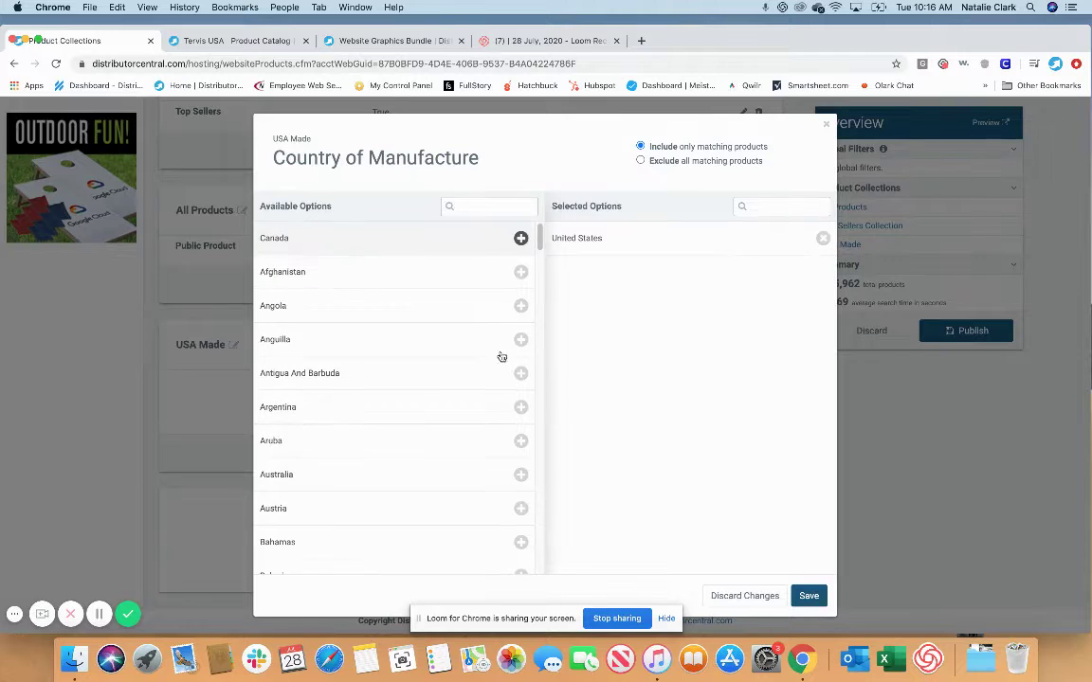
click(808, 597)
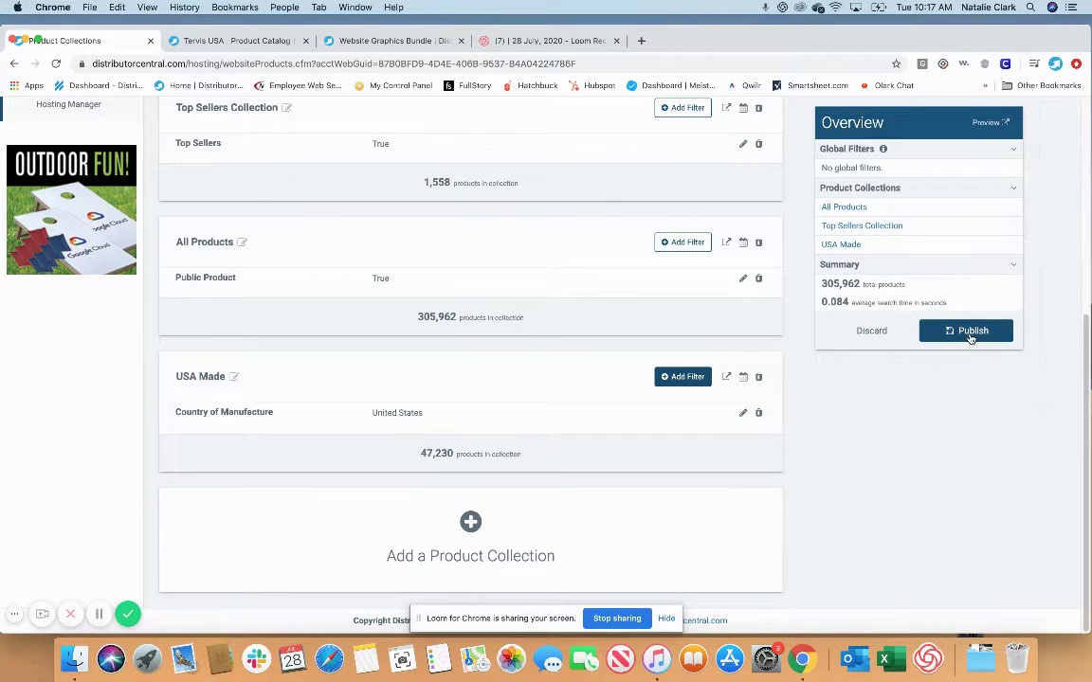
Step: Preview the USA Made collection on the website, look through its products, and return to the product collections page
click(985, 124)
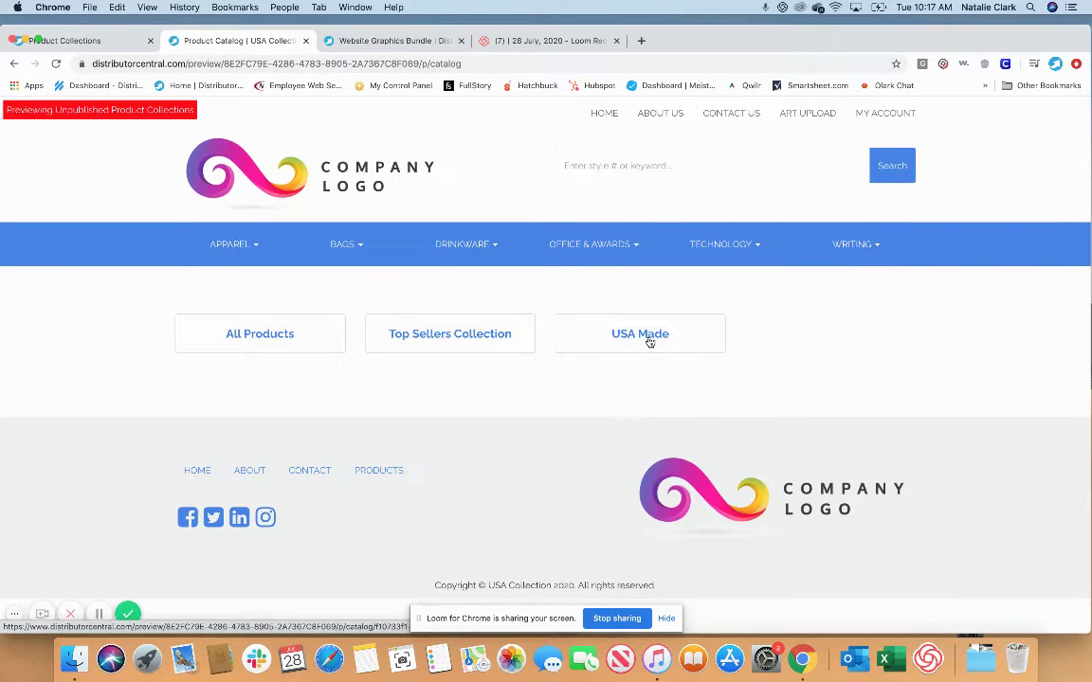
click(650, 342)
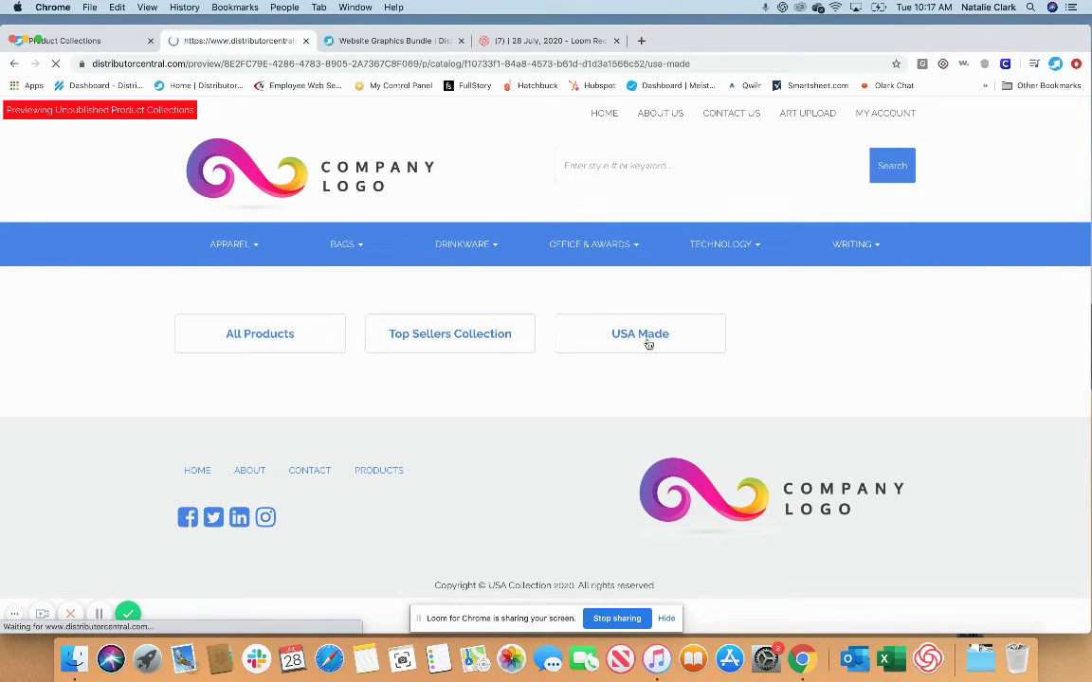
scroll(520, 383, down, 5)
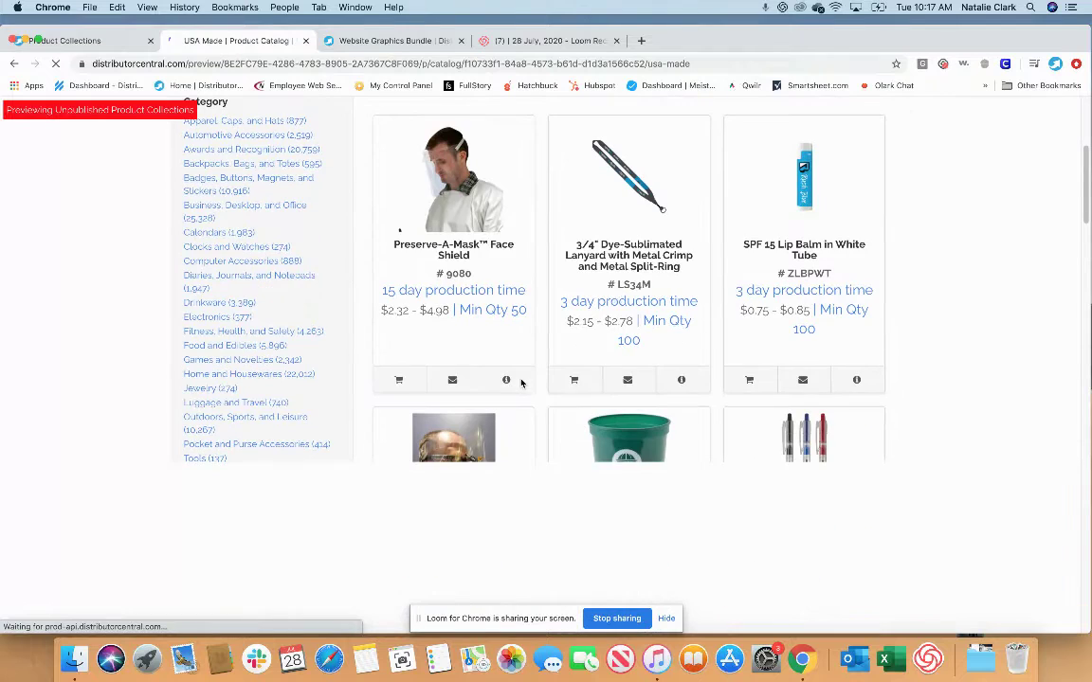
scroll(642, 443, up, 3)
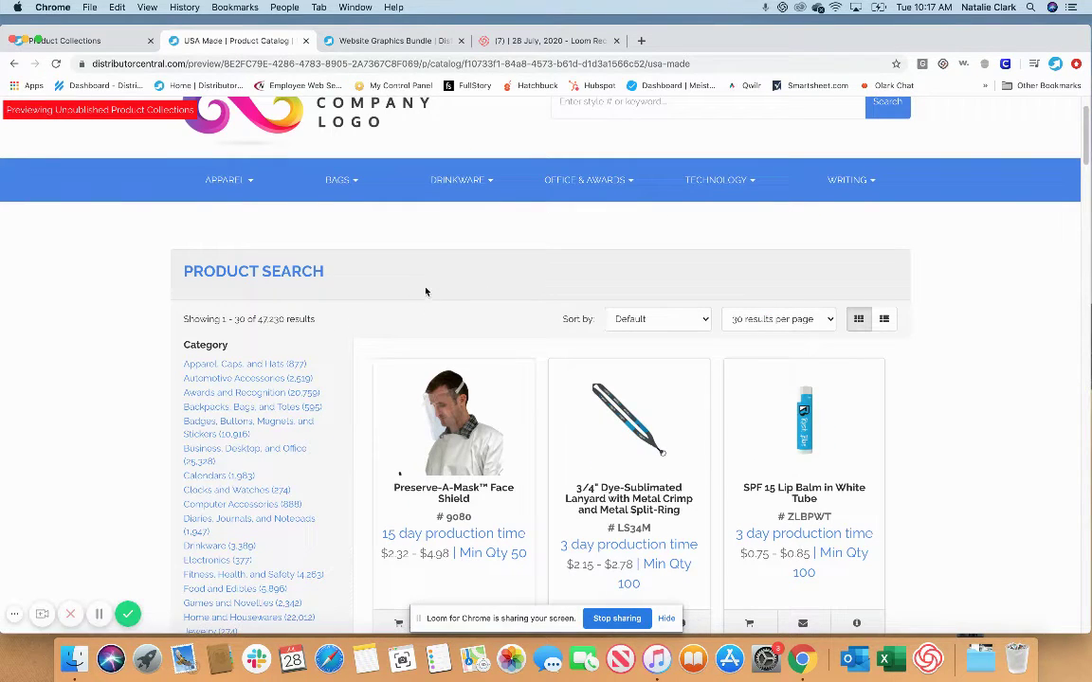
click(306, 43)
click(62, 40)
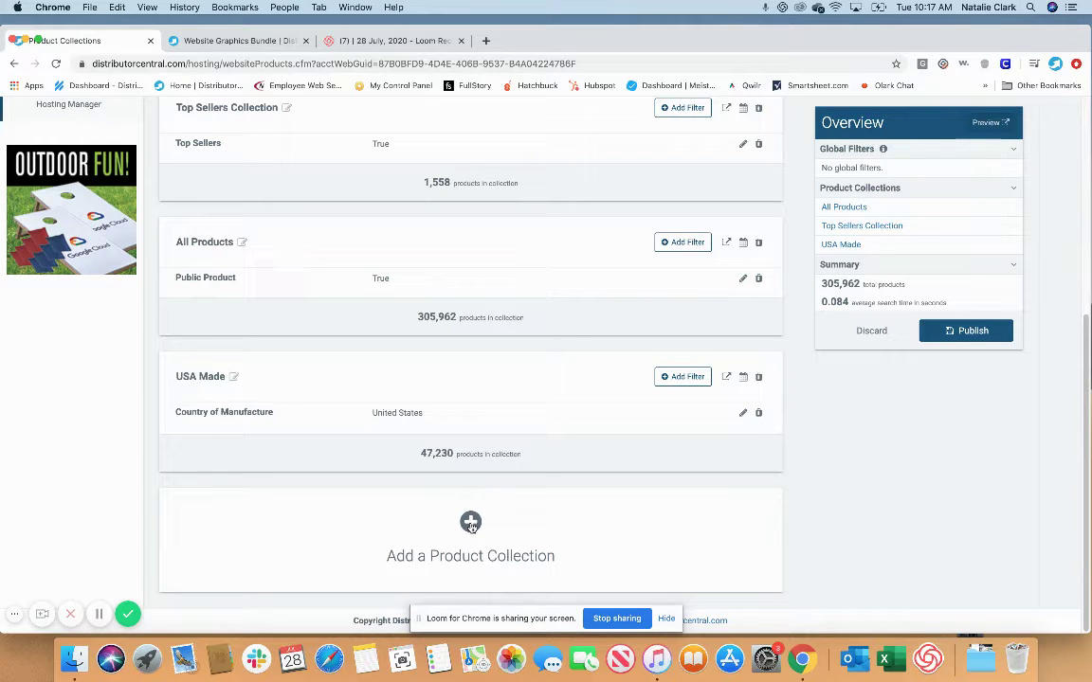
Step: Switch to Finder and preview the image 1.jpg from the Made in USA Graphic Bundle folder in Downloads
click(76, 663)
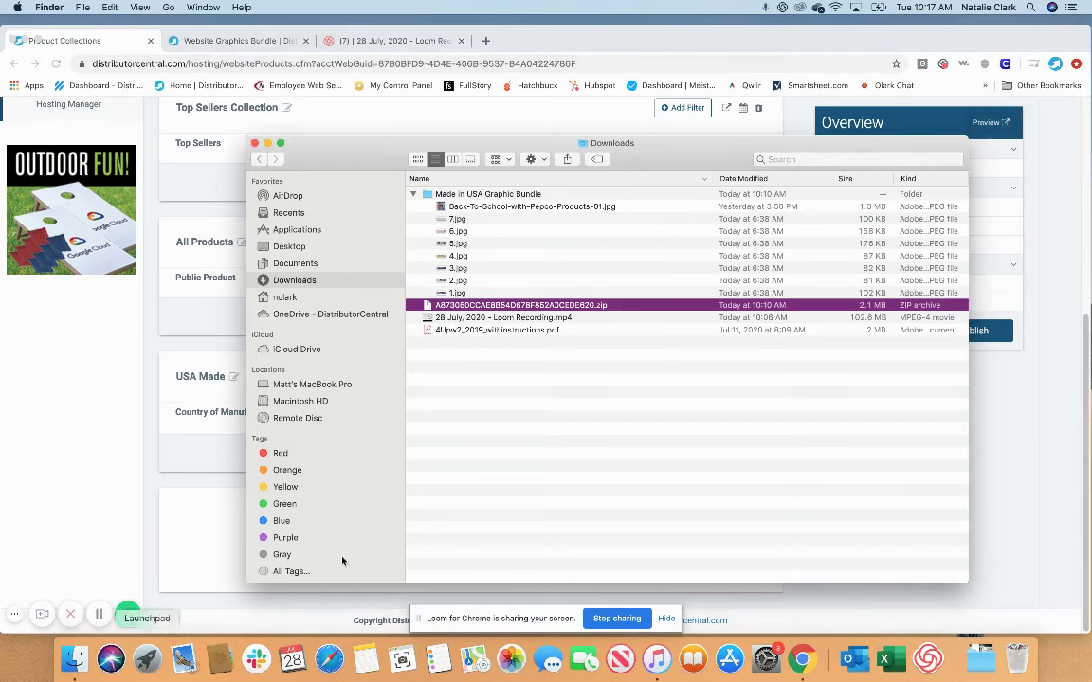
click(465, 293)
key(space)
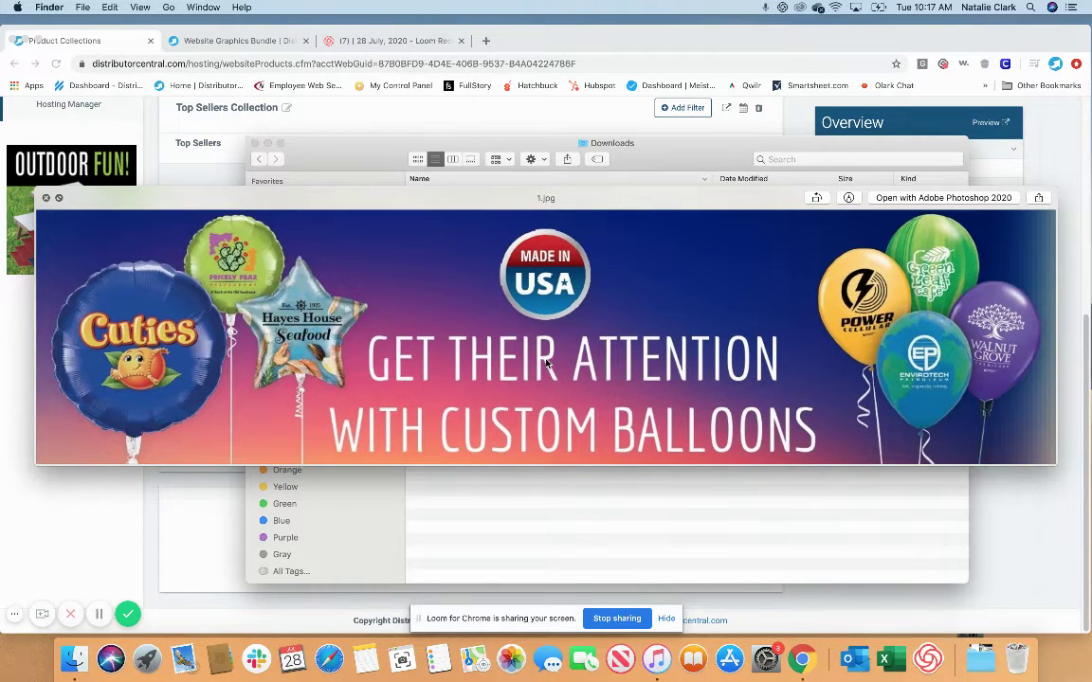
Step: Close the image preview, return to the product collections page in Chrome, and add a new product collection named USA Balloons
key(space)
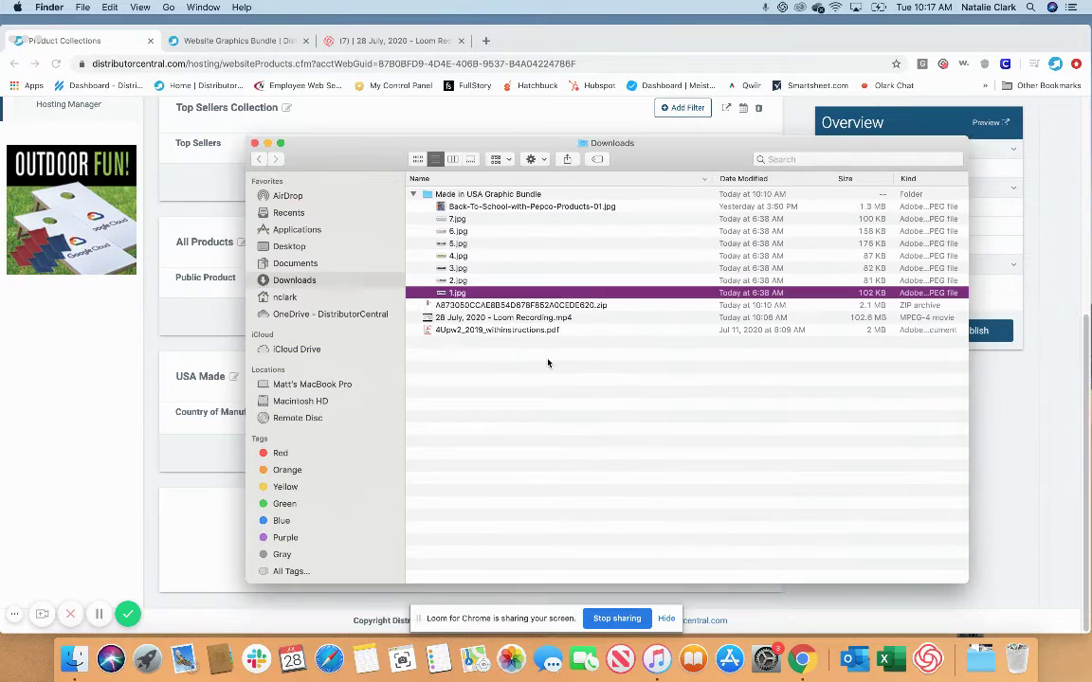
click(184, 430)
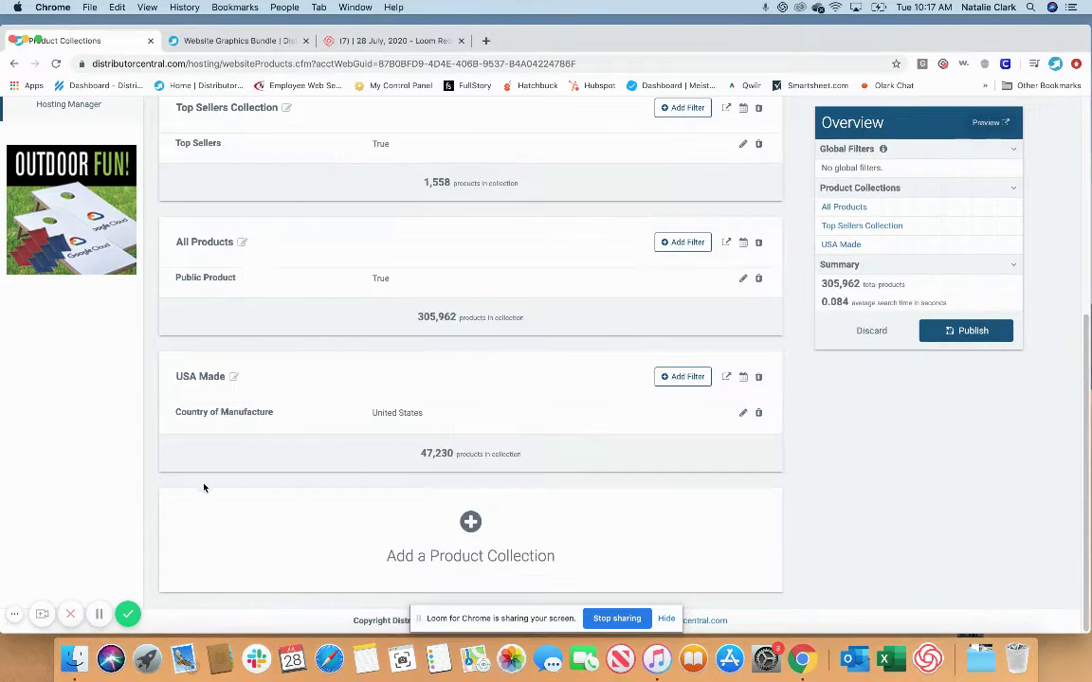
click(471, 524)
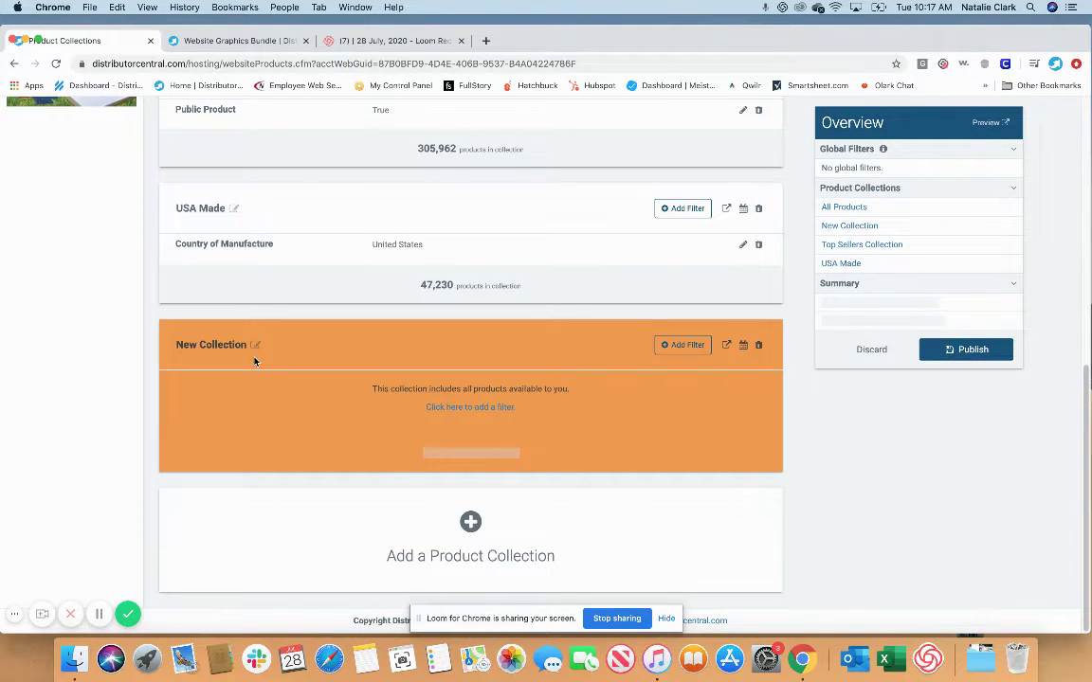
click(257, 345)
text(USA Balloons)
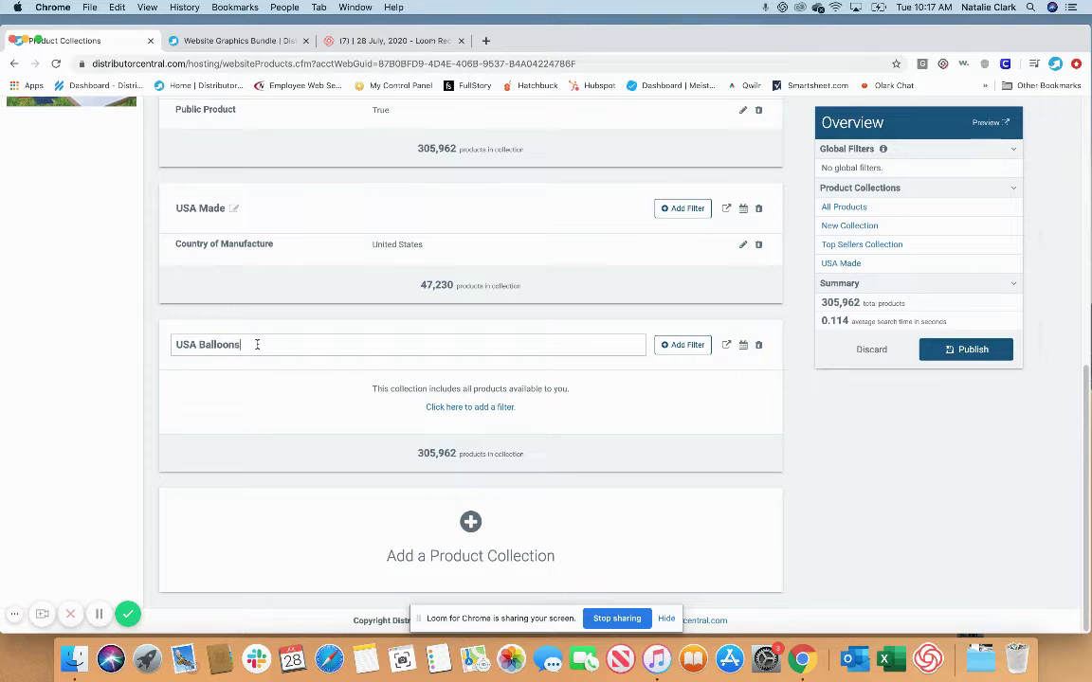
Step: Add a Supplier filter to the USA Balloons collection that includes only products from Pioneer Balloon Company
click(683, 345)
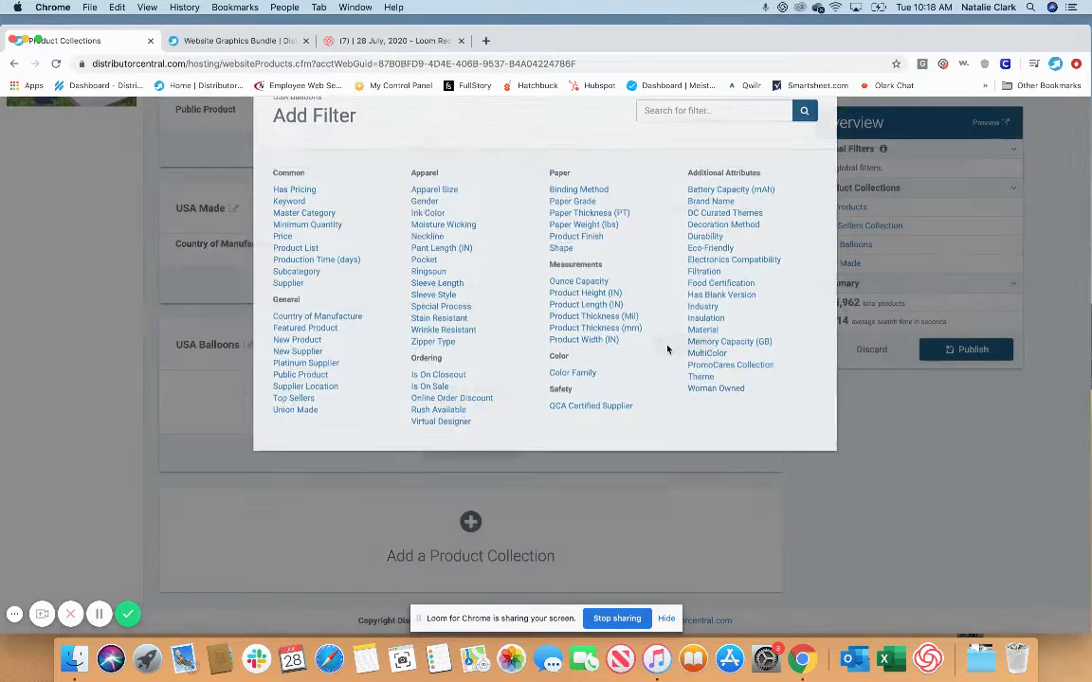
click(290, 326)
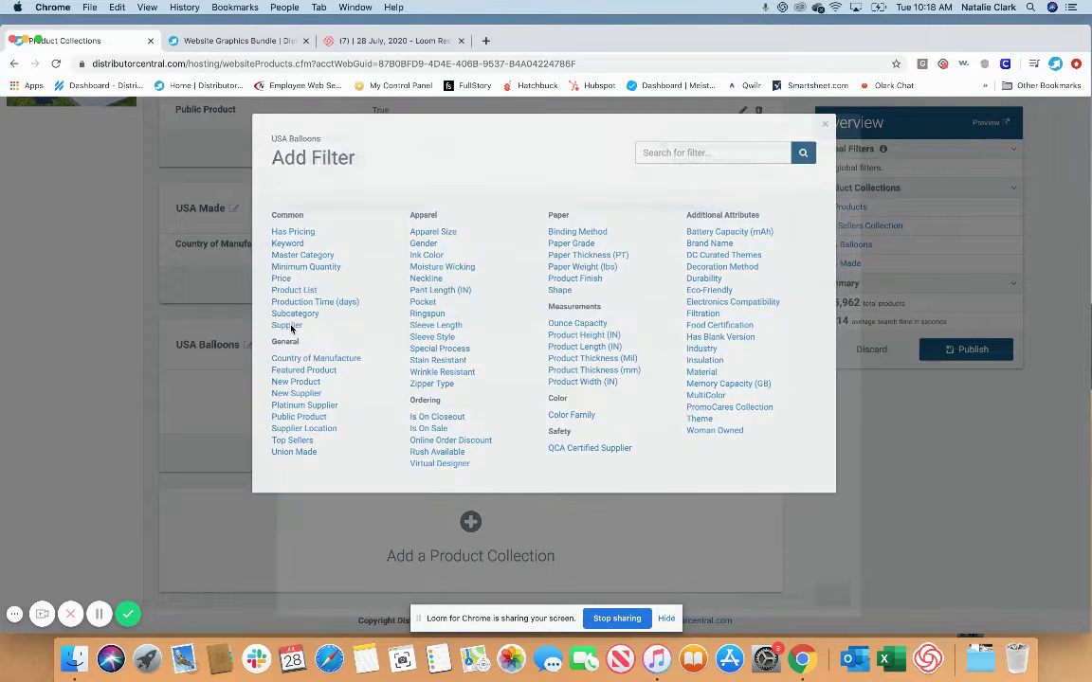
click(463, 207)
text(pion)
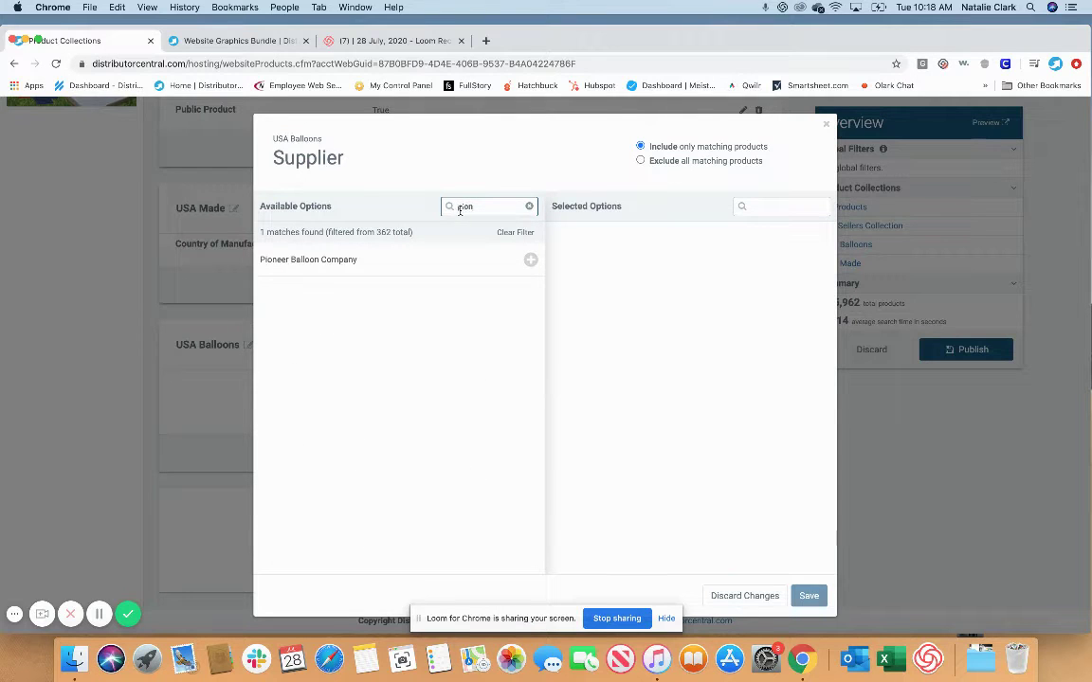
click(282, 266)
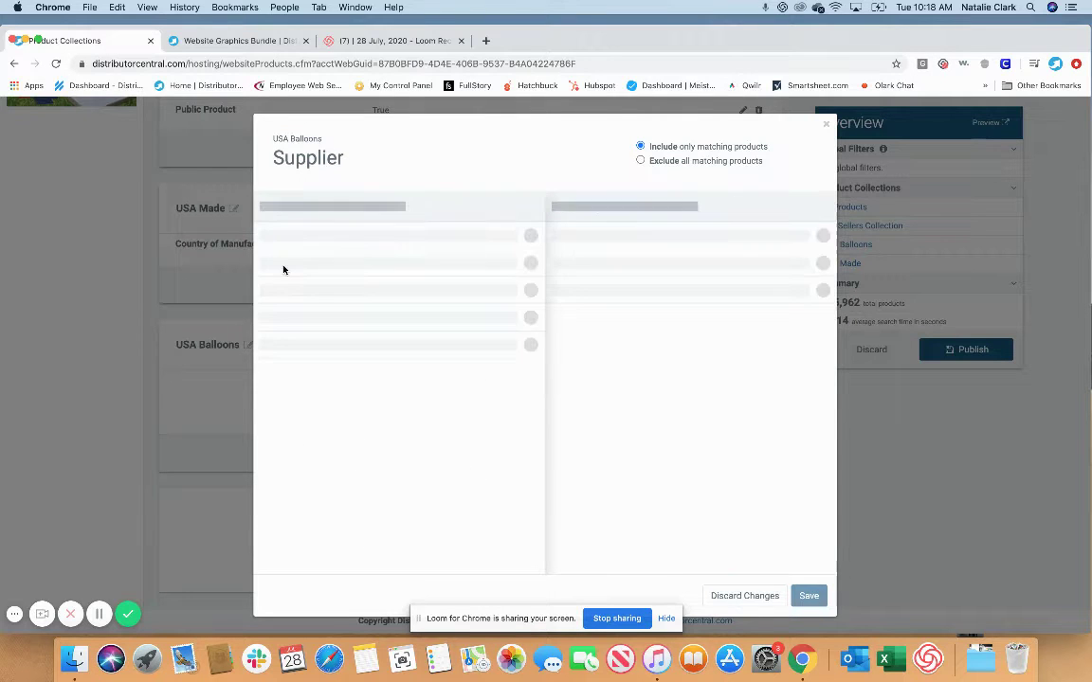
click(808, 595)
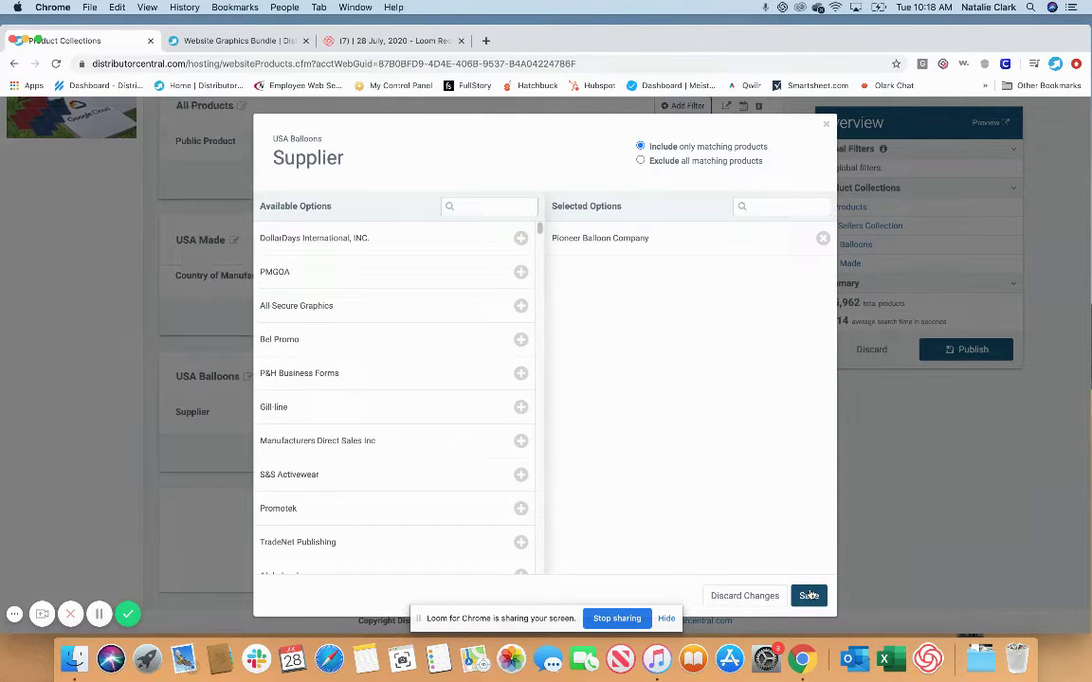
Step: Add a Country of Manufacture filter for United States to the USA Balloons collection and publish the product collections
click(678, 379)
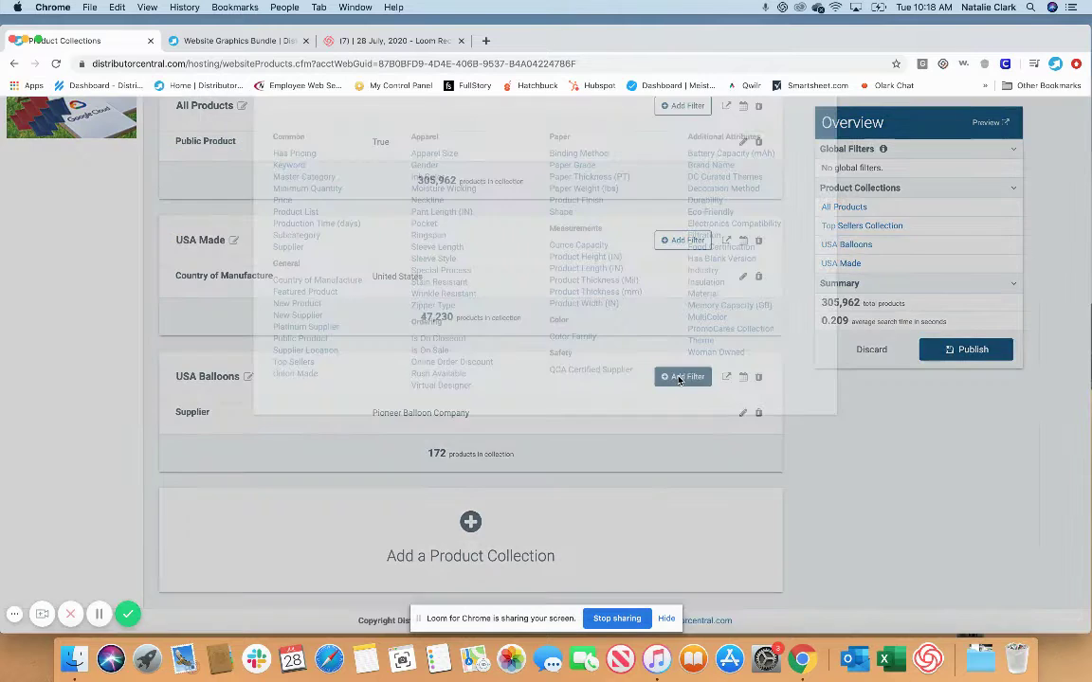
click(356, 363)
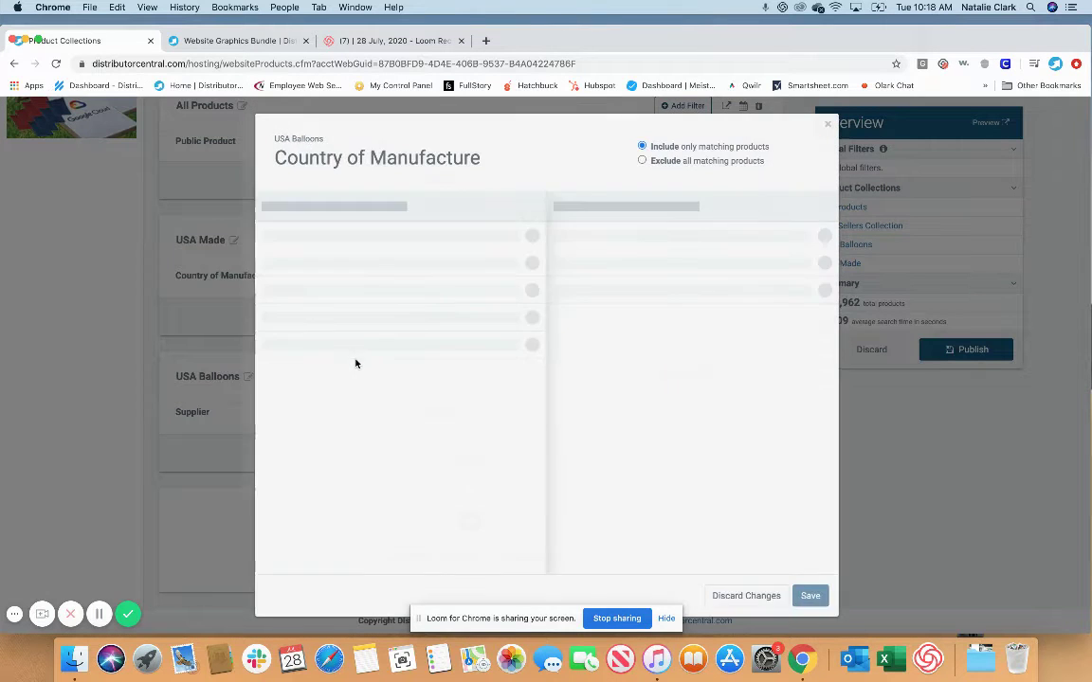
click(328, 244)
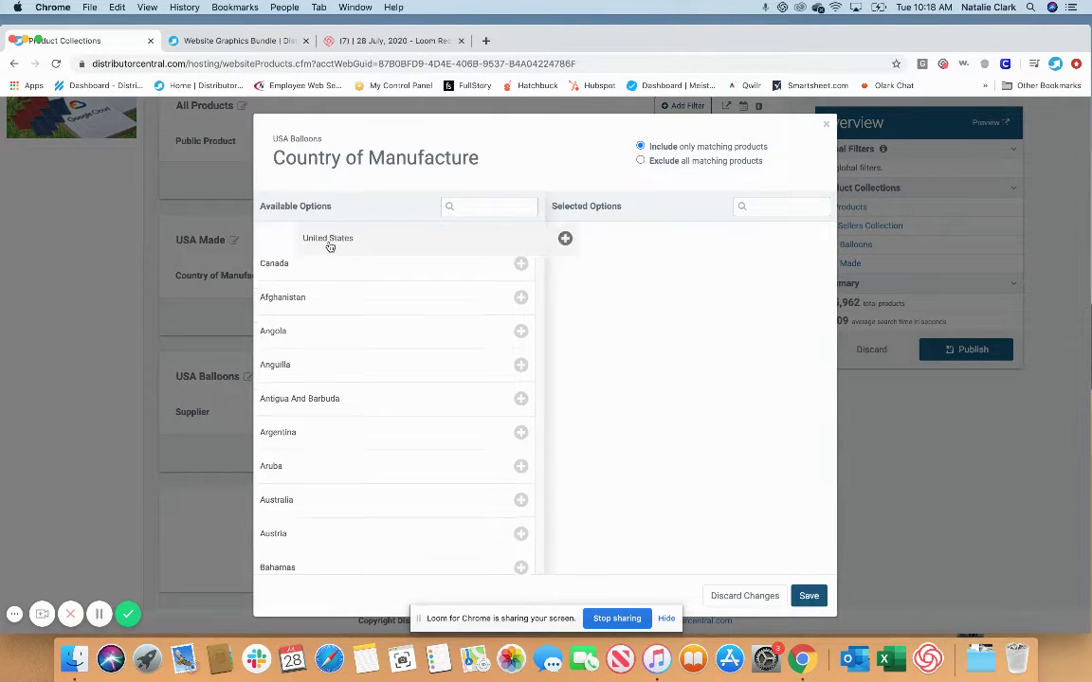
click(809, 595)
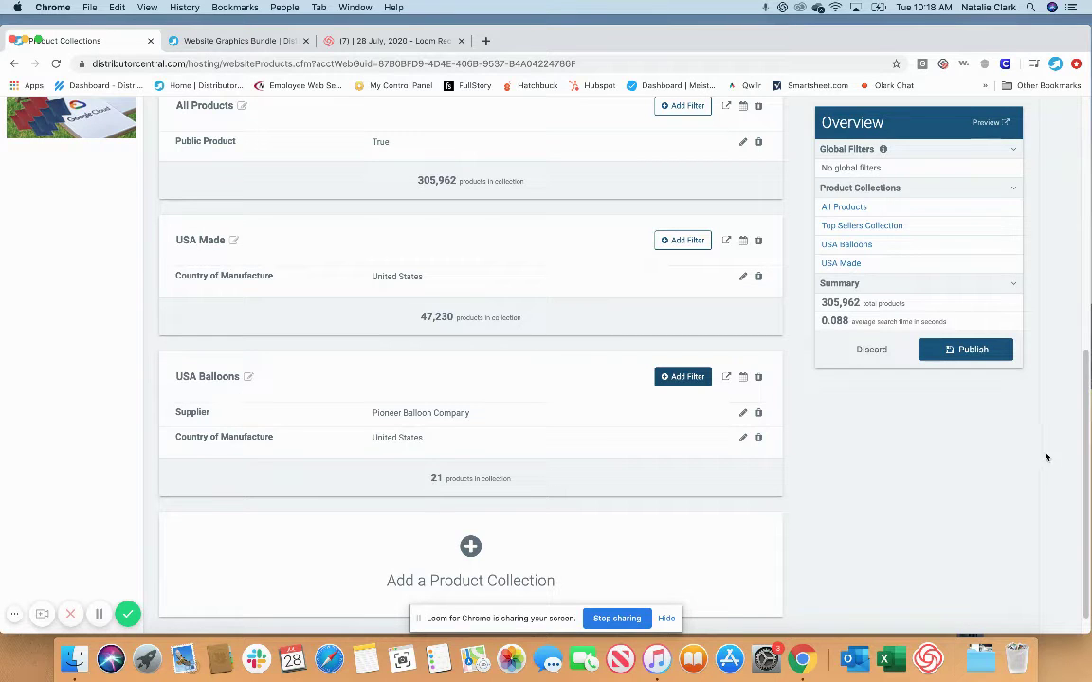
click(967, 350)
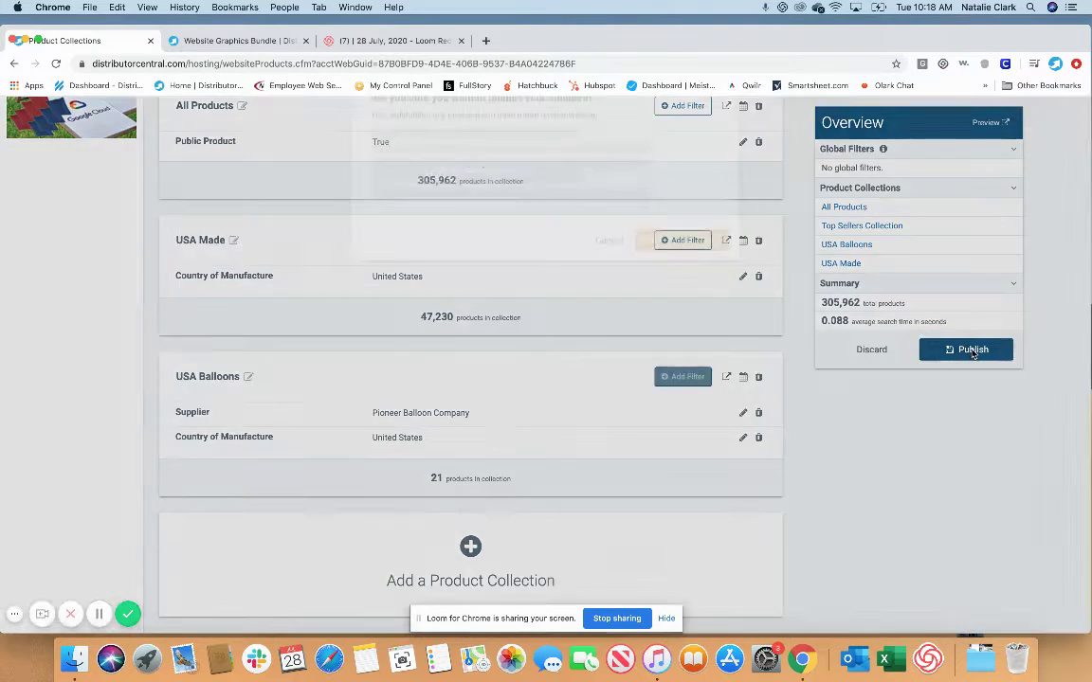
click(680, 257)
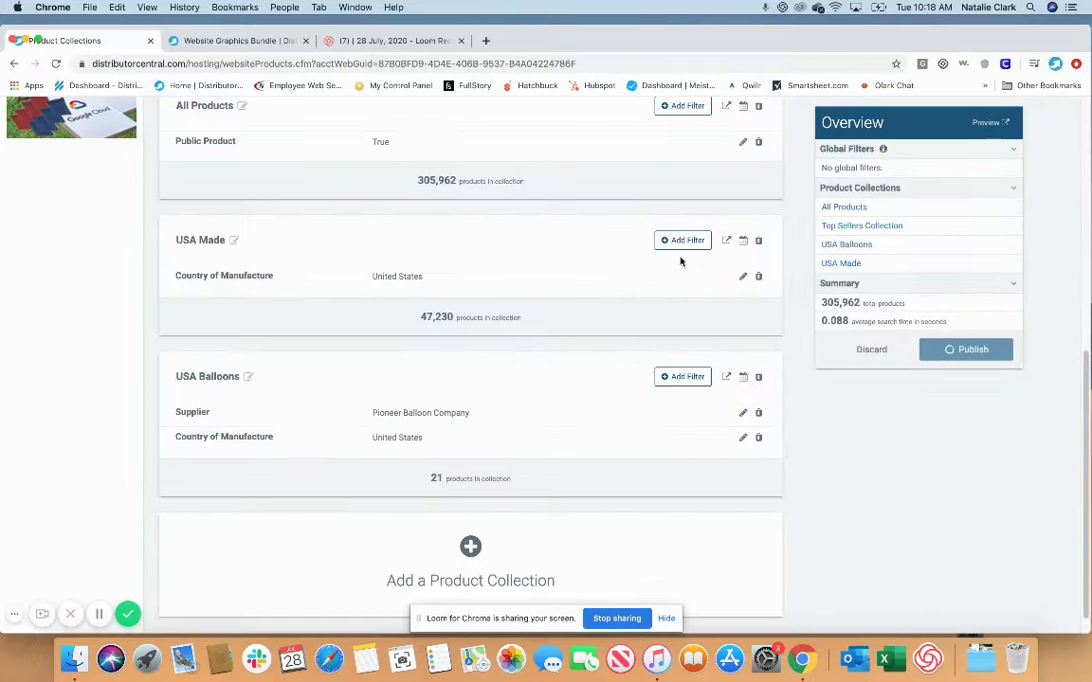
Step: Switch to Finder, preview the image 2.jpg from the Made in USA Graphic Bundle folder, and return to the product collections page in Chrome
click(78, 658)
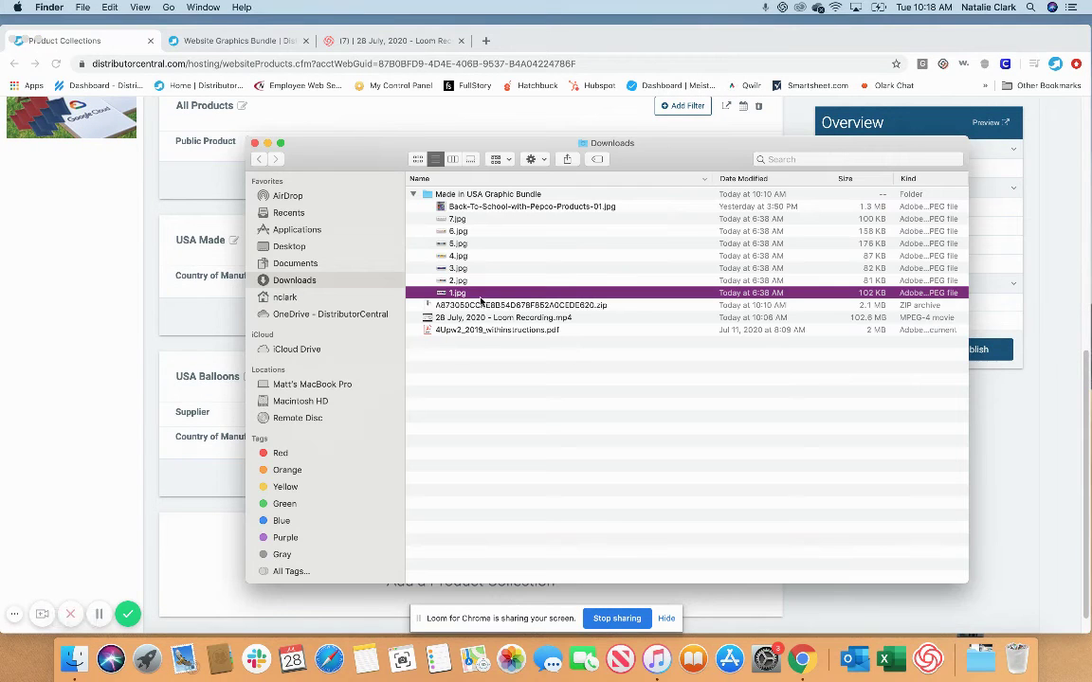
key(space)
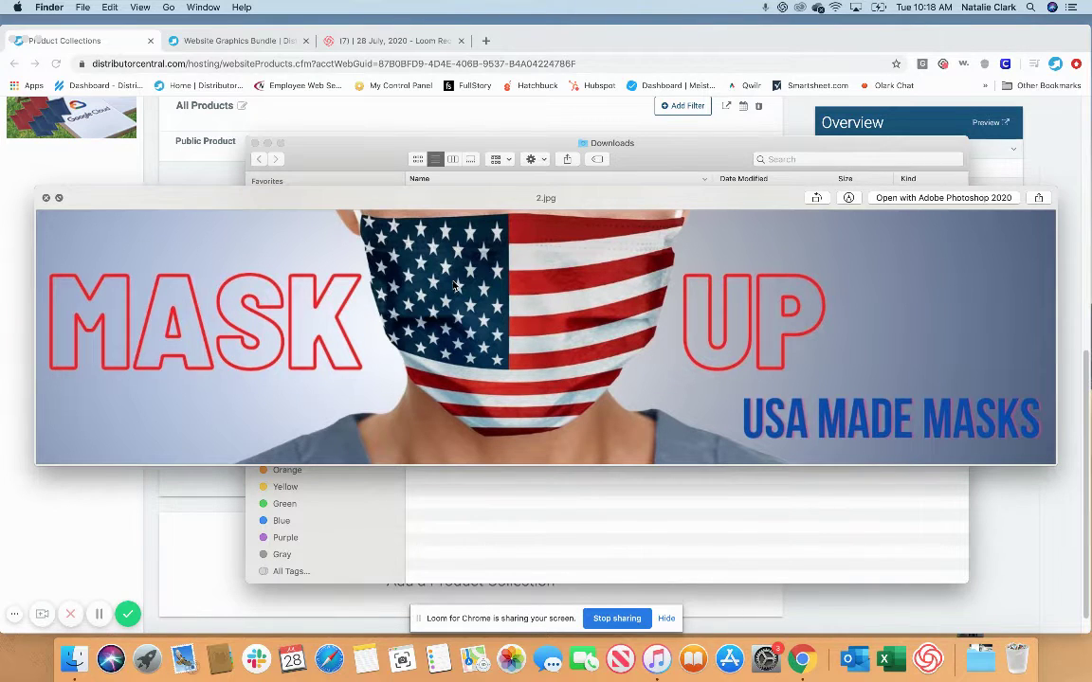
key(space)
click(173, 446)
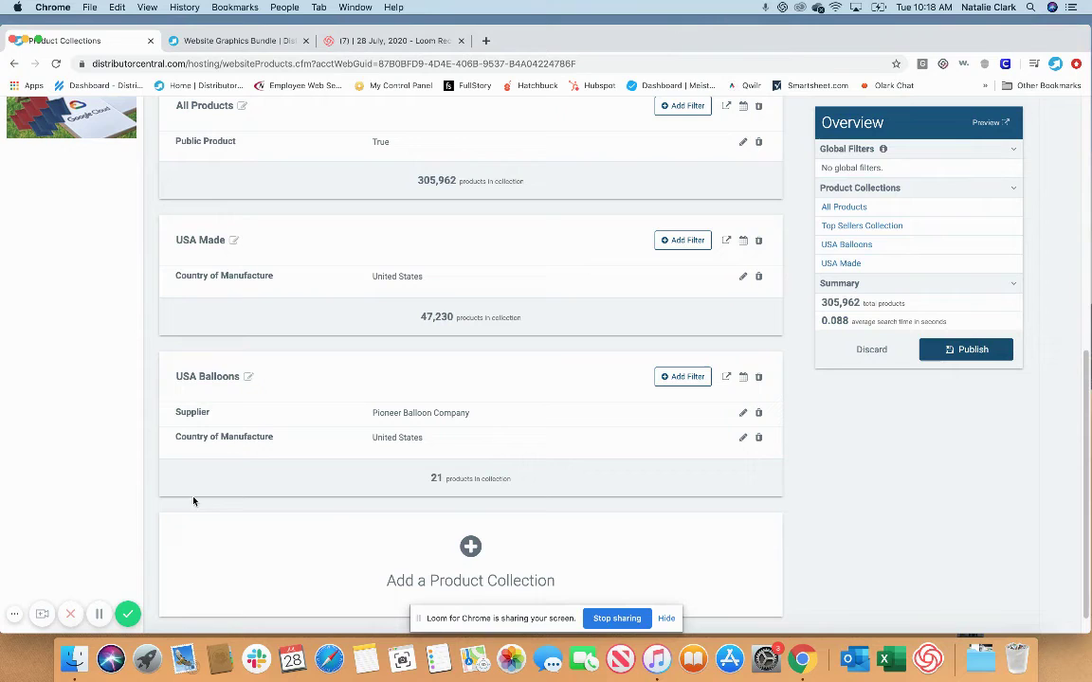
Step: Add another product collection and name it USA Masks
click(471, 548)
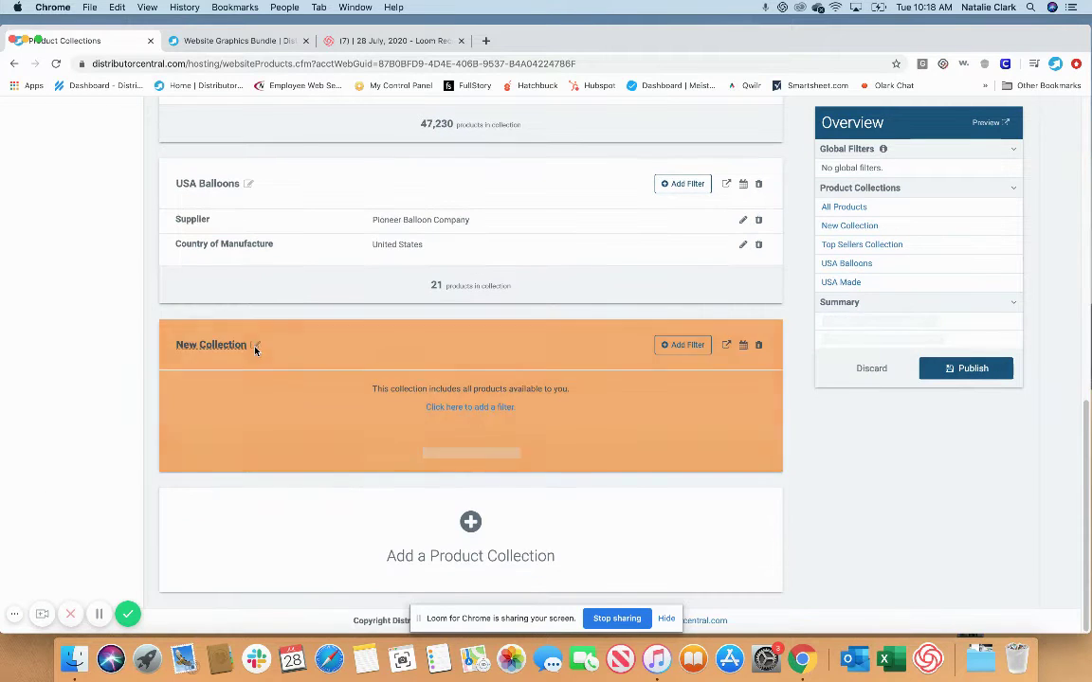
double_click(255, 347)
click(254, 347)
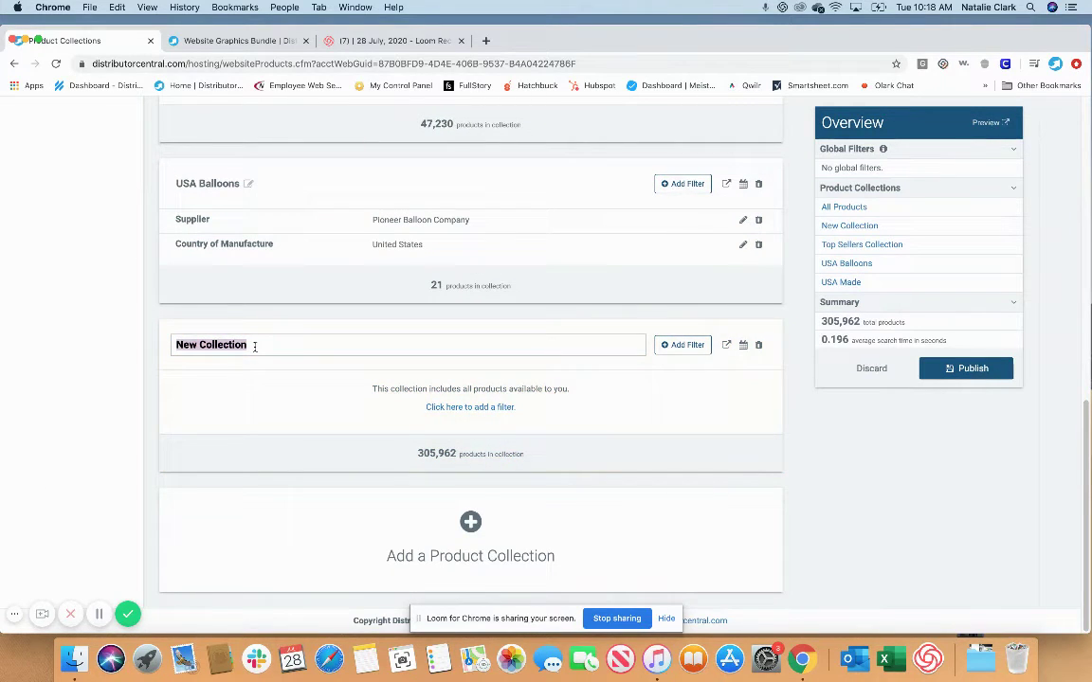
text(USA Masks)
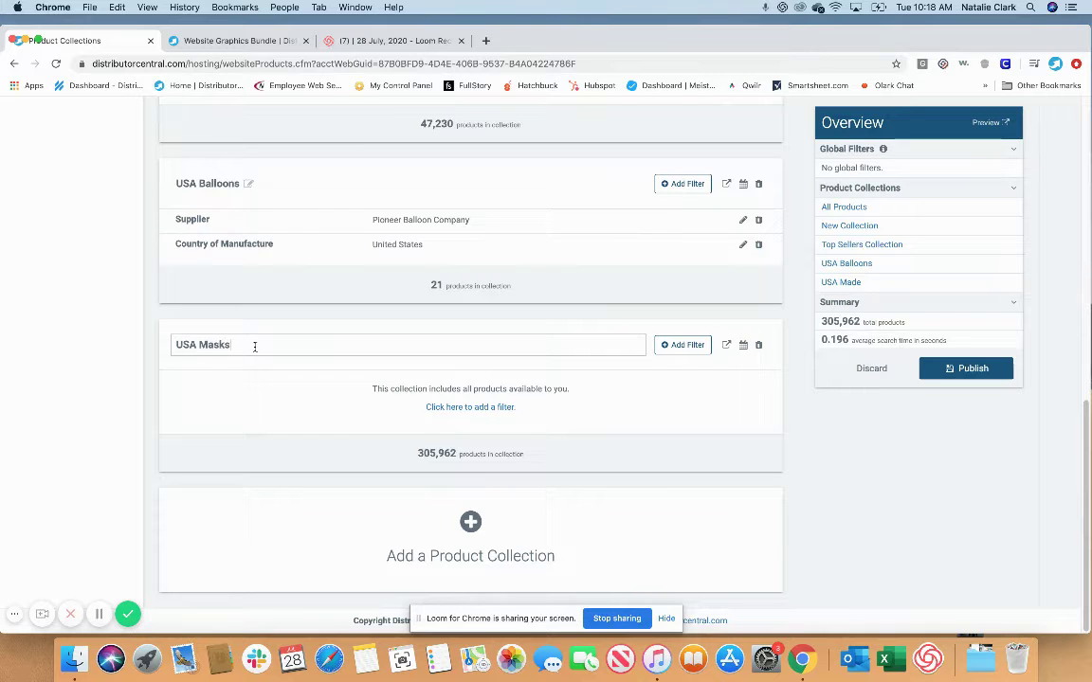
Step: Add a Country of Manufacture filter to the USA Masks collection, including only United States products
click(683, 345)
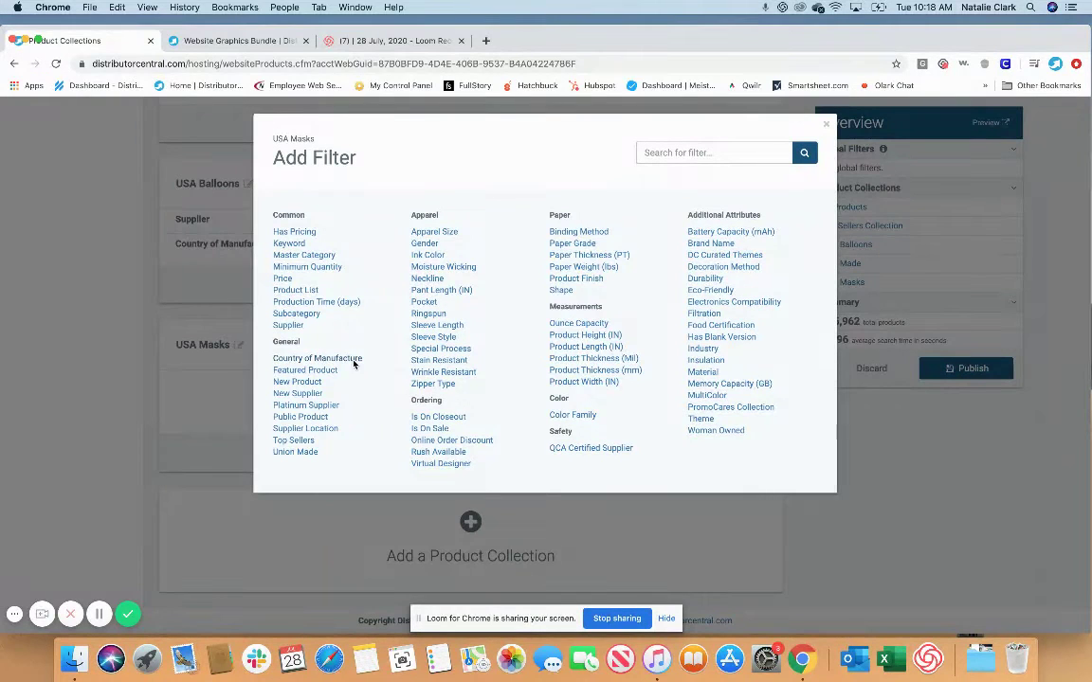
click(318, 358)
click(337, 241)
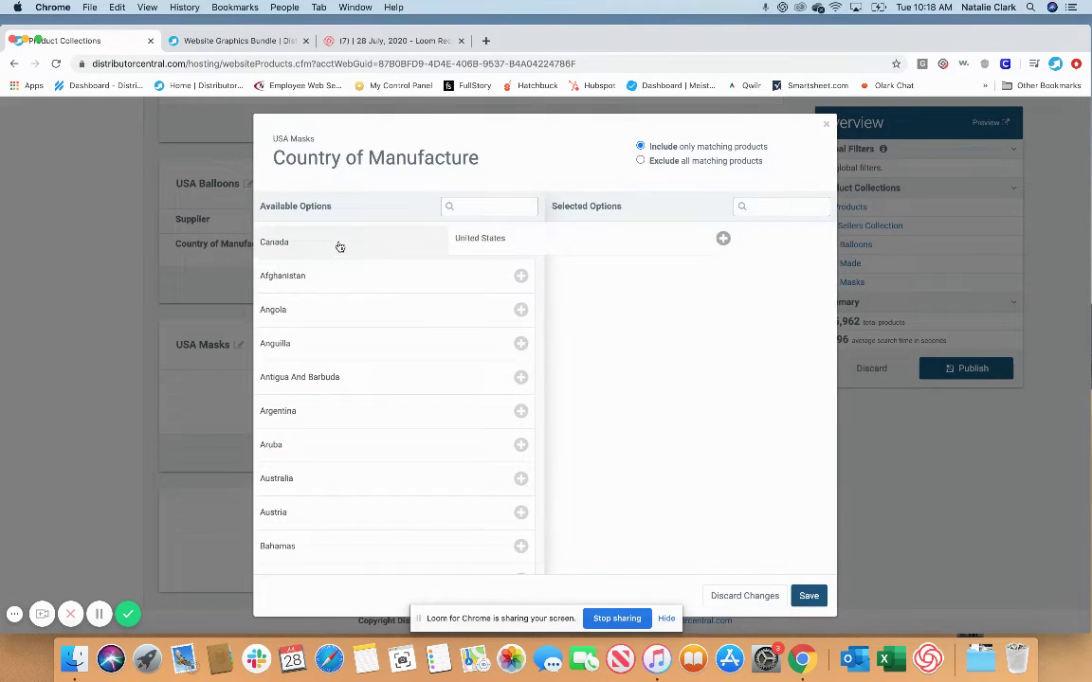
click(807, 595)
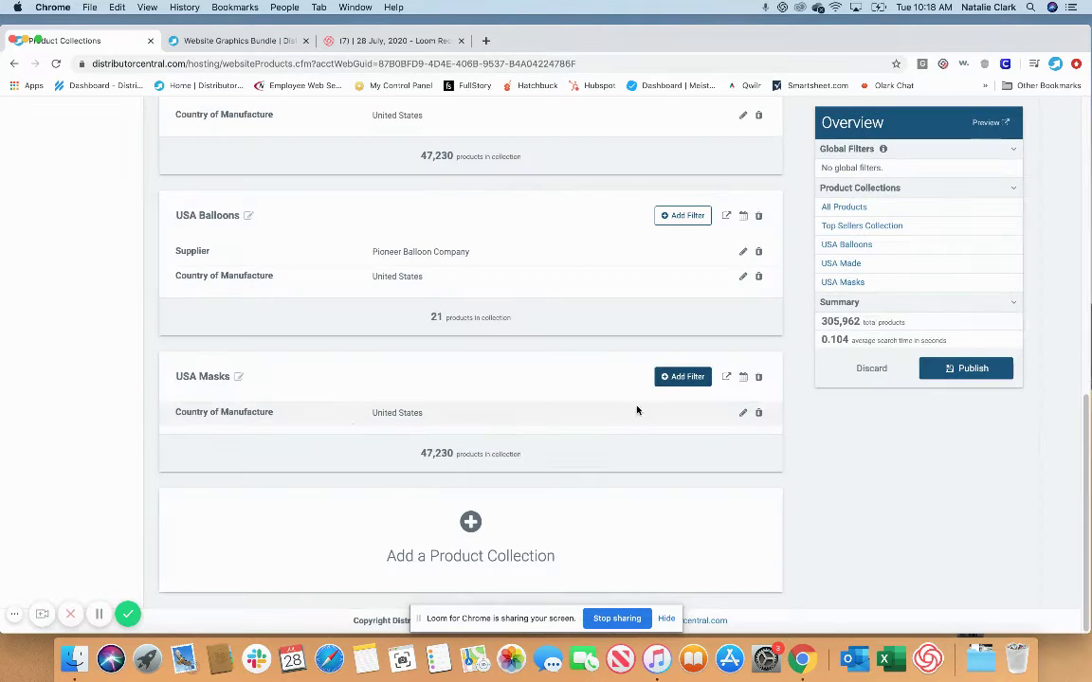
Step: Add a Keyword filter with the search phrase "mask" to the USA Masks collection
click(681, 379)
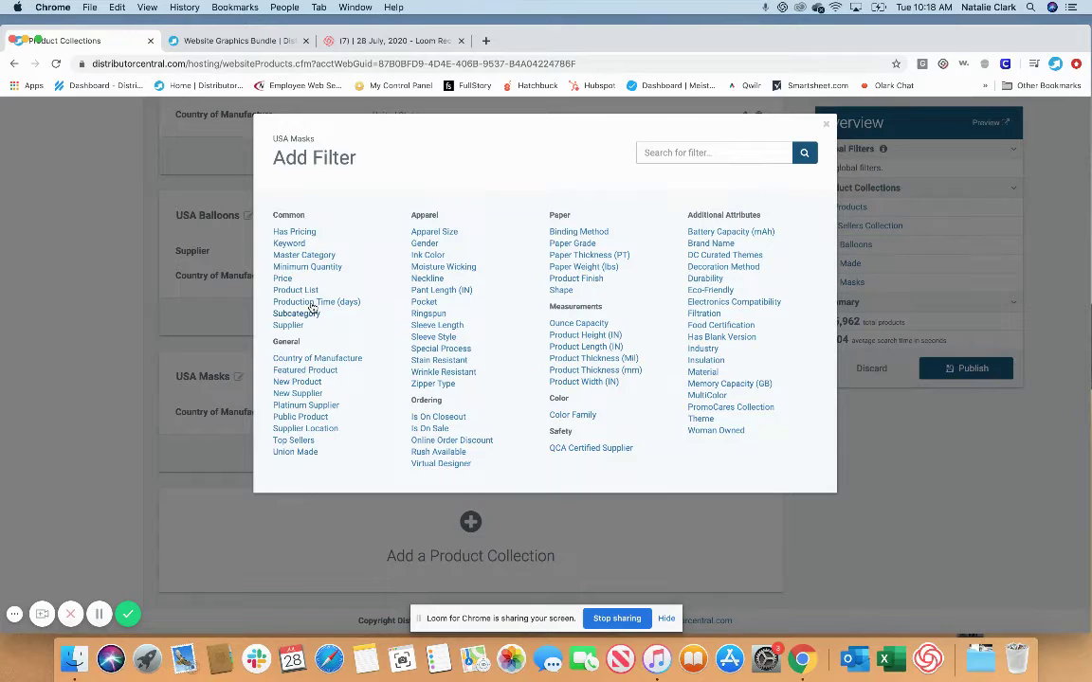
click(290, 244)
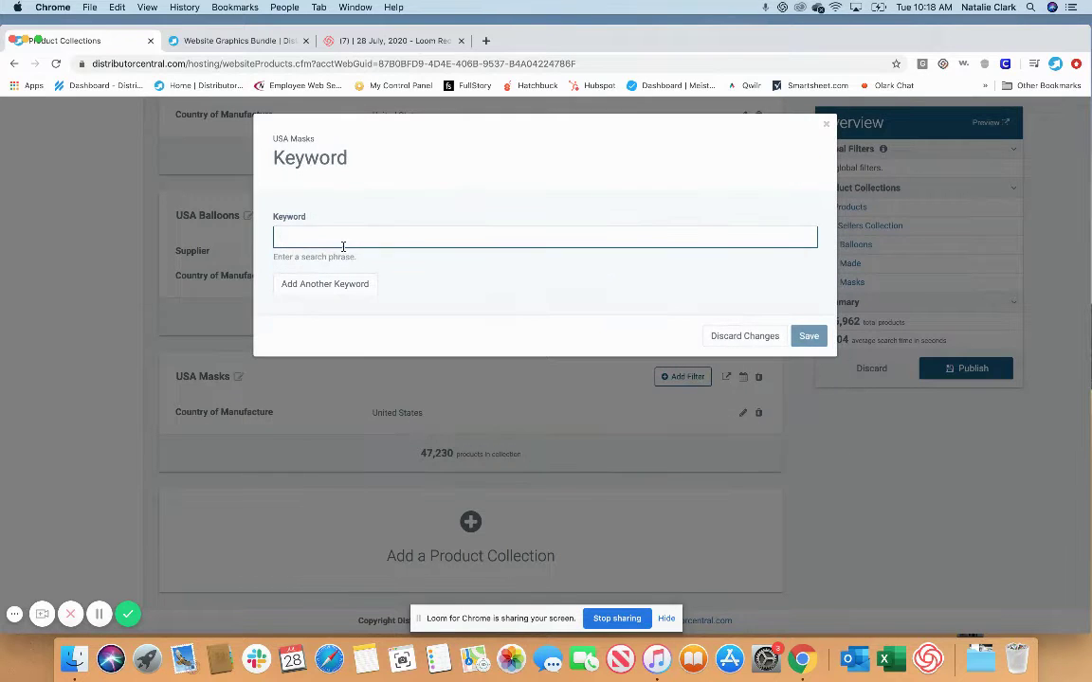
text(mask)
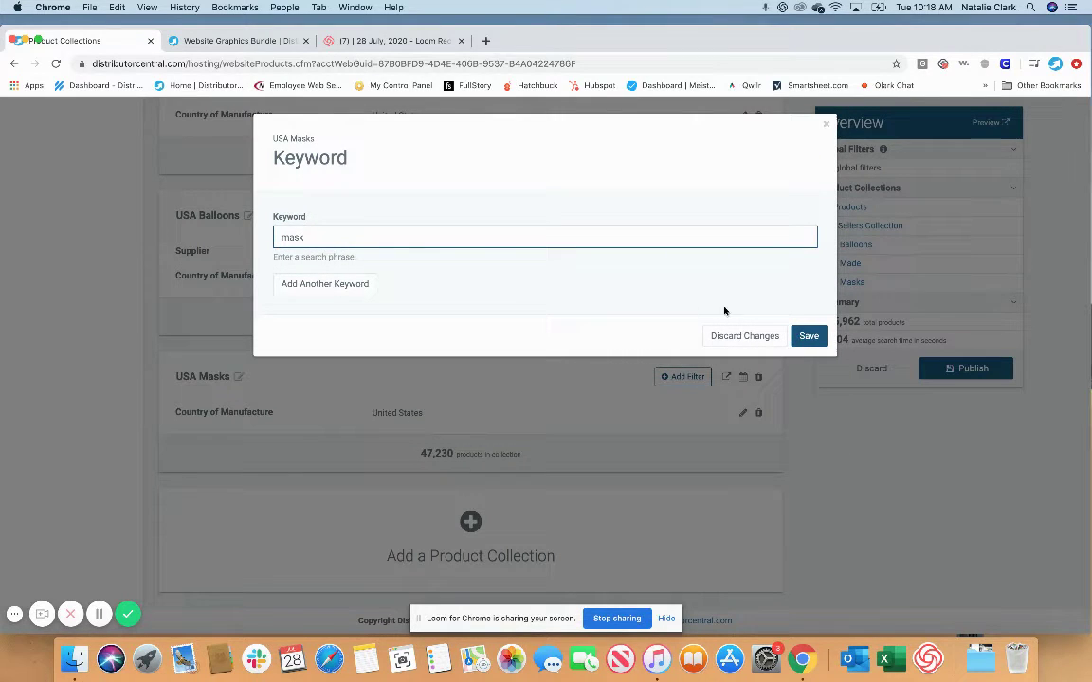
click(806, 337)
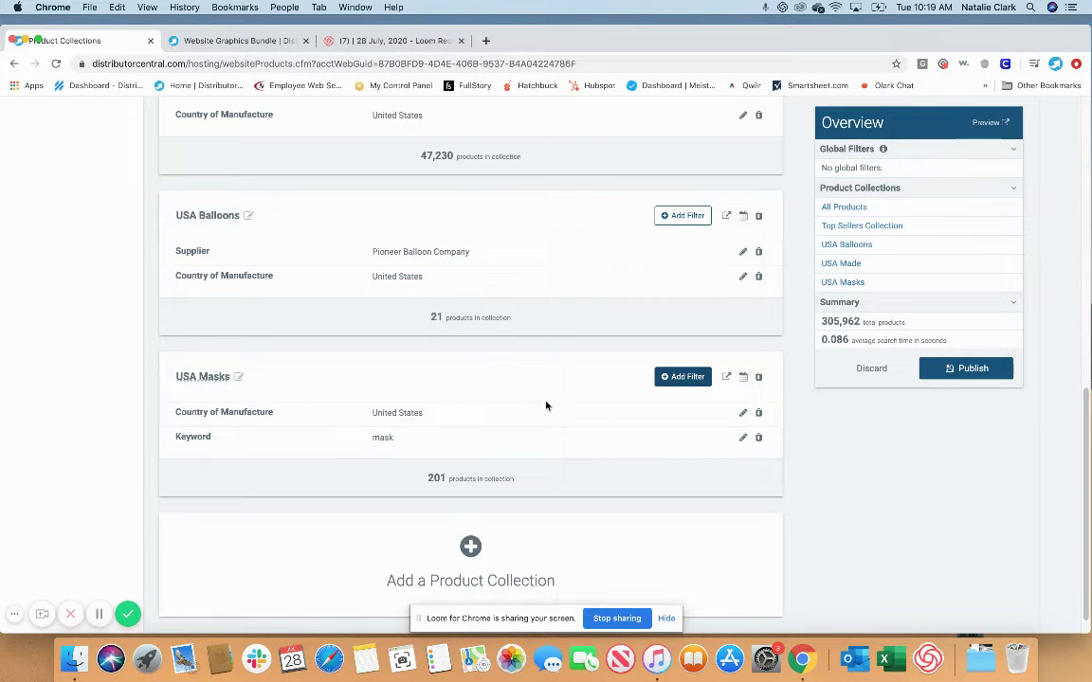
scroll(536, 372, down, 1)
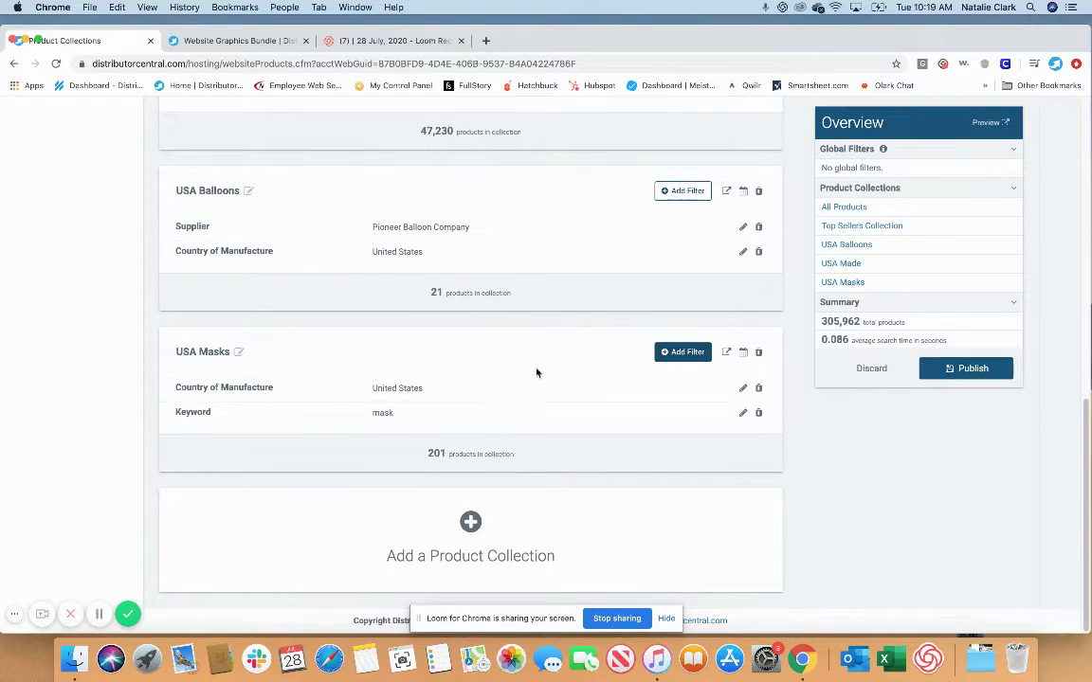
Step: Preview the unpublished product collections on the website, open the USA Masks collection, and look through its products
click(986, 122)
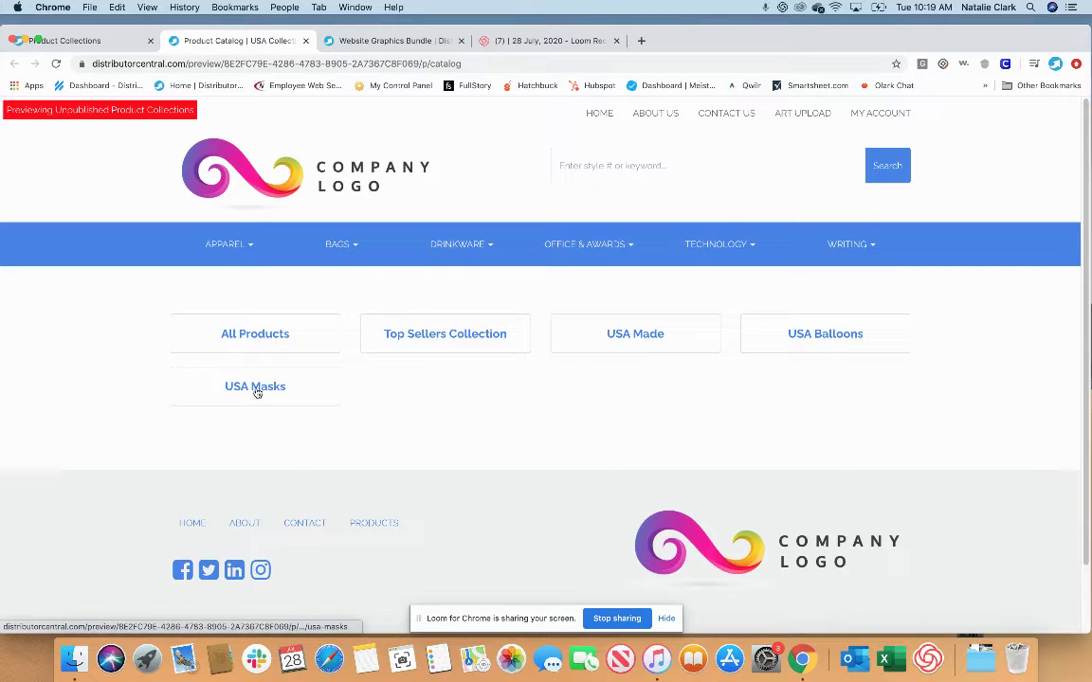
click(255, 388)
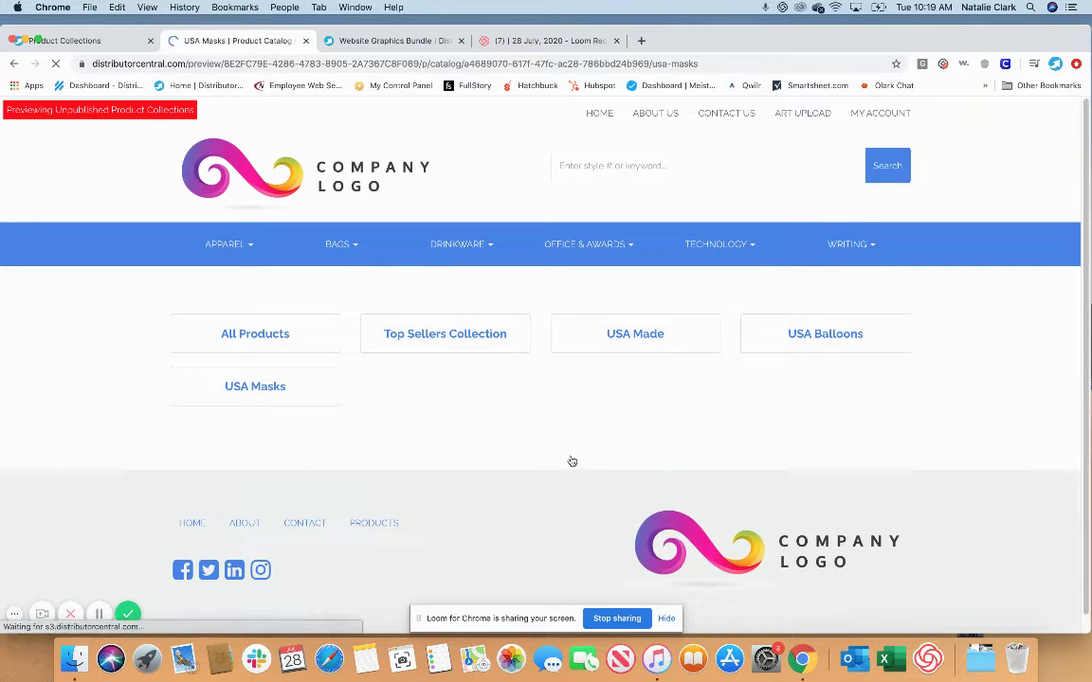
scroll(689, 476, down, 3)
scroll(689, 476, down, 6)
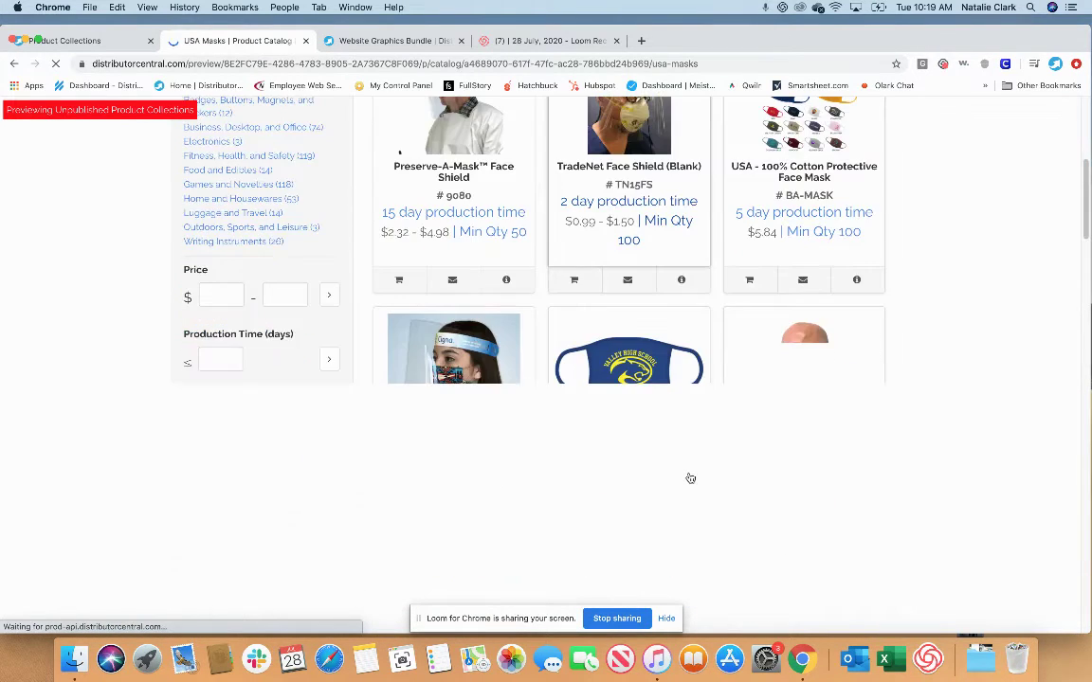
scroll(689, 477, down, 3)
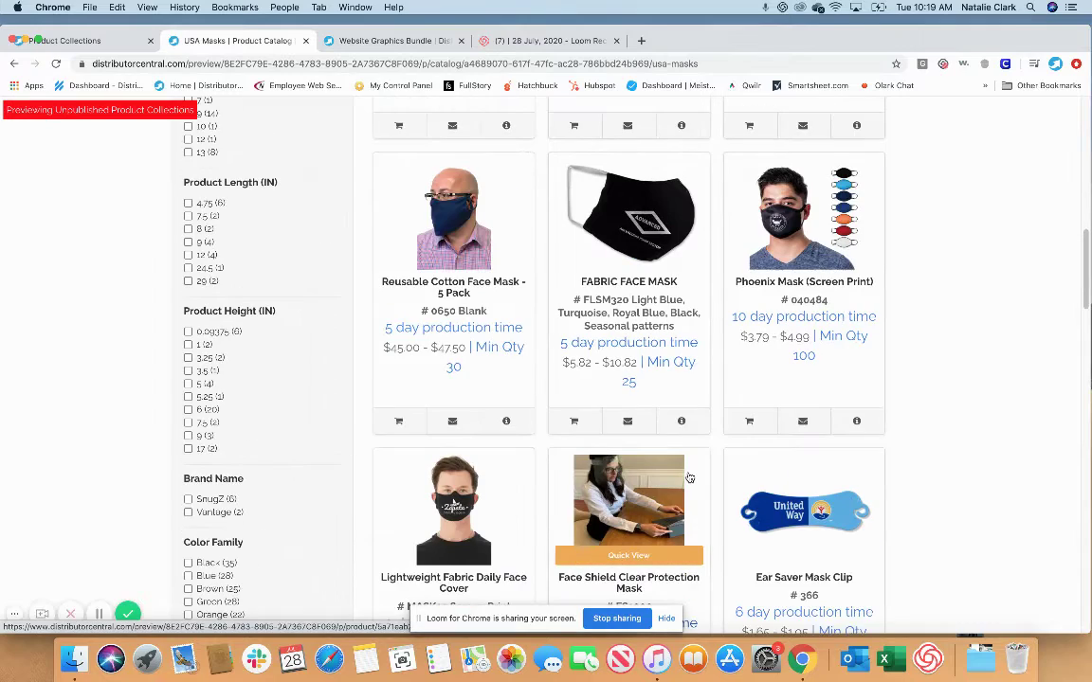
scroll(689, 476, up, 12)
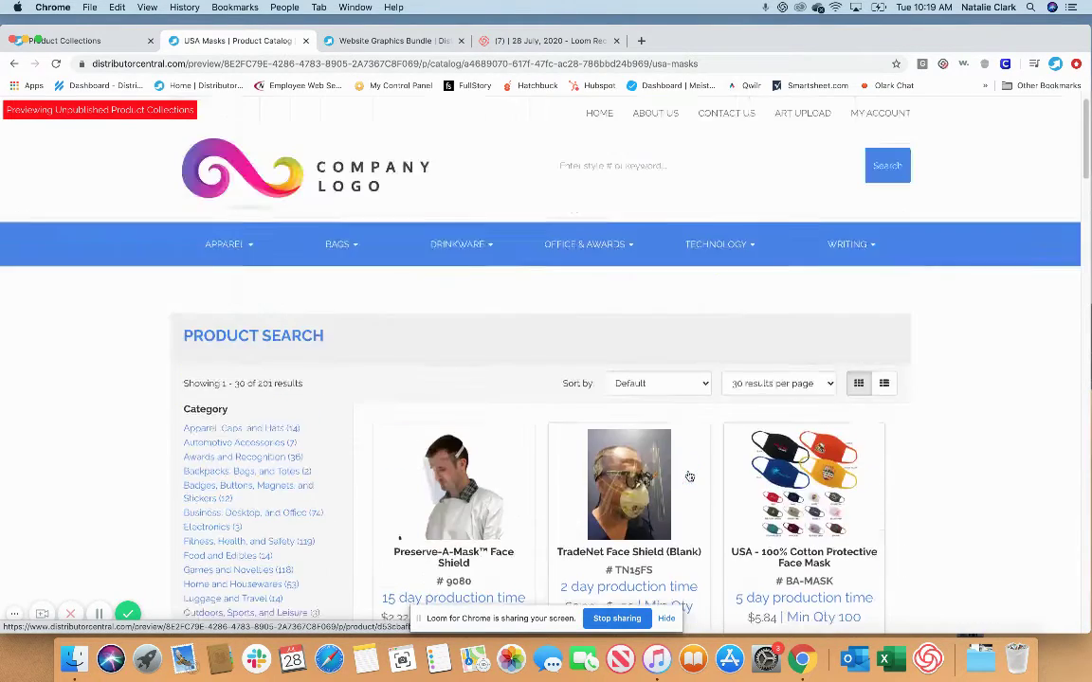
scroll(690, 478, down, 11)
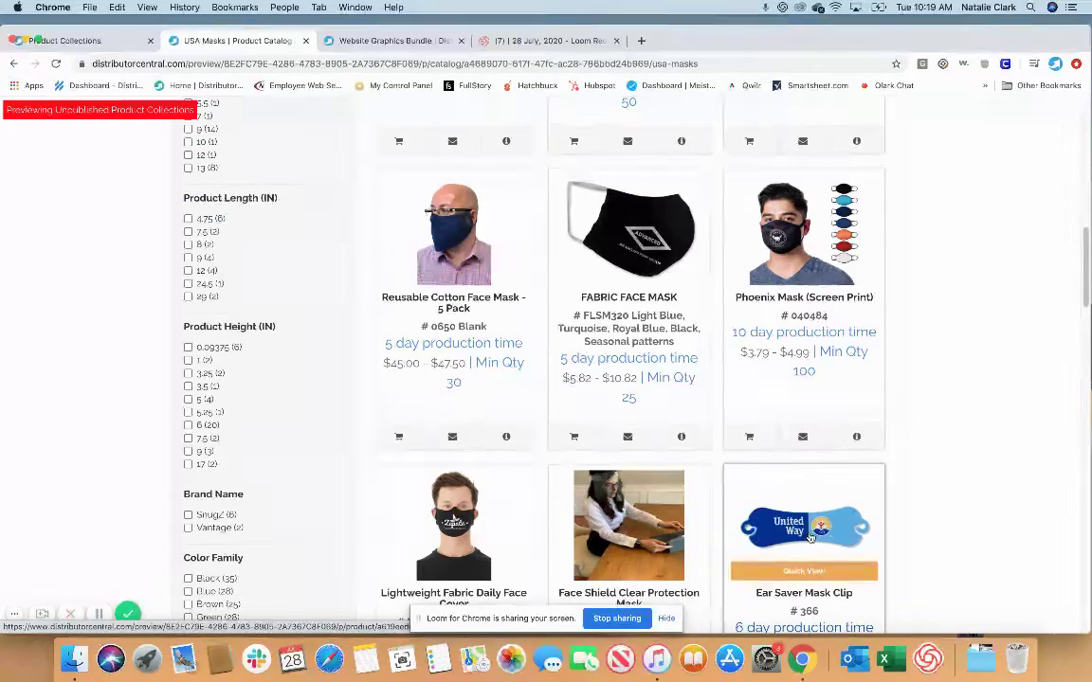
Step: Look through the remaining products in the USA Masks preview and close the preview
scroll(730, 483, down, 3)
scroll(807, 520, up, 14)
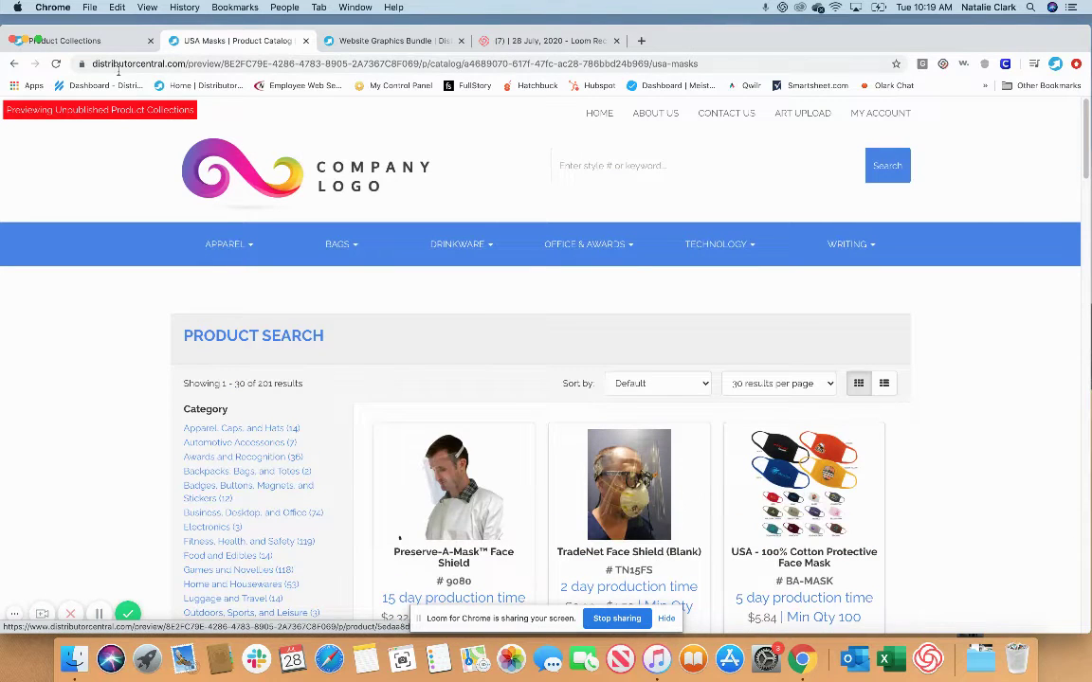
click(305, 41)
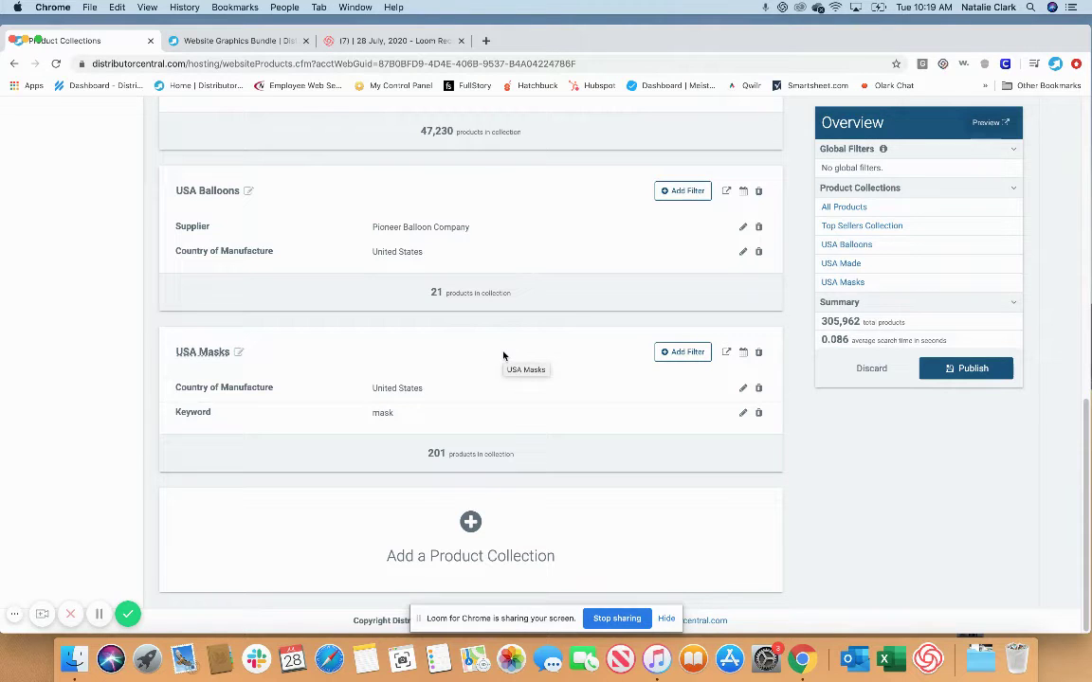
click(681, 353)
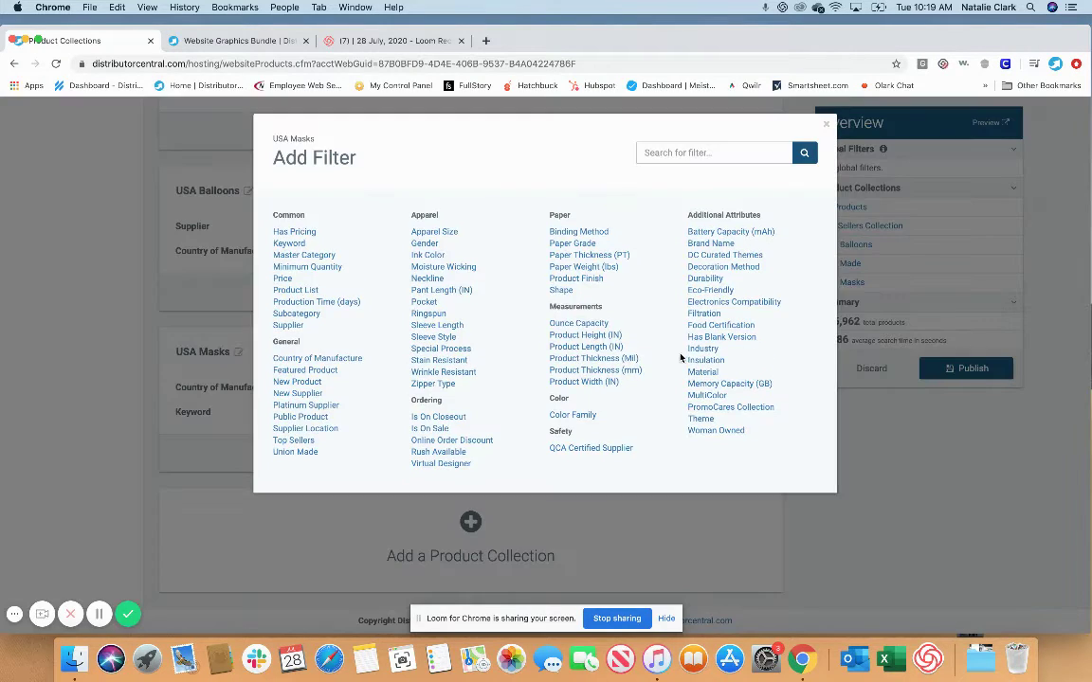
click(288, 326)
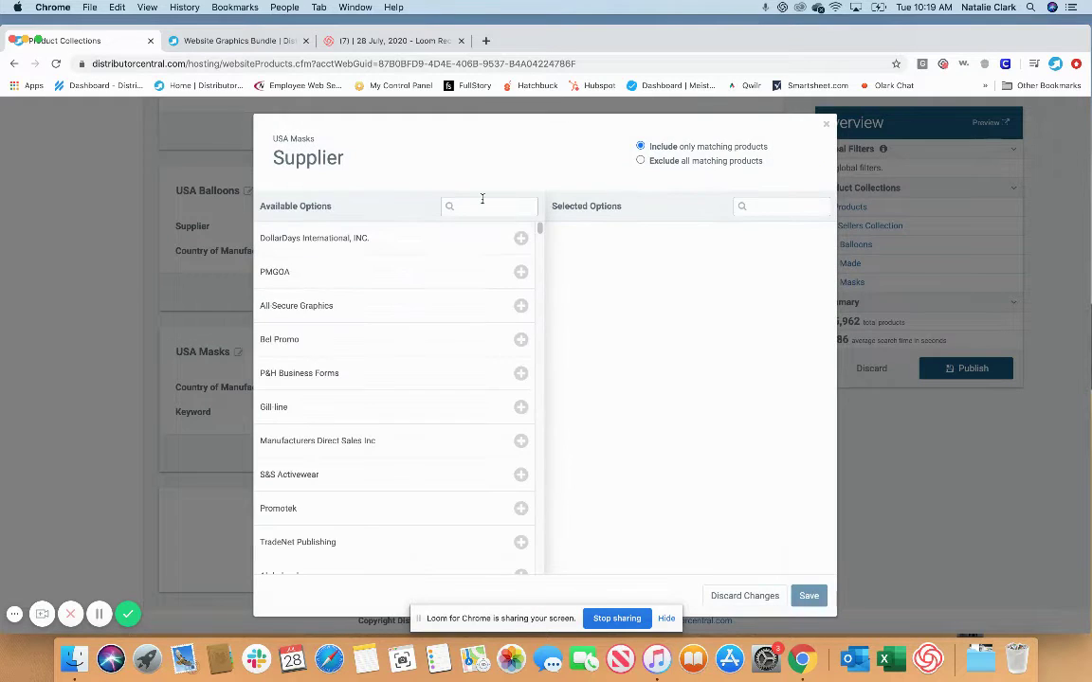
click(480, 206)
click(825, 124)
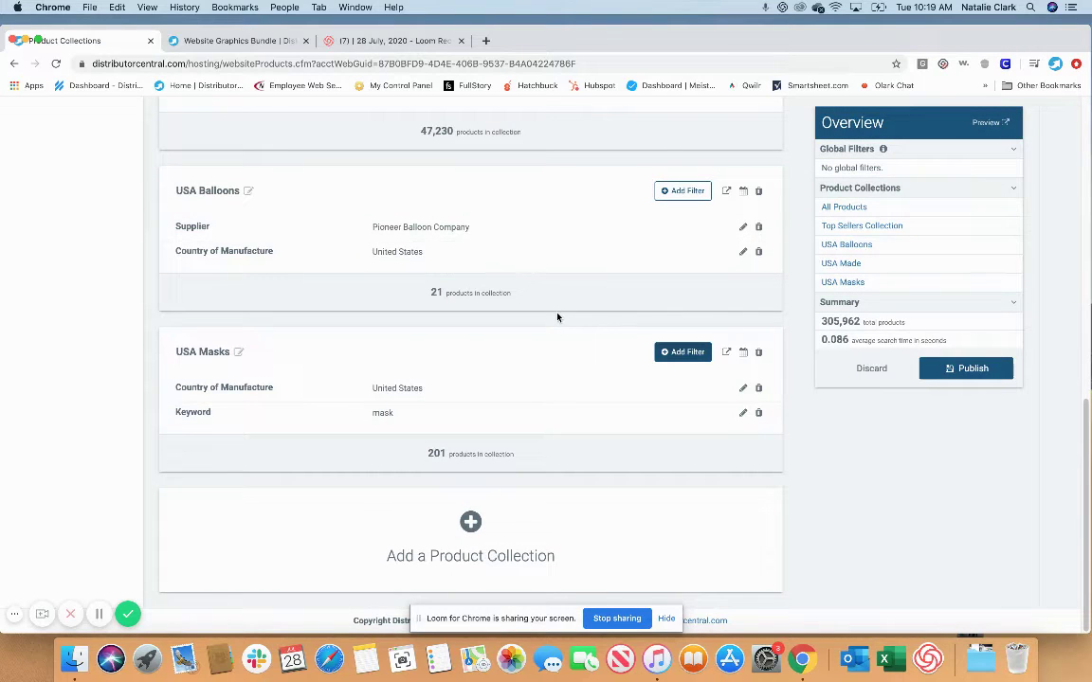
Step: Add another product collection and name it Promoshow USA Products
click(471, 524)
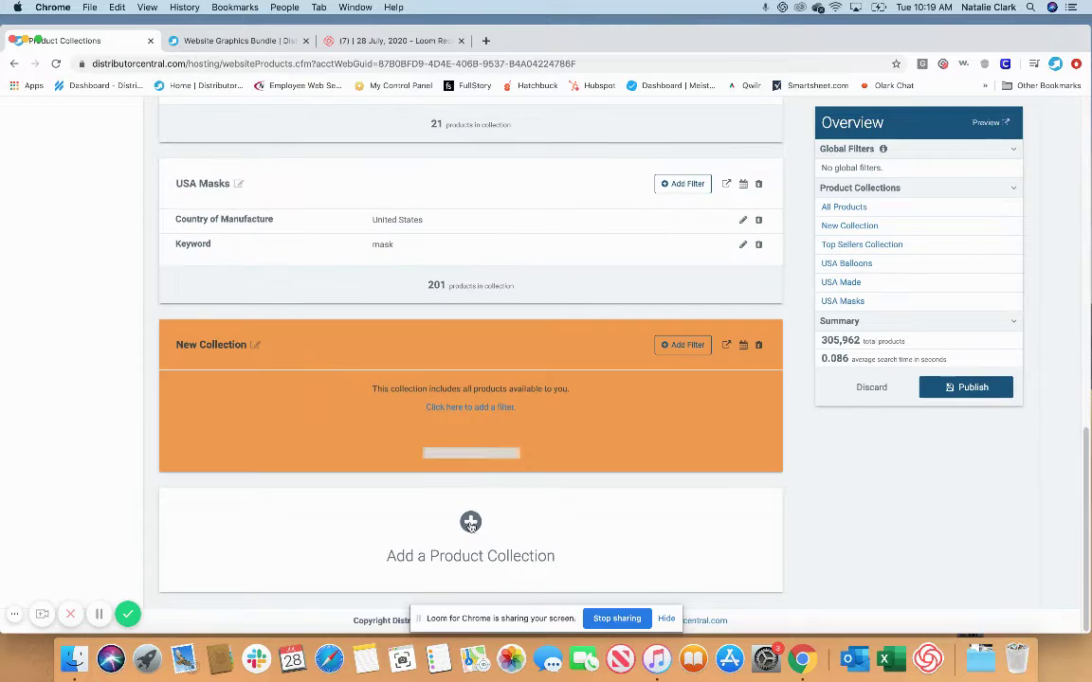
click(229, 345)
triple_click(229, 345)
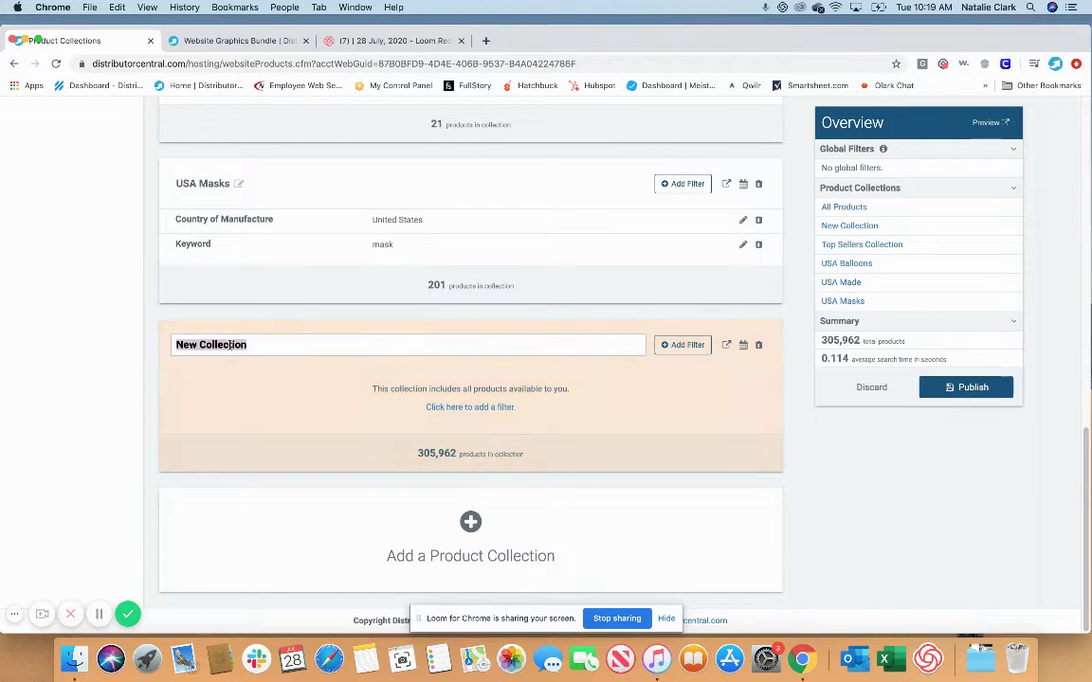
text(Promo)
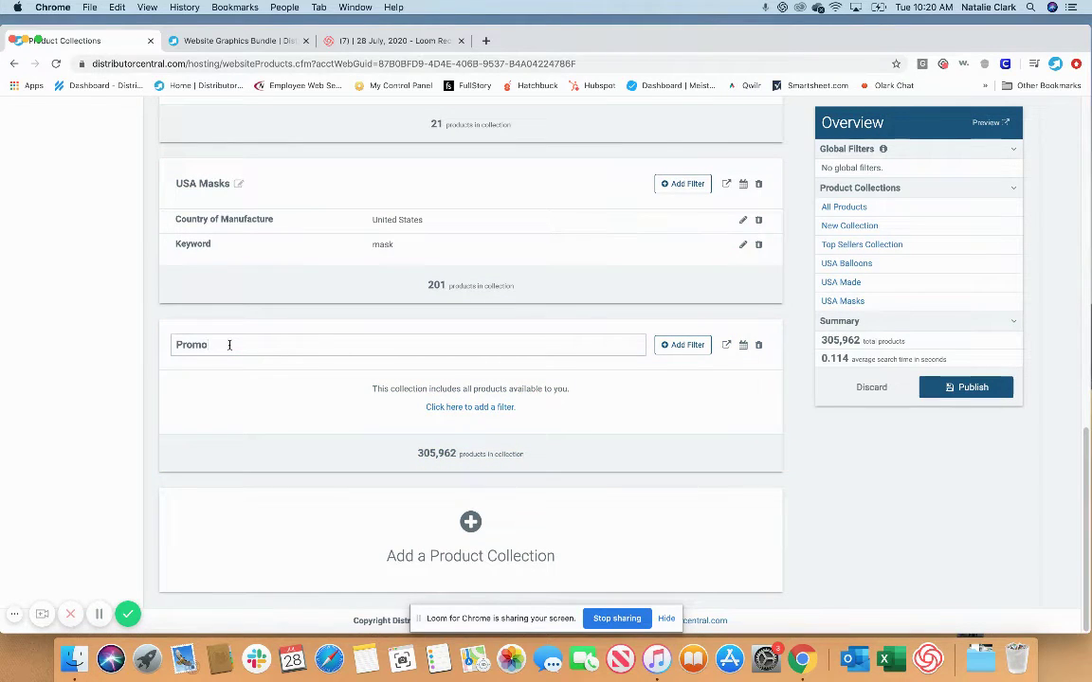
text(how)
key(BackSpace)
text(show USA Products)
click(233, 366)
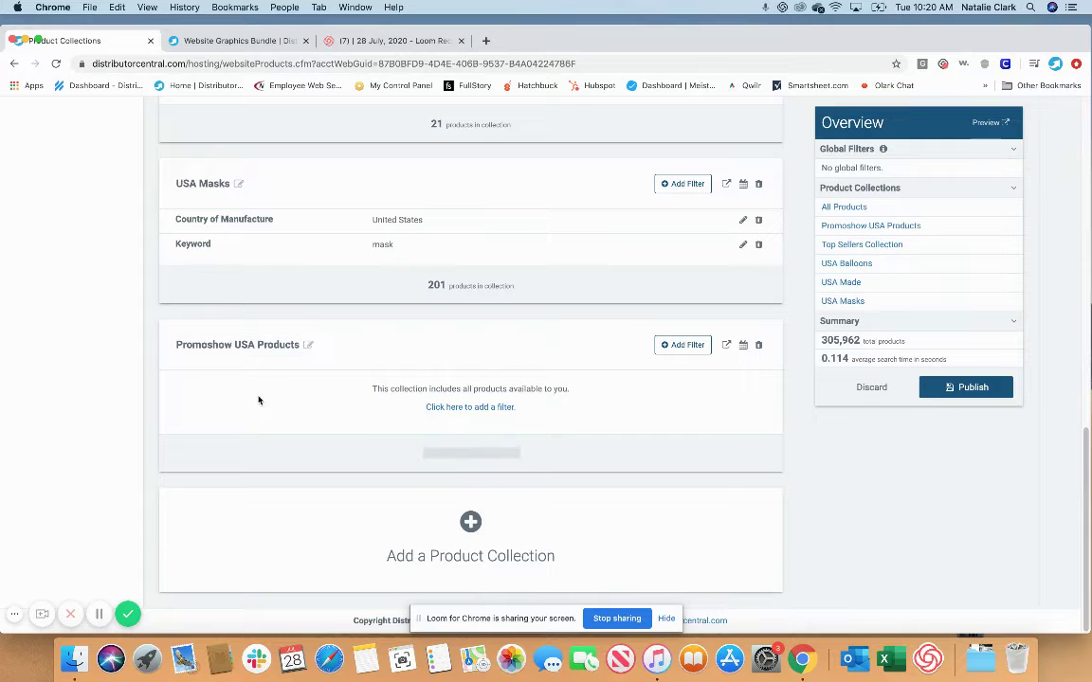
Step: Add a Country of Manufacture filter to the Promoshow USA Products collection, including only United States products
click(688, 347)
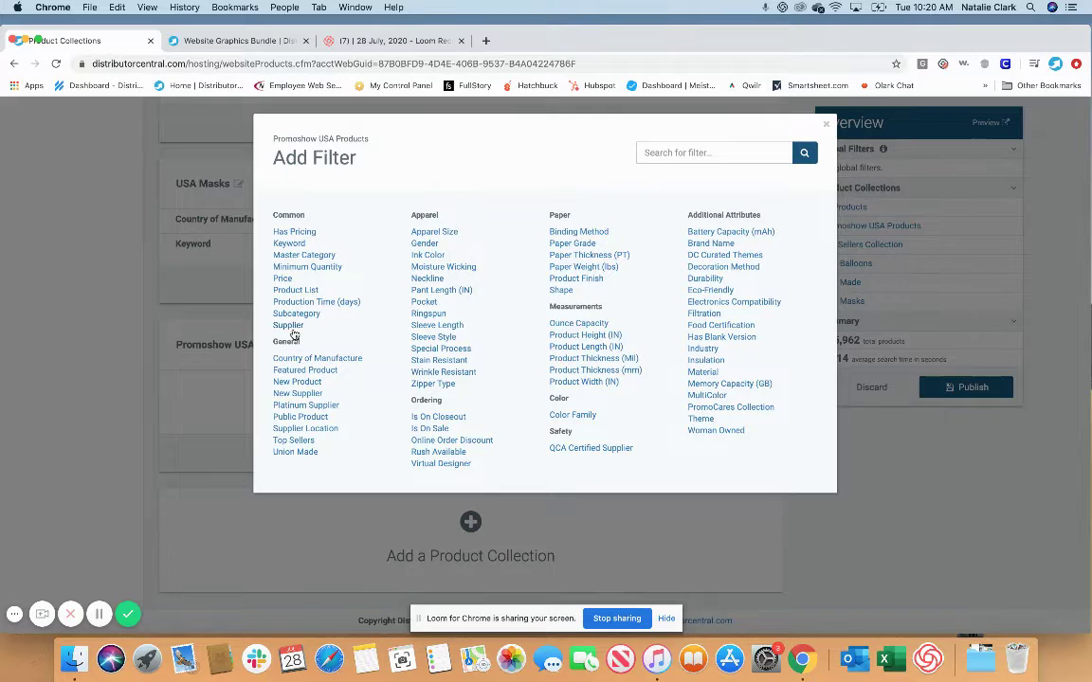
click(346, 358)
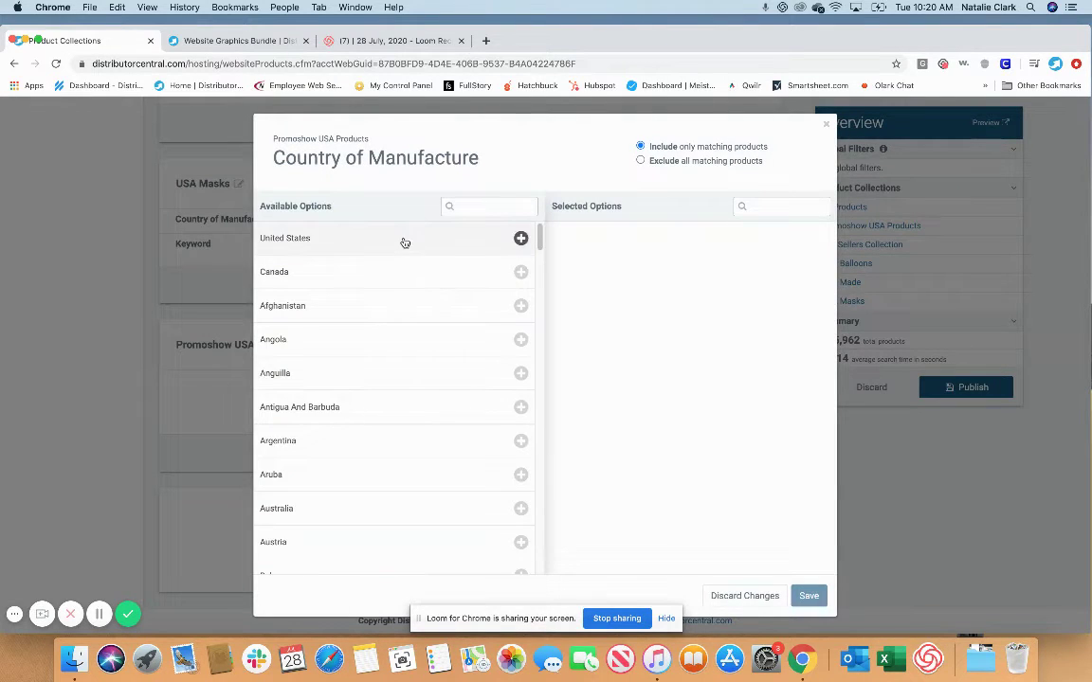
click(405, 241)
click(809, 596)
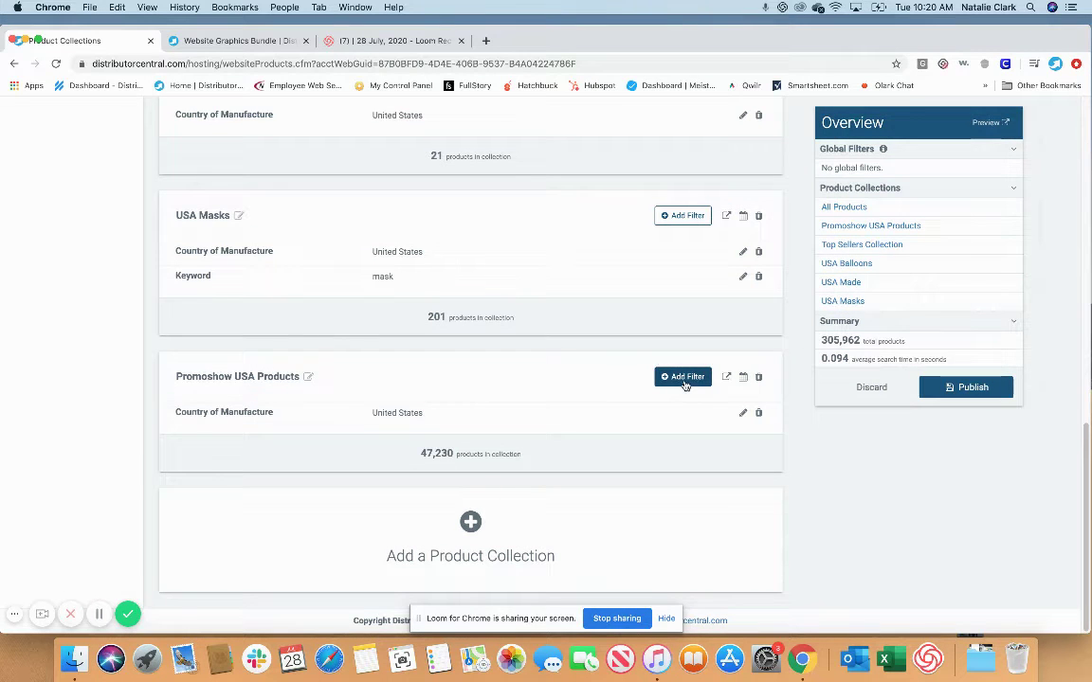
Step: Start a Supplier filter for the Promoshow USA Products collection and include Tervis Tumbler Co. and Bay State Specialty Company
click(680, 378)
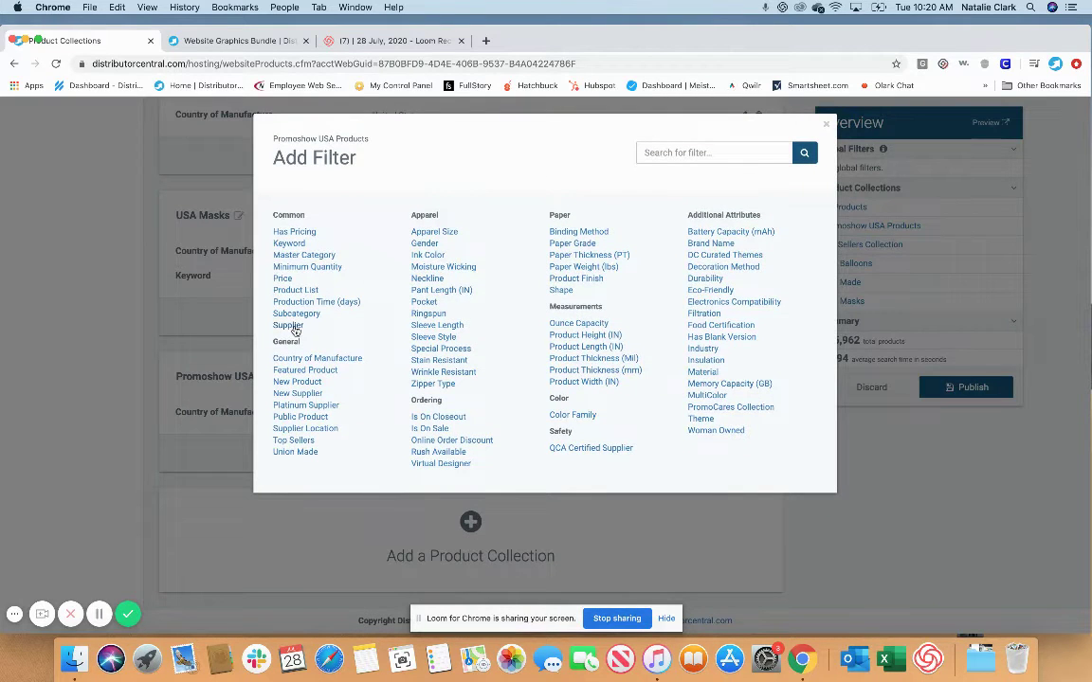
click(288, 325)
click(490, 203)
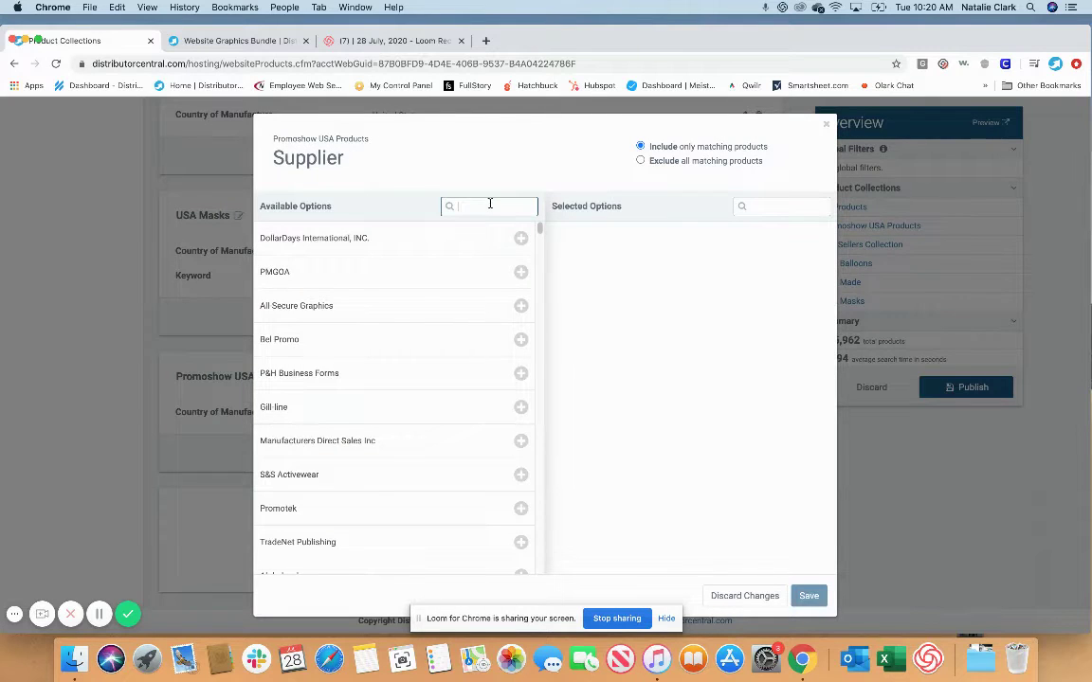
text(tervis)
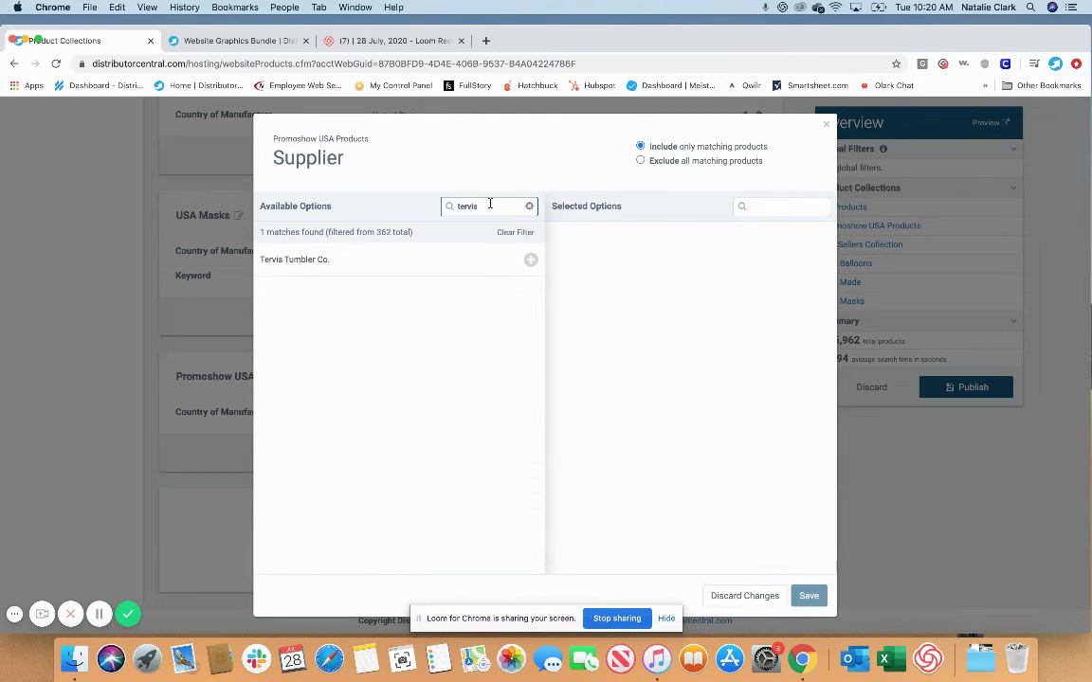
click(455, 259)
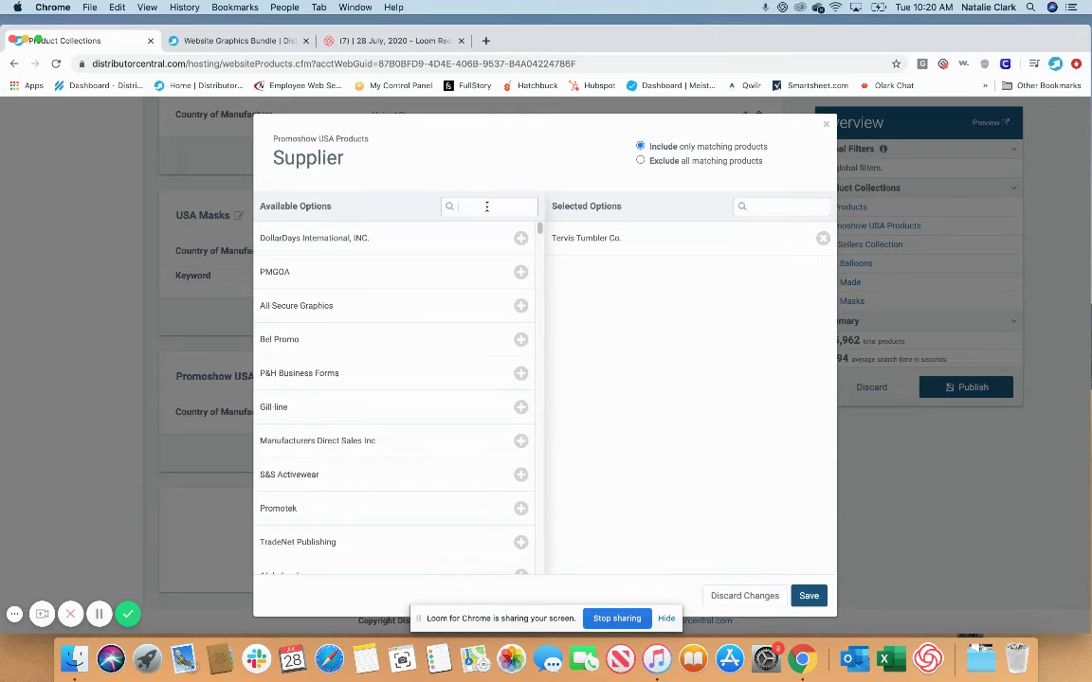
click(487, 206)
text(bay)
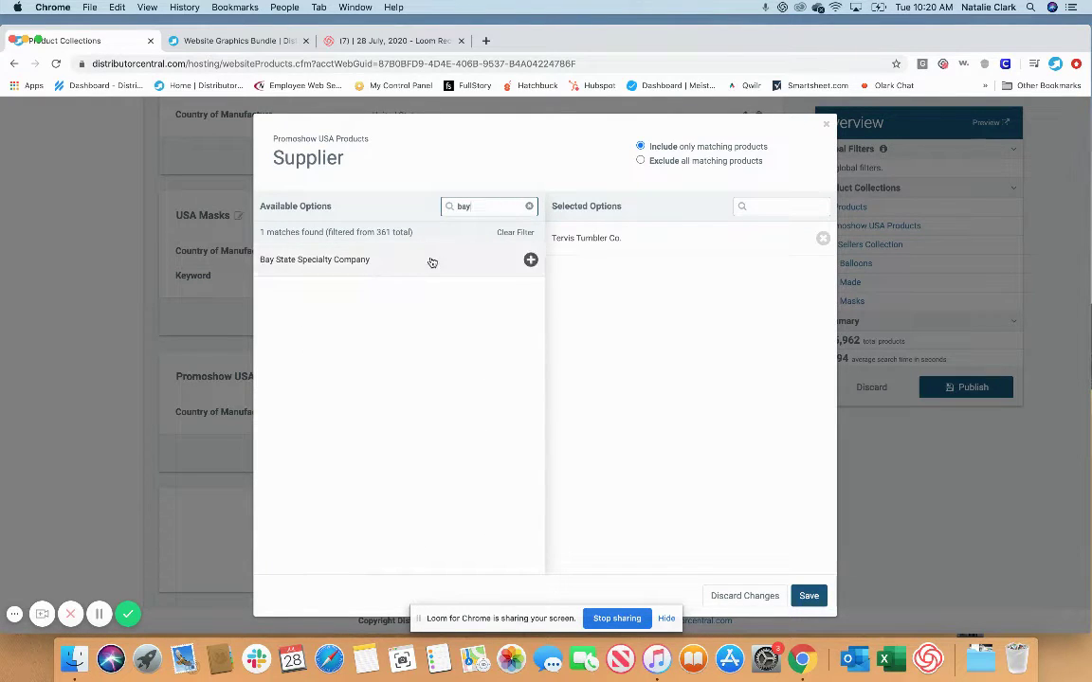
click(431, 262)
Step: Include The Americanna Company and Warwick Publishing Company in the Supplier filter
click(481, 209)
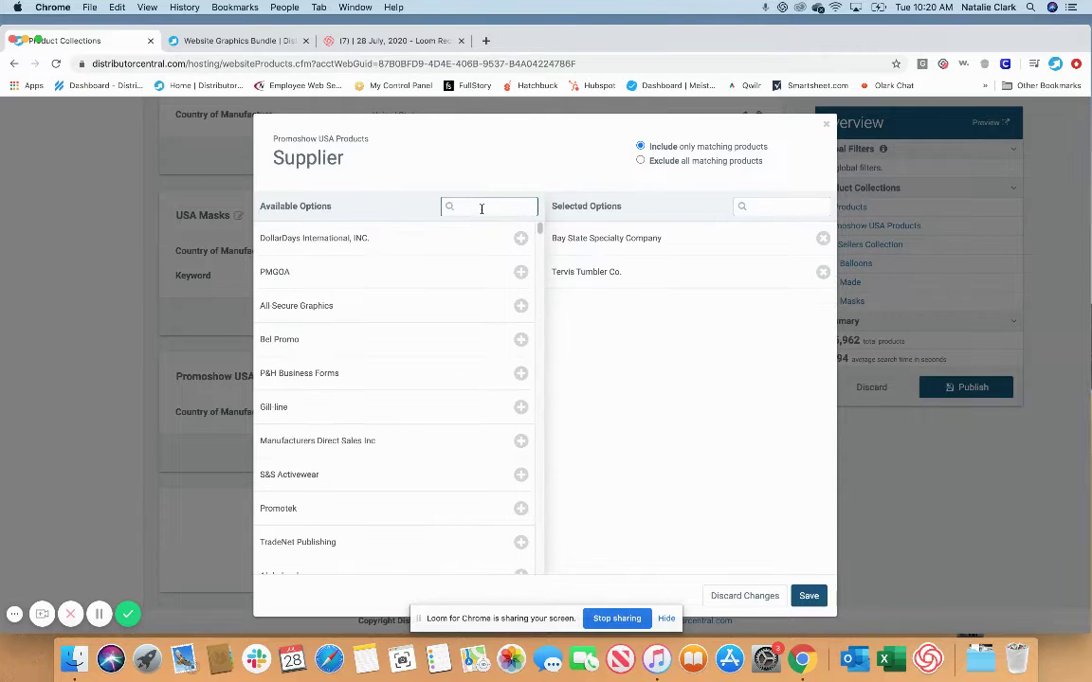
text(americ)
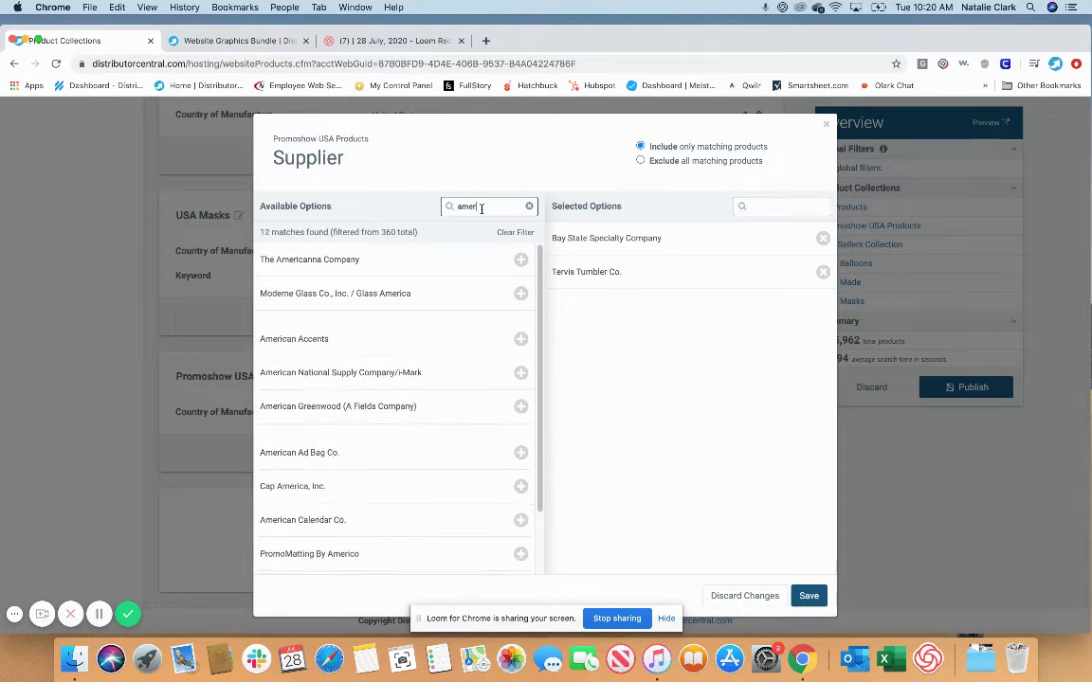
click(380, 260)
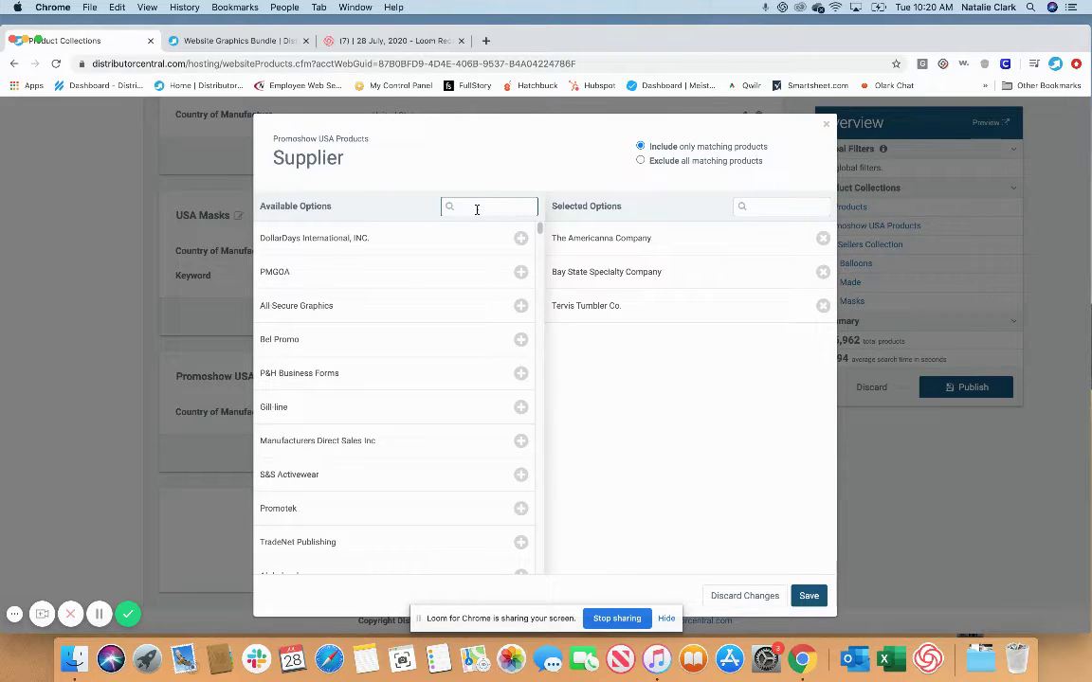
text(war)
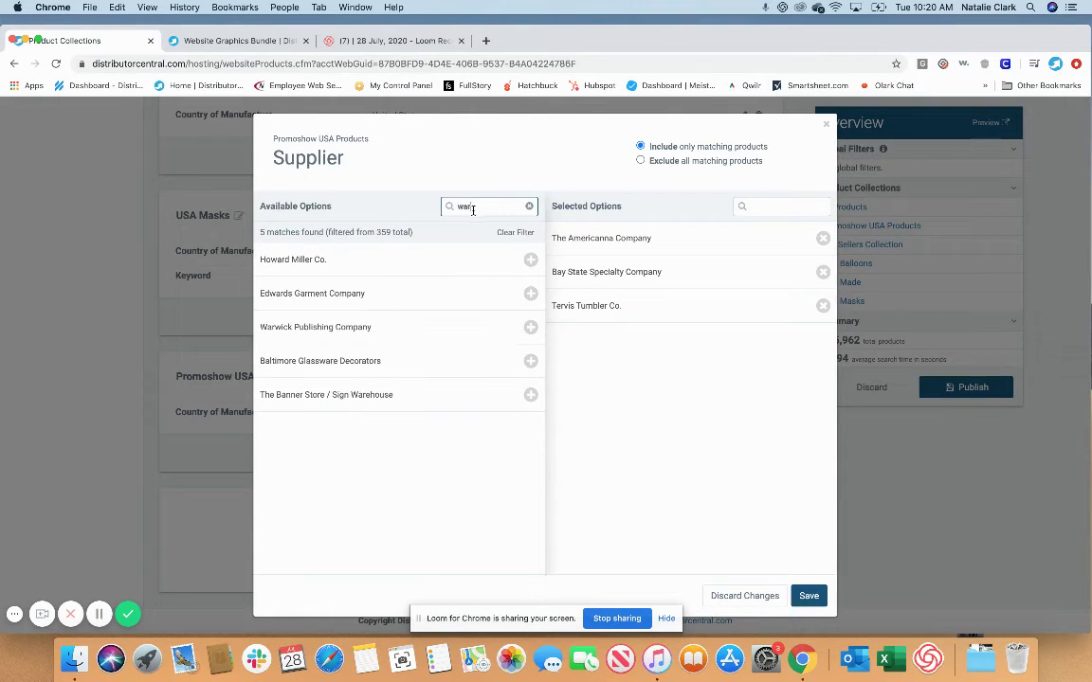
click(378, 326)
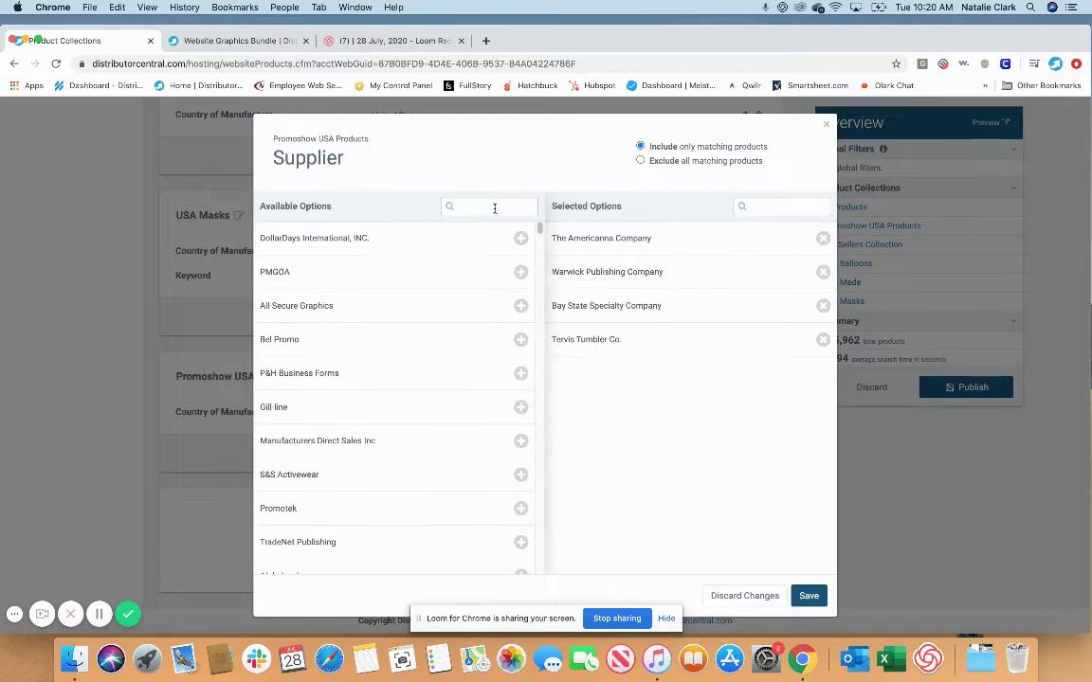
Step: Include Pioneer Balloon Company in the Supplier filter and save the filter
click(494, 206)
text(pion)
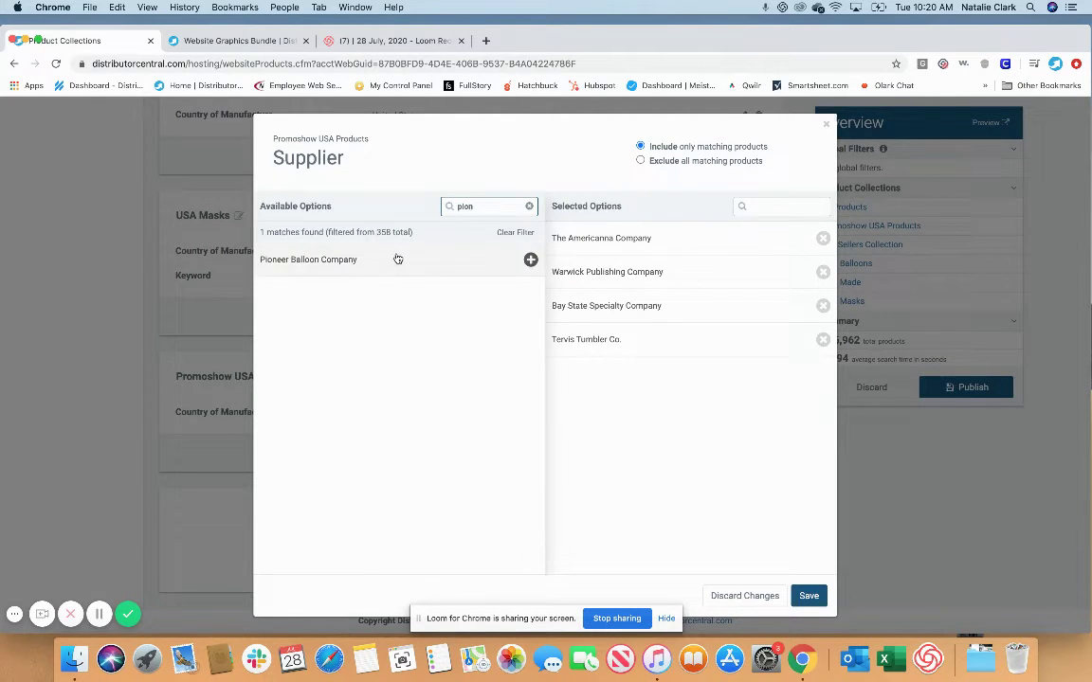
click(397, 259)
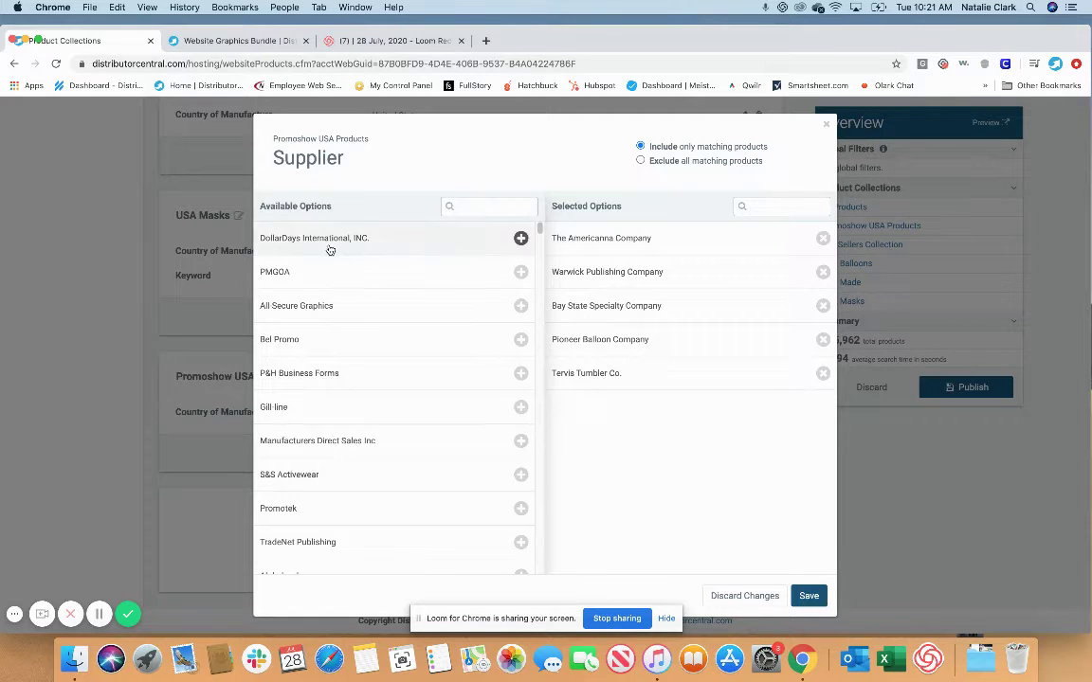
click(466, 206)
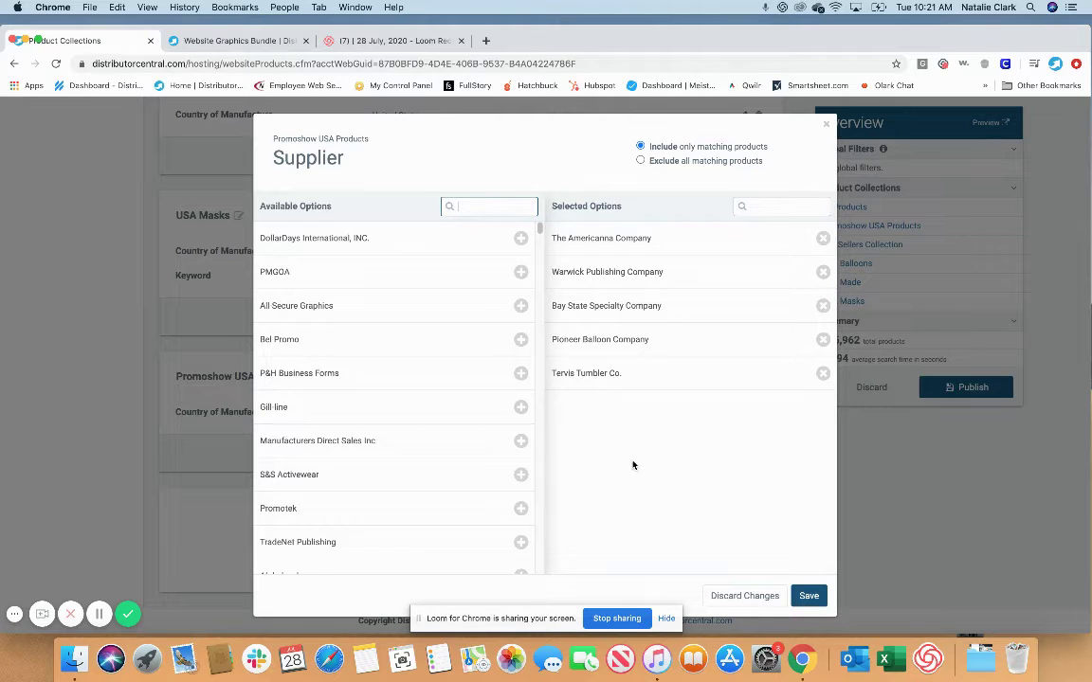
click(810, 597)
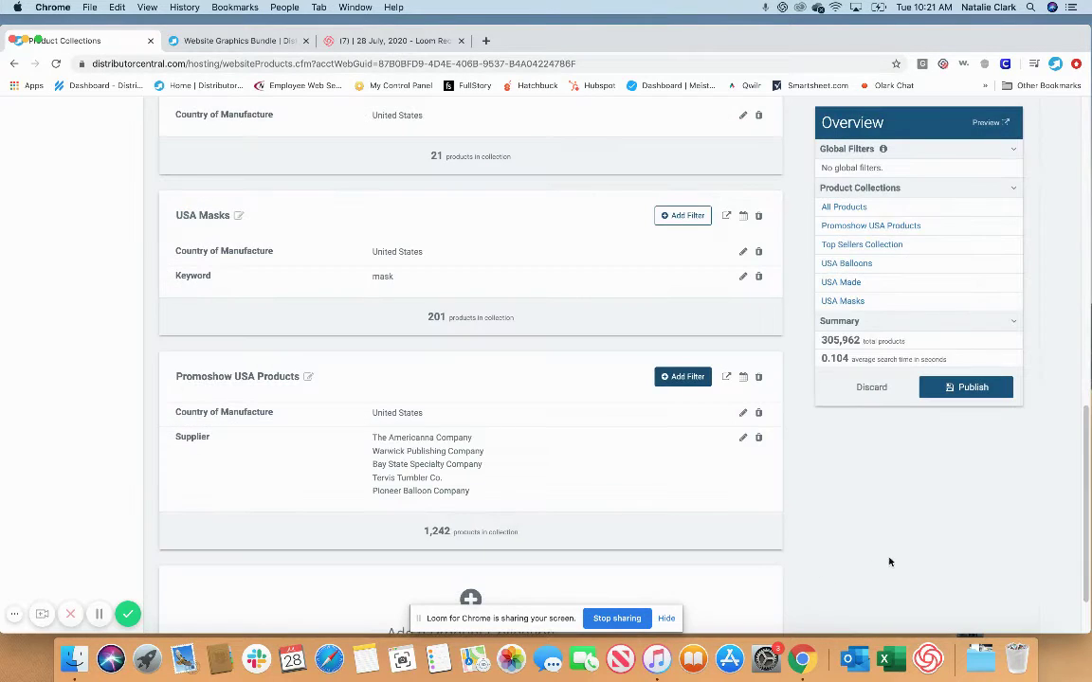
Step: Preview the graphics 3.jpg and 4.jpg from the Made in USA Graphic Bundle folder in Finder, and return to the product collections in Chrome
scroll(880, 560, down, 2)
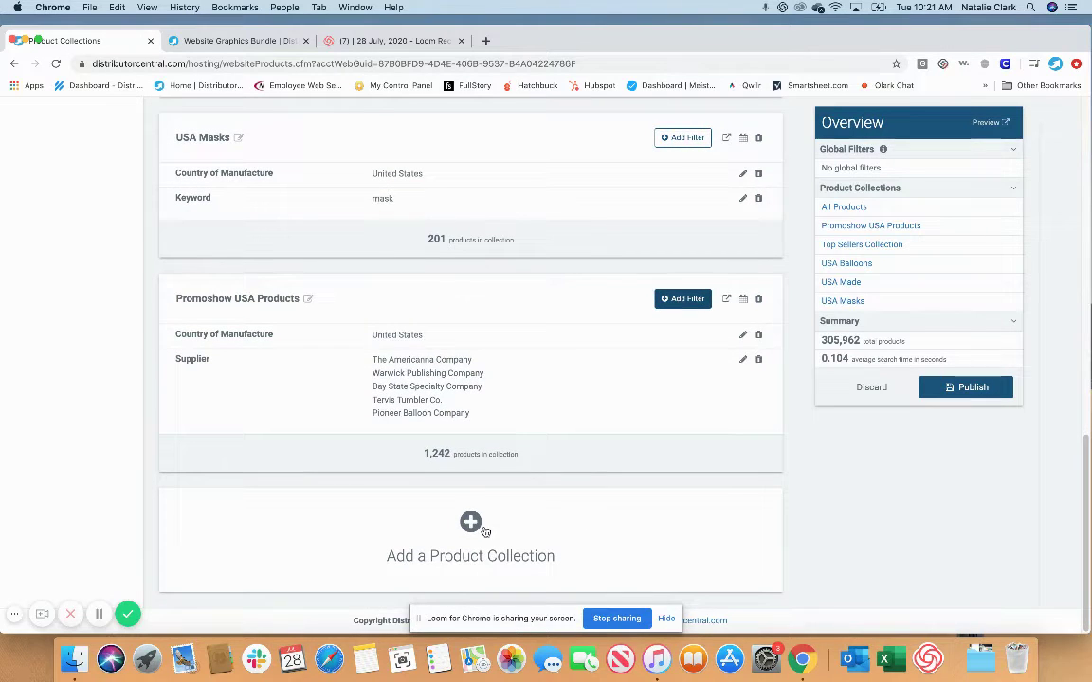
click(76, 660)
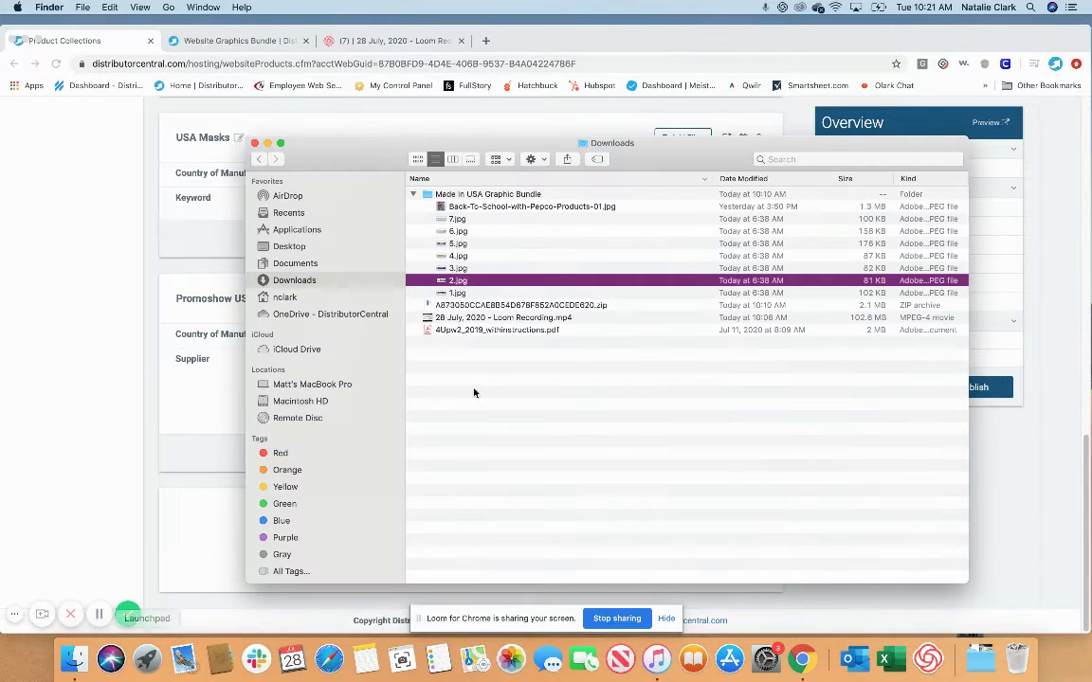
click(468, 270)
key(space)
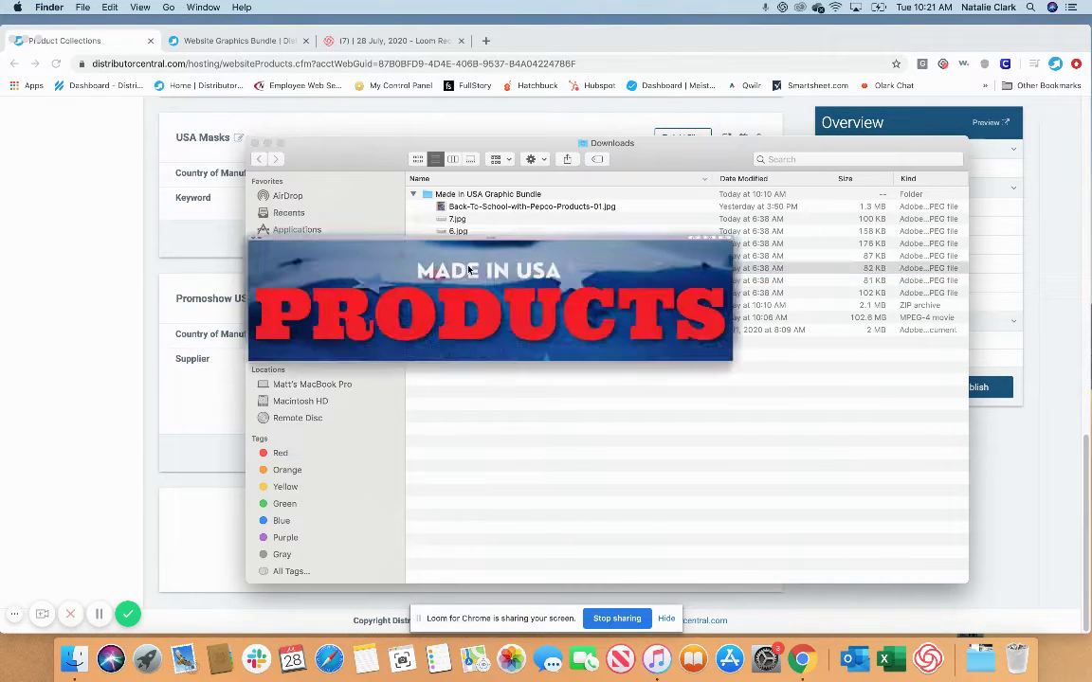
key(Down)
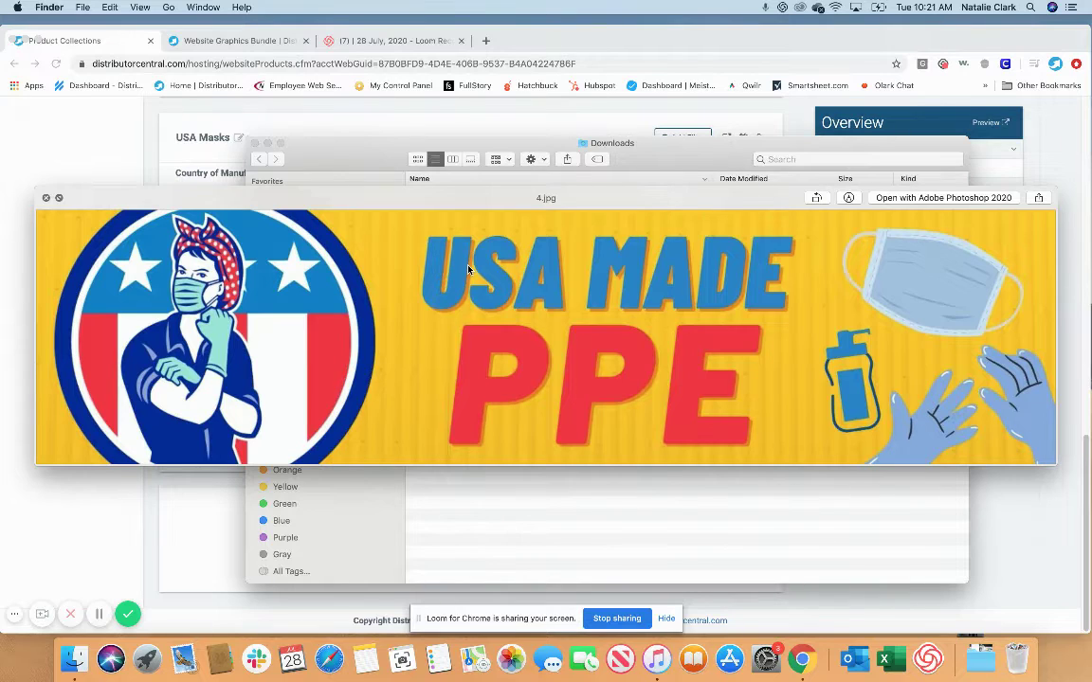
click(110, 164)
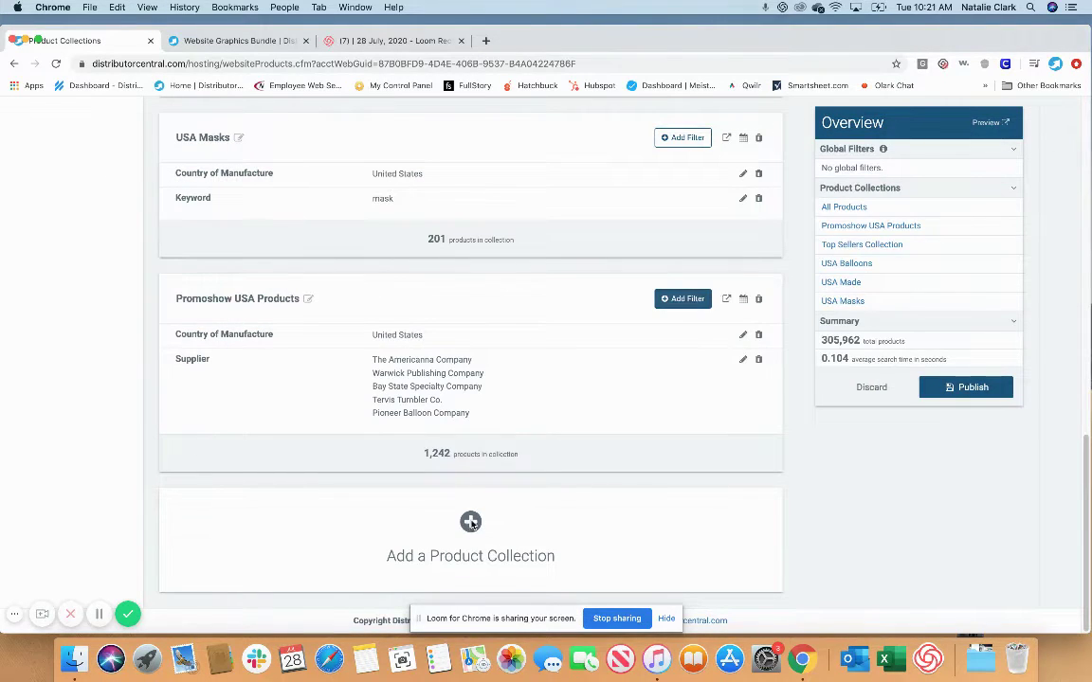
Step: Add another product collection and name it USA PPE
click(471, 524)
click(251, 345)
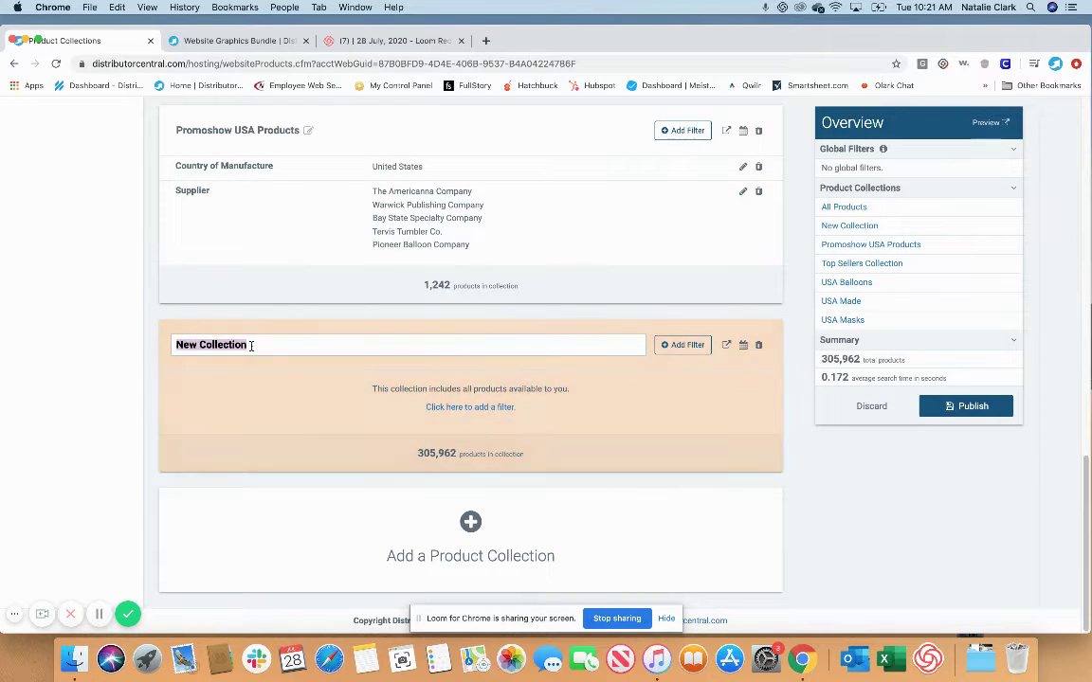
text(PPE)
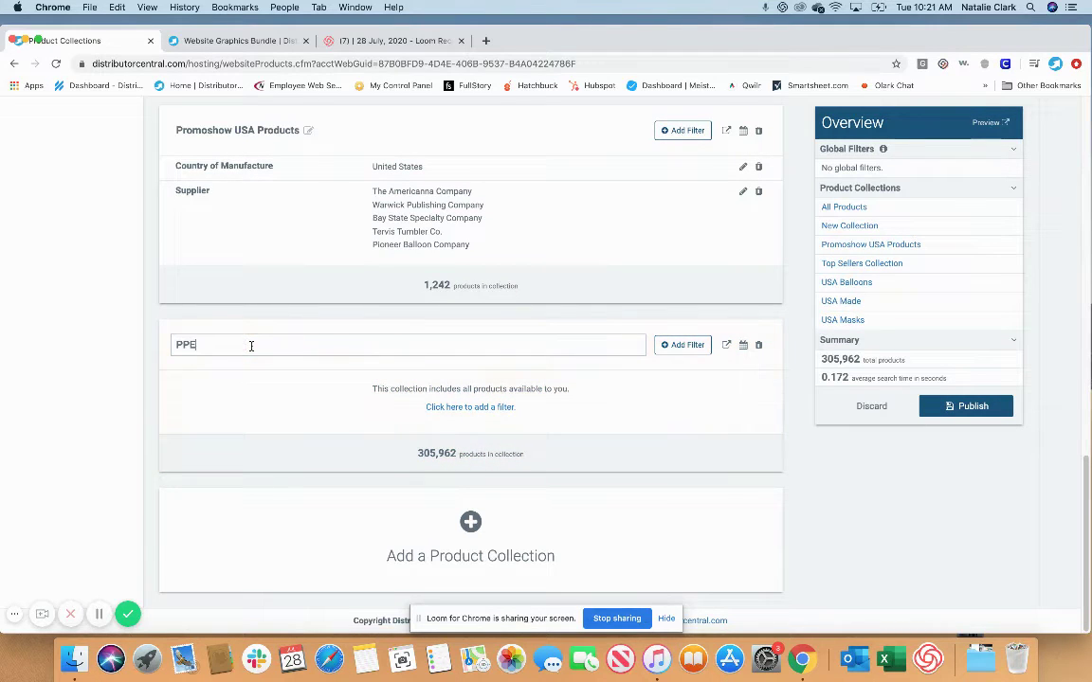
key(BackSpace)
key(BackSpace)
Step: Add a Country of Manufacture filter including United States to the USA PPE collection and save it
click(684, 347)
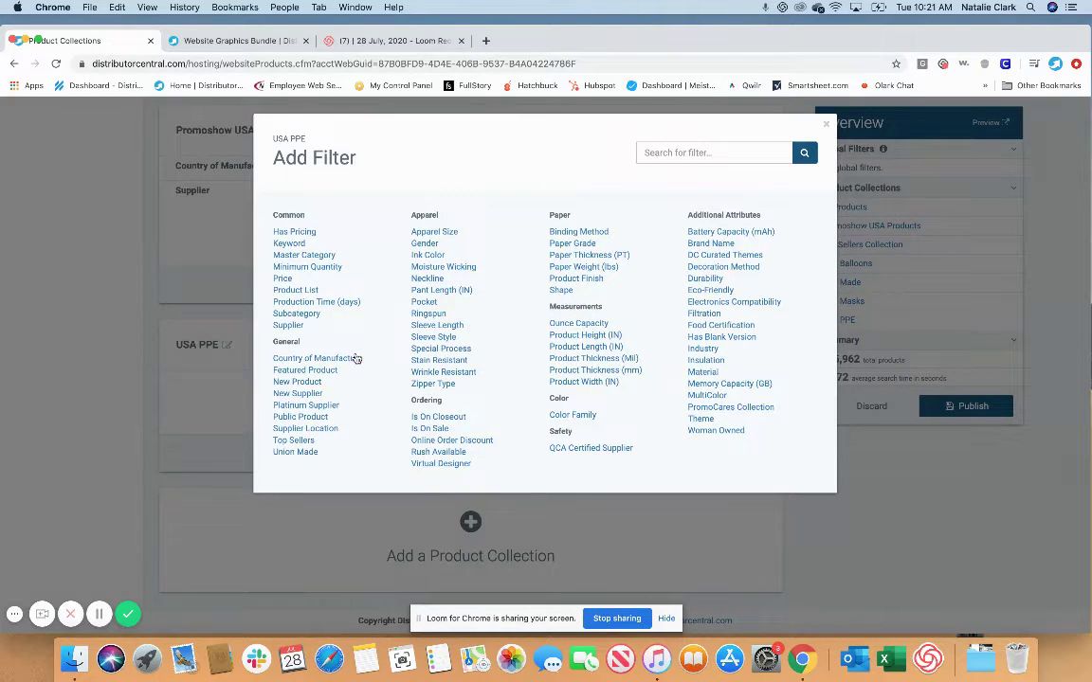
click(354, 359)
click(387, 242)
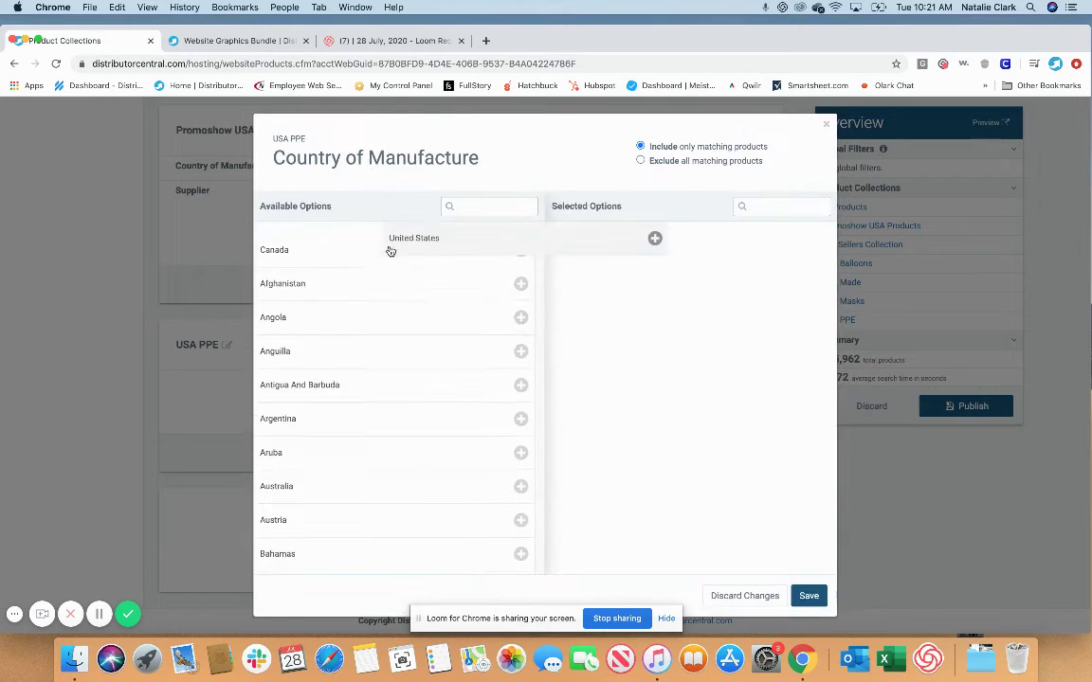
click(809, 596)
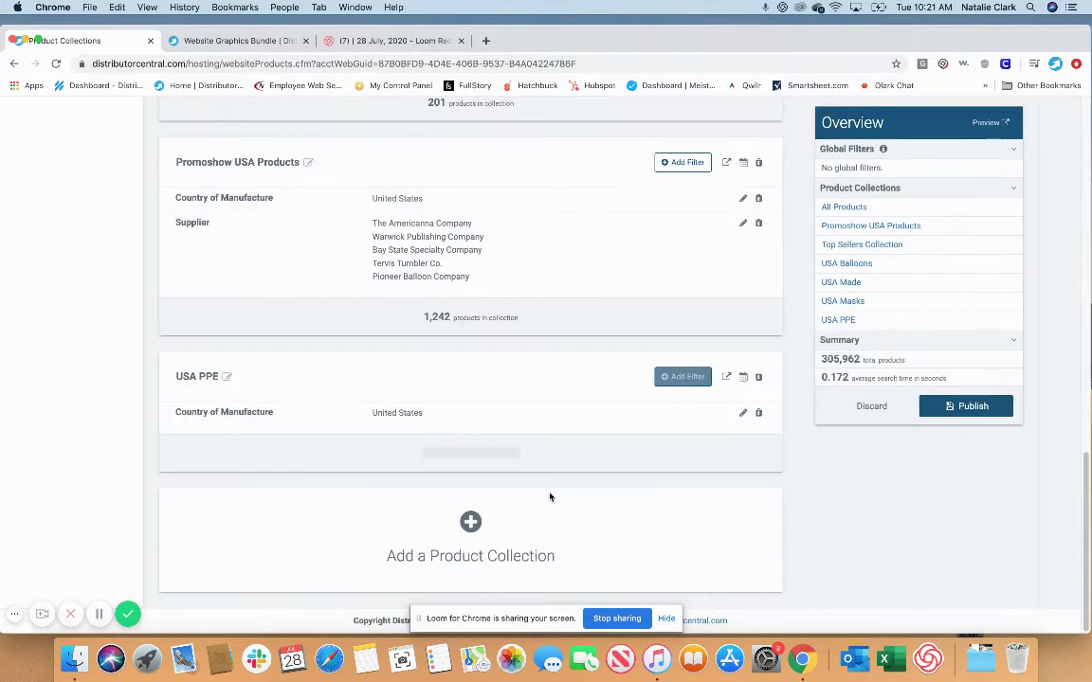
Step: Add a DC Curated Themes filter including COVID-19 to the USA PPE collection and save it
click(686, 377)
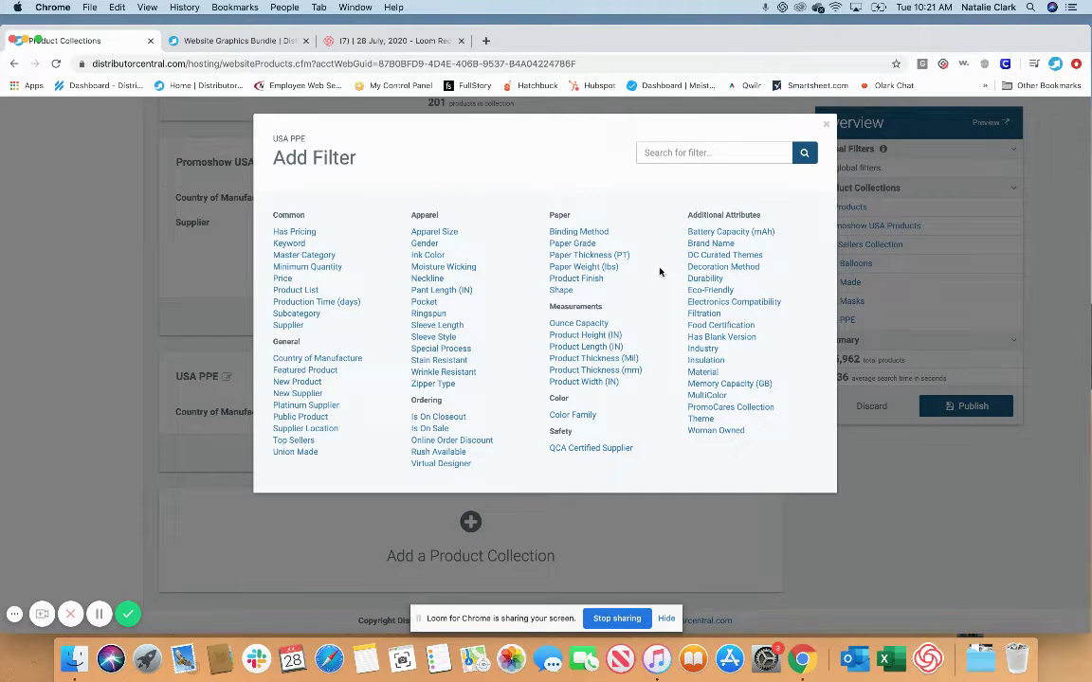
click(719, 260)
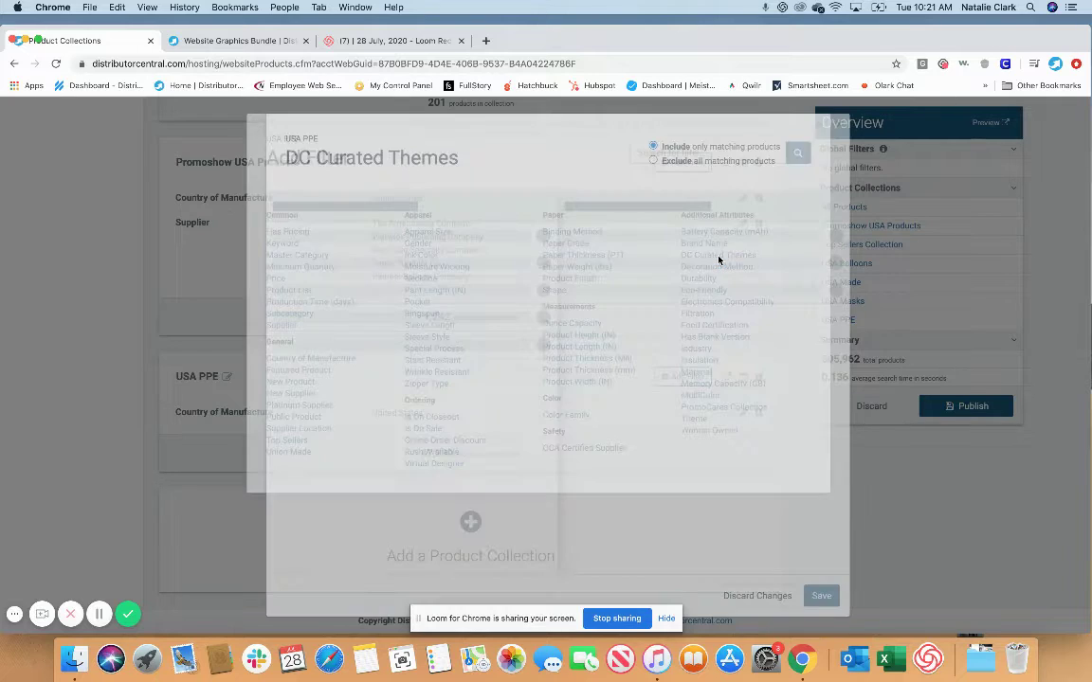
click(362, 247)
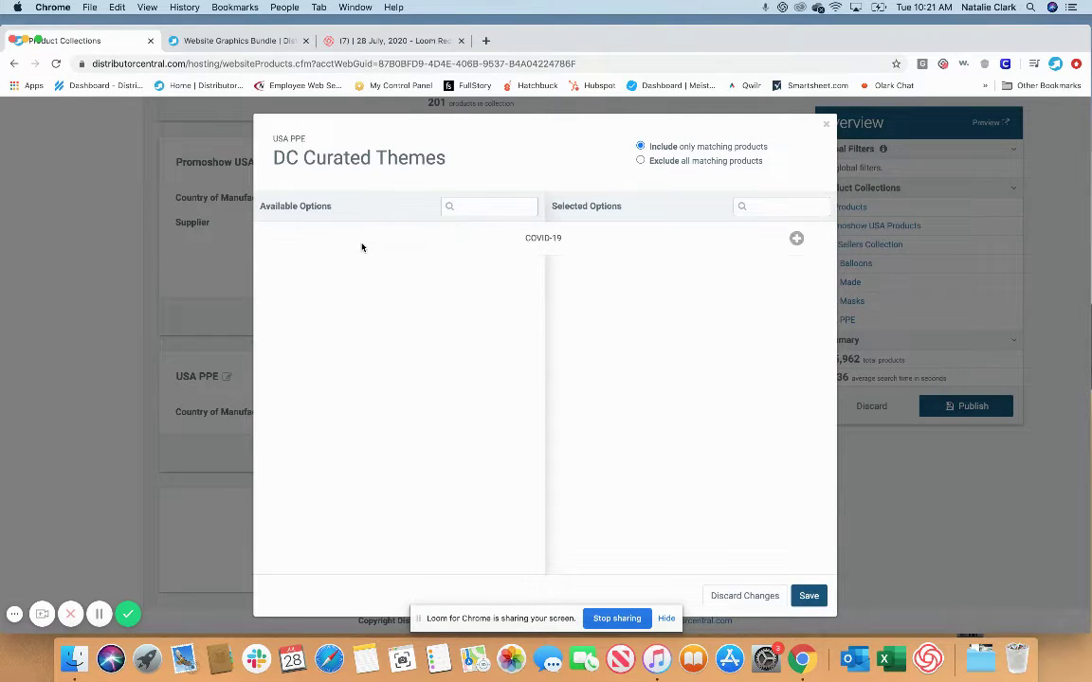
click(808, 597)
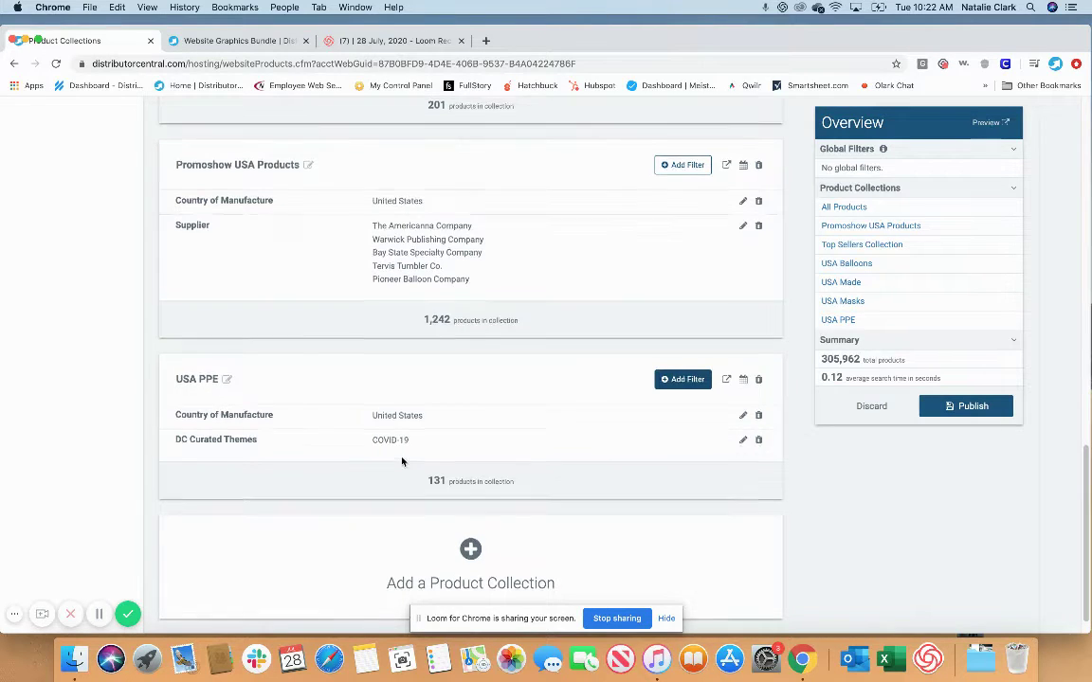
Step: Search the products for sanitizer and narrow the results to United States as Country of Manufacture
scroll(402, 462, up, 5)
scroll(402, 461, up, 10)
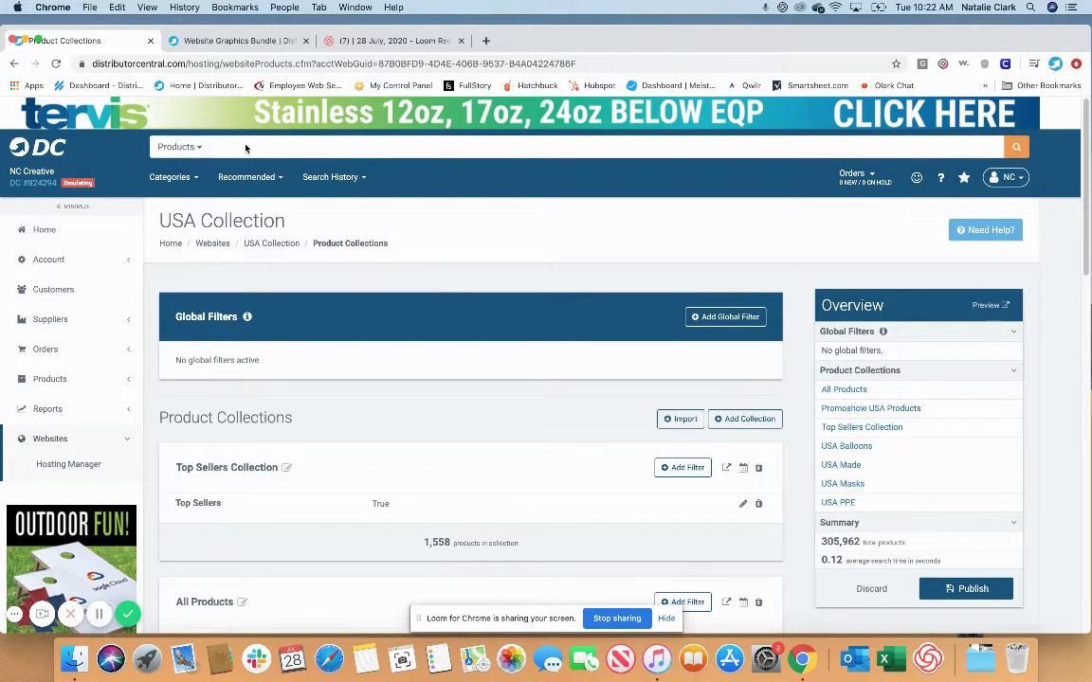
text(sanitizer)
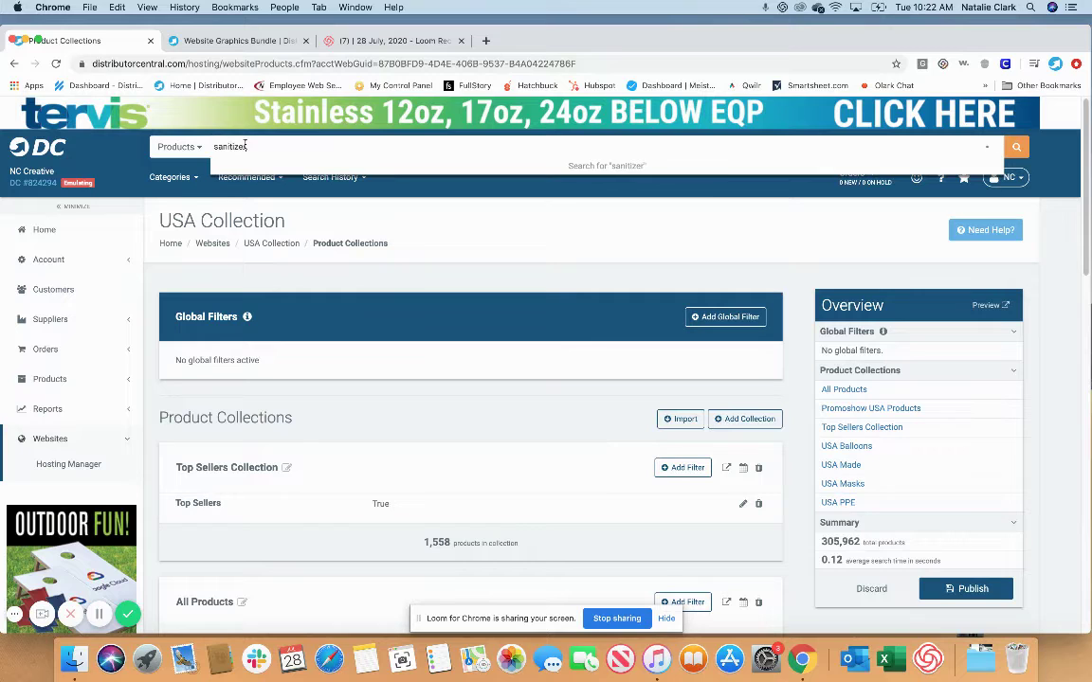
click(294, 171)
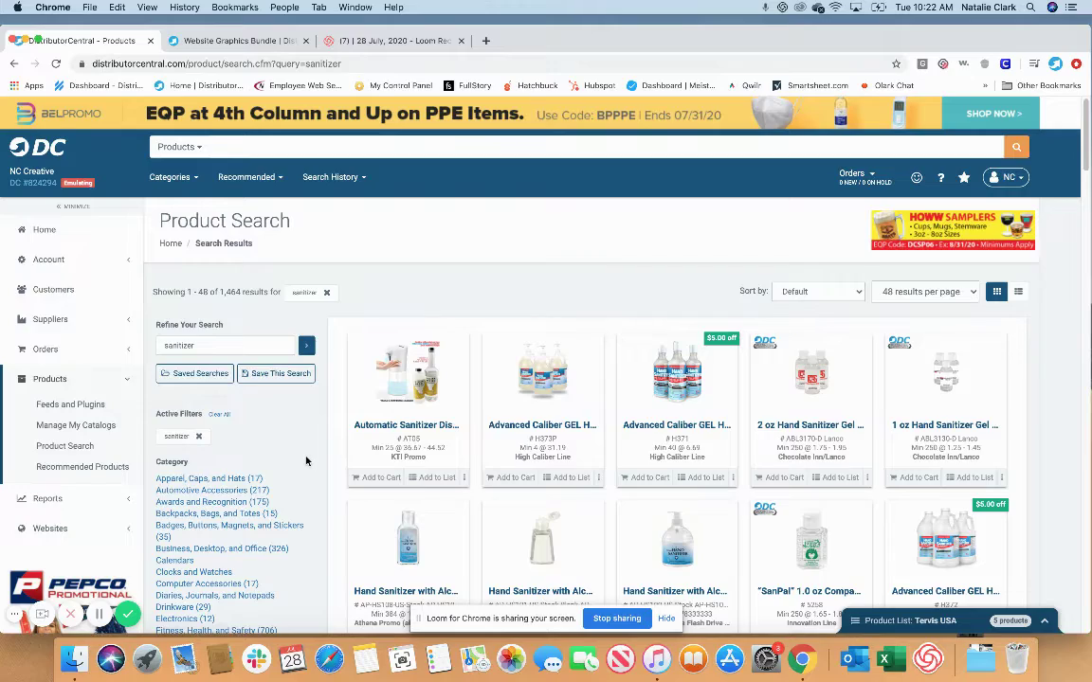
scroll(305, 460, down, 10)
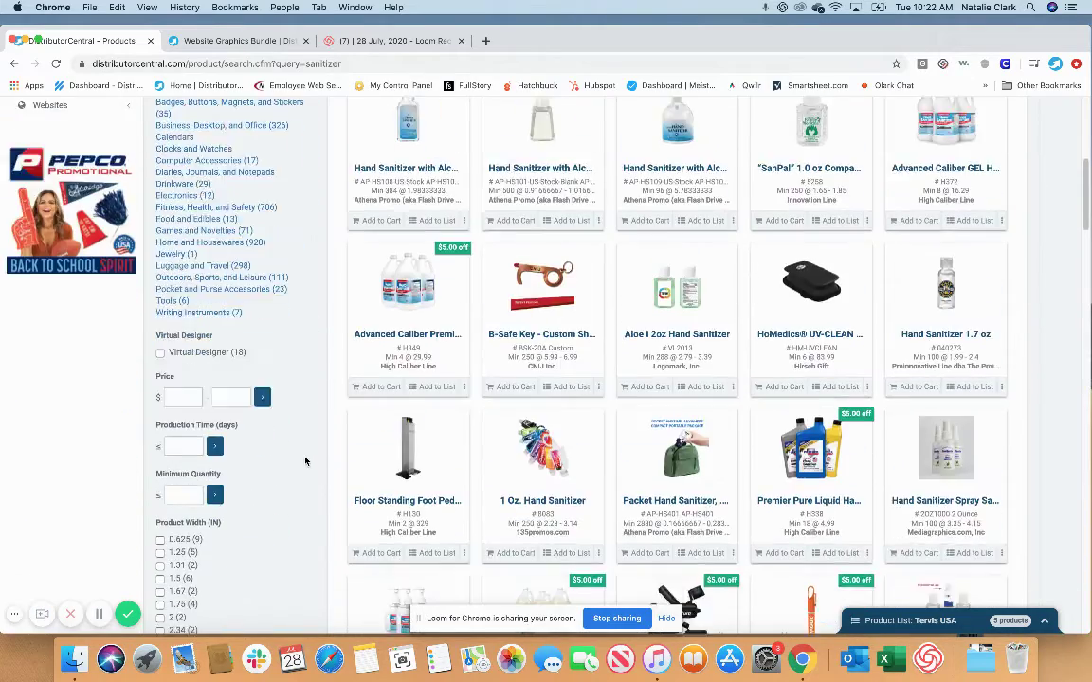
scroll(305, 460, down, 20)
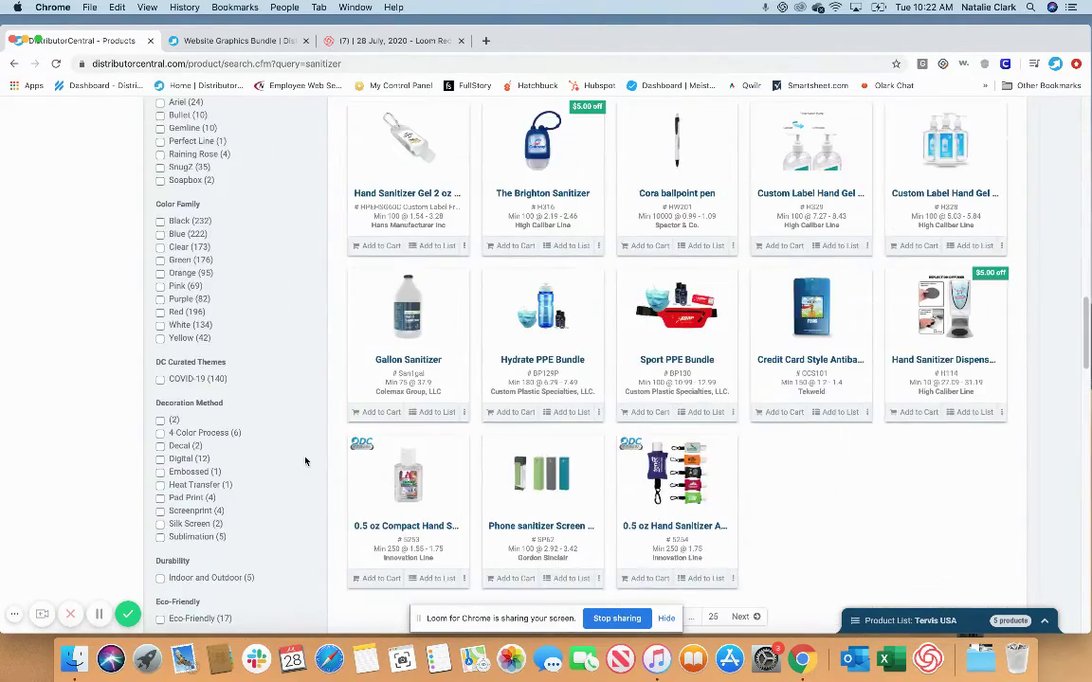
scroll(306, 460, down, 20)
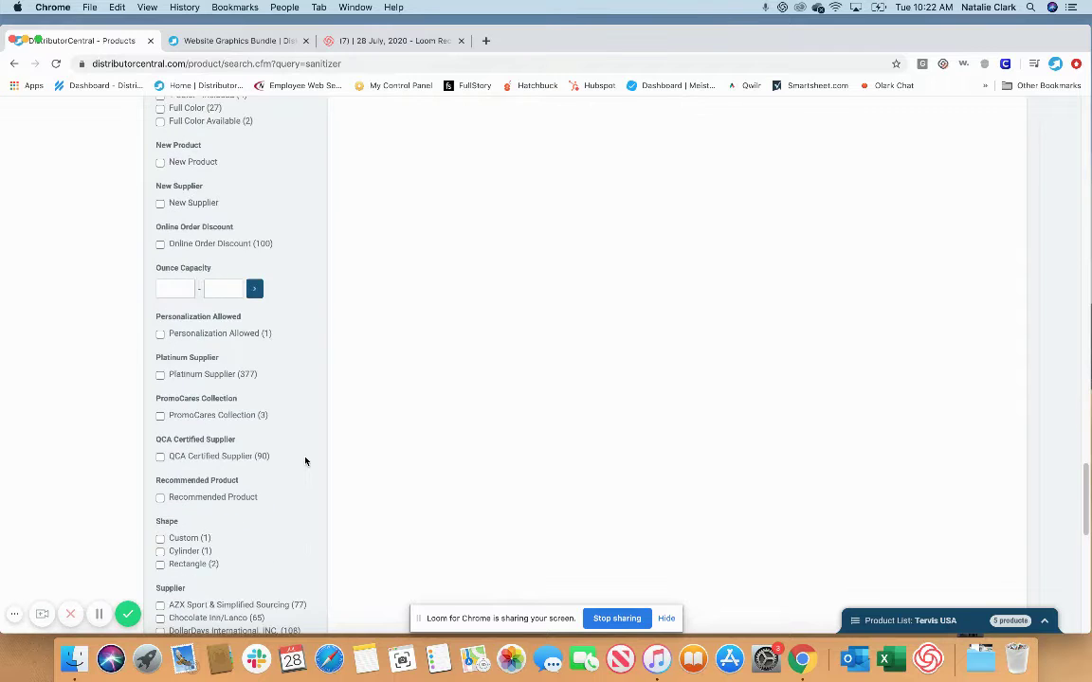
scroll(306, 461, down, 12)
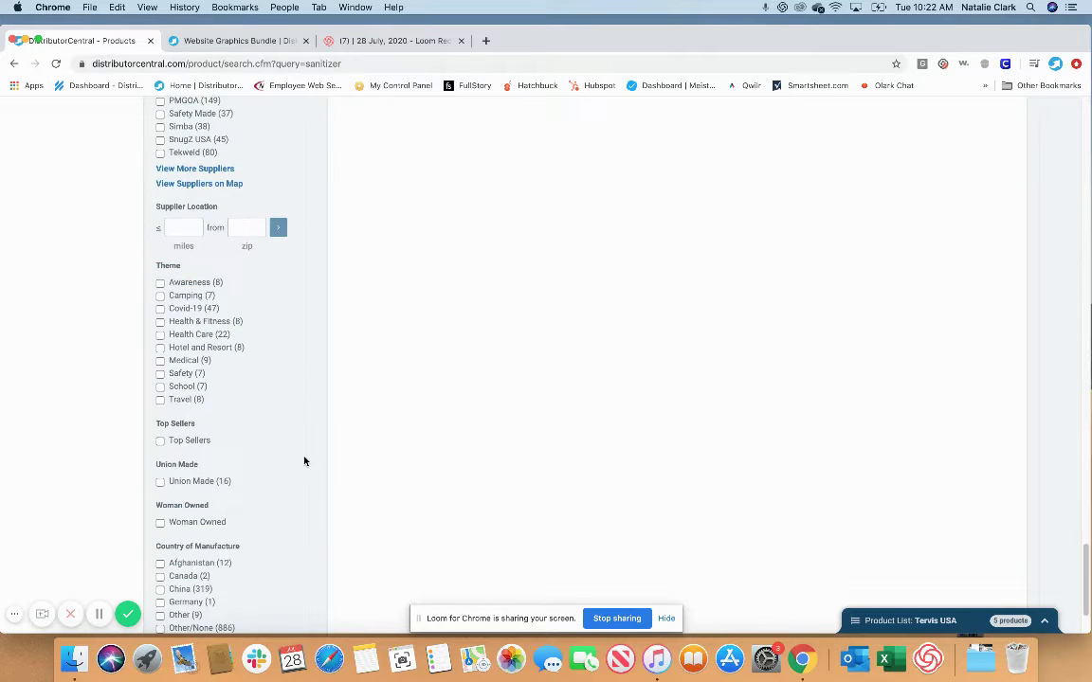
scroll(305, 461, down, 3)
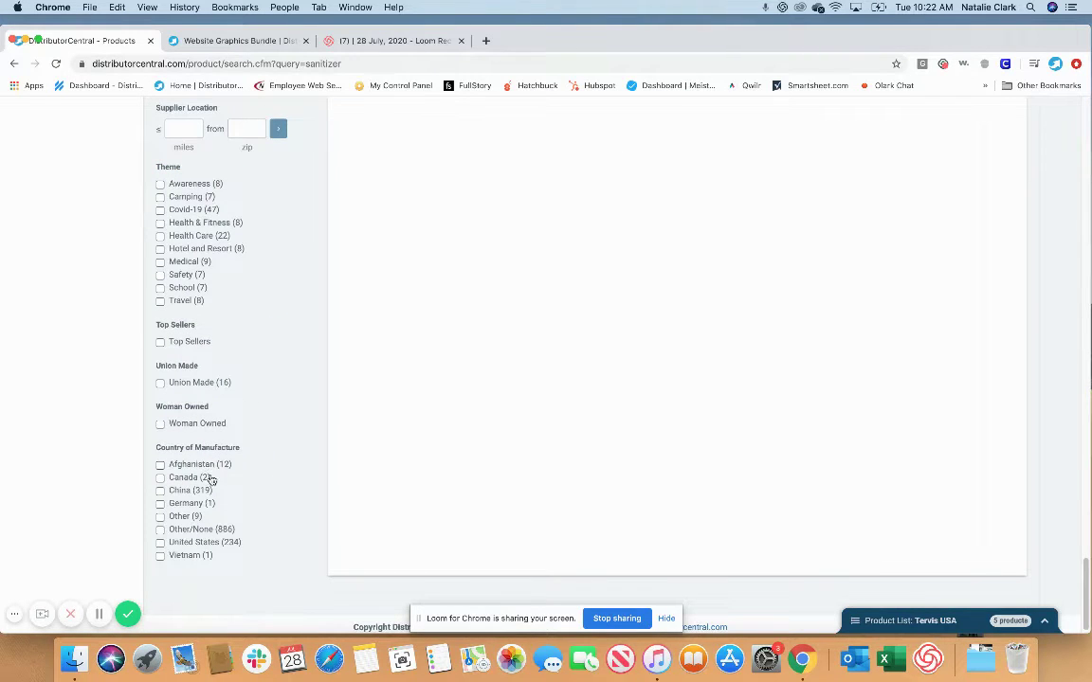
click(160, 543)
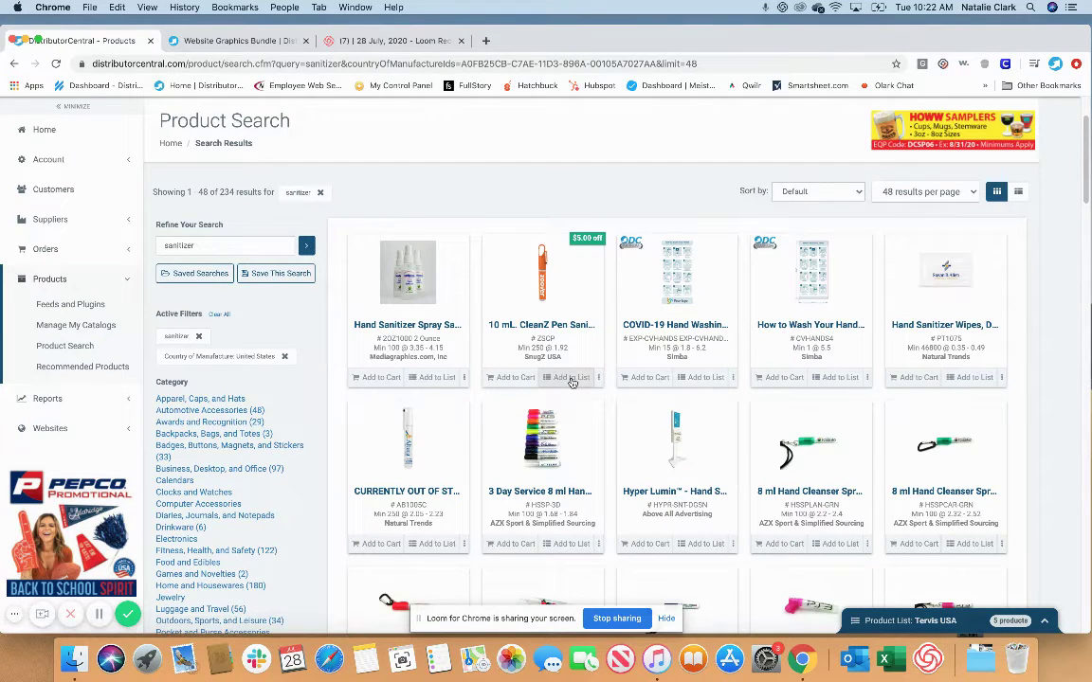
Step: Create a new product list named USA PPE Products
click(933, 622)
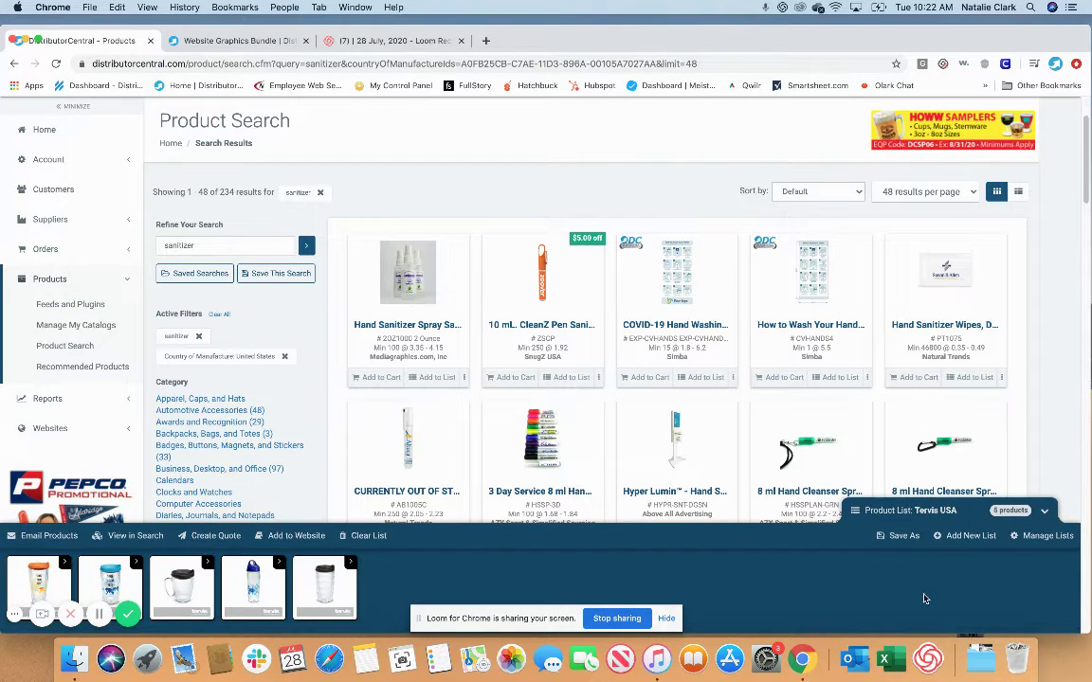
click(968, 536)
text(USA PPE Products)
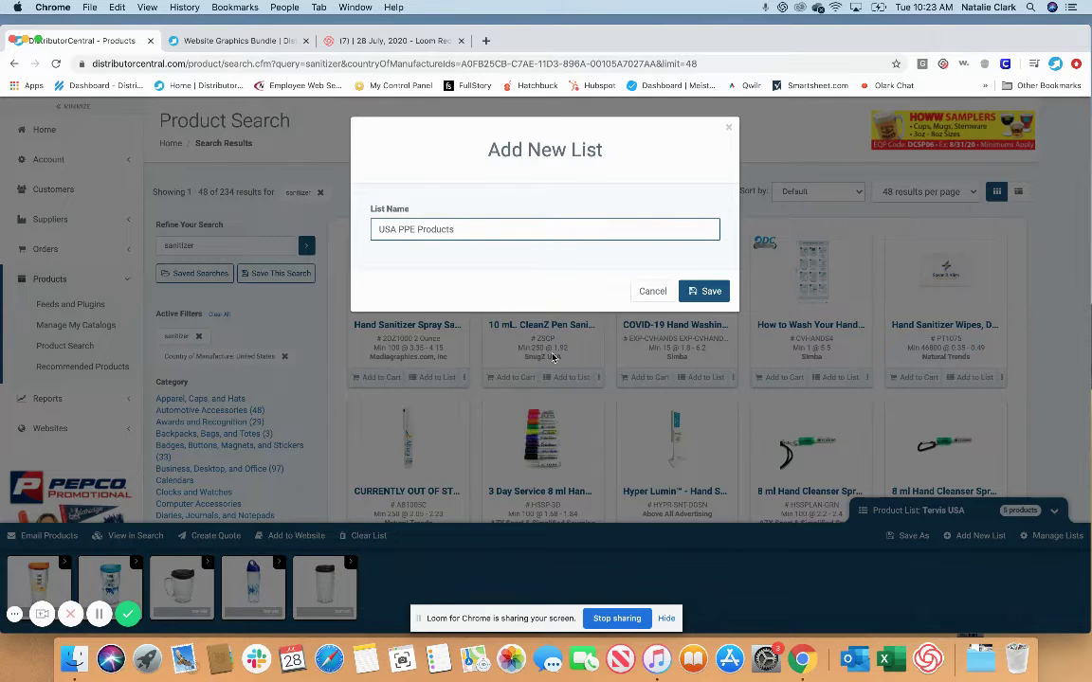
key(Return)
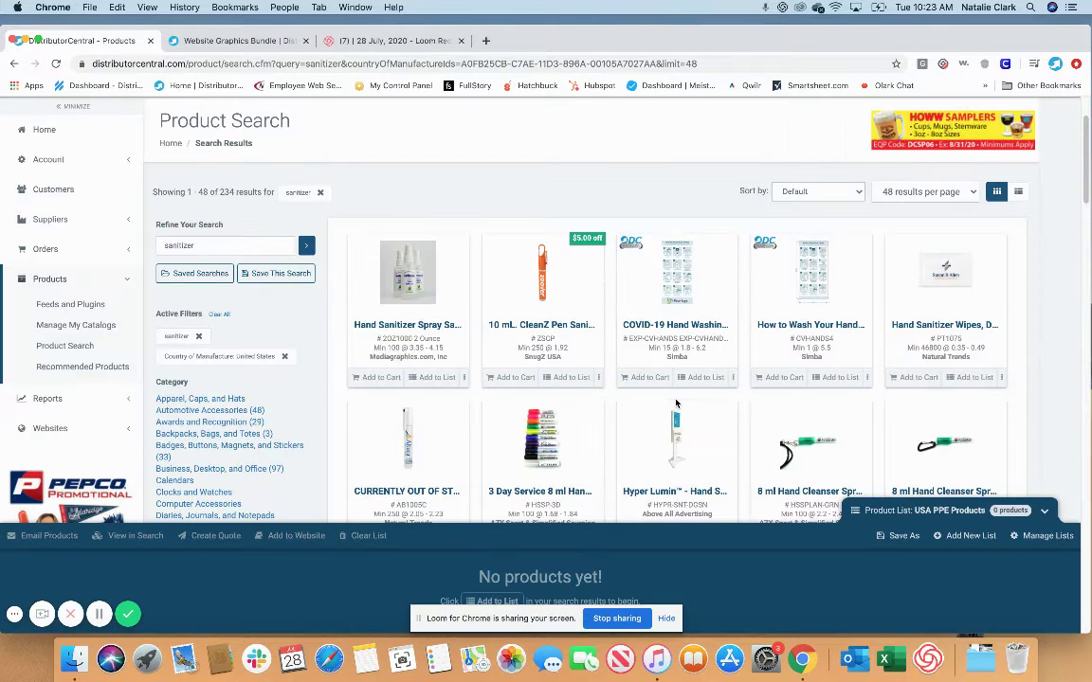
Step: Add the 10 mL CleanZ pen from SnugZ USA to the USA PPE Products list and look through the other sanitizer results
click(571, 377)
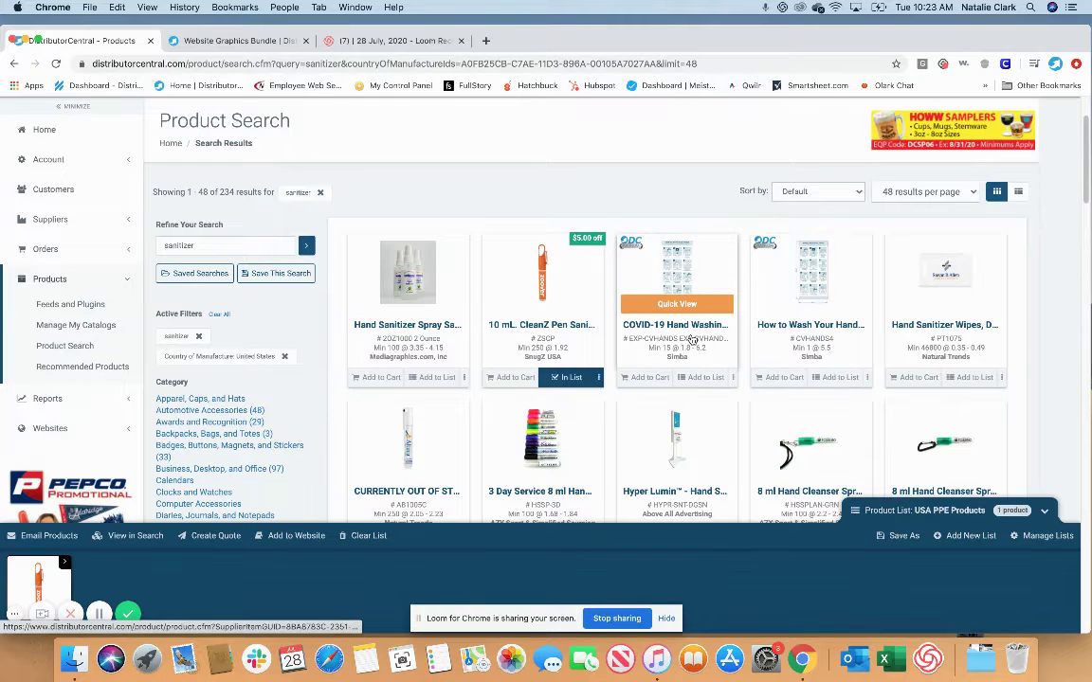
scroll(693, 357, down, 3)
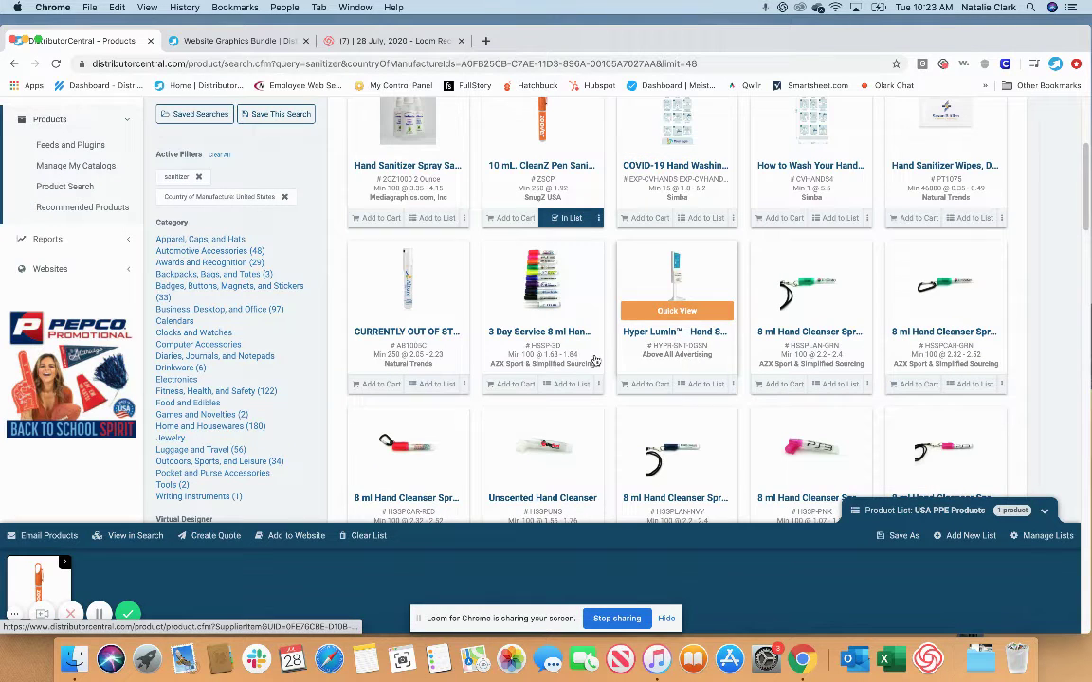
scroll(759, 319, down, 3)
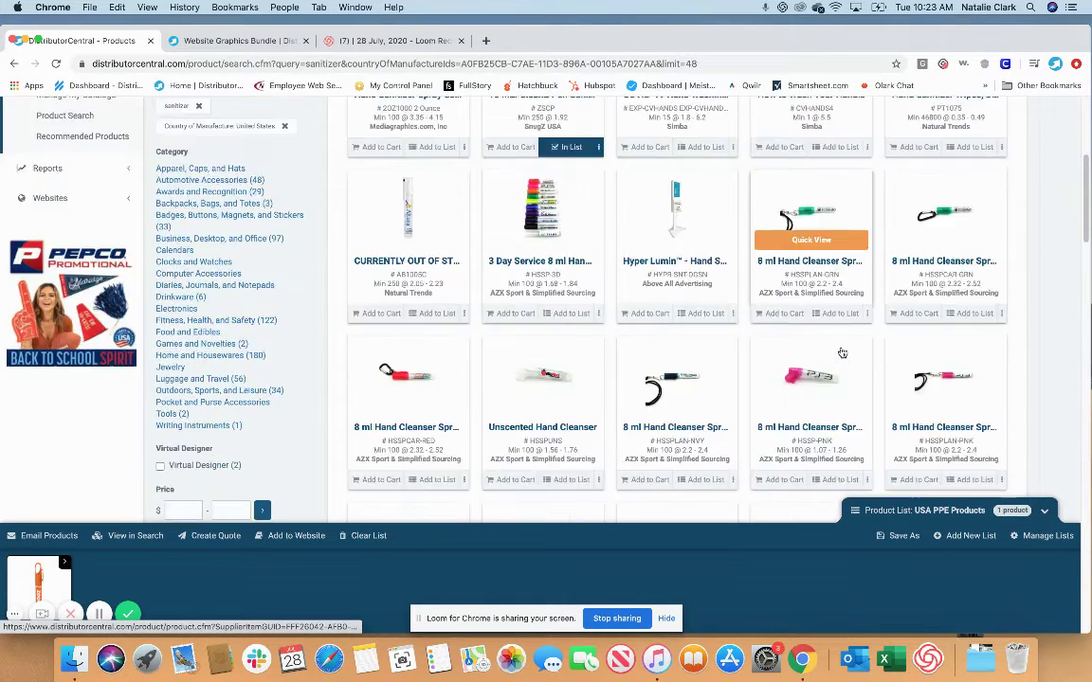
scroll(568, 369, up, 10)
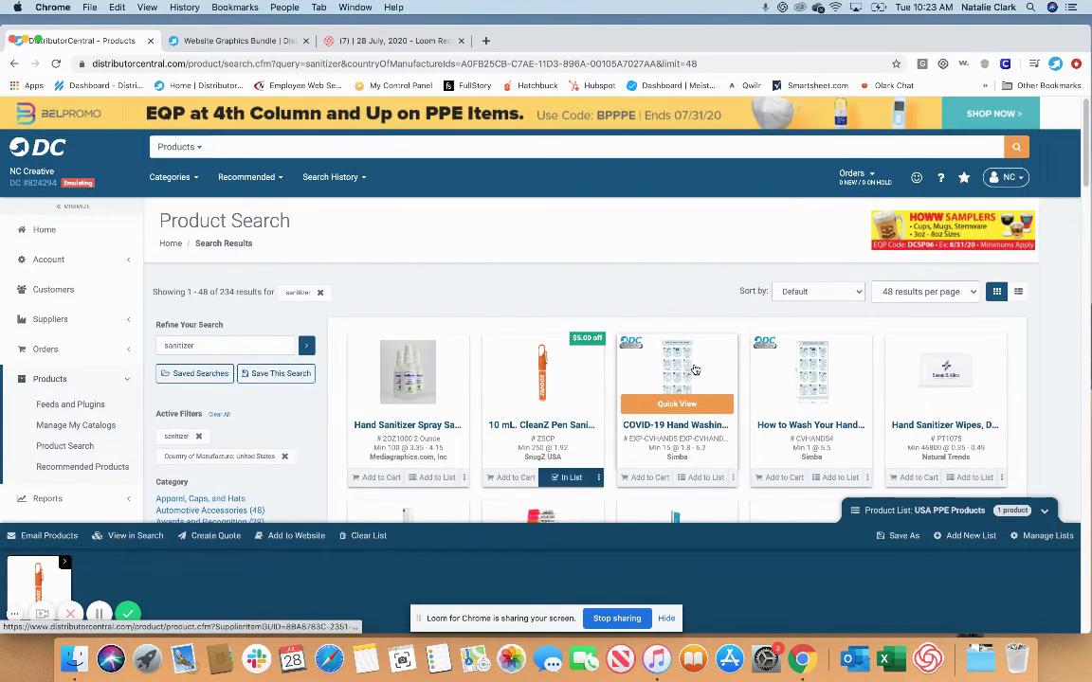
Step: Change the refined search term to mask while keeping the United States filter
click(251, 347)
double_click(252, 347)
text(maks)
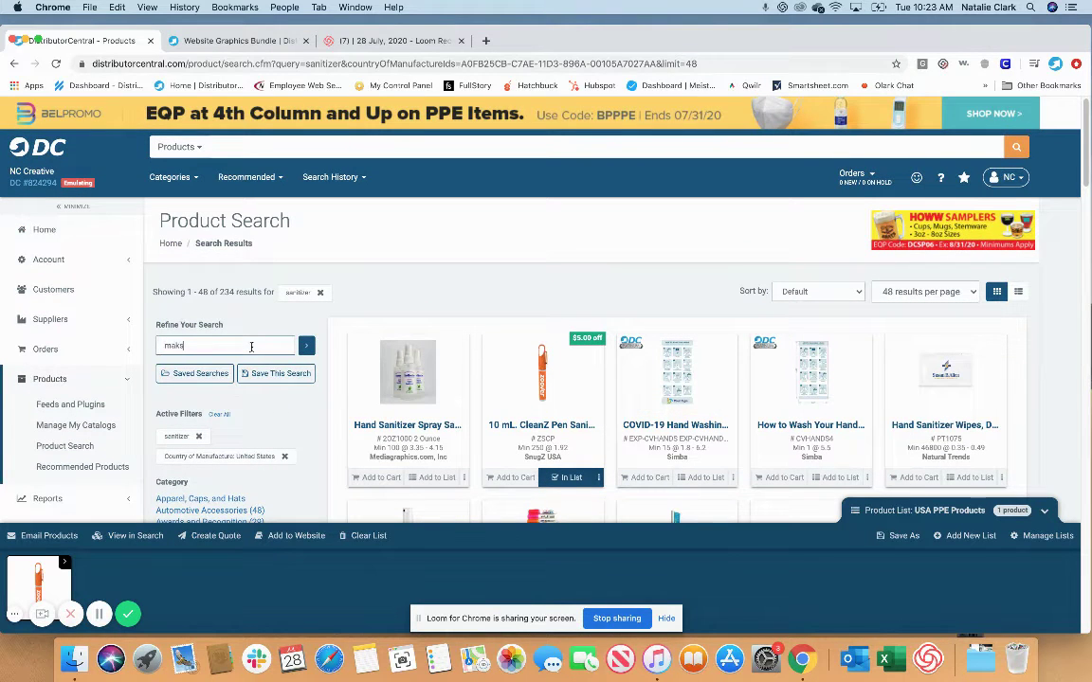
key(Return)
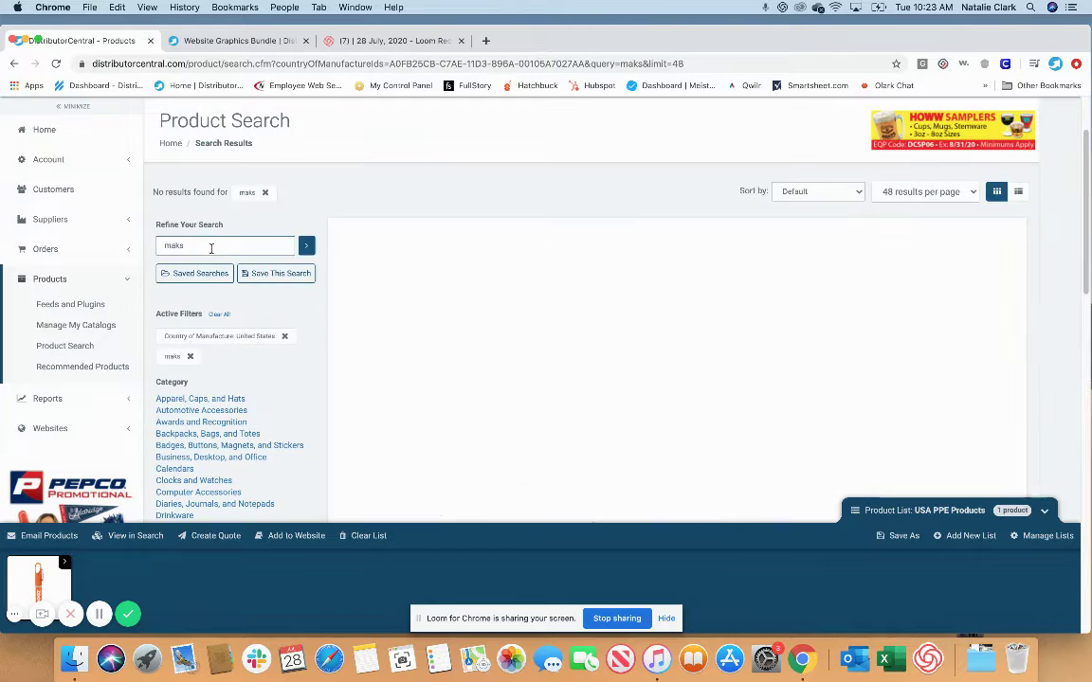
key(BackSpace)
key(BackSpace)
text(sk)
key(Return)
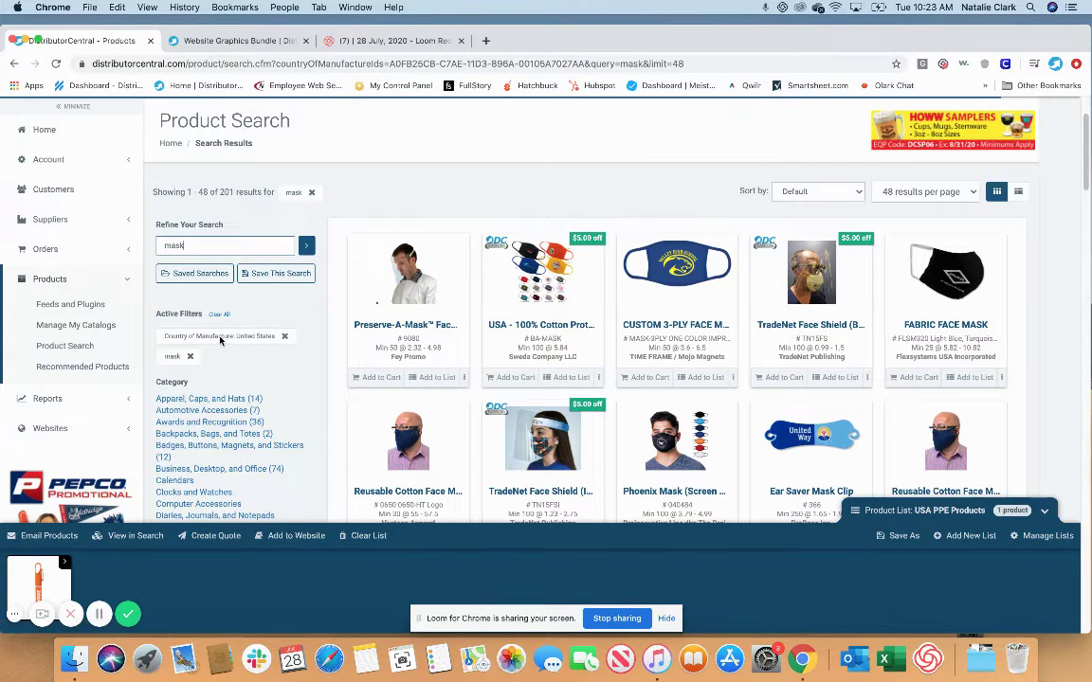
click(201, 245)
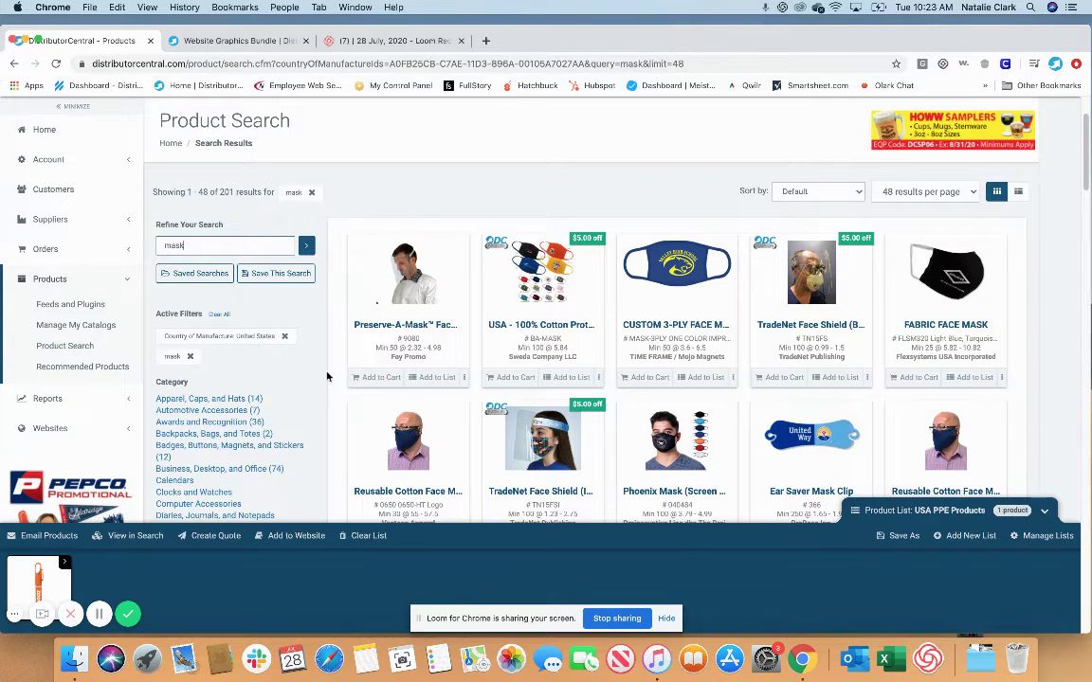
Step: Add Sweda's USA 100% cotton mask, the TradeNet Face Shield TN15FS and the Ear Saver Mask Clip to the USA PPE Products list
click(565, 377)
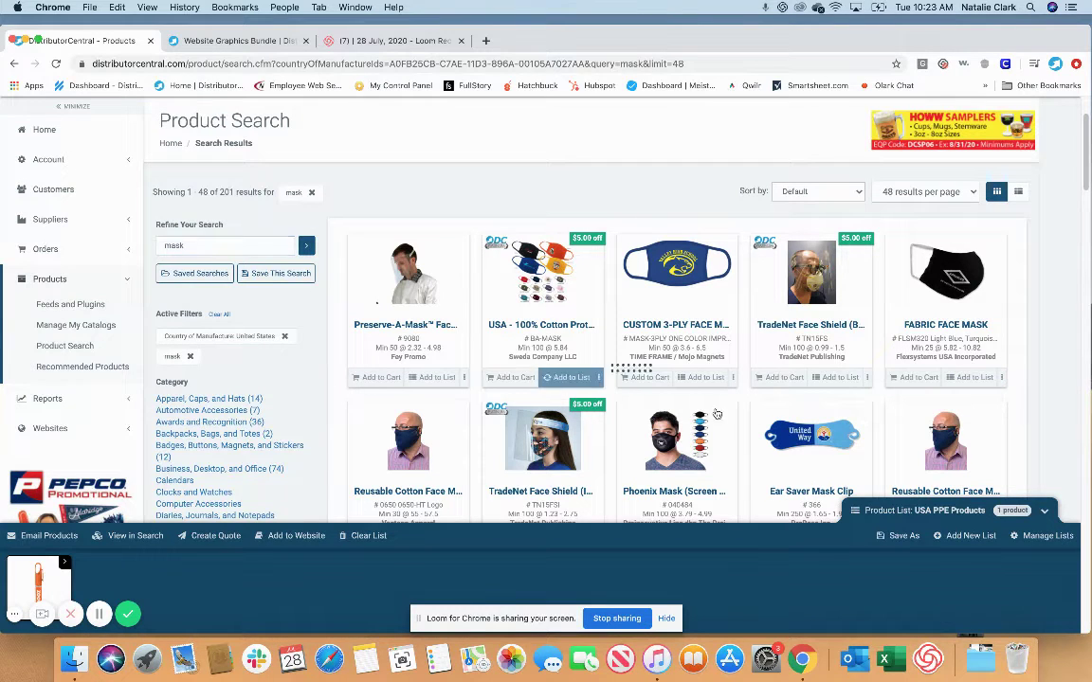
click(840, 378)
scroll(841, 384, down, 3)
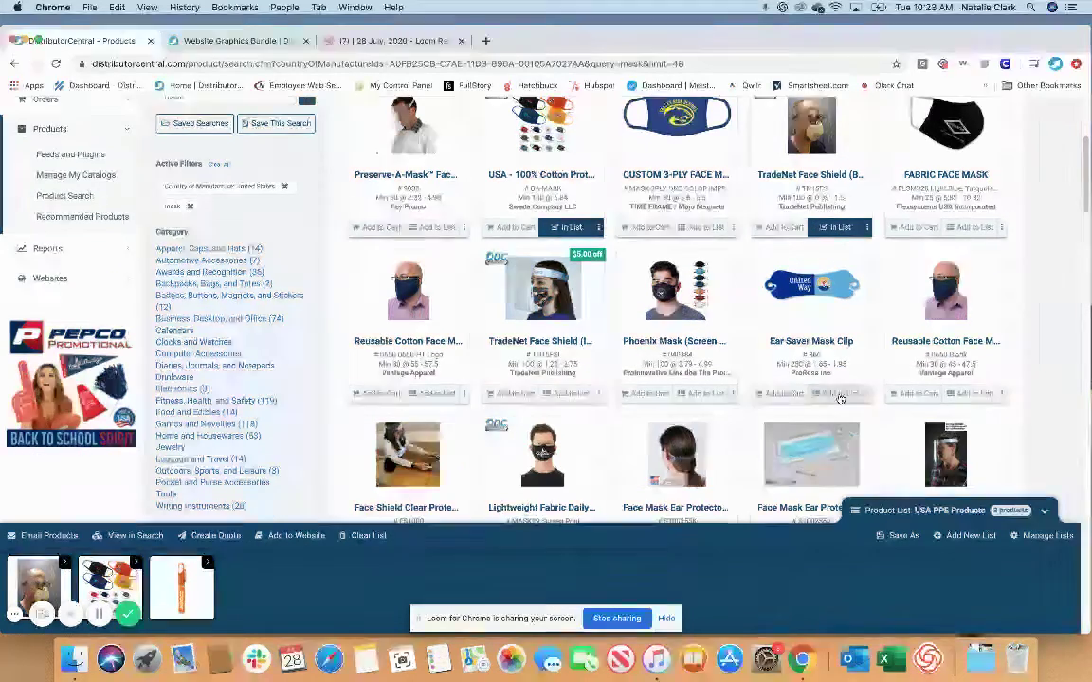
click(840, 393)
Step: Change the refined search term to gown while keeping the United States filter
scroll(504, 315, up, 4)
scroll(504, 316, up, 2)
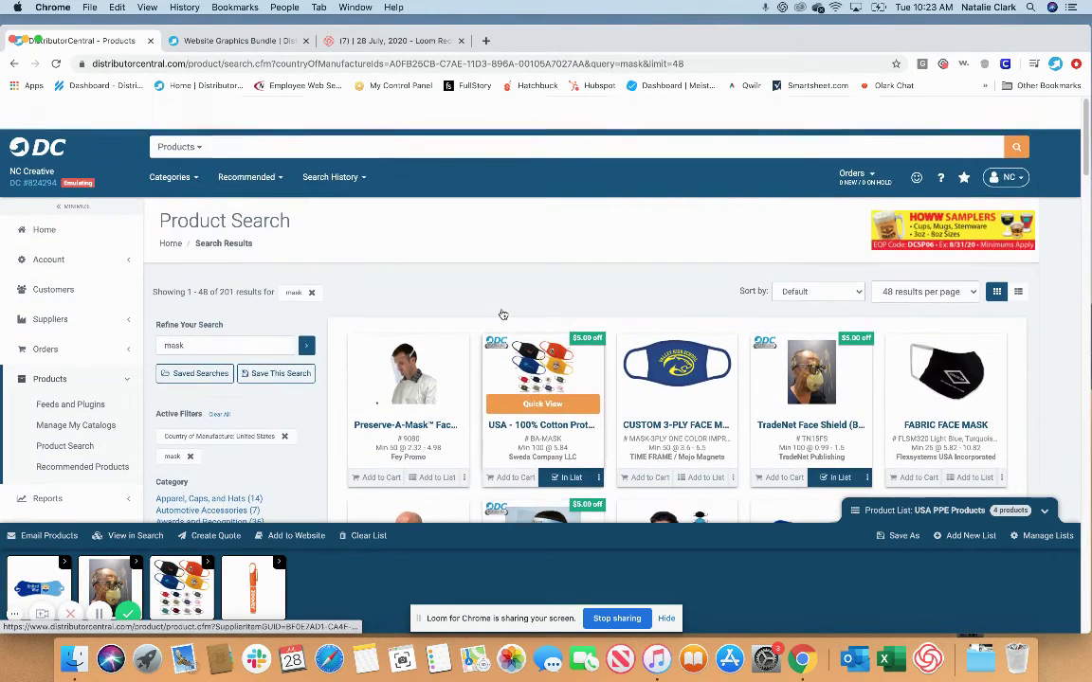
double_click(254, 344)
text(gown)
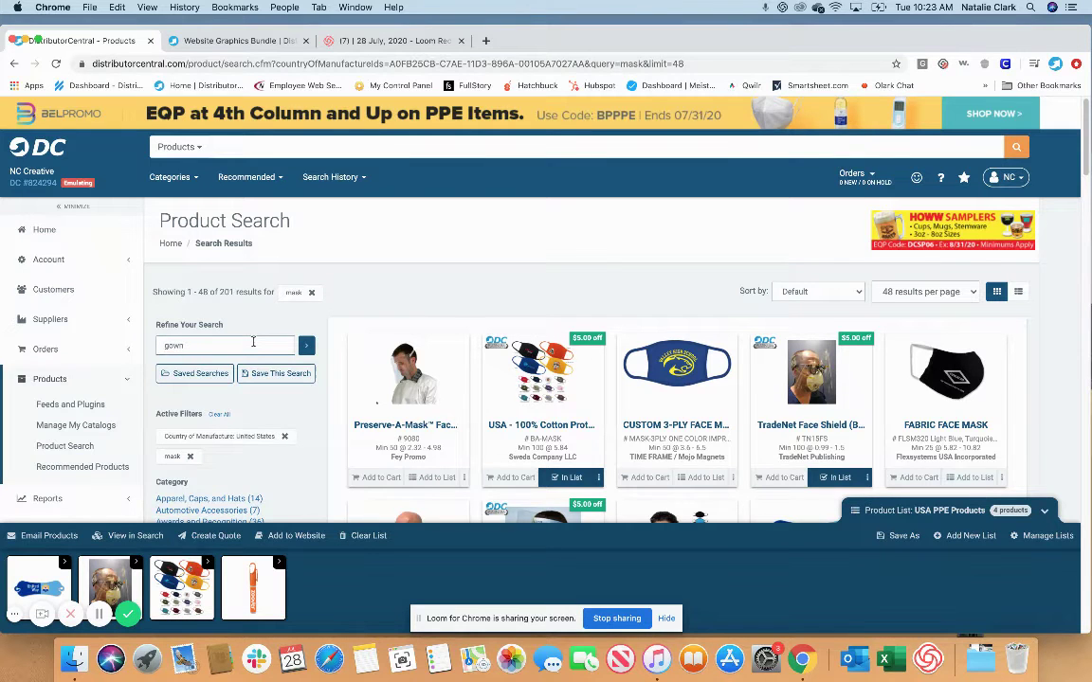
key(Return)
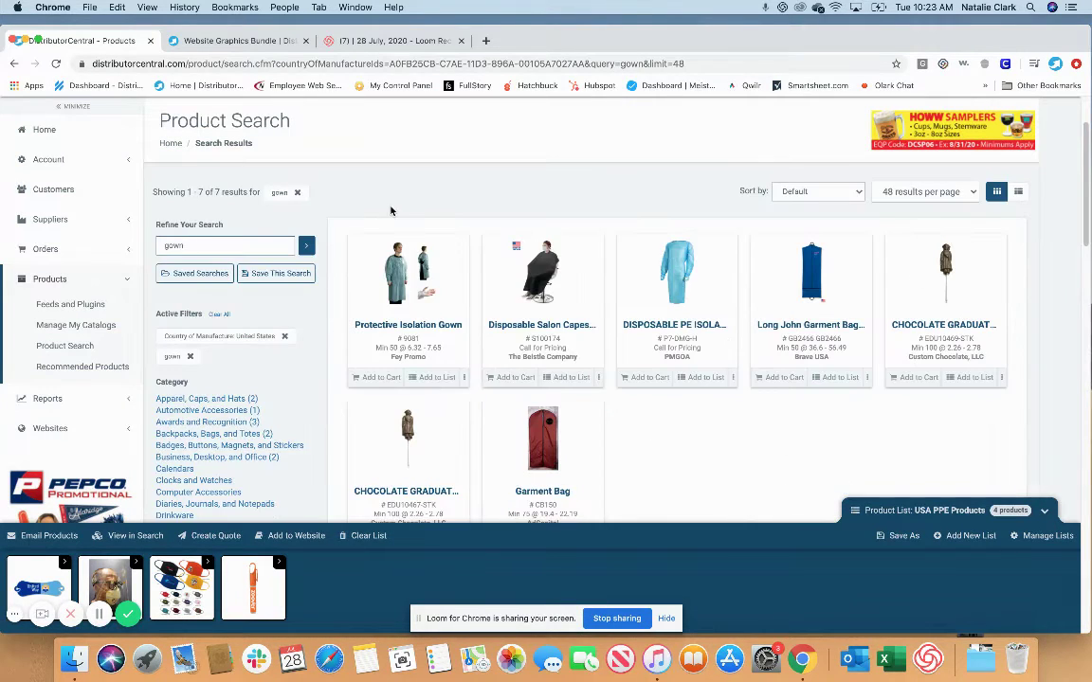
Step: Add Fey Promo's Protective Isolation Gown and PMGOA's disposable PE isolation gown to the USA PPE Products list
click(434, 378)
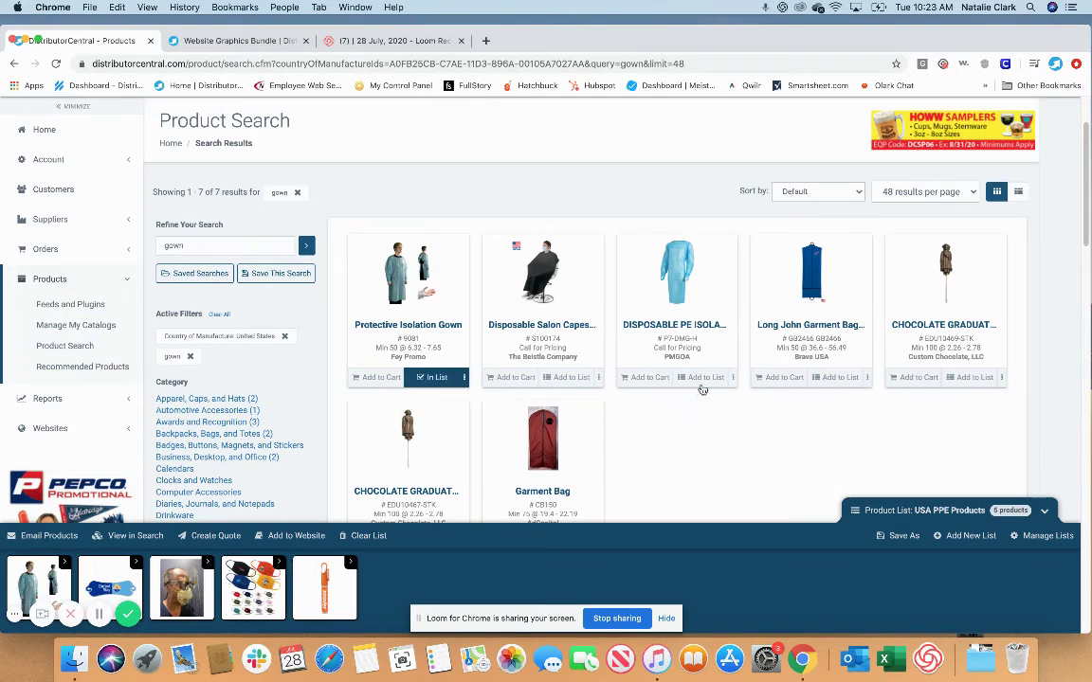
click(704, 378)
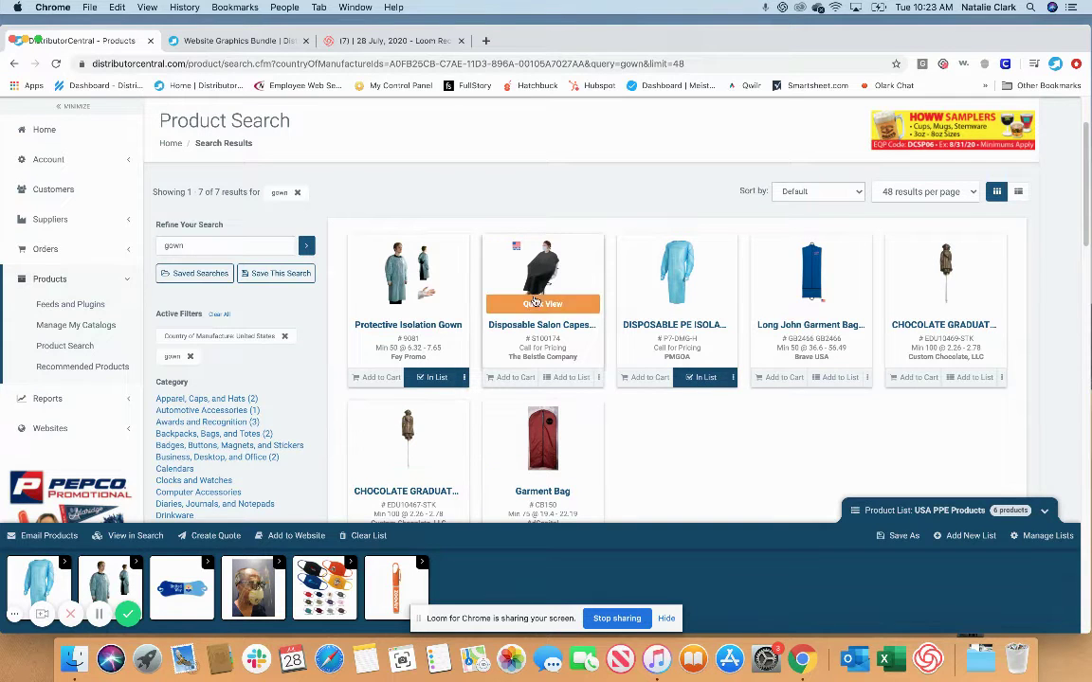
scroll(446, 284, up, 3)
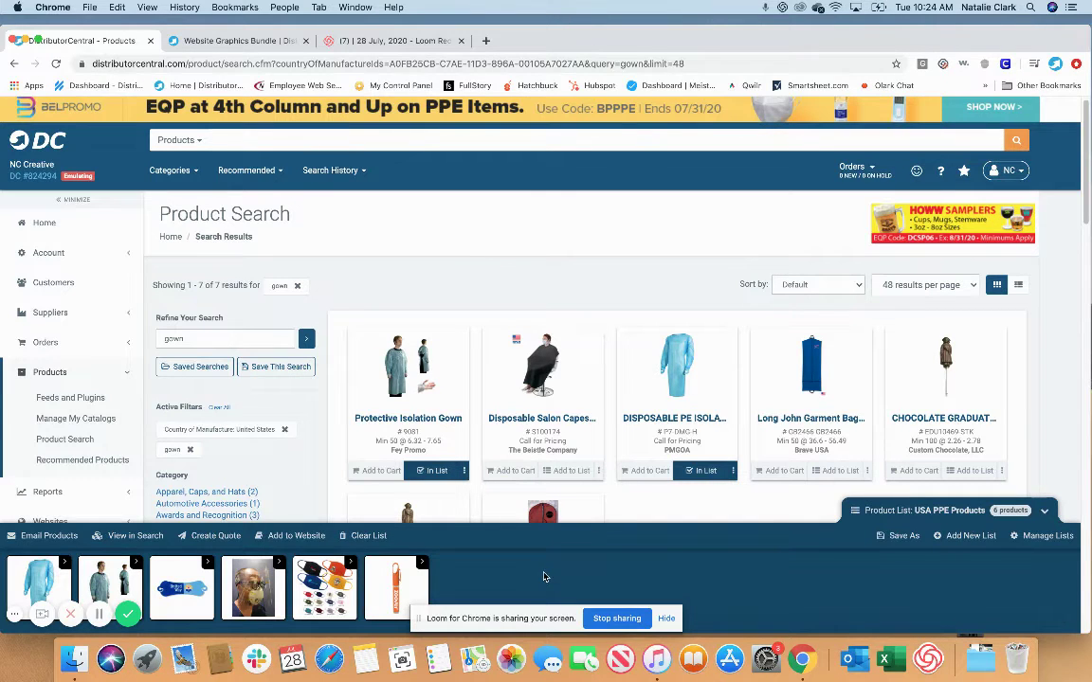
Step: Add the USA PPE Products list to the USA Collection website as a collection named USA PPE
click(295, 537)
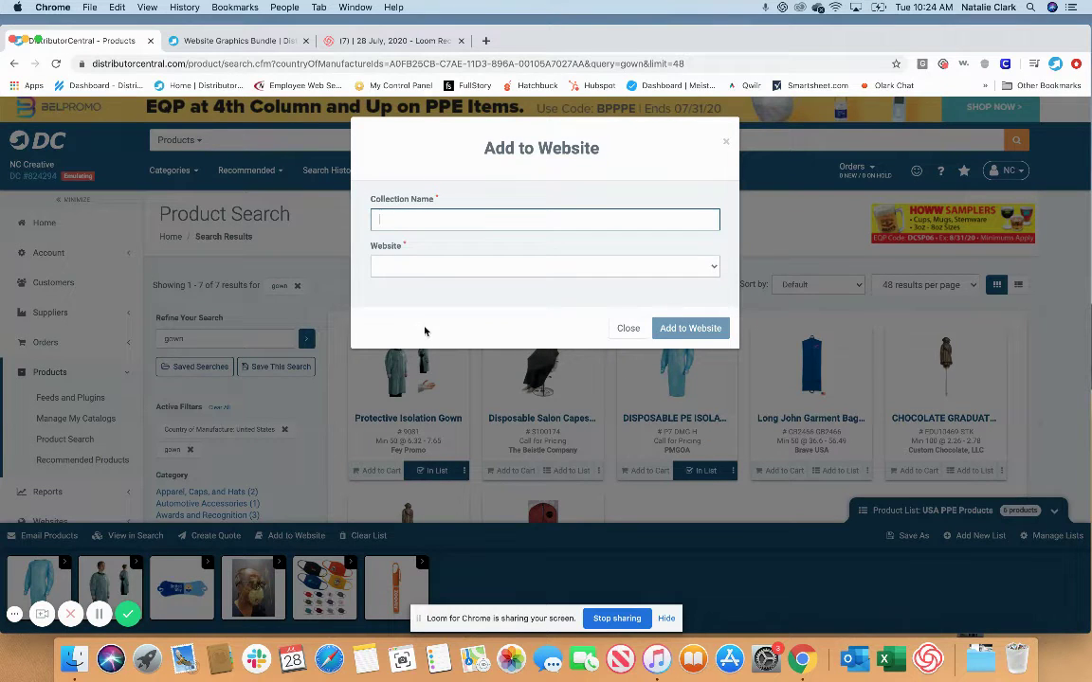
key(BackSpace)
key(BackSpace)
key(BackSpace)
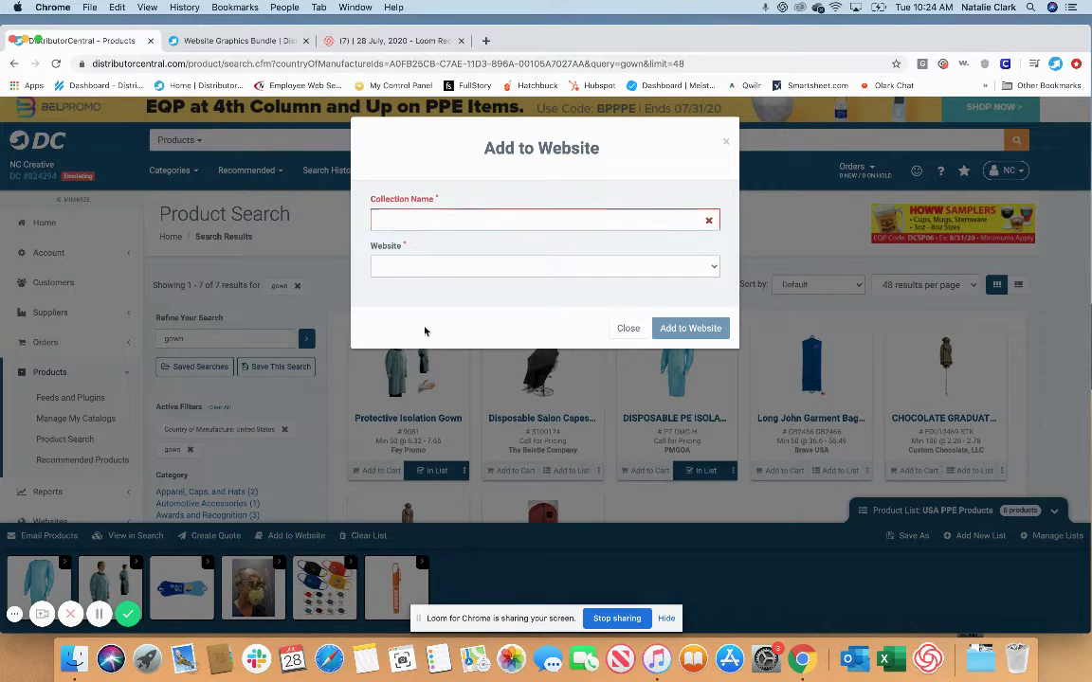
text(USA PE)
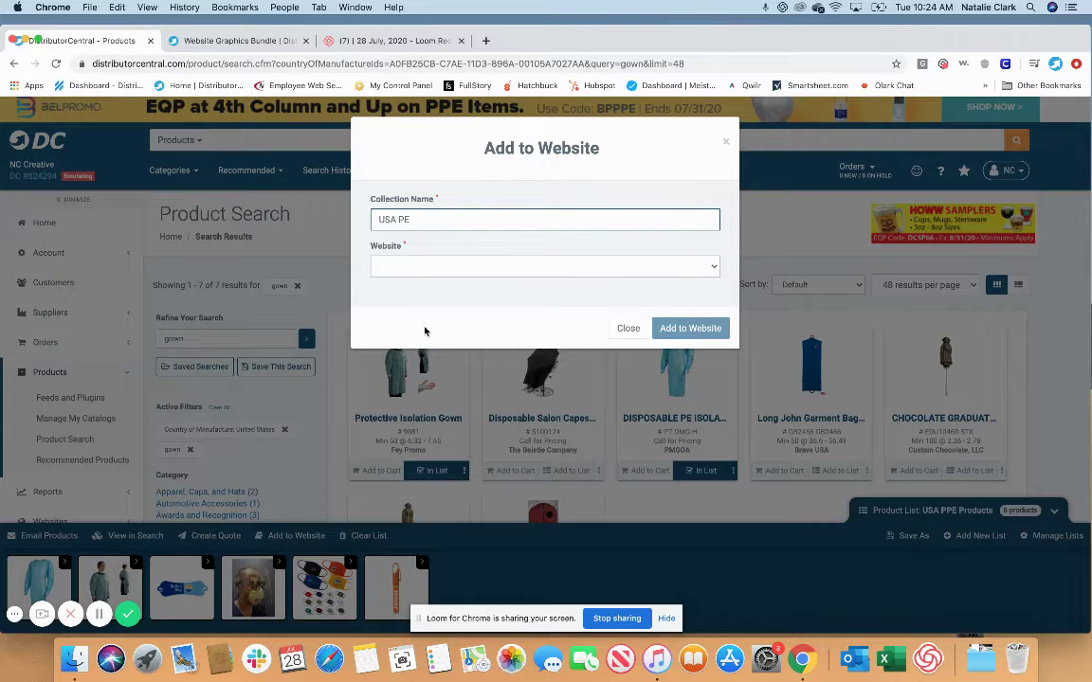
key(BackSpace)
text(PE)
click(451, 266)
click(441, 377)
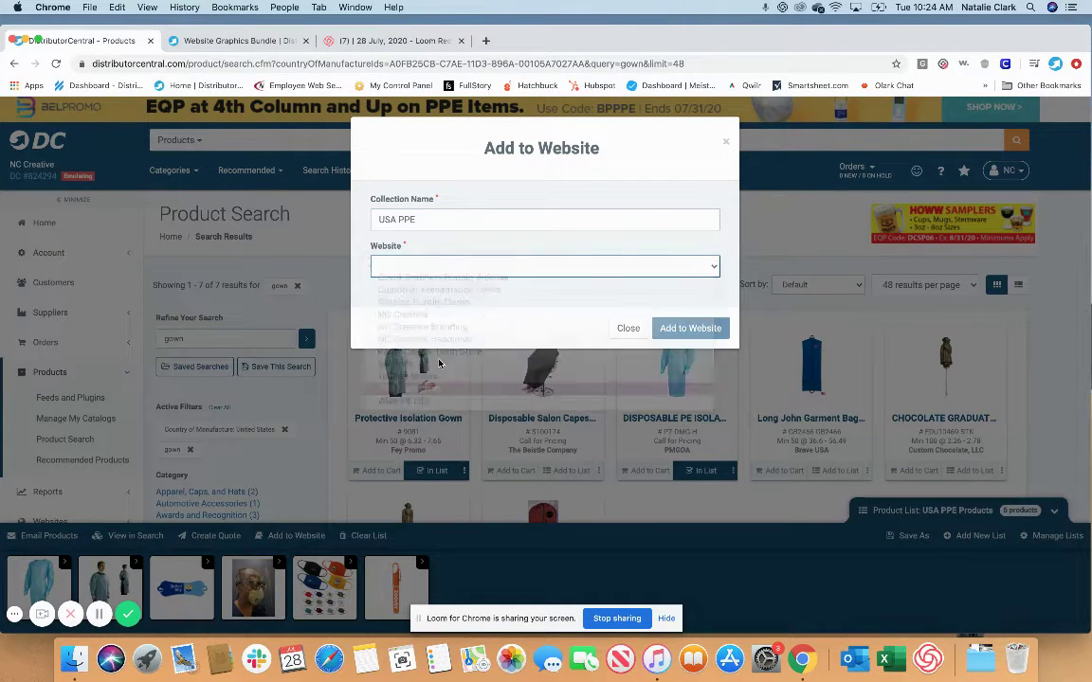
click(678, 329)
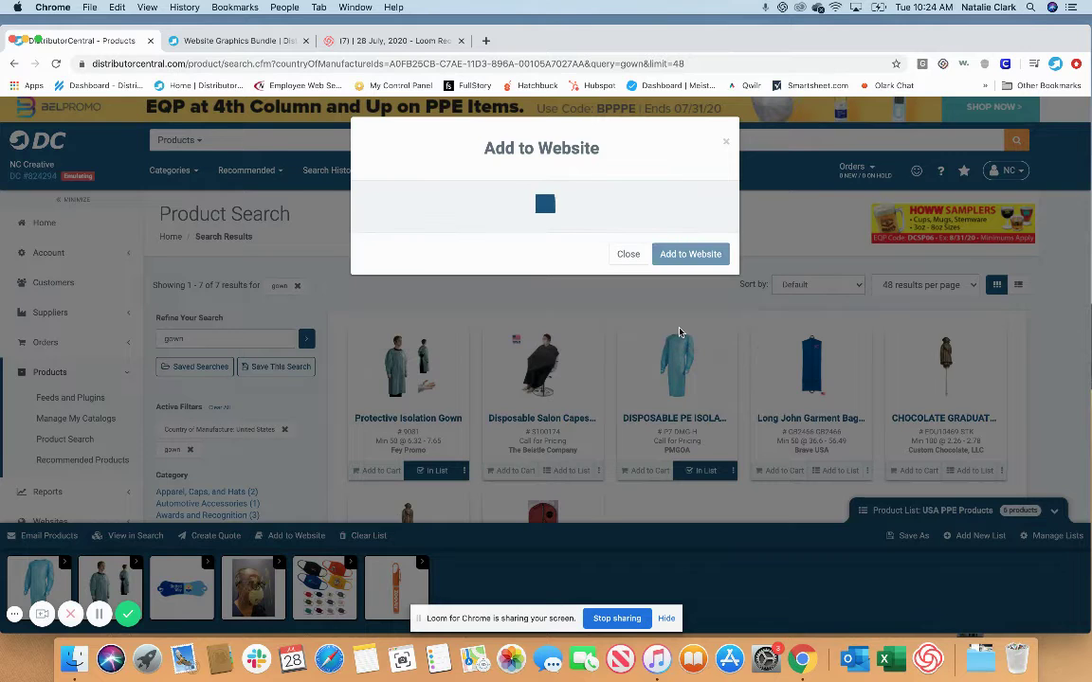
click(709, 247)
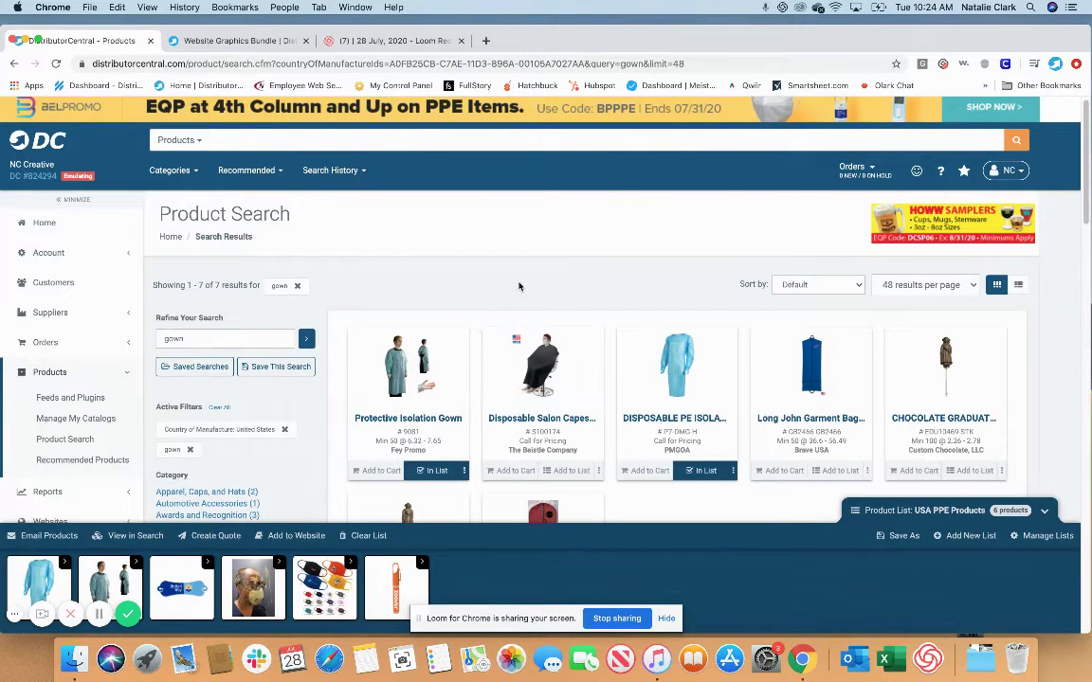
Step: Search the products for tervis and show all products from Tervis Tumbler Co
click(256, 140)
text(tervis)
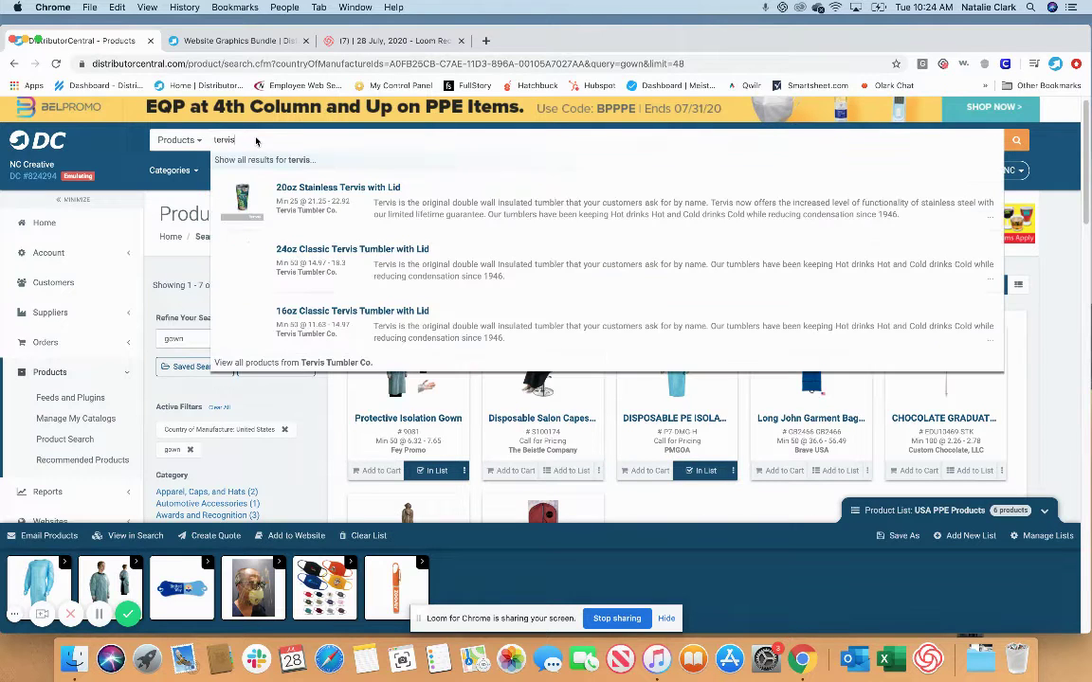
click(347, 363)
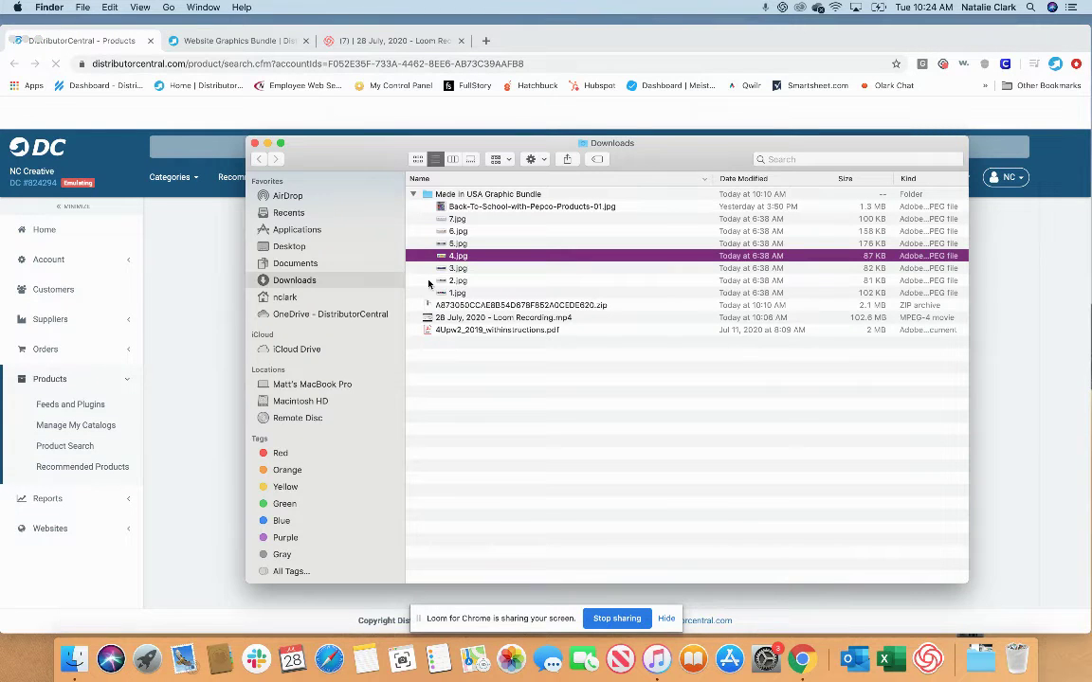
Step: Switch to Finder and preview the banner graphics 5.jpg, 6.jpg and 7.jpg in the Made in USA Graphic Bundle folder
click(458, 243)
key(space)
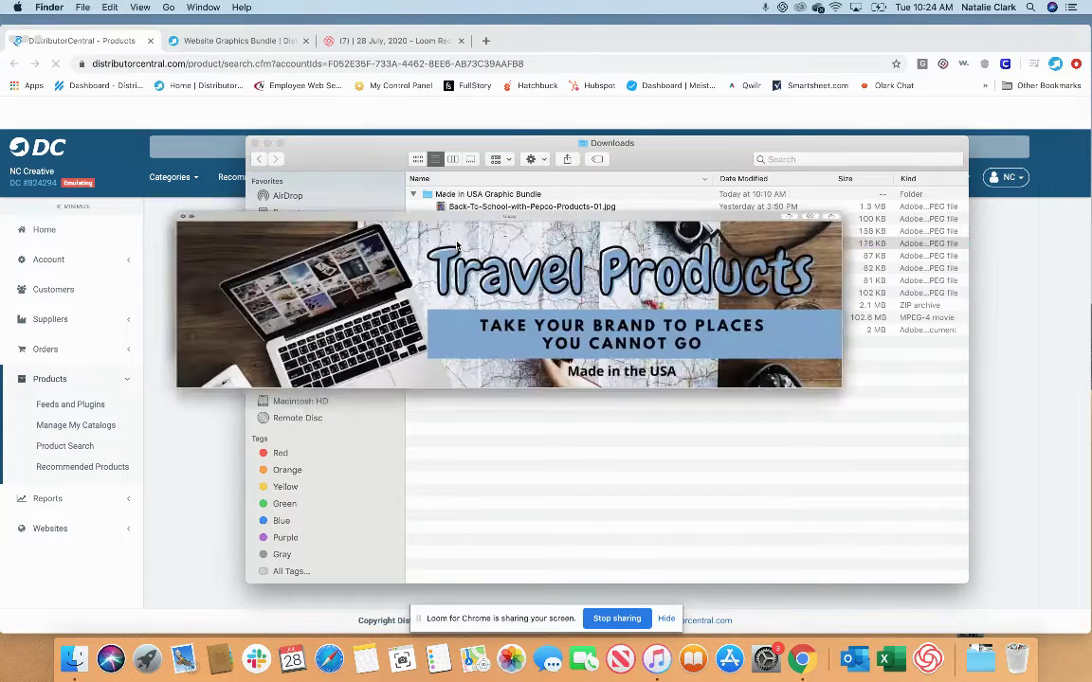
key(Down)
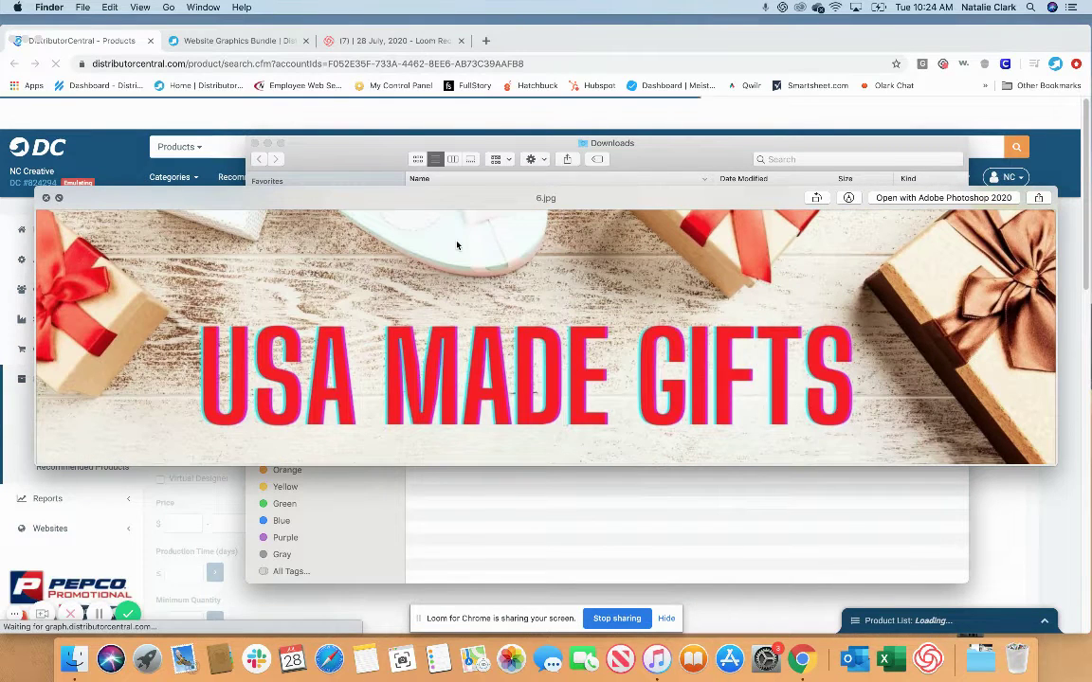
key(Down)
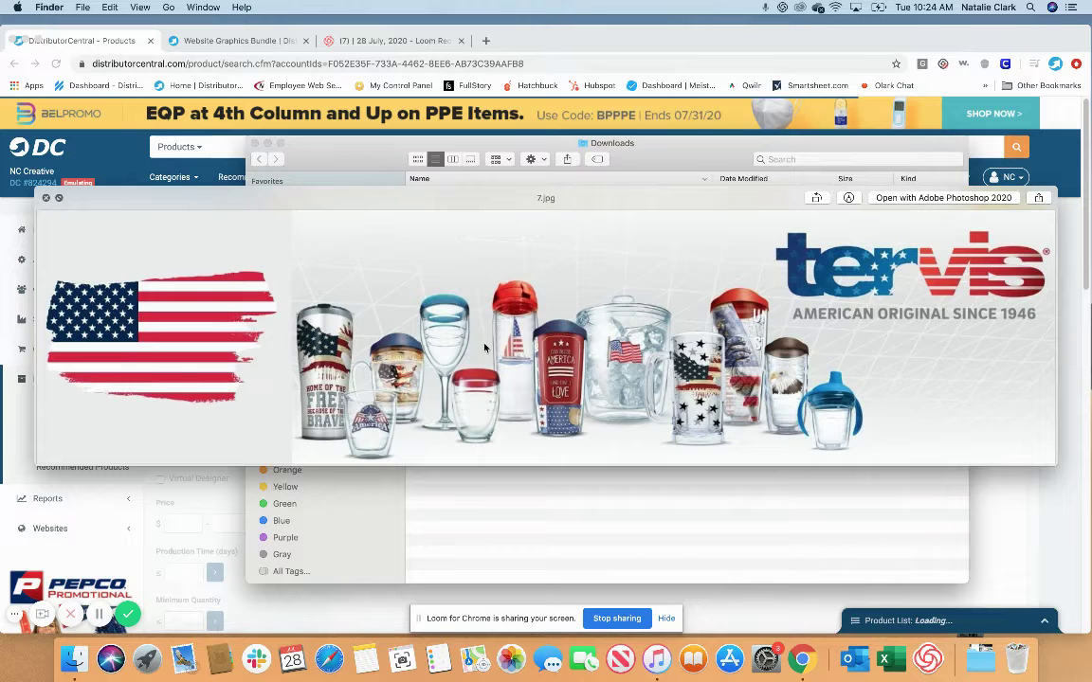
click(46, 199)
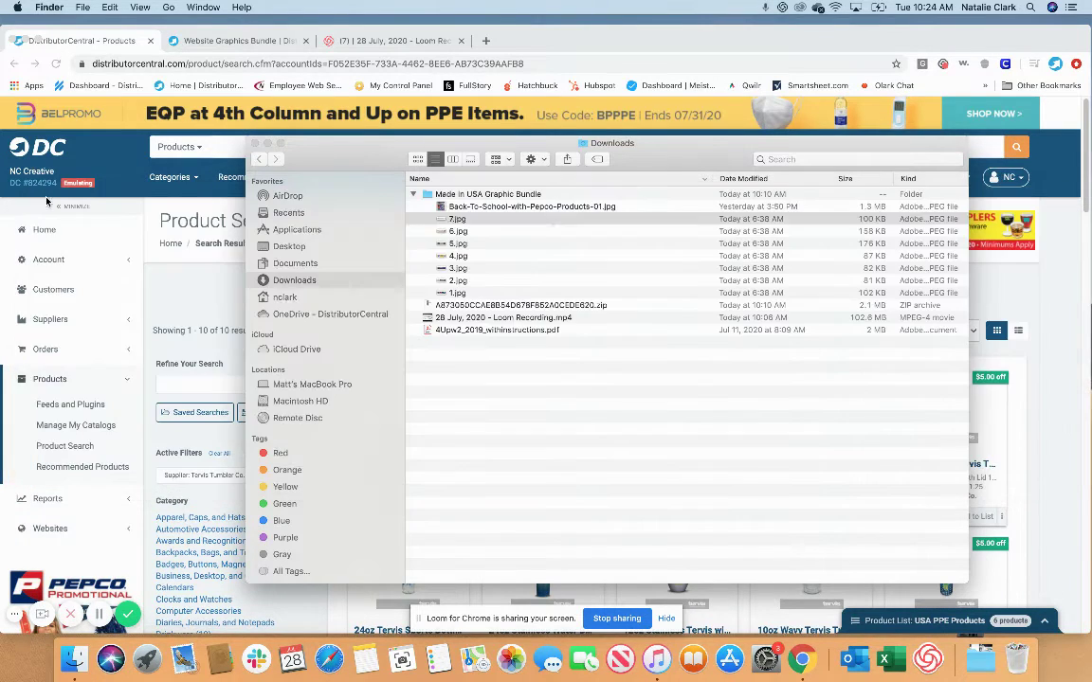
Step: Return to Chrome and filter the Tervis Tumbler Co. products by United States as country of manufacture
click(188, 292)
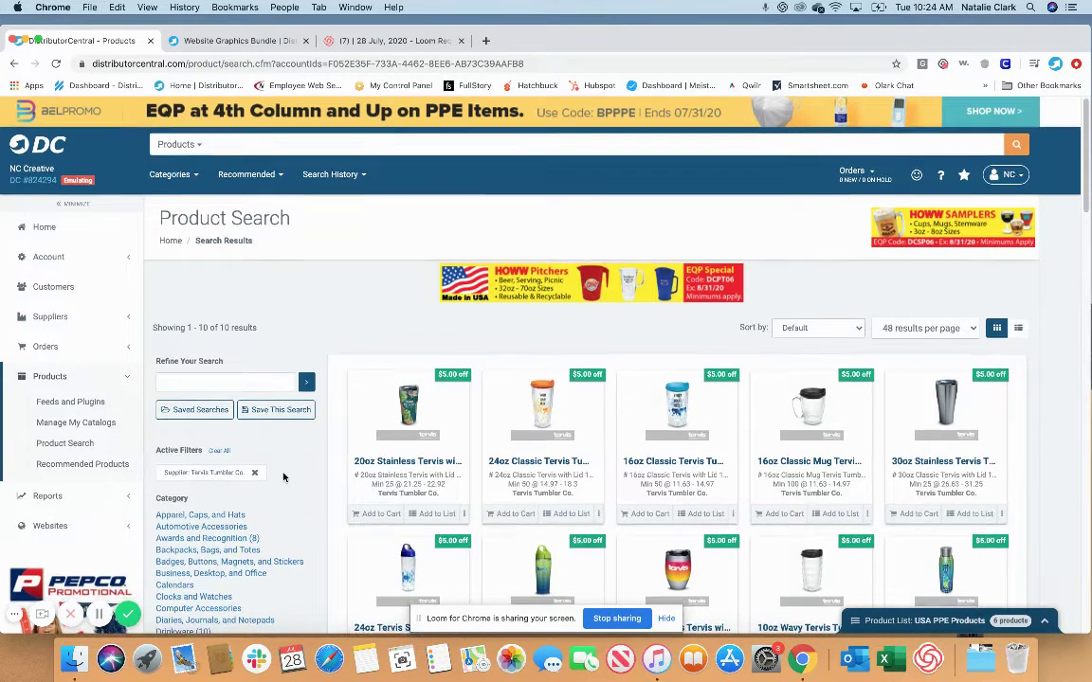
scroll(254, 399, down, 3)
scroll(254, 399, down, 20)
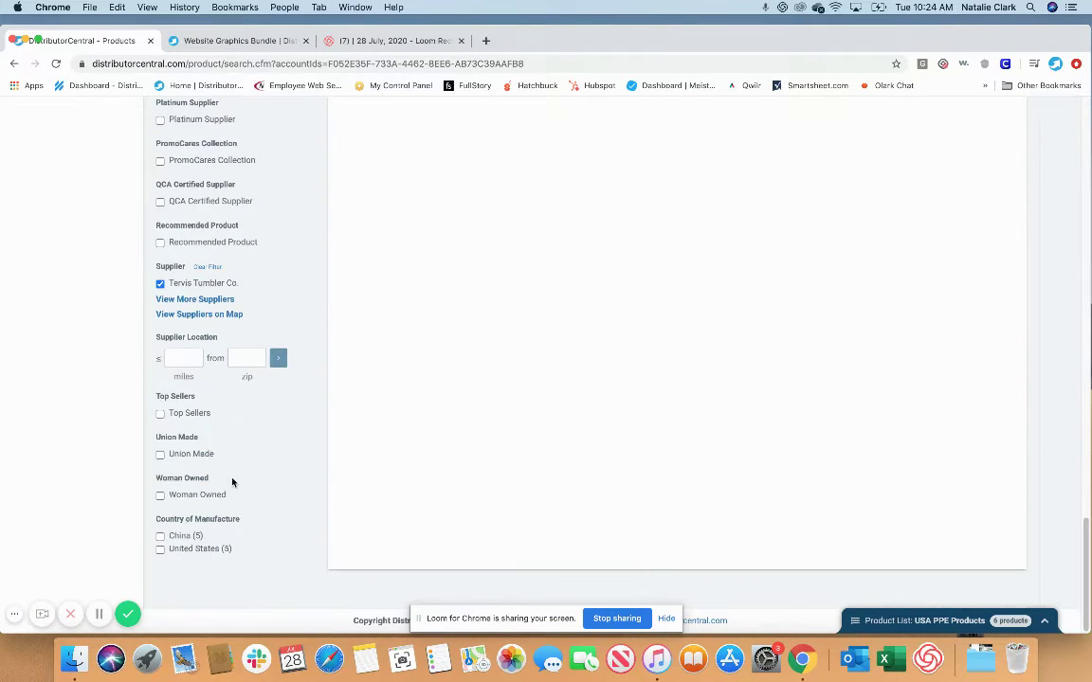
click(160, 550)
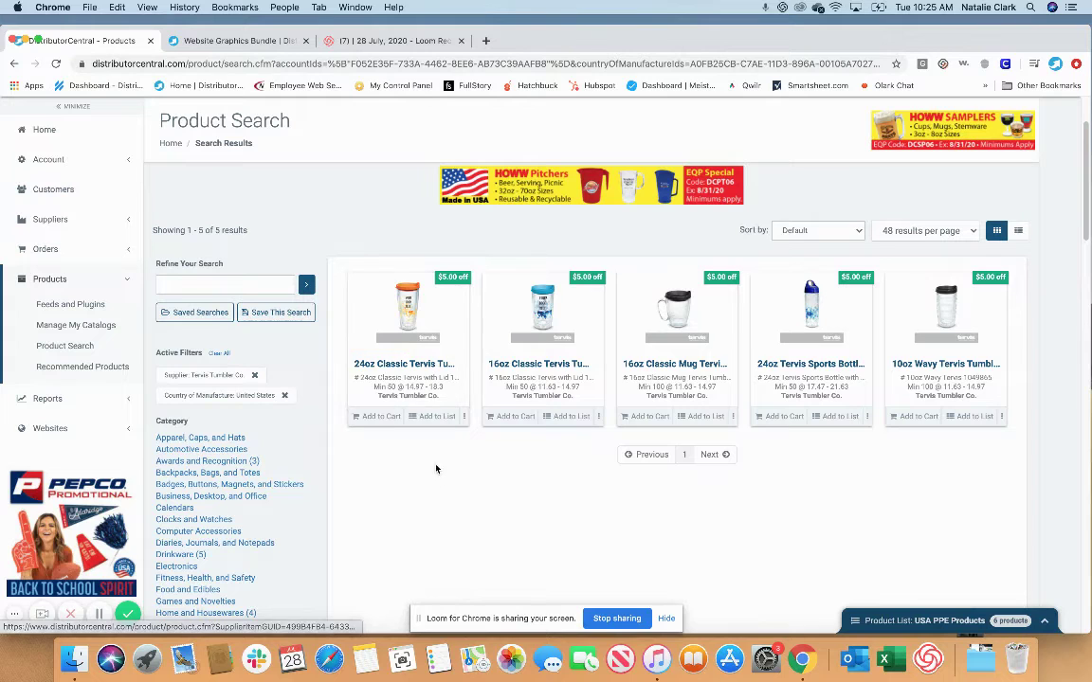
Step: Add the 24oz and 16oz Classic Tervis Tumblers to the open USA PPE Products list and expand that list
click(437, 417)
click(571, 417)
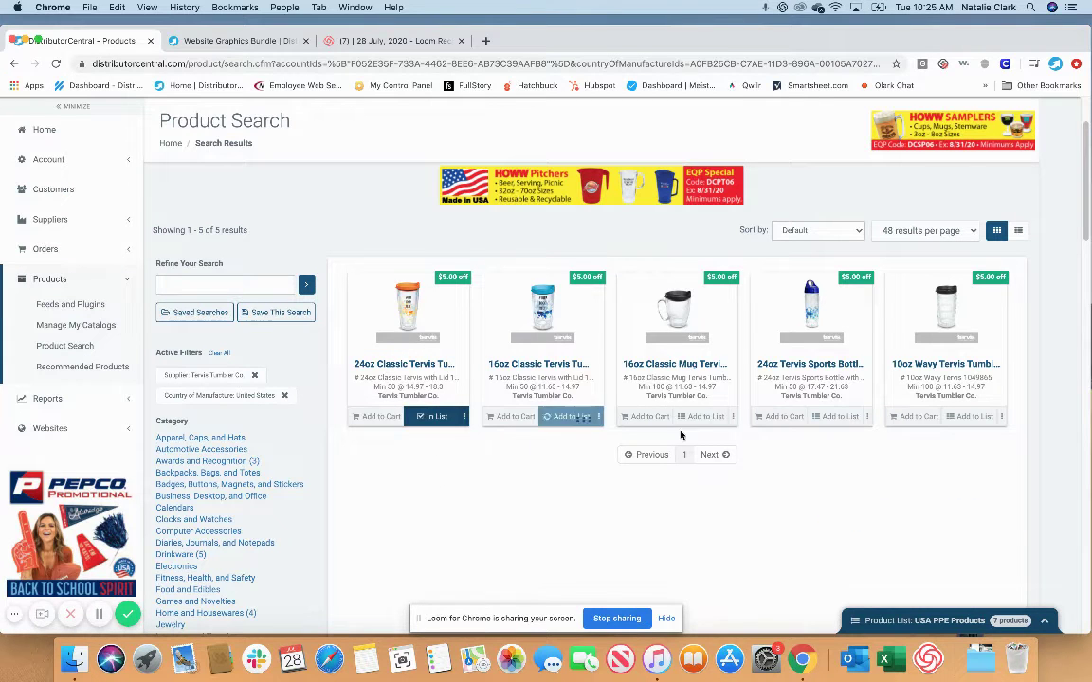
click(926, 621)
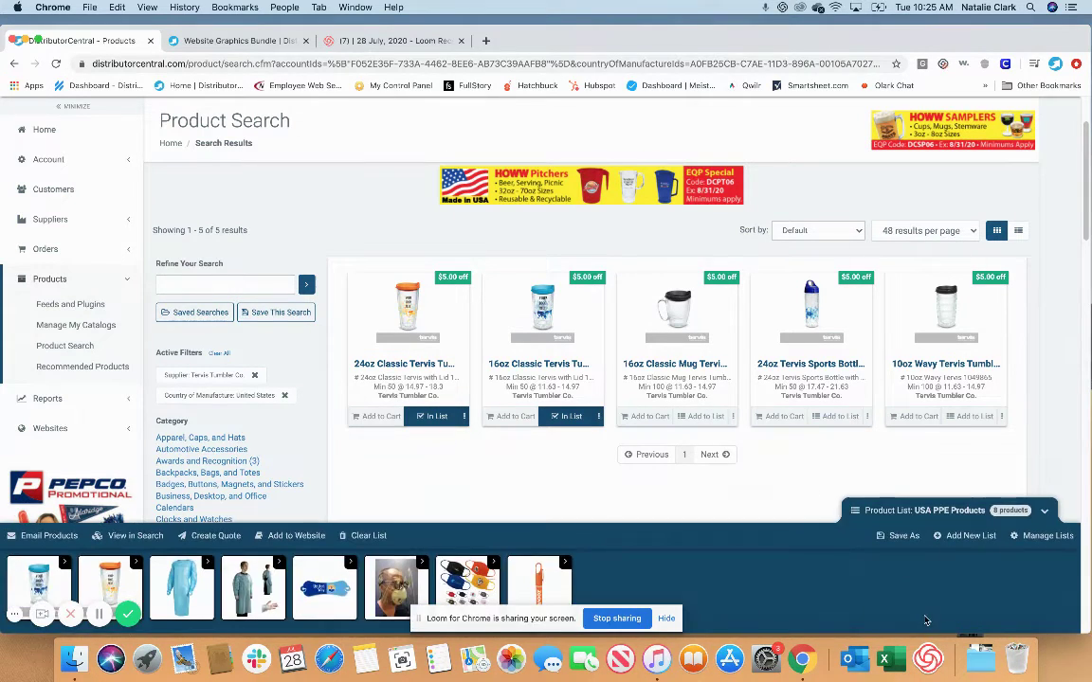
Step: Open the existing Tervis USA product list that was created about 3 hours ago
click(1031, 536)
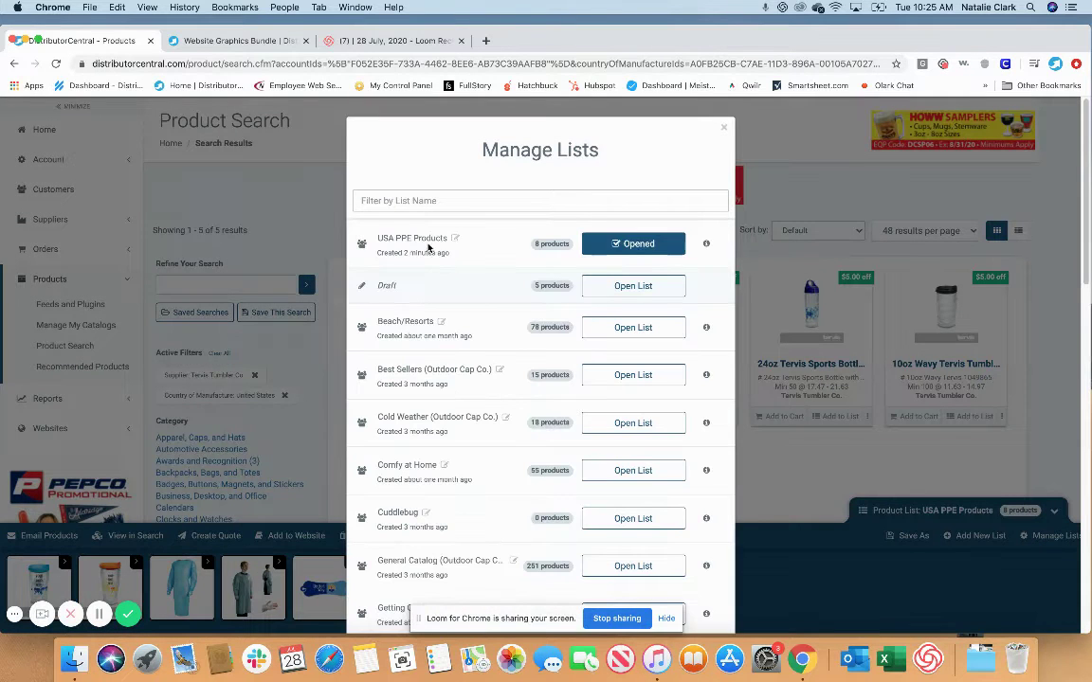
scroll(430, 358, down, 10)
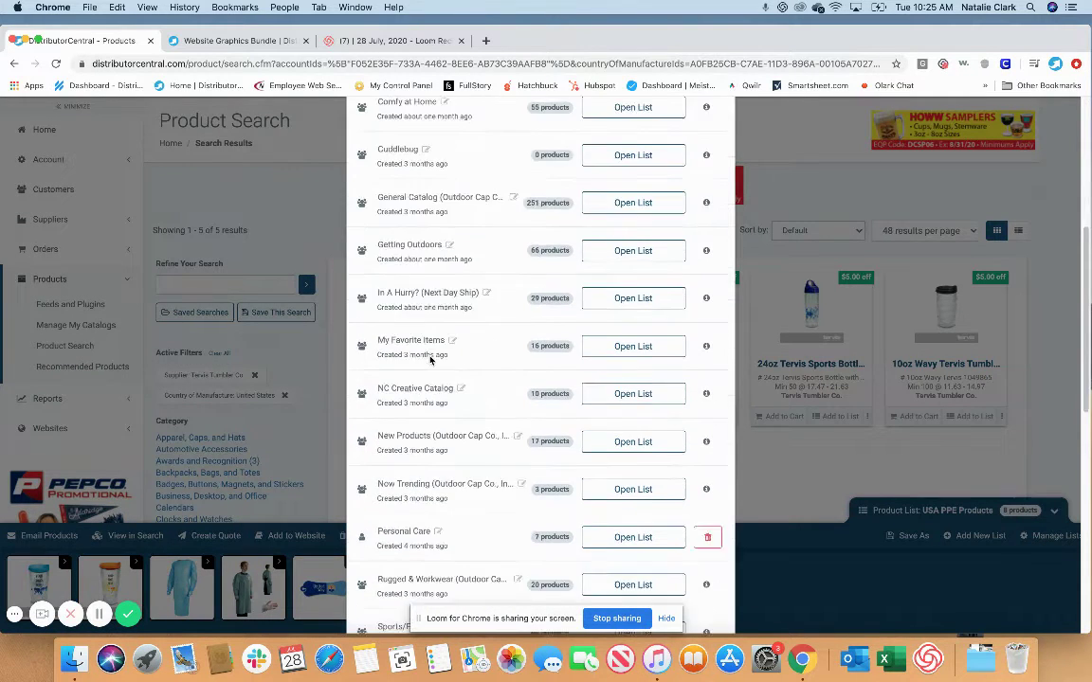
scroll(429, 359, down, 2)
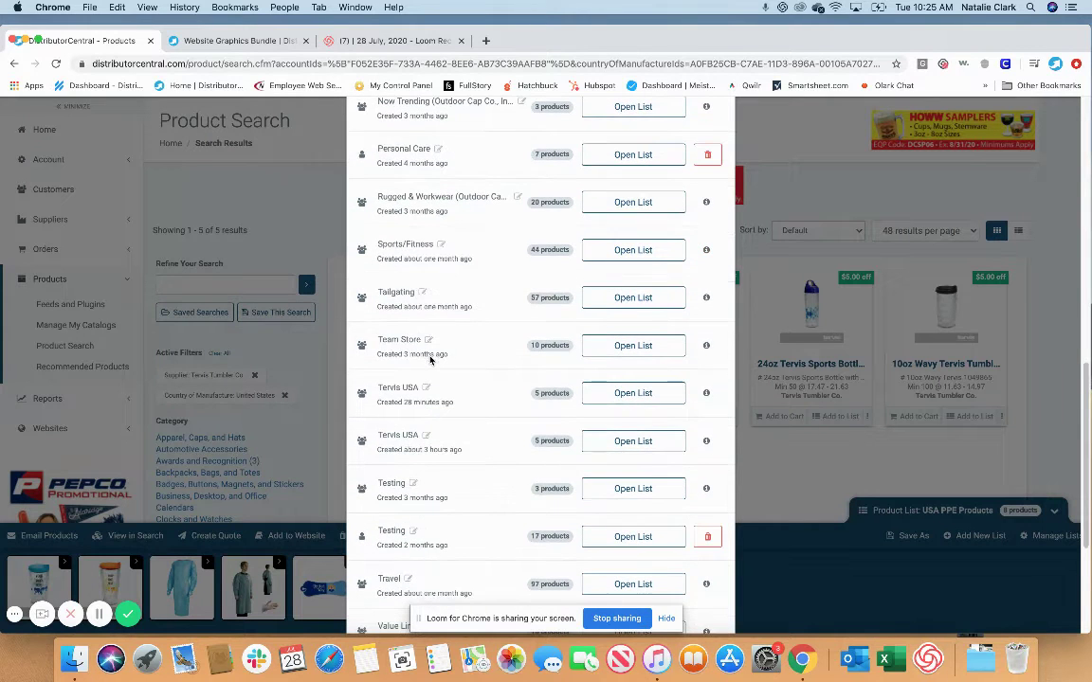
click(627, 442)
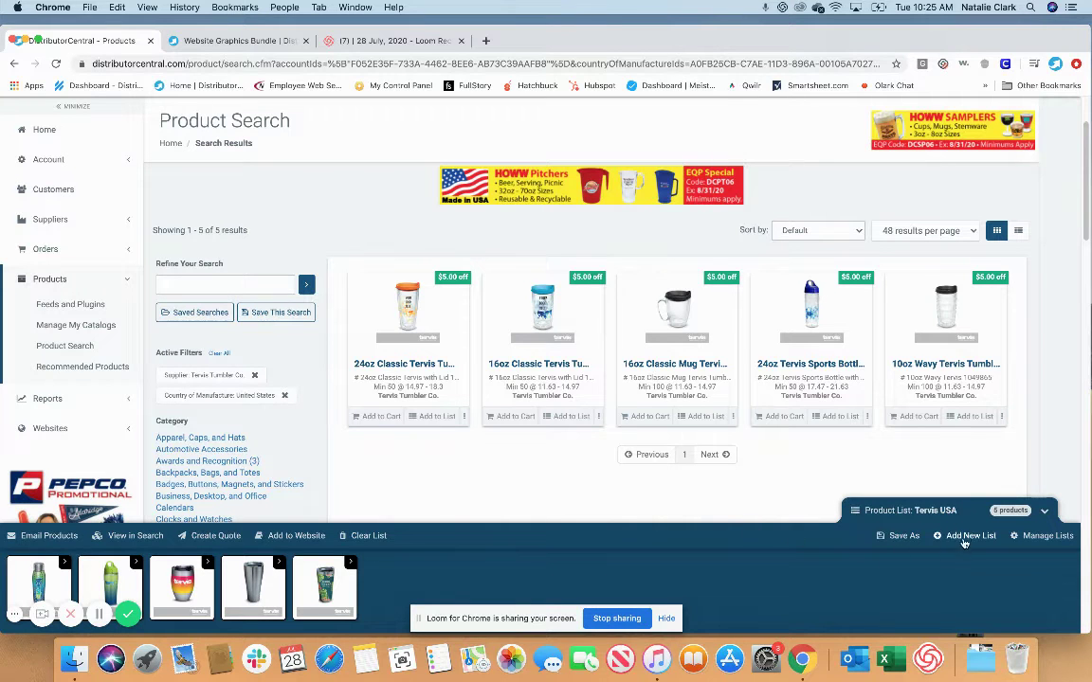
Step: Create a new product list named USA Tervis
click(969, 537)
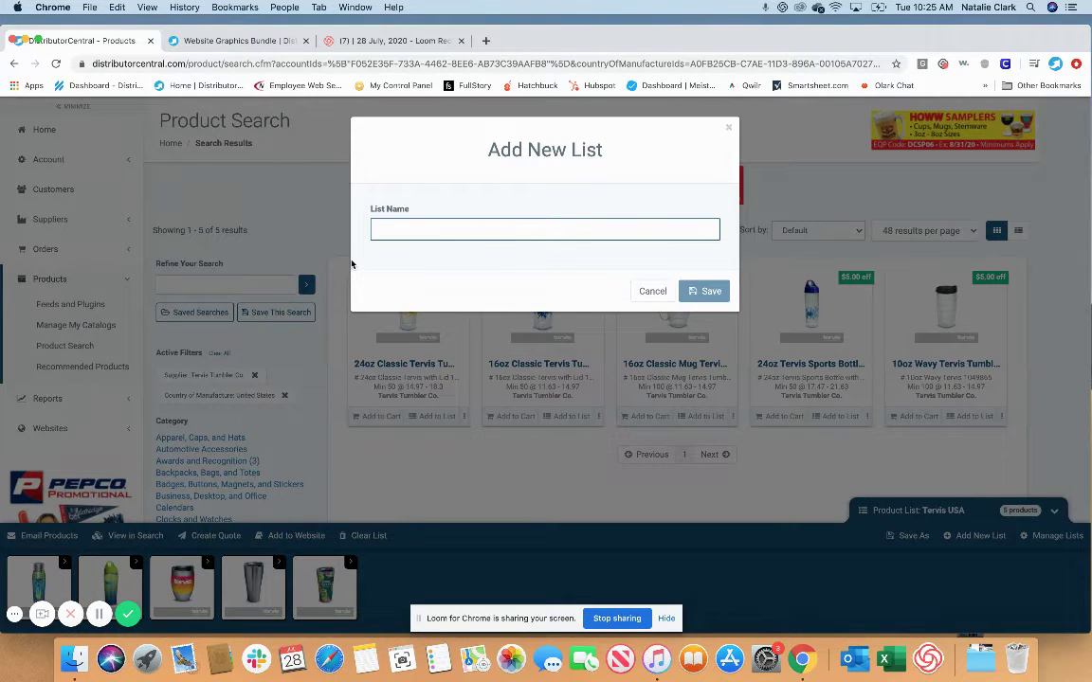
text(USA Tervis)
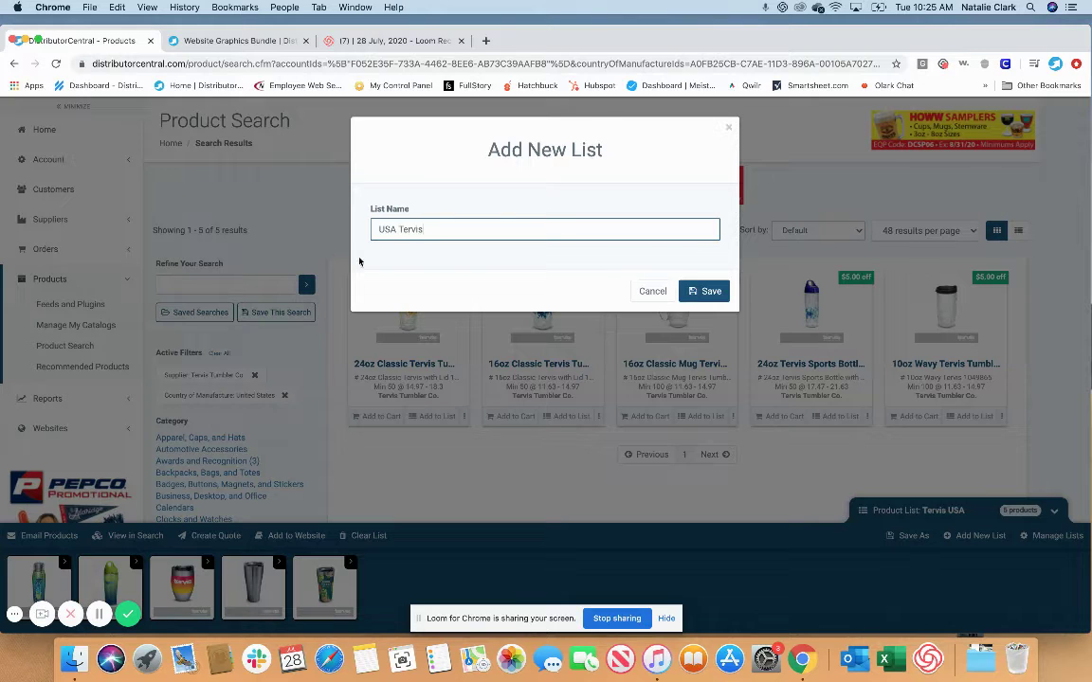
click(705, 293)
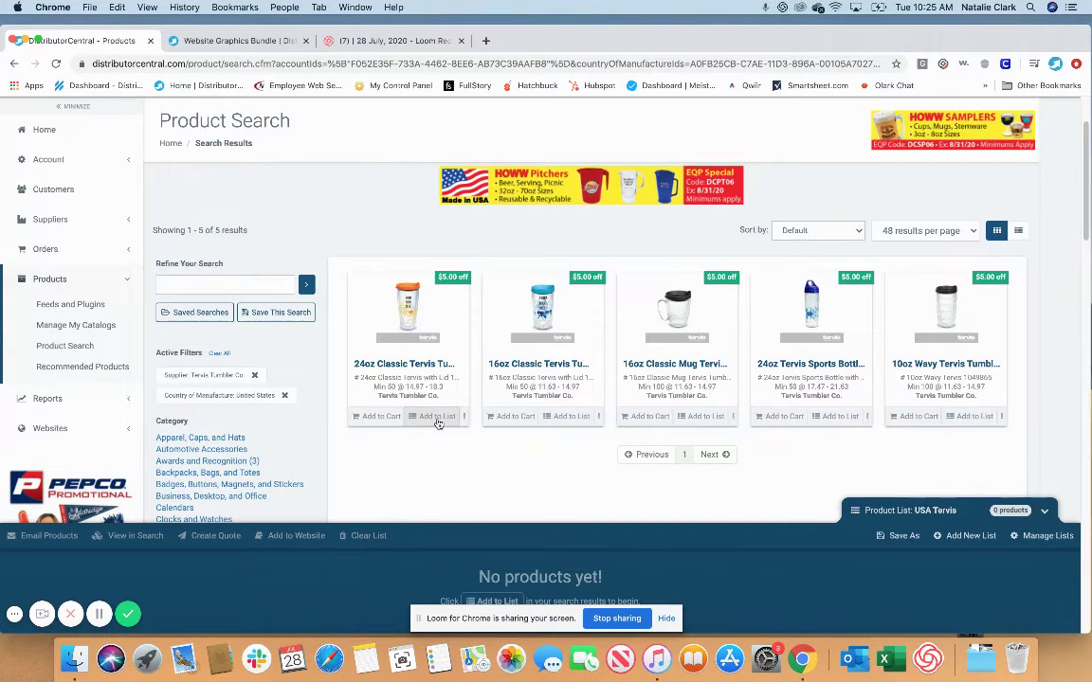
Step: Add the 24oz and 16oz Classic tumblers, 16oz Classic Mug, 24oz Sports Bottle and 10oz Wavy Tervis to the USA Tervis list
click(428, 417)
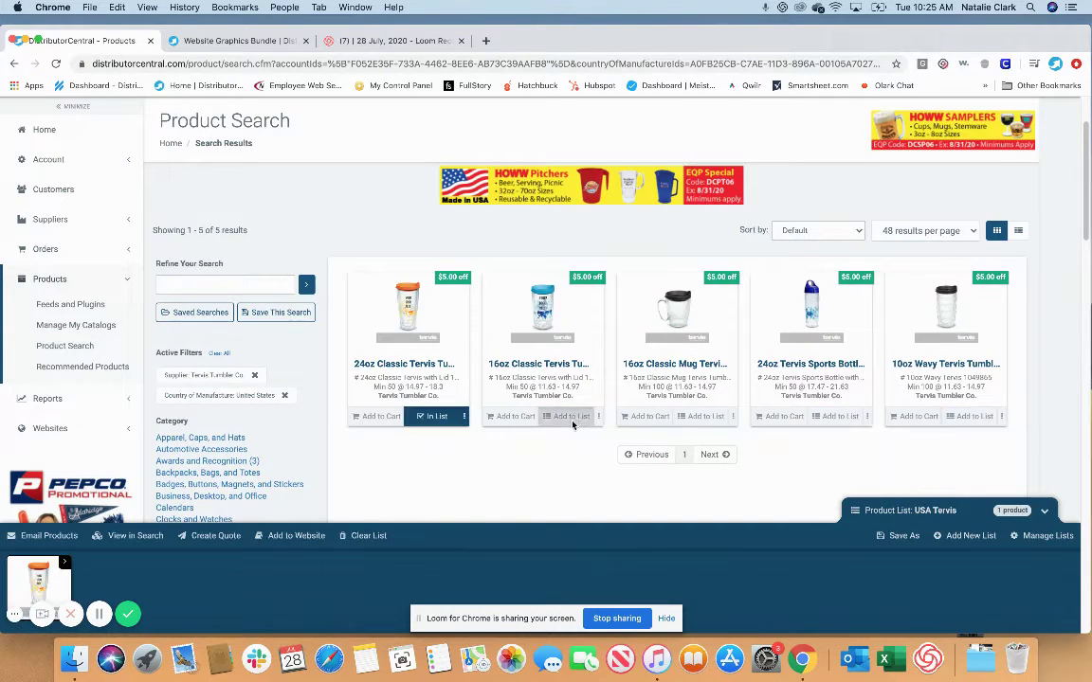
click(572, 417)
click(706, 417)
click(840, 417)
click(972, 418)
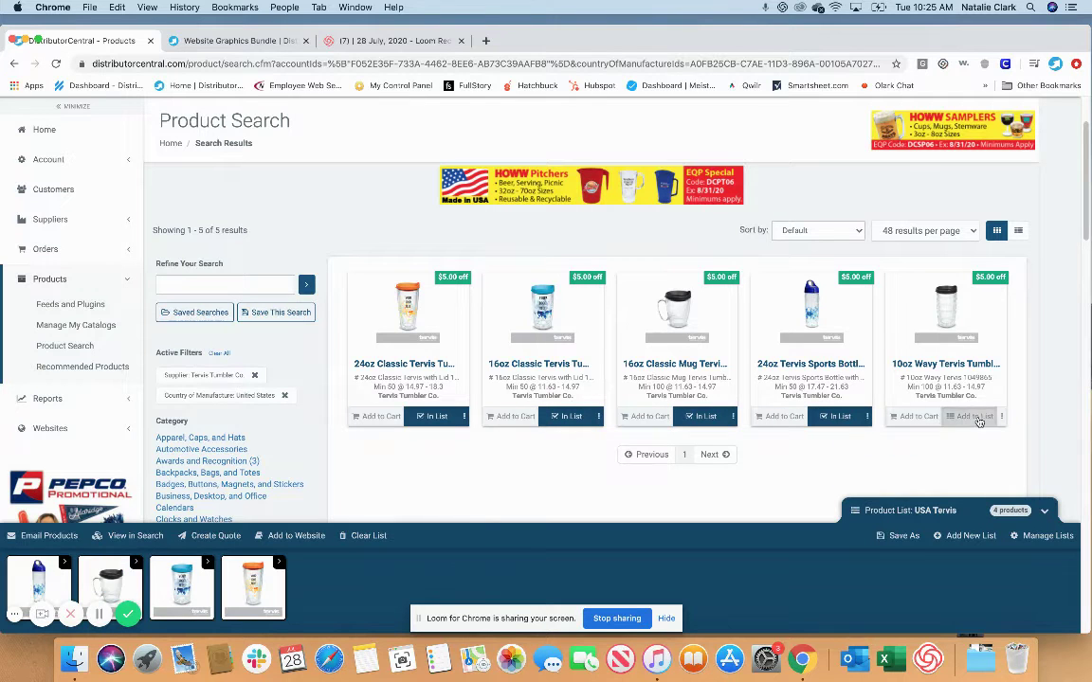
Step: Add the USA Tervis list to the USA Collection website as a collection named USA Tervis
click(296, 536)
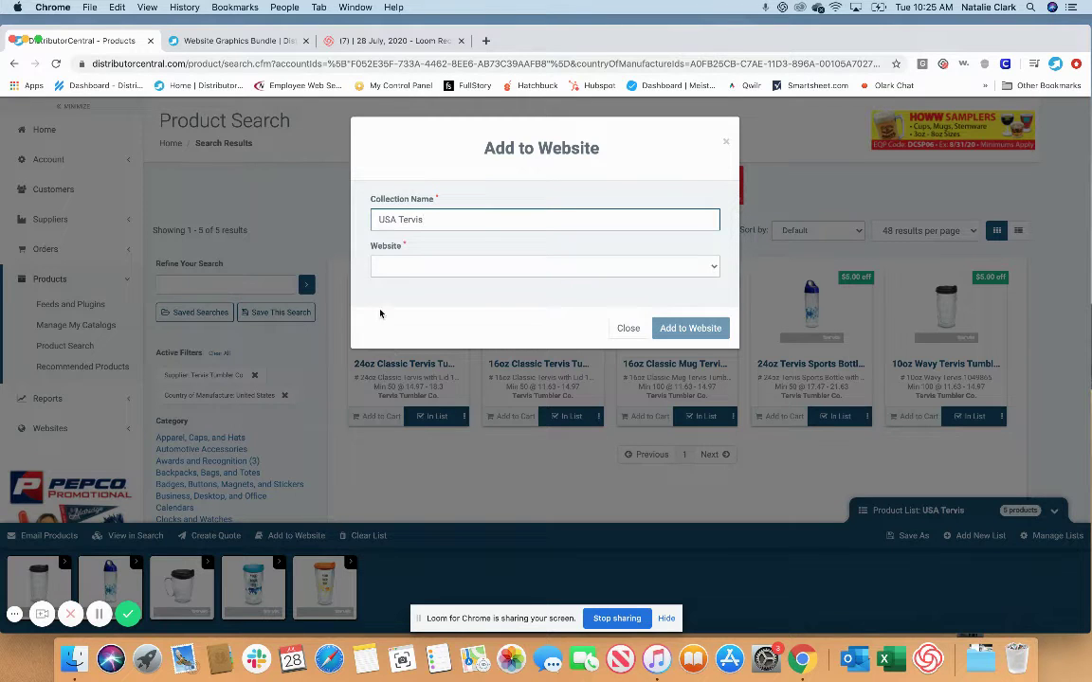
click(405, 271)
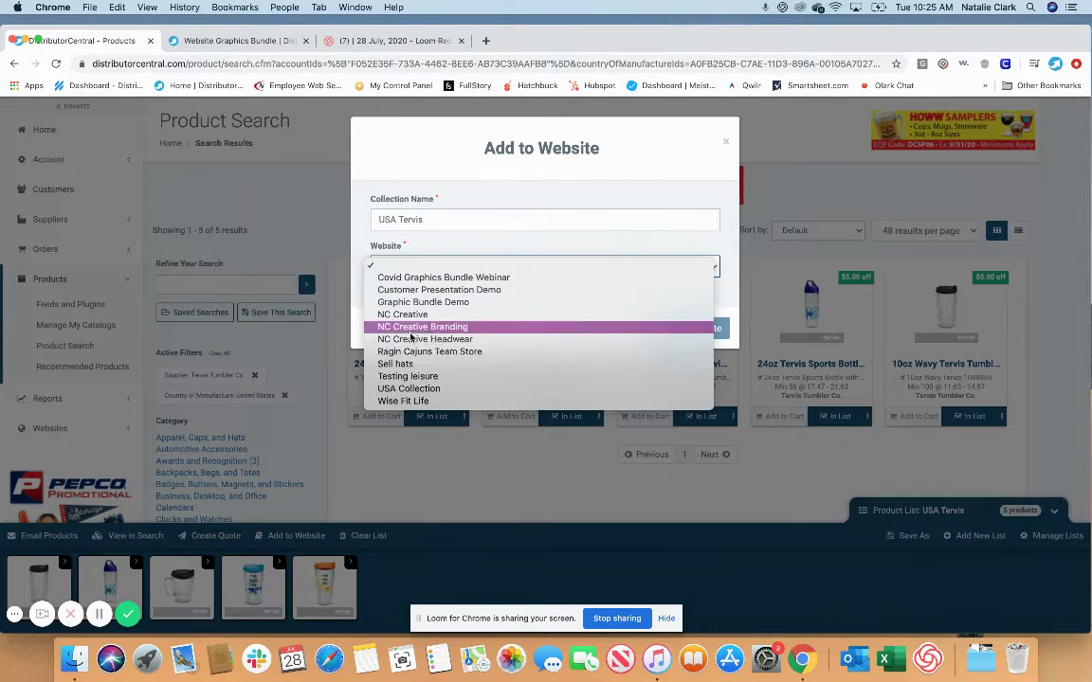
click(427, 385)
click(677, 329)
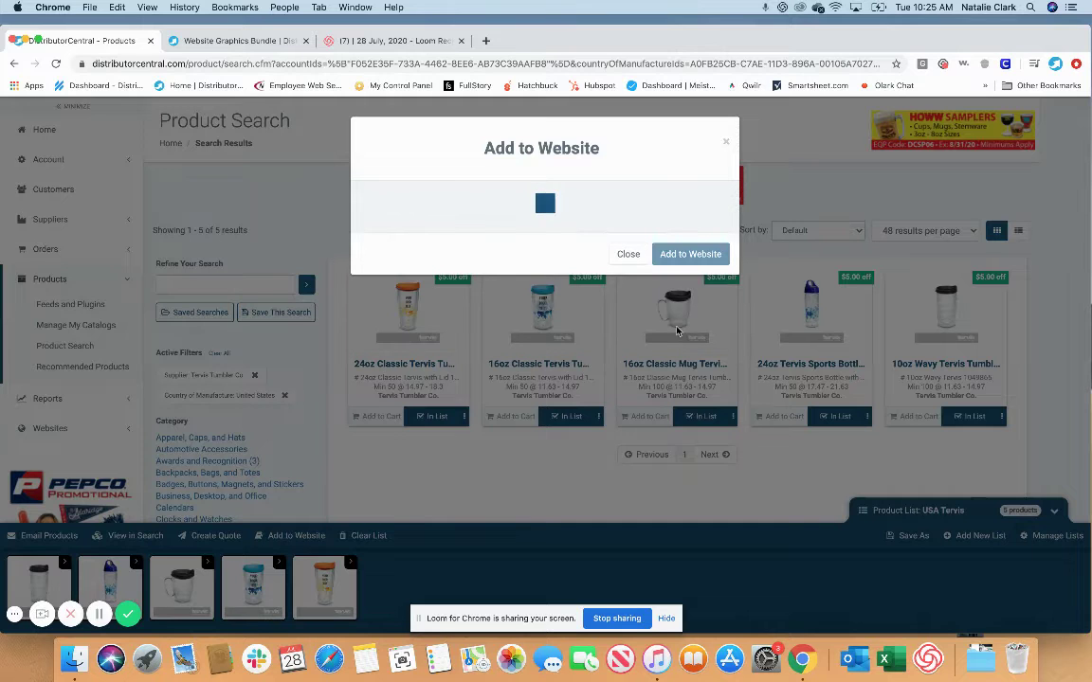
click(709, 246)
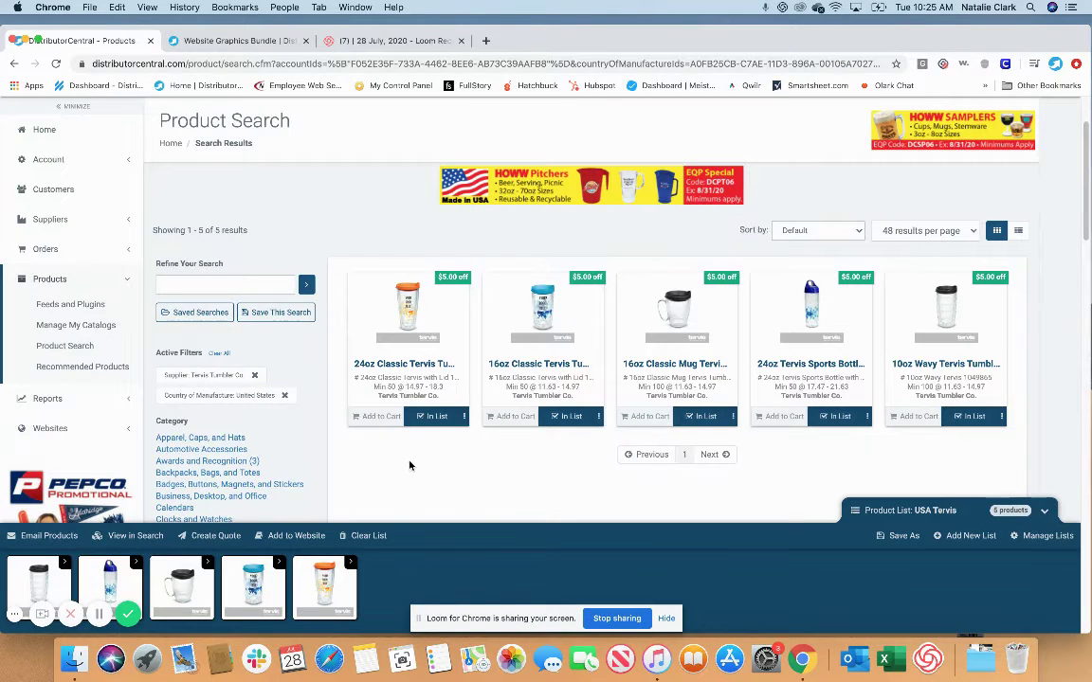
Step: Open the product collections of the USA Collection website for management in the Hosting Manager
click(50, 429)
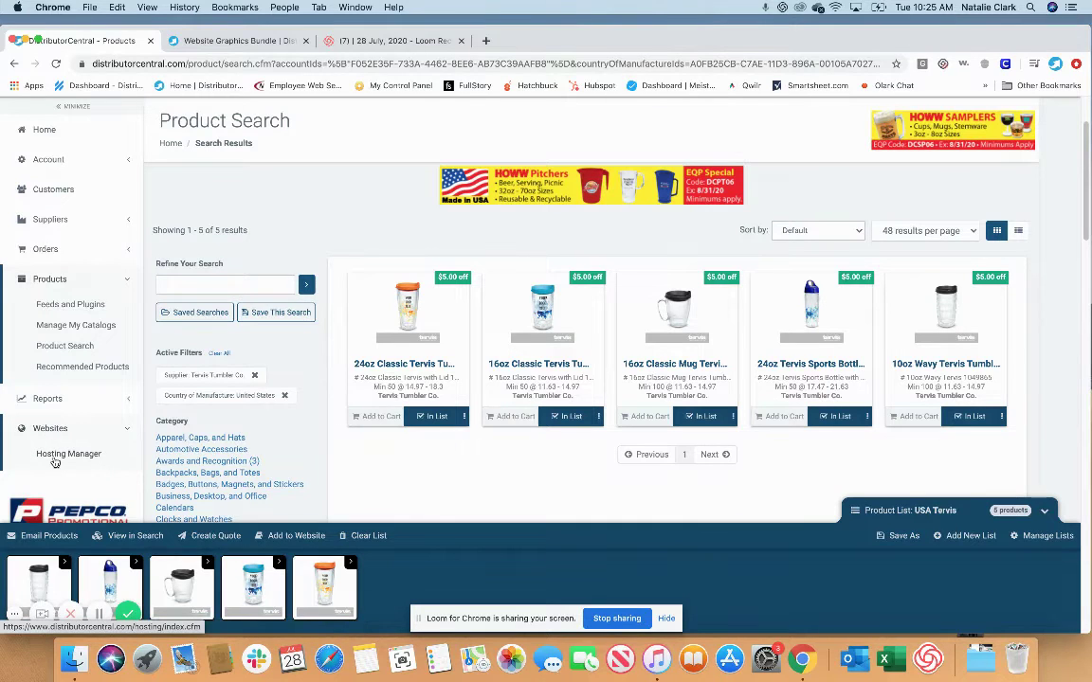
click(55, 457)
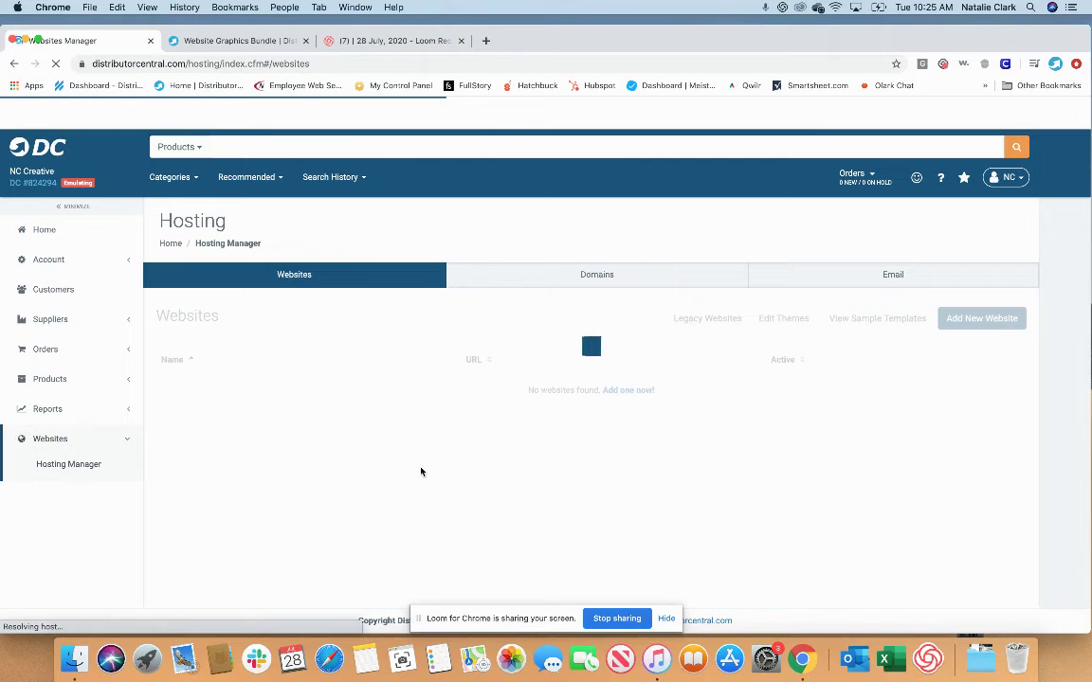
scroll(420, 471, down, 3)
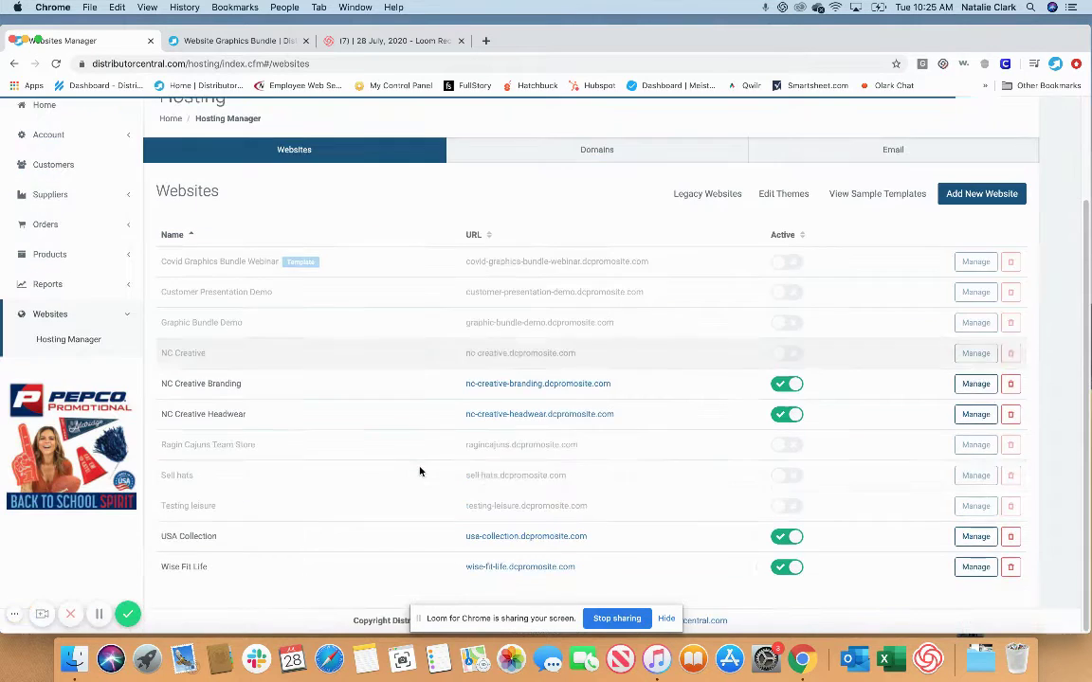
click(975, 536)
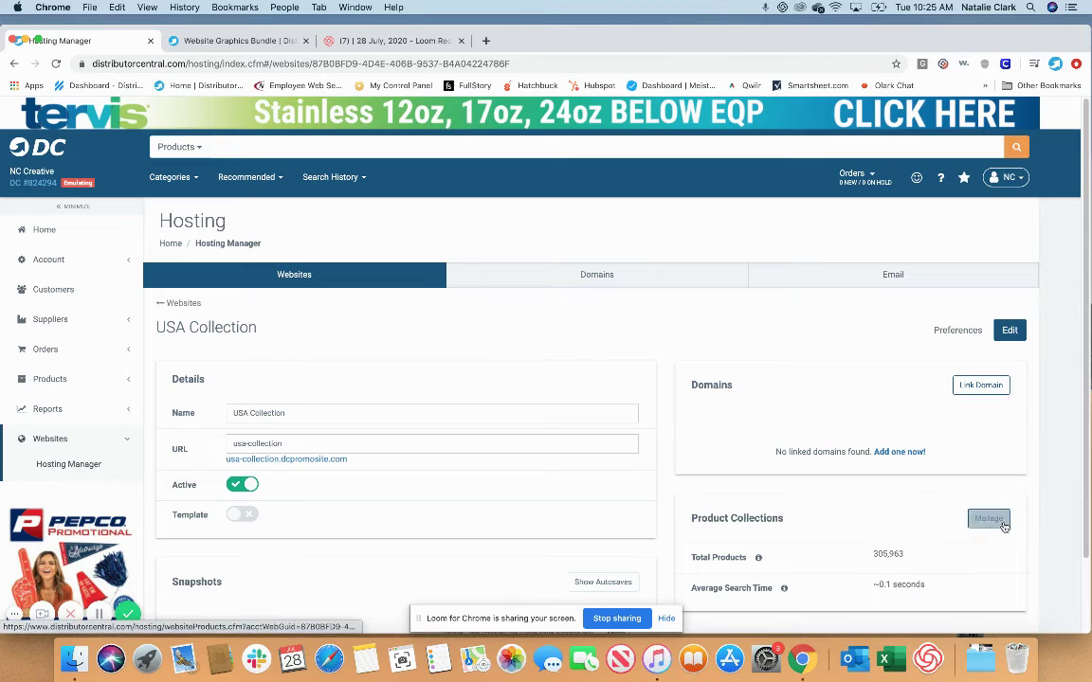
click(988, 519)
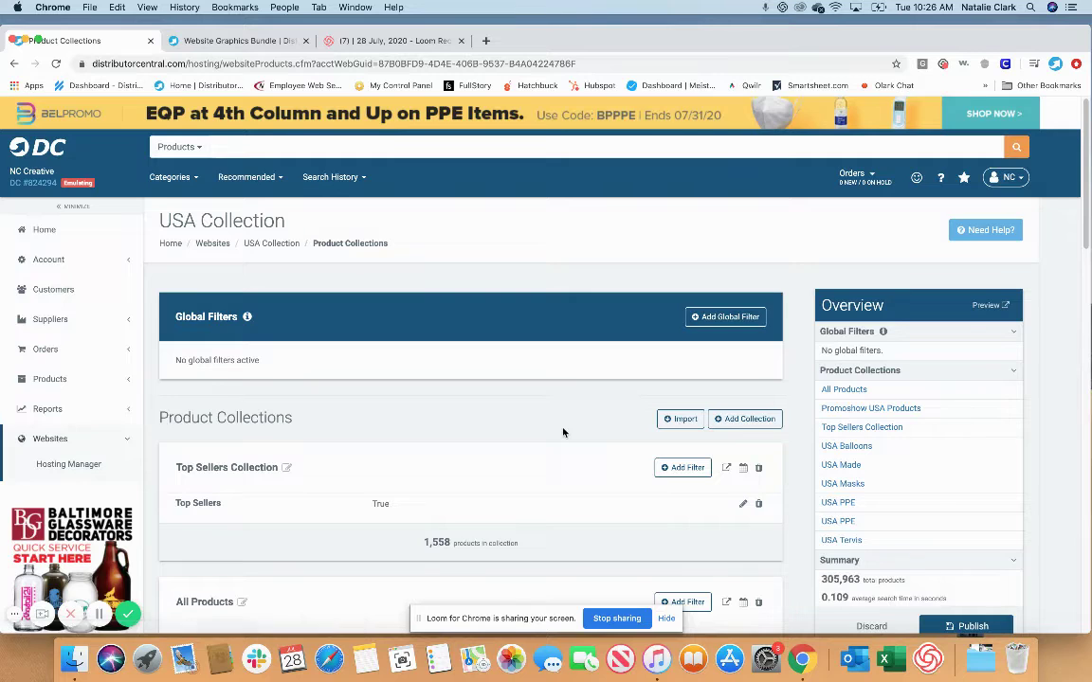
Step: Review the USA Collection product collections and preview the unpublished USA Tervis collection on the website
scroll(563, 432, down, 5)
scroll(563, 432, down, 15)
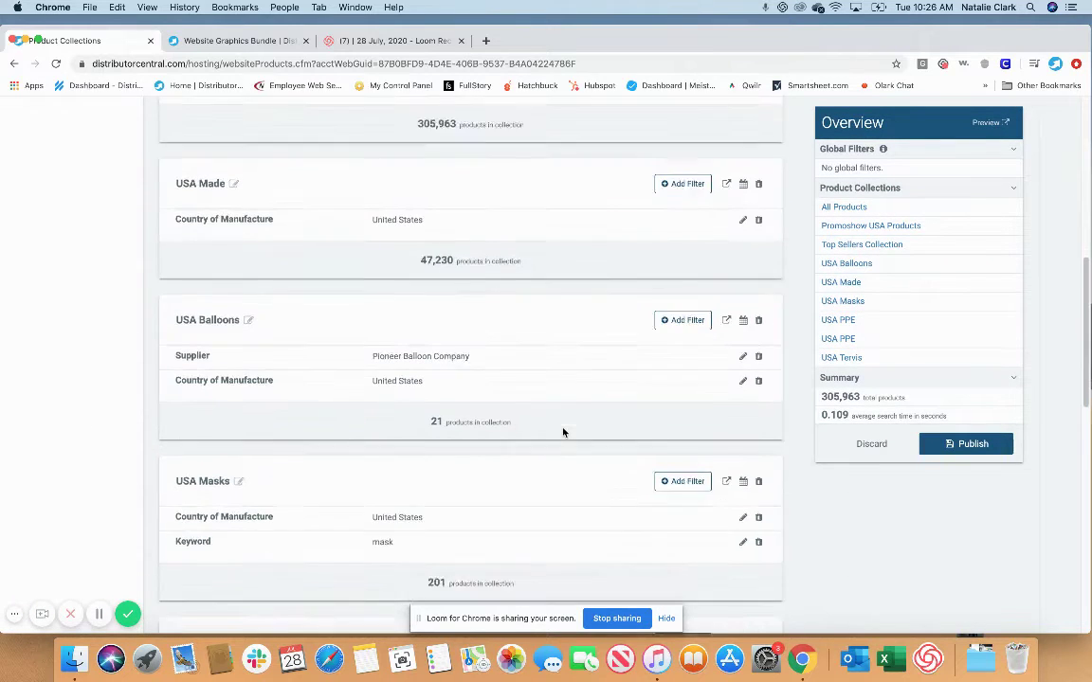
scroll(318, 437, down, 12)
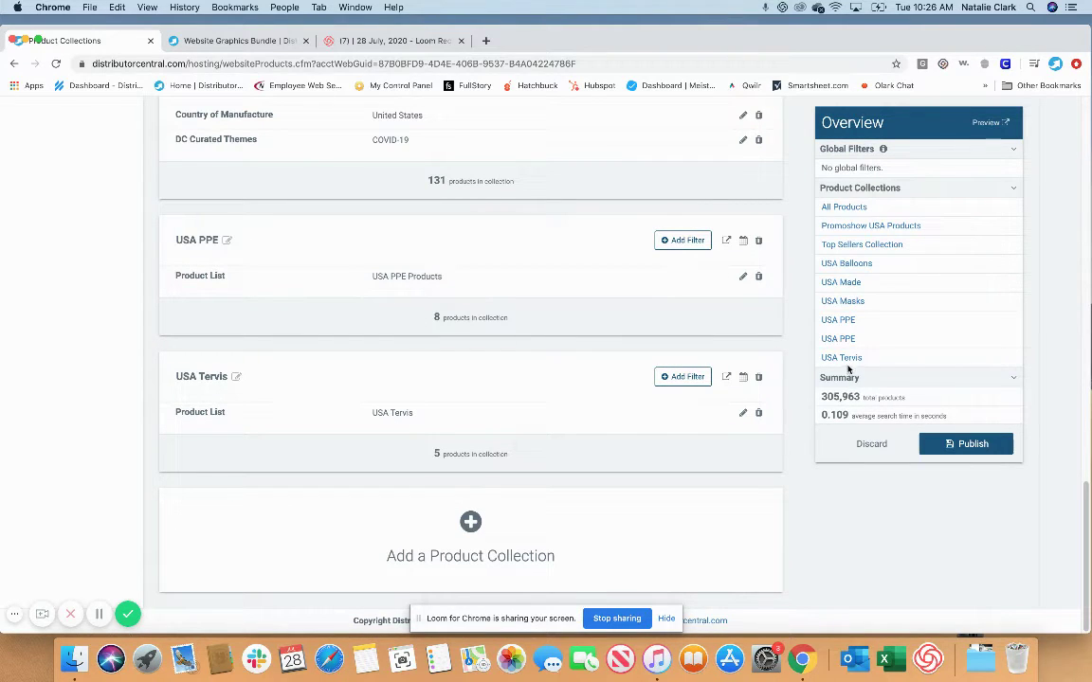
click(988, 124)
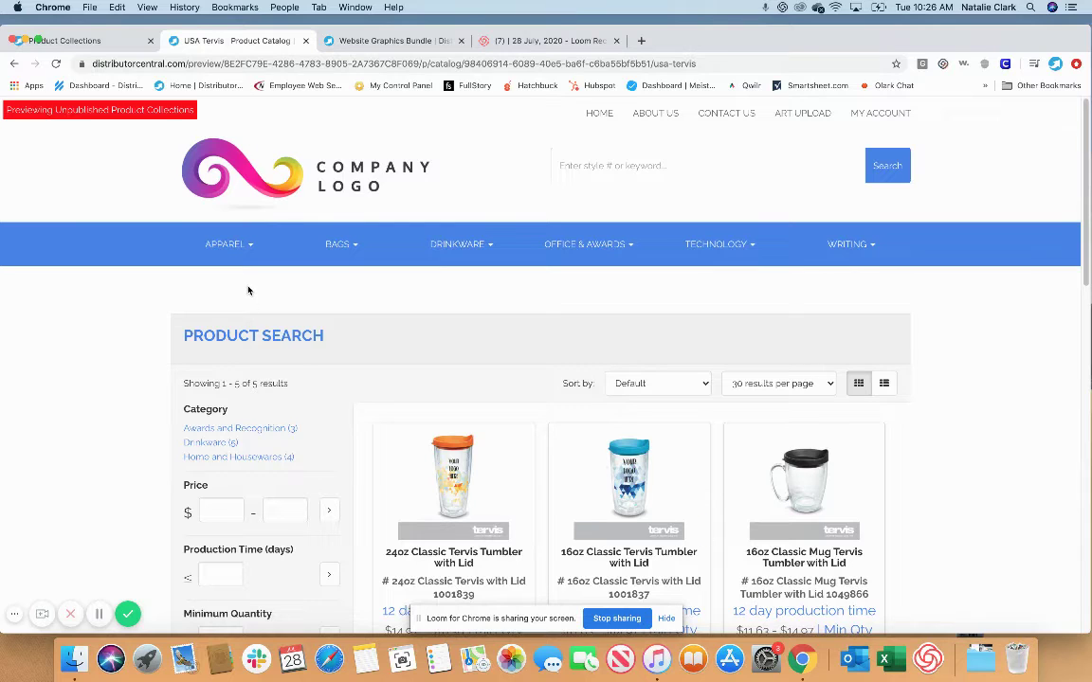
Step: Return from the preview to the USA Collection website's details, open the site in the website editor and bring up its library
click(92, 42)
scroll(626, 320, up, 10)
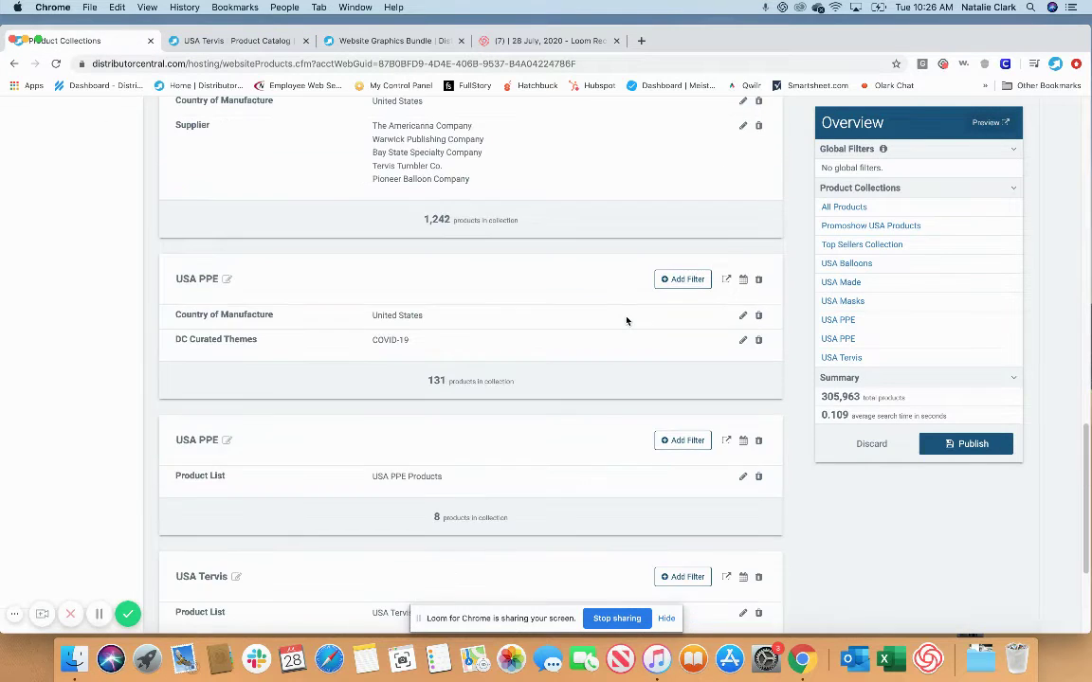
scroll(626, 320, up, 7)
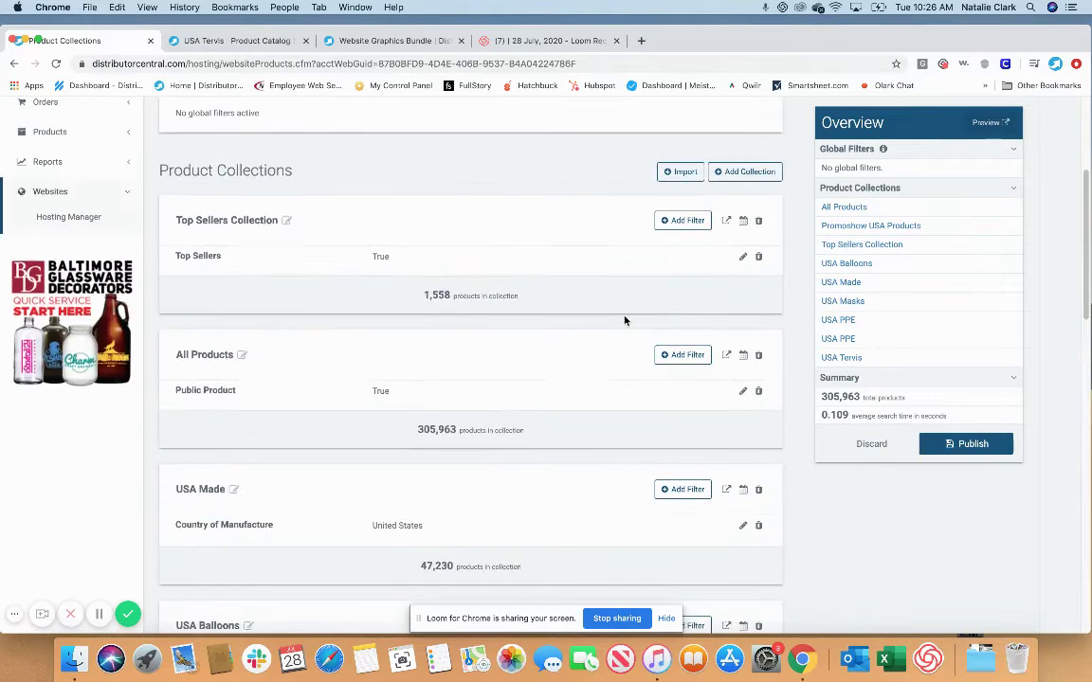
scroll(625, 320, up, 2)
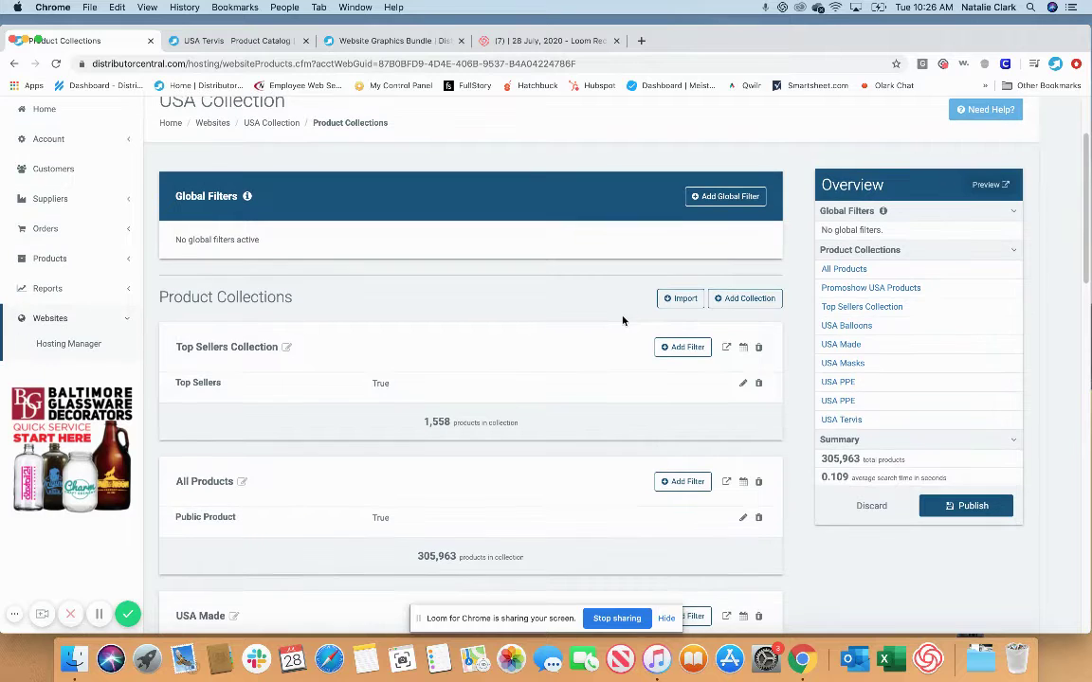
scroll(560, 310, up, 2)
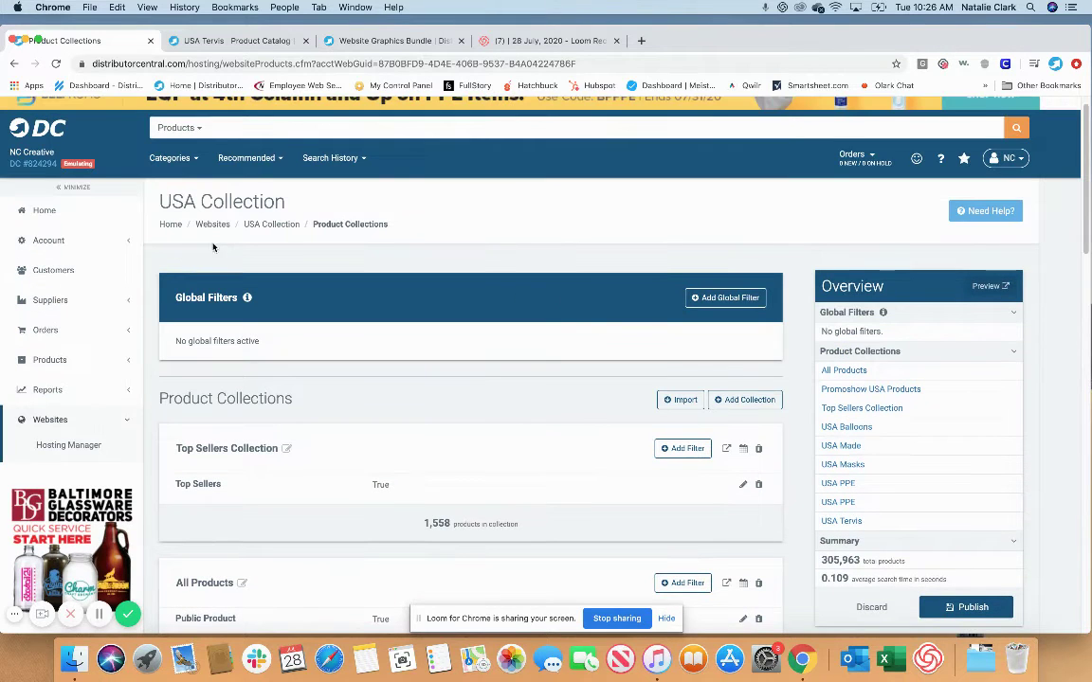
click(272, 223)
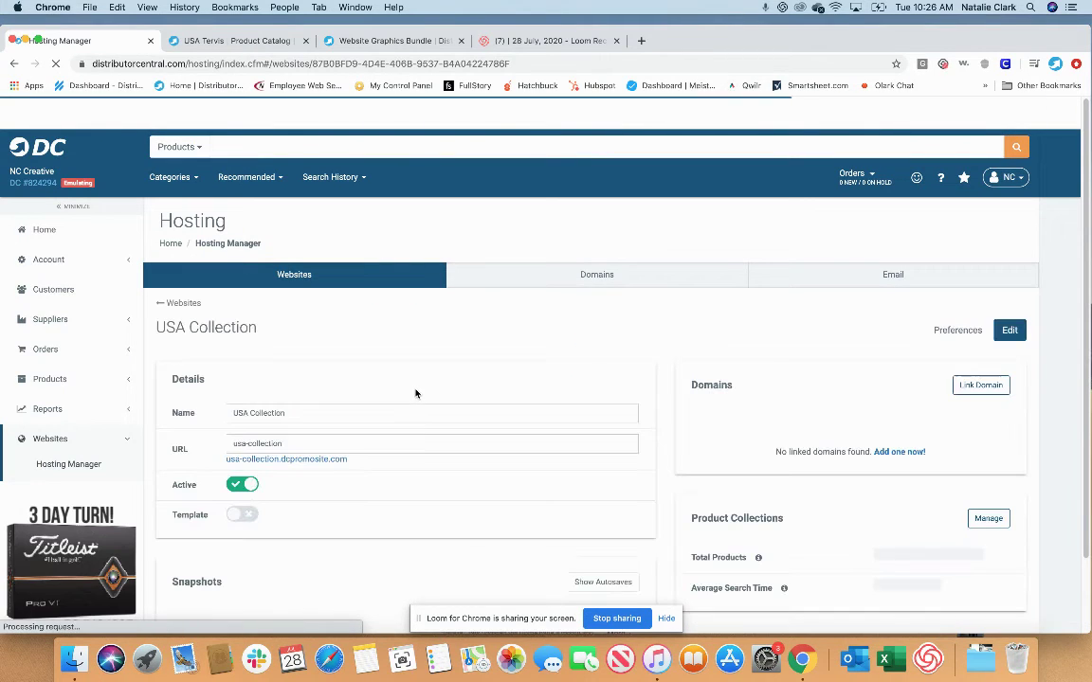
click(1010, 329)
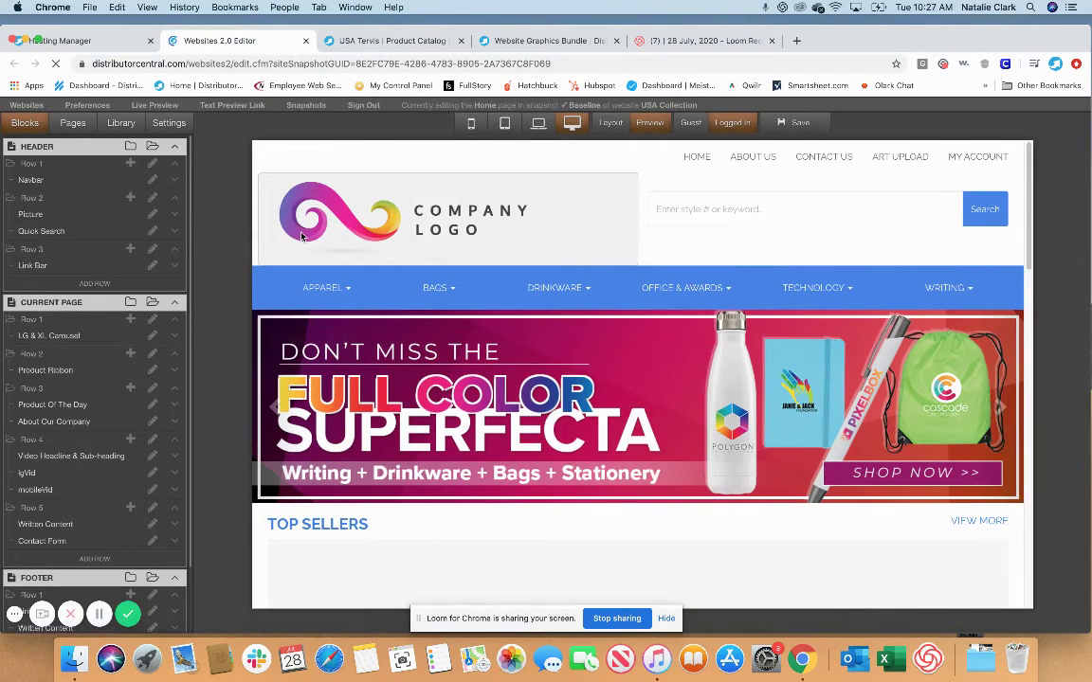
click(122, 123)
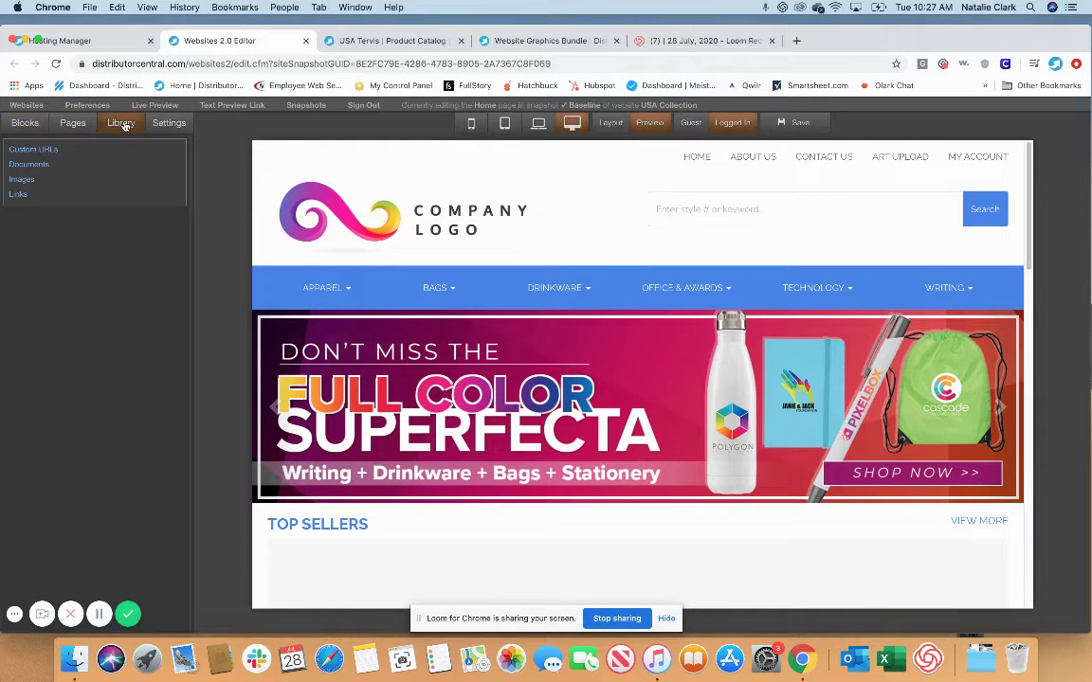
click(28, 179)
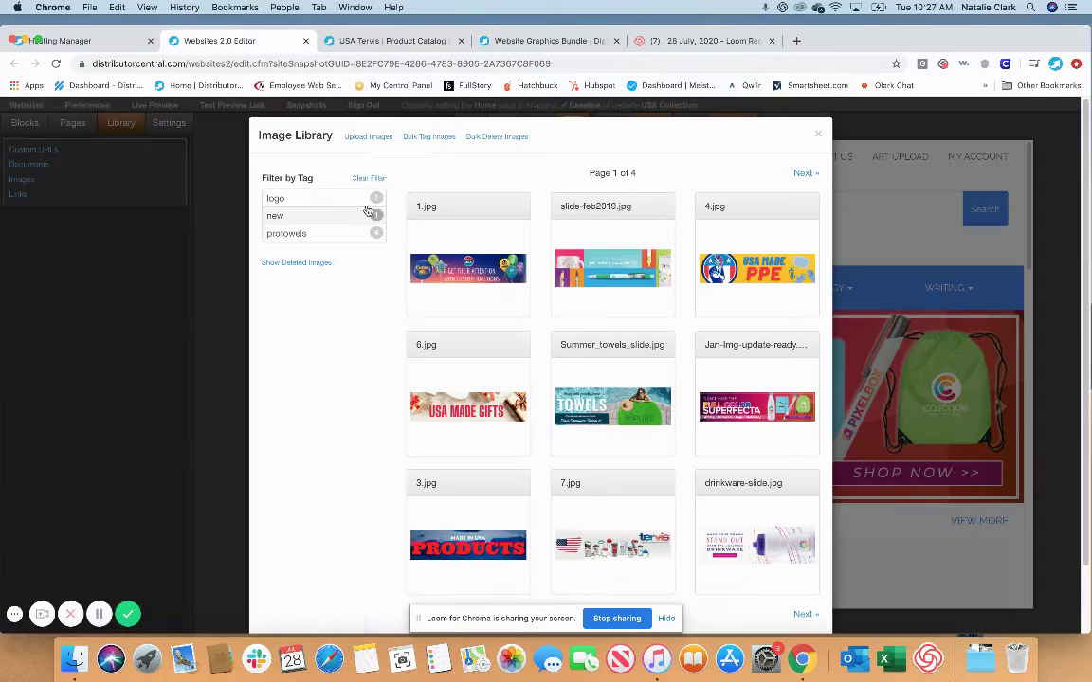
click(367, 138)
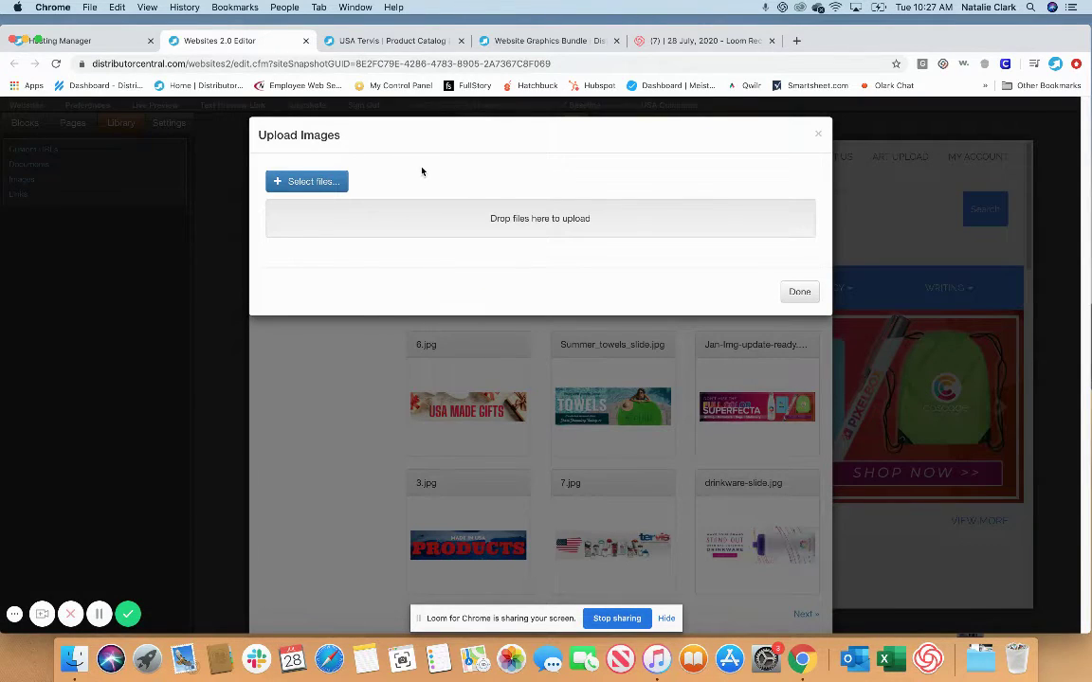
click(316, 182)
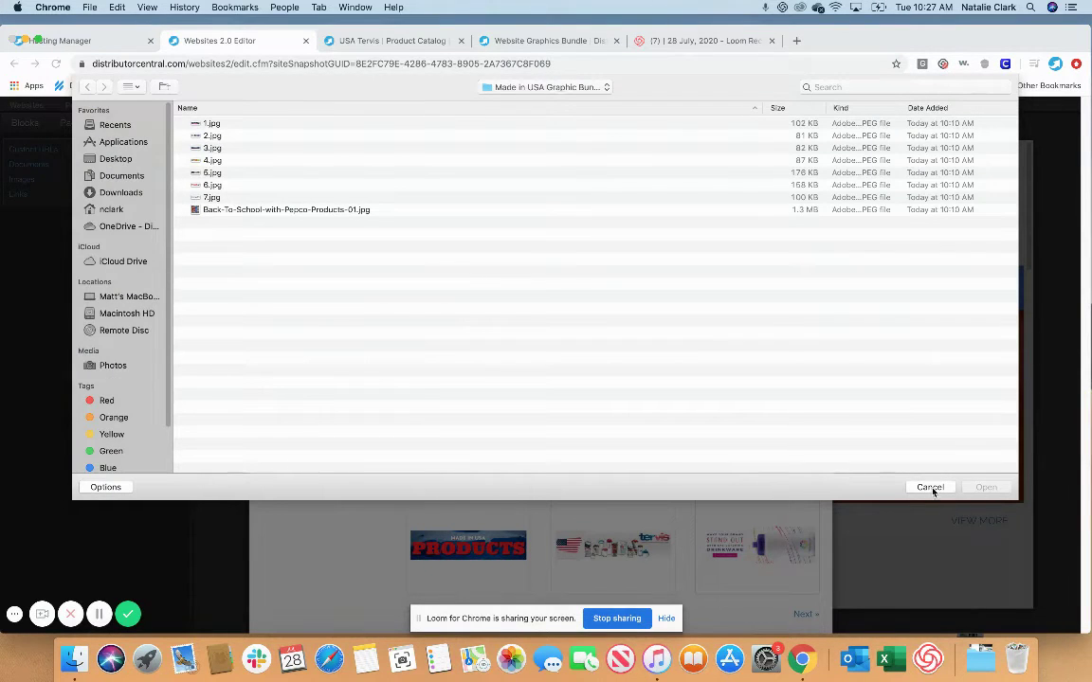
click(930, 487)
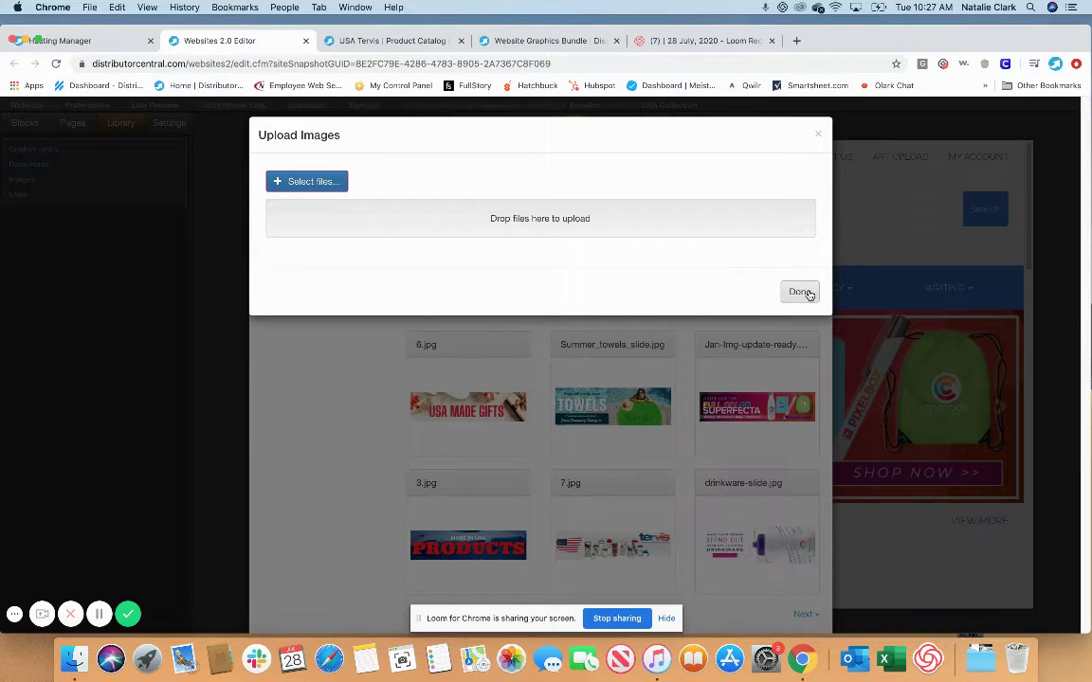
click(811, 291)
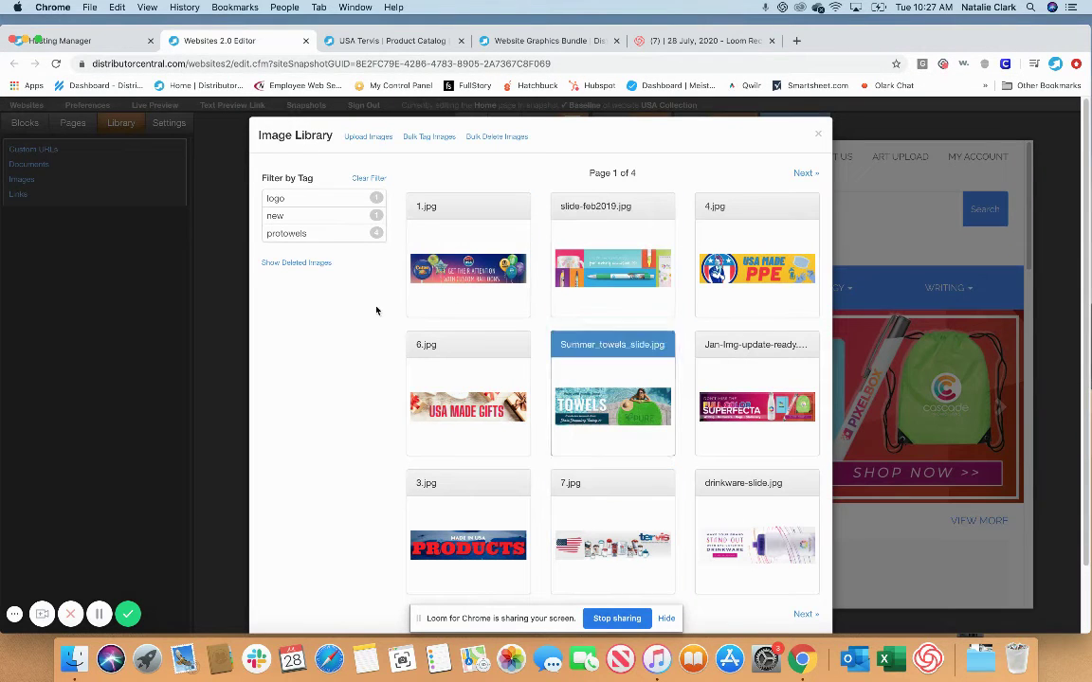
click(818, 138)
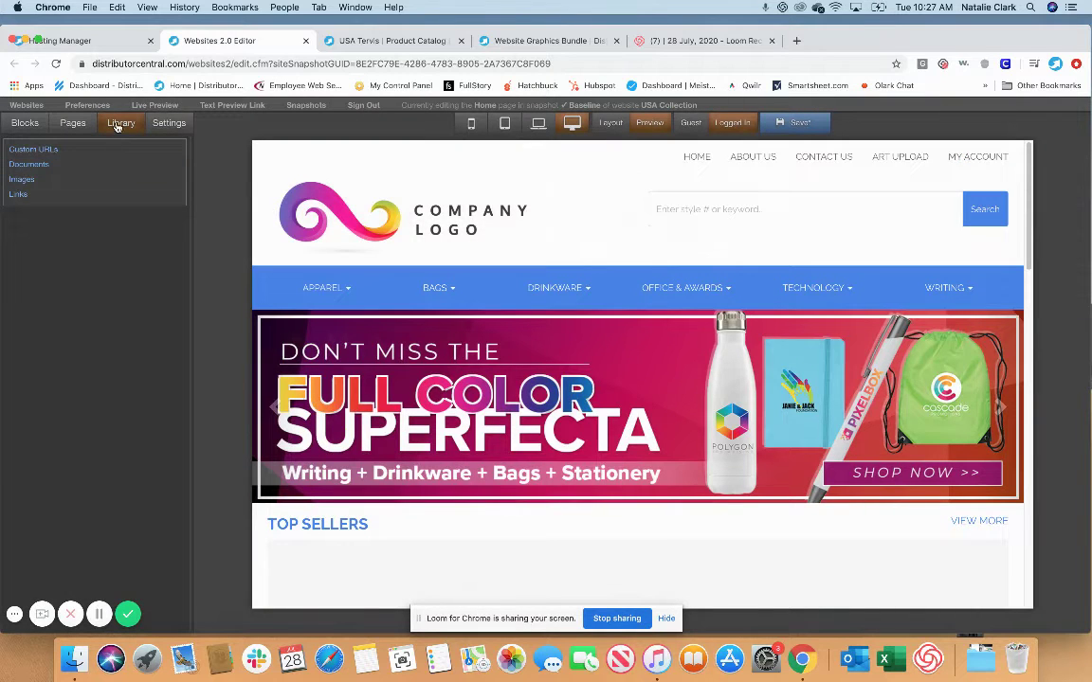
Step: Add all product collections as links to the site's link library and check the list for the USA entries
click(21, 195)
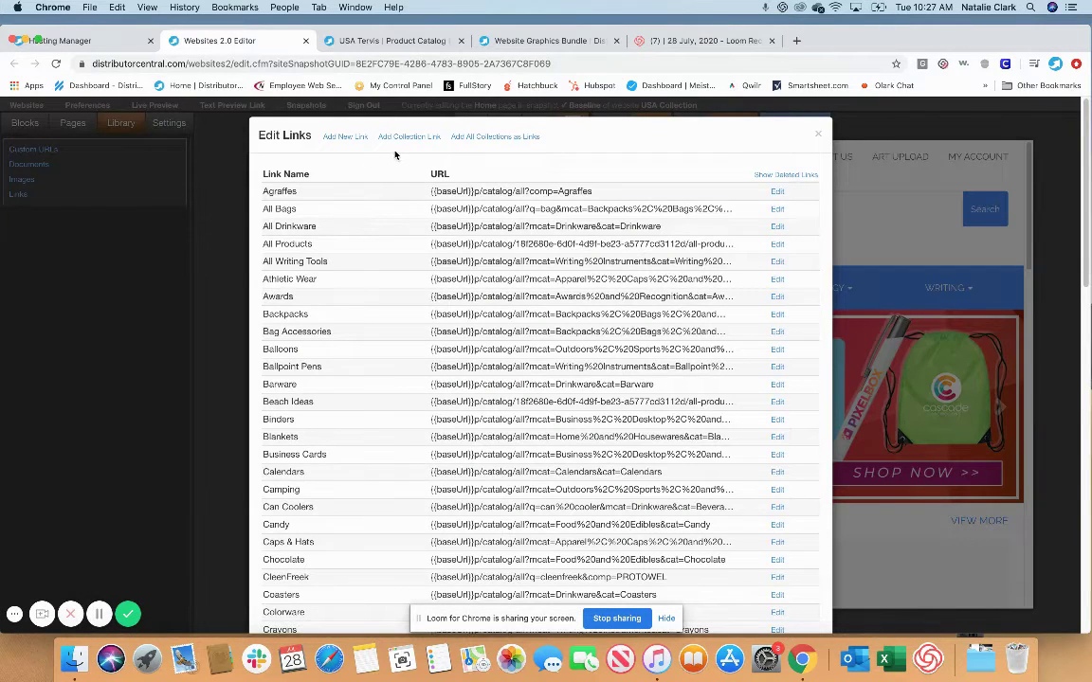
click(480, 138)
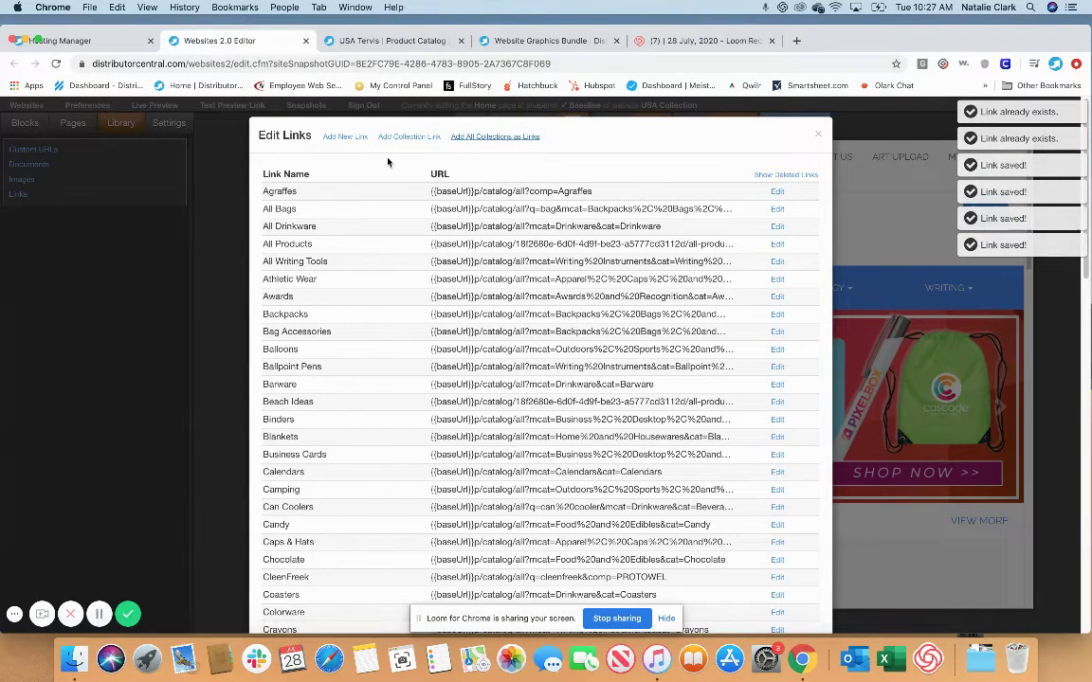
scroll(367, 288, down, 1)
scroll(366, 287, down, 15)
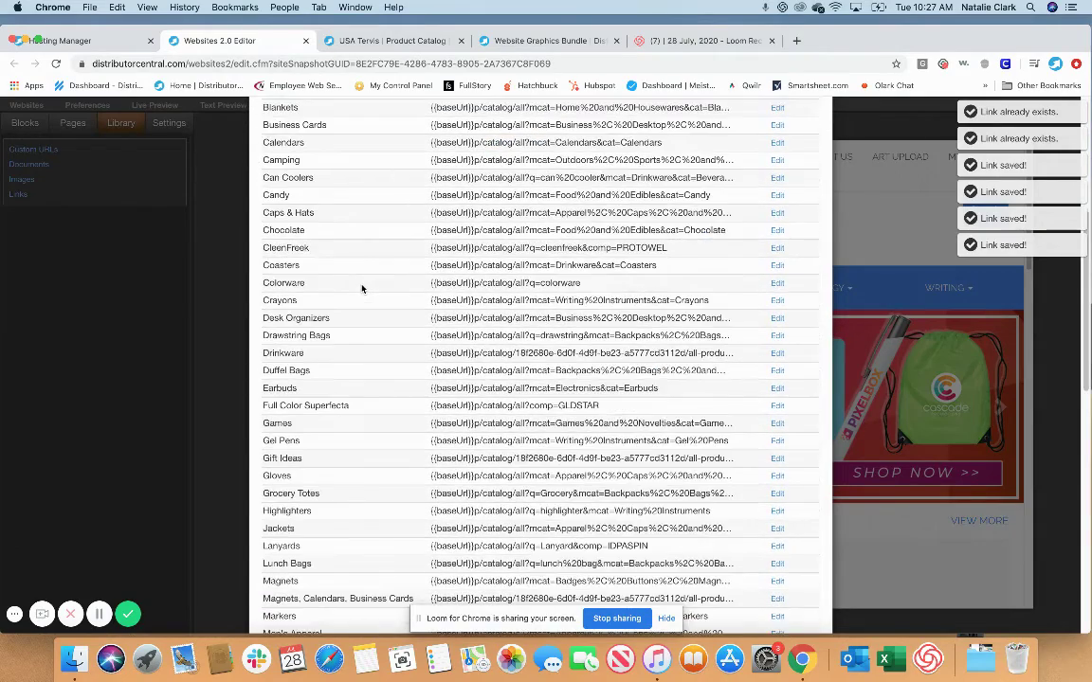
scroll(361, 289, down, 5)
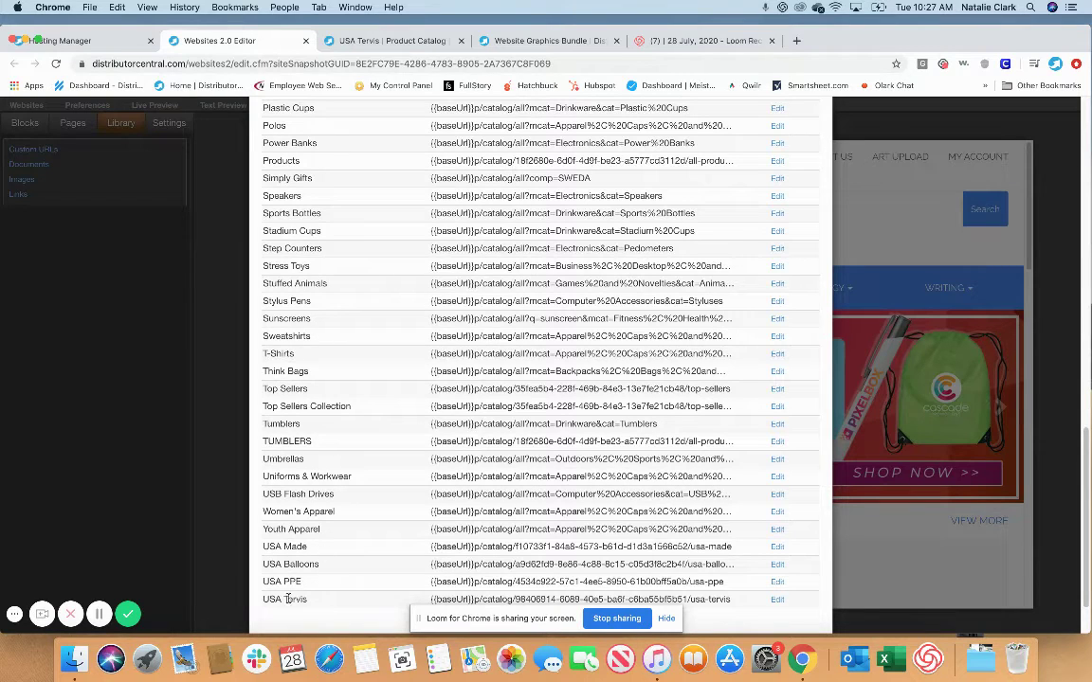
scroll(699, 152, up, 20)
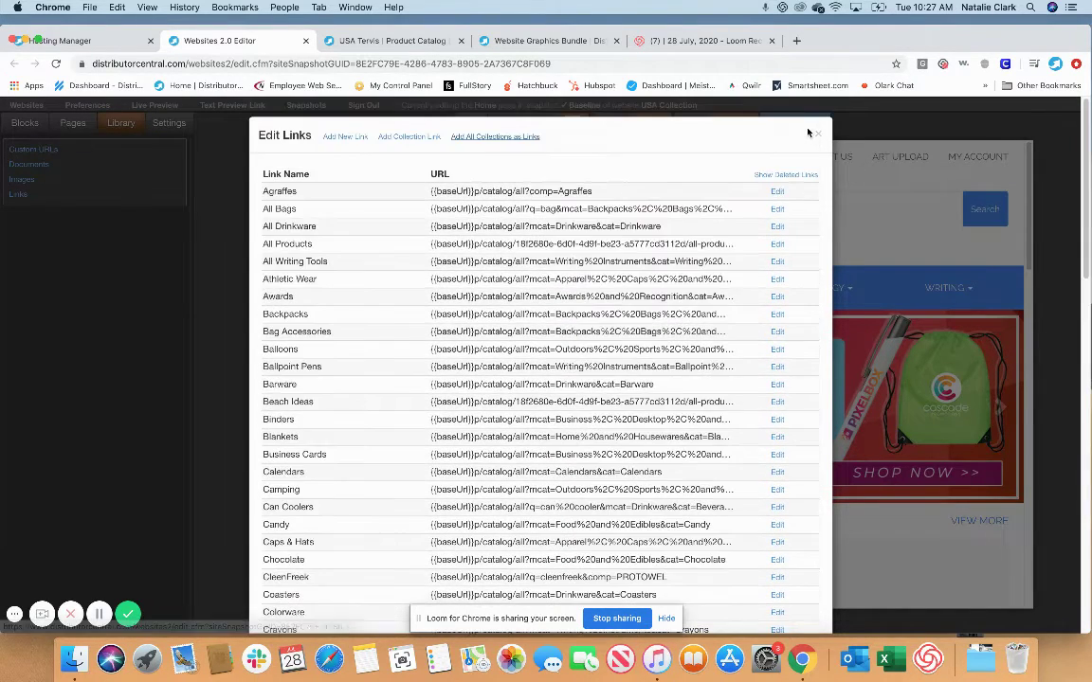
click(819, 136)
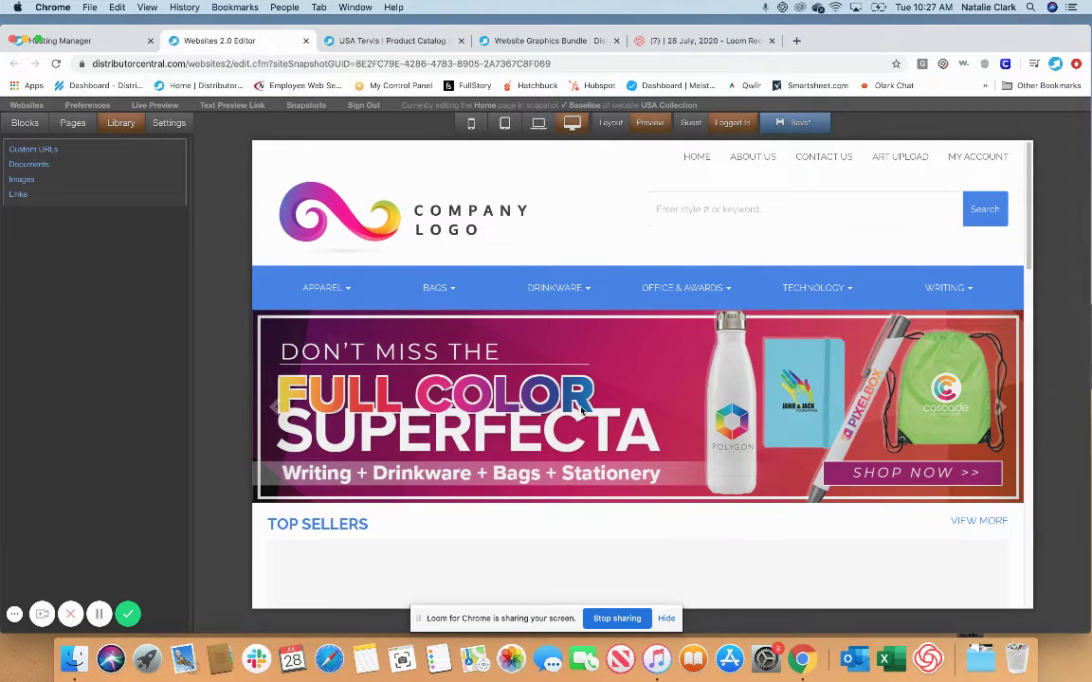
Step: Replace the image of Slide #1 in the home page's LG & XL Carousel with the balloon banner 1.jpg
click(511, 391)
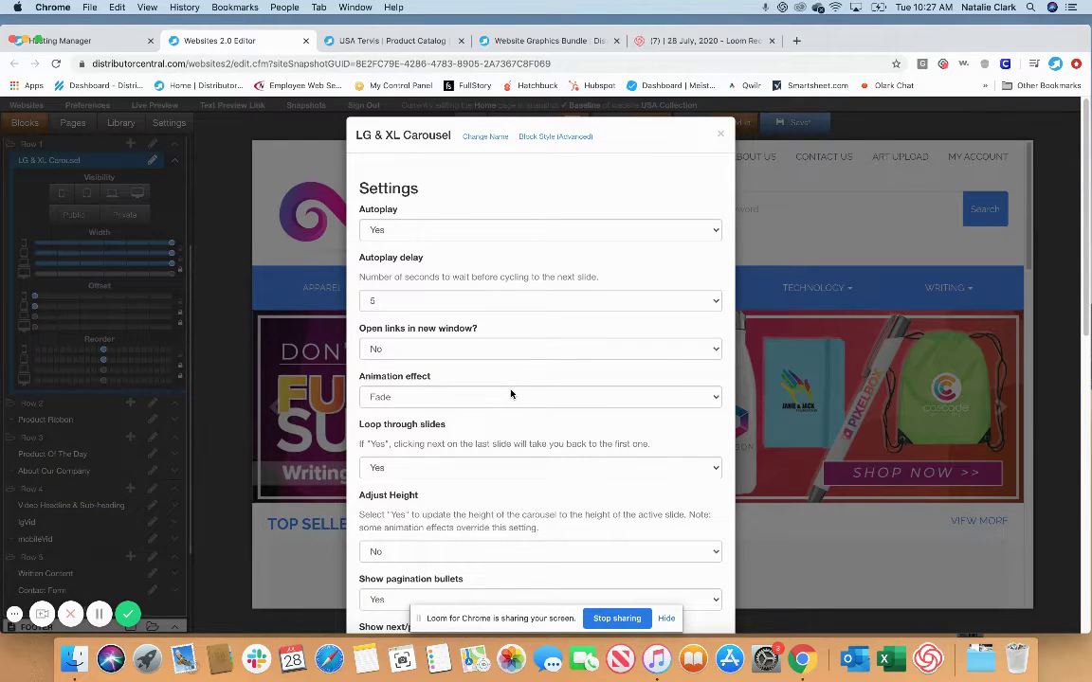
scroll(536, 432, down, 1)
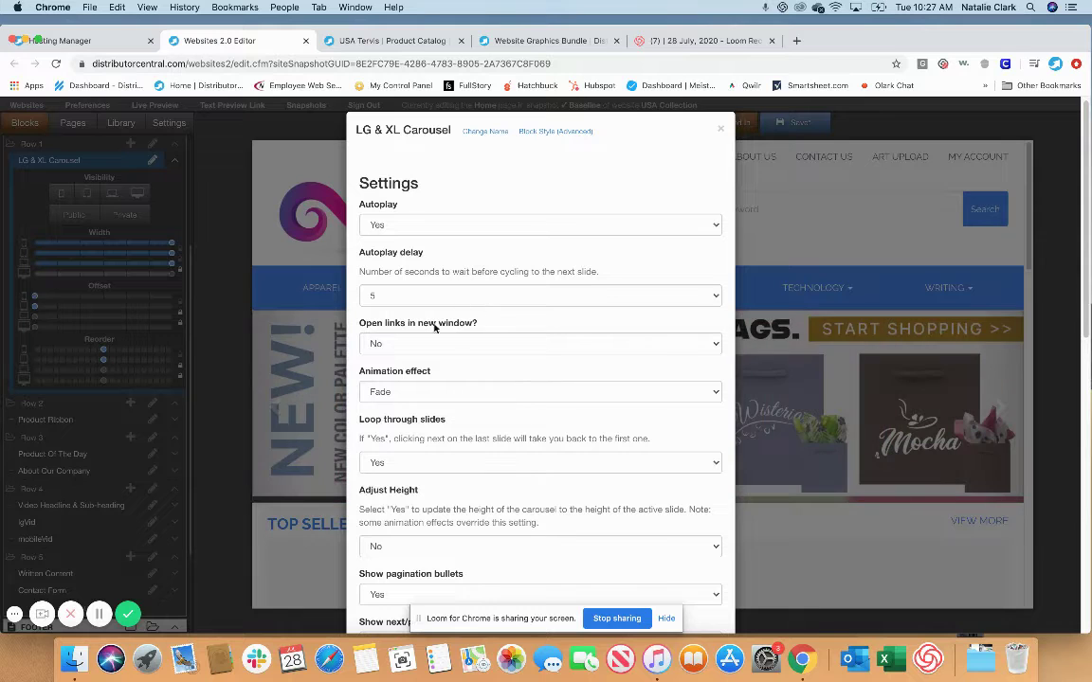
scroll(514, 379, down, 3)
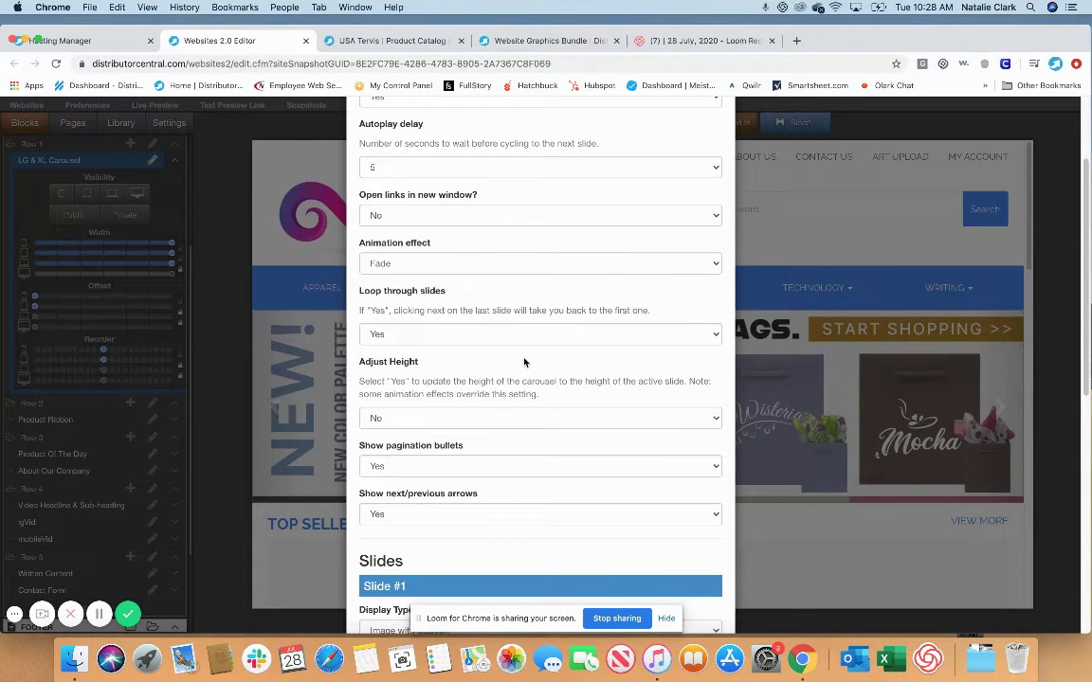
scroll(521, 361, down, 2)
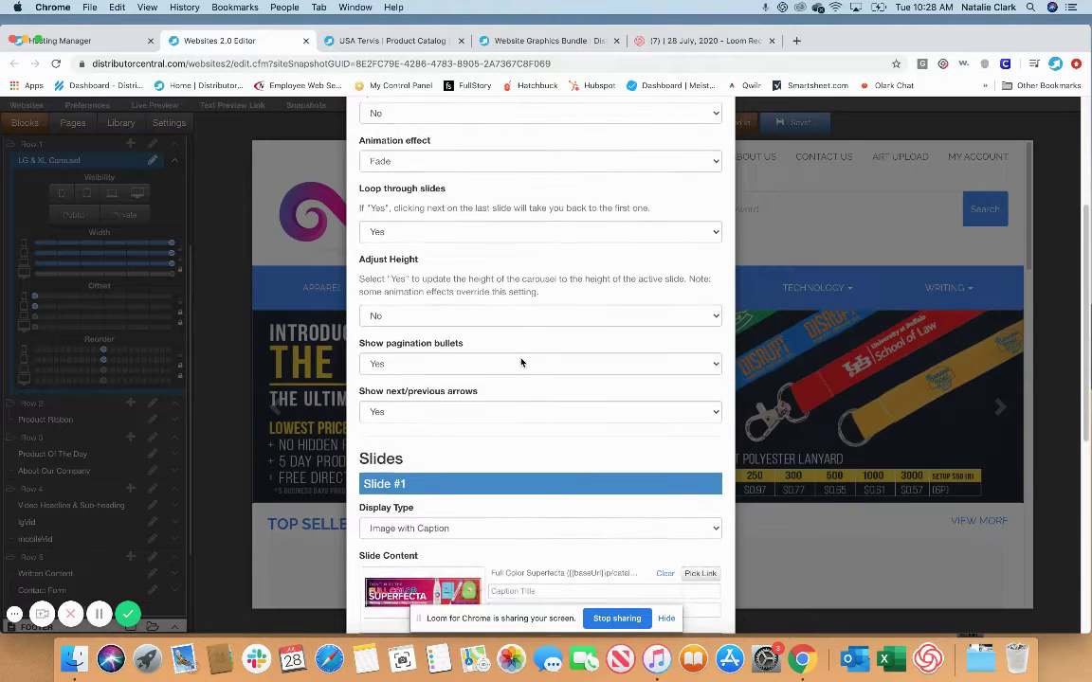
scroll(521, 361, down, 4)
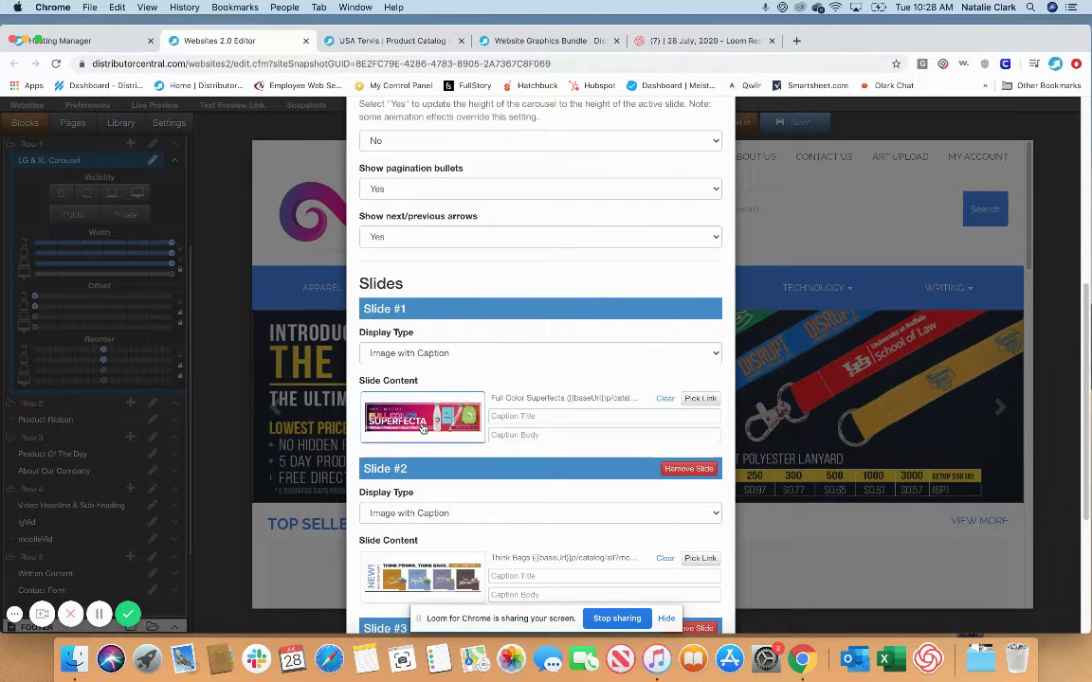
click(423, 429)
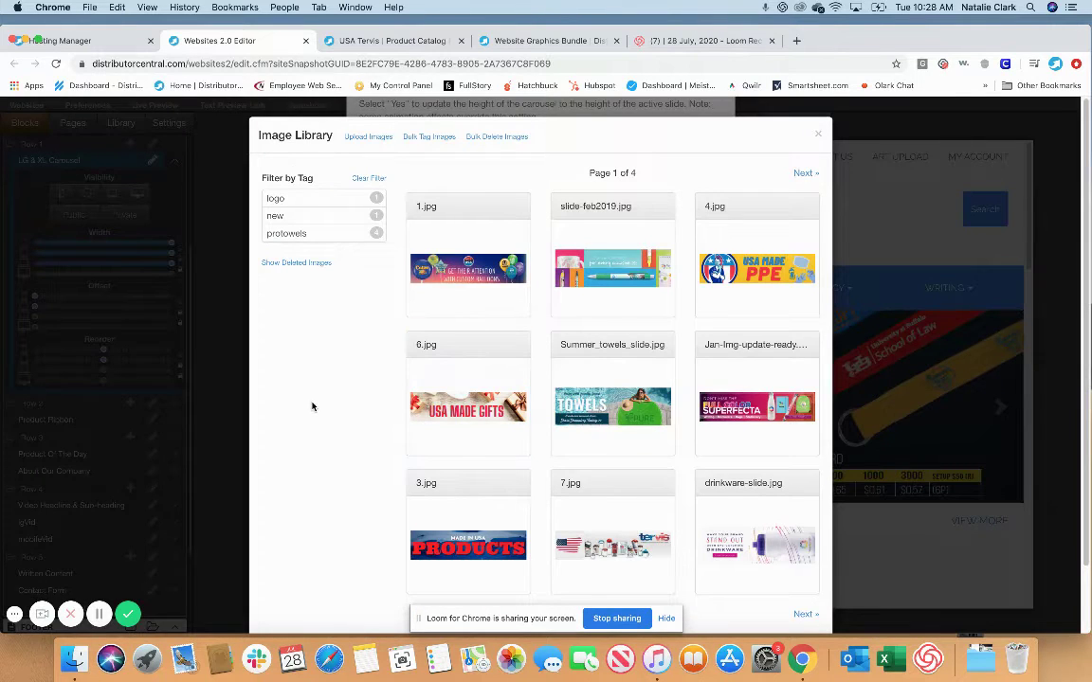
click(818, 133)
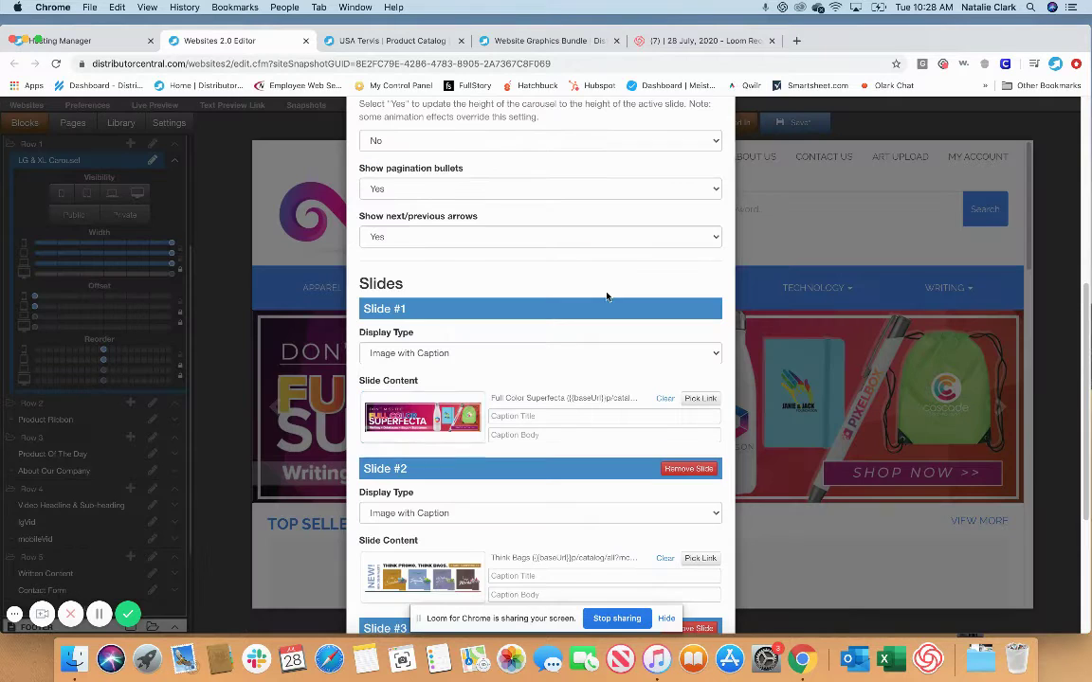
click(408, 426)
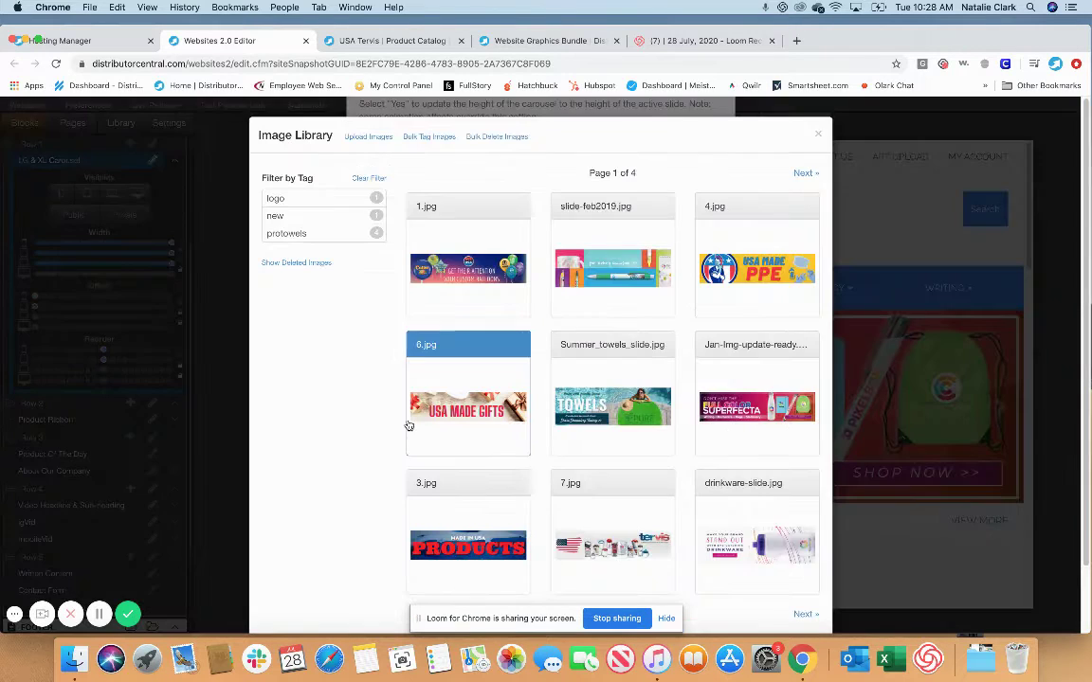
scroll(339, 390, down, 3)
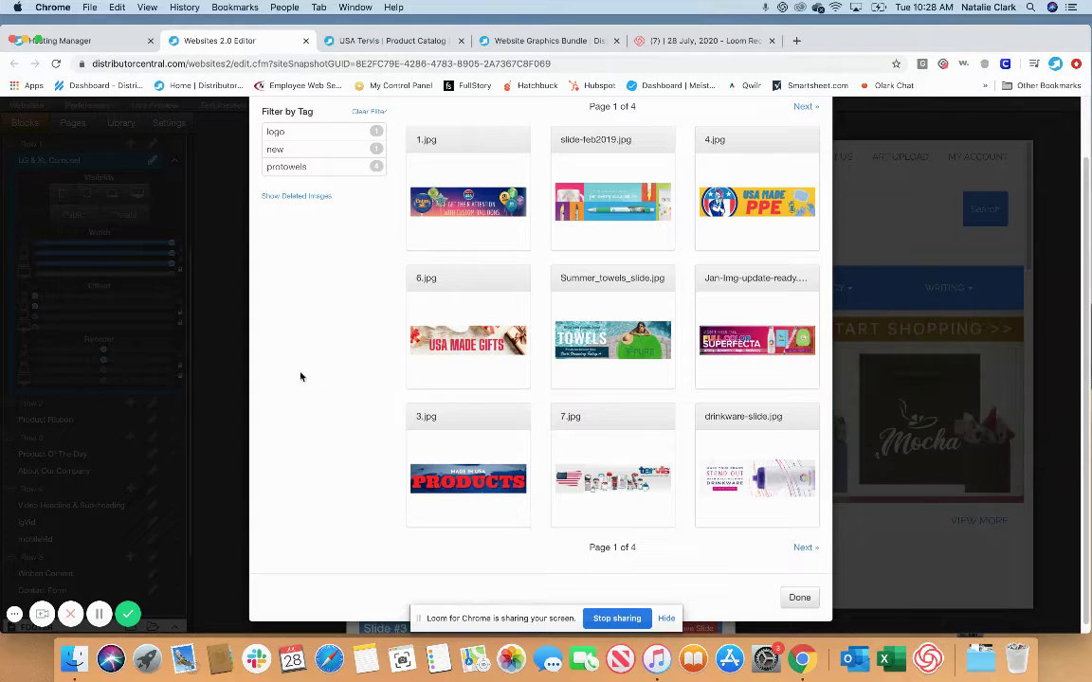
click(418, 195)
double_click(466, 206)
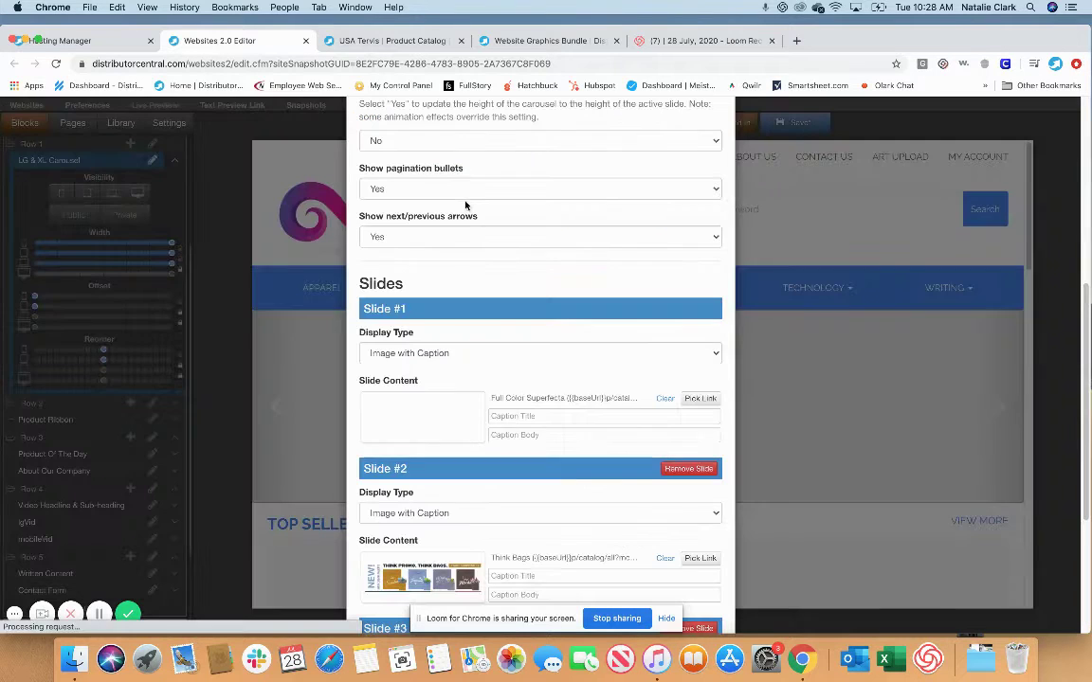
Step: Link Slide #1 of the carousel to the USA Balloons collection
click(699, 399)
scroll(570, 445, down, 10)
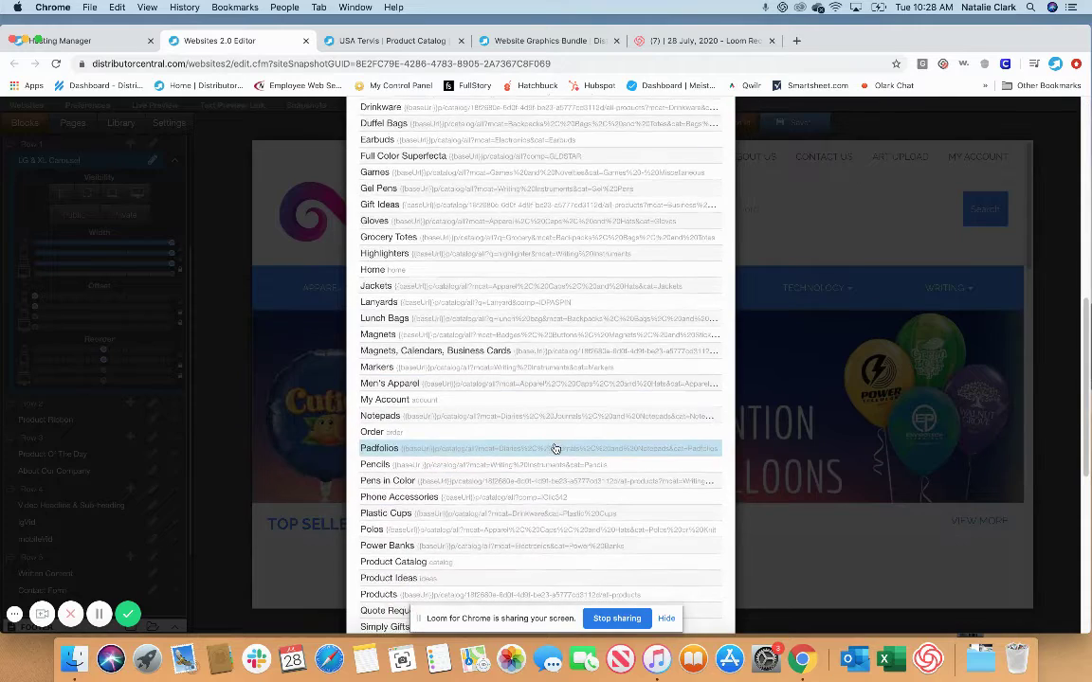
scroll(557, 447, down, 10)
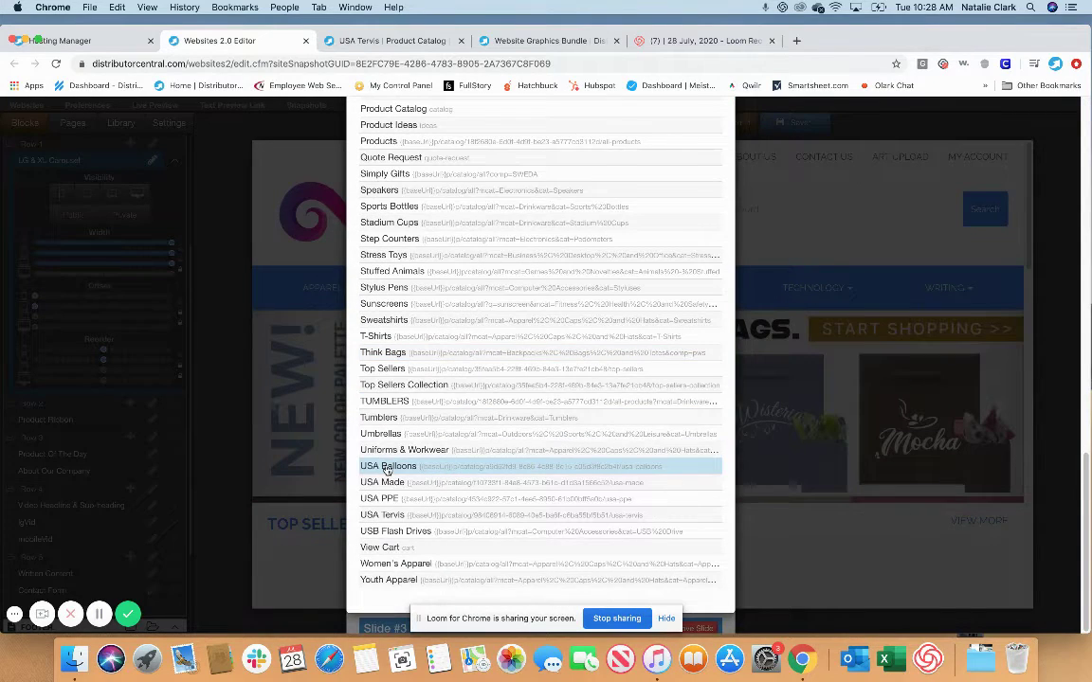
click(387, 467)
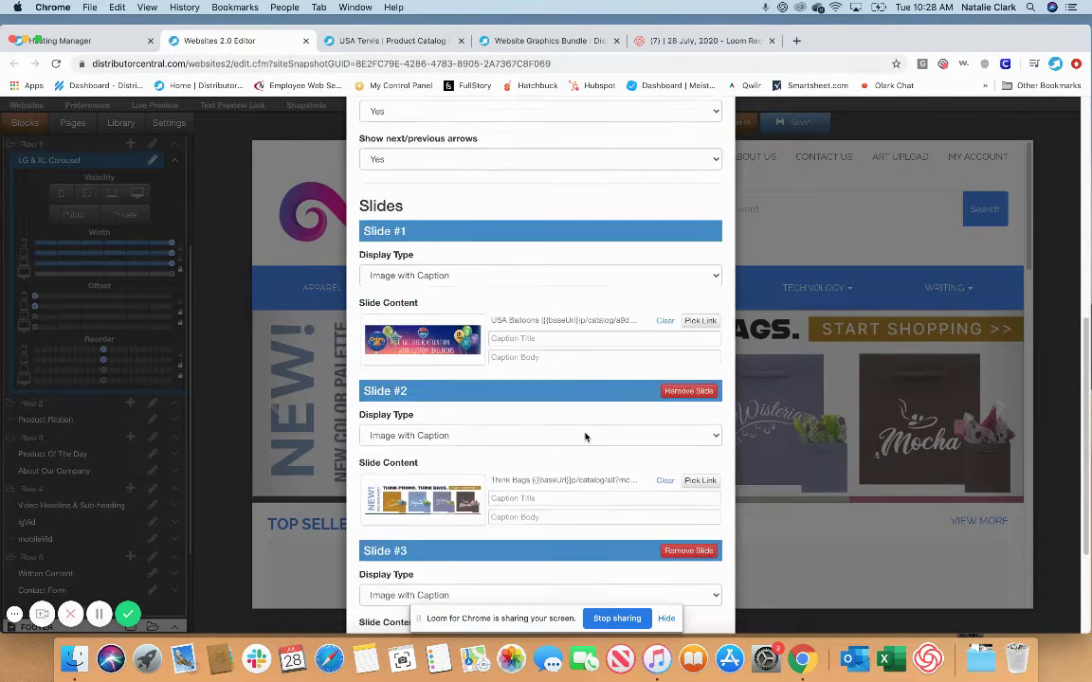
Step: Replace the image of Slide #2 in the carousel with the Made in USA Products banner 3.jpg
scroll(568, 431, down, 2)
click(379, 422)
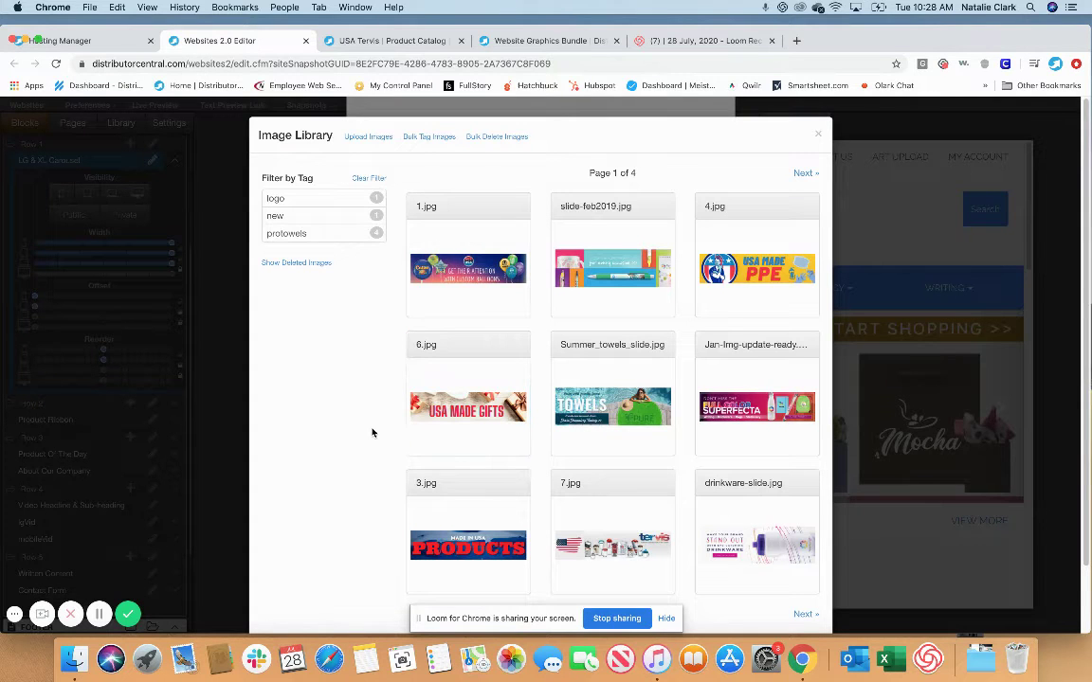
scroll(356, 434, down, 3)
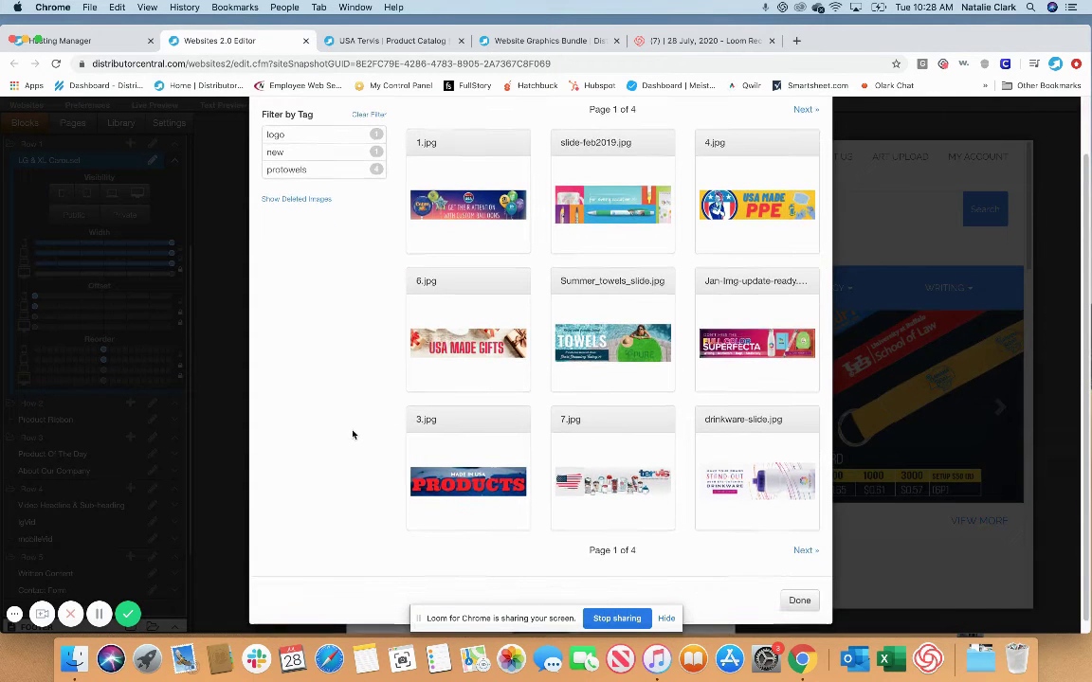
click(465, 478)
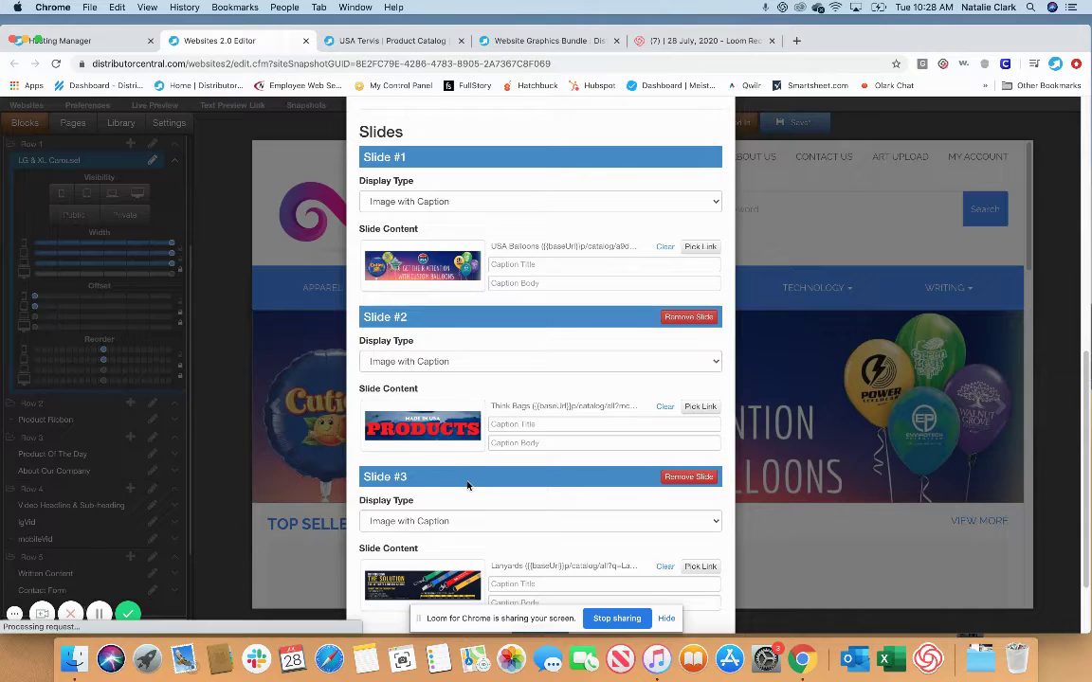
Step: Link Slide #2 of the carousel to the USA Made collection
click(700, 408)
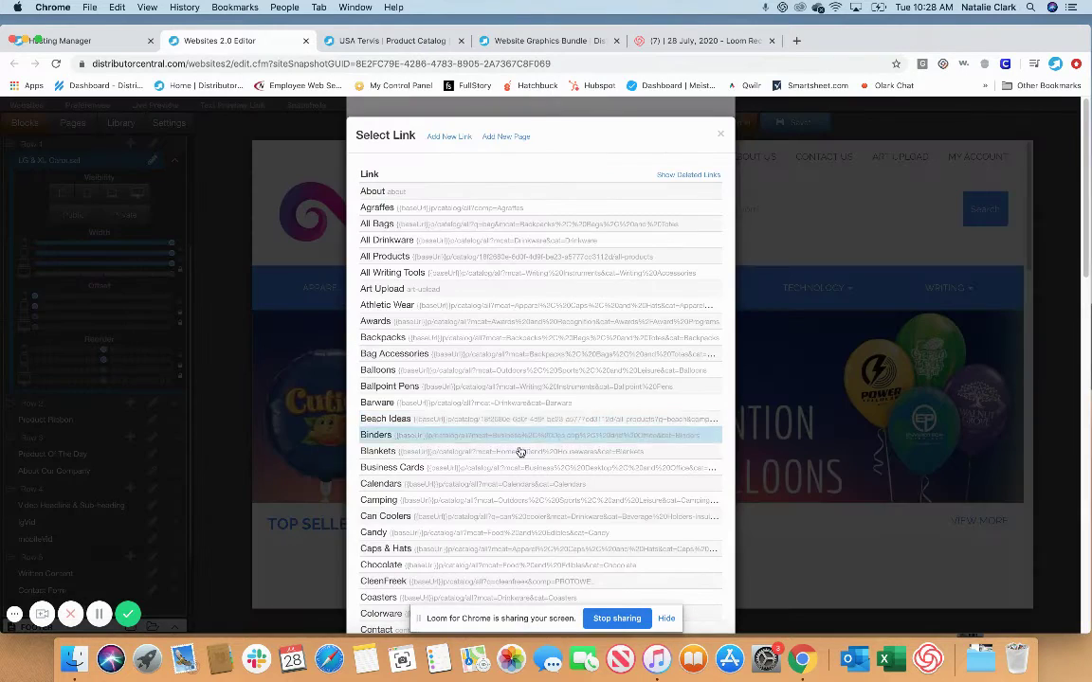
scroll(519, 452, down, 20)
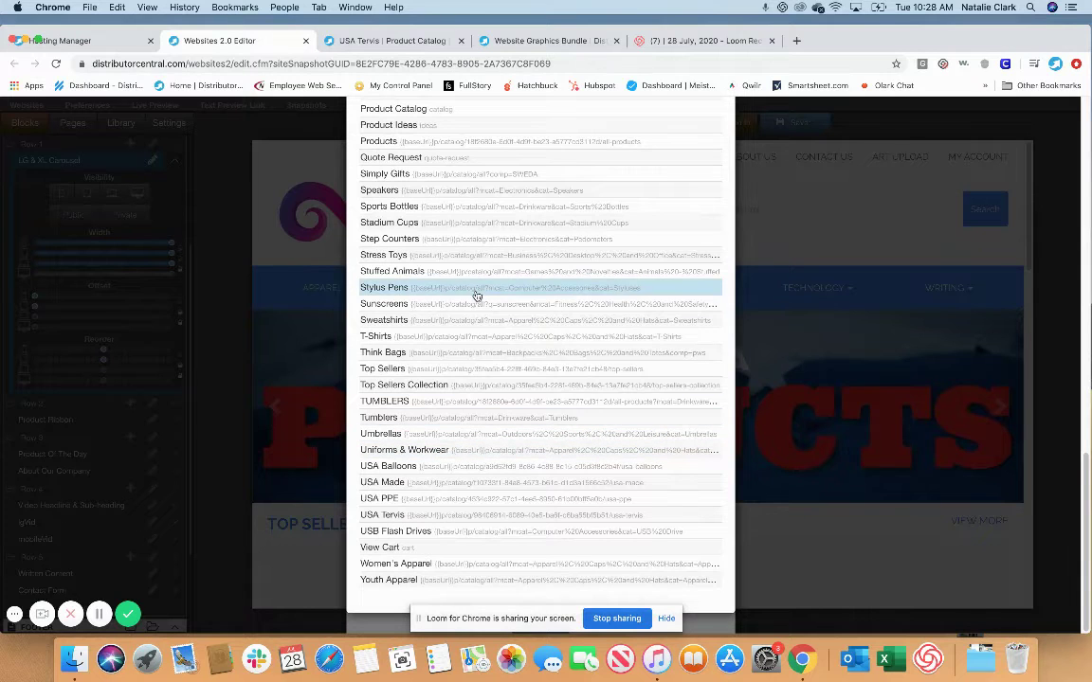
click(393, 483)
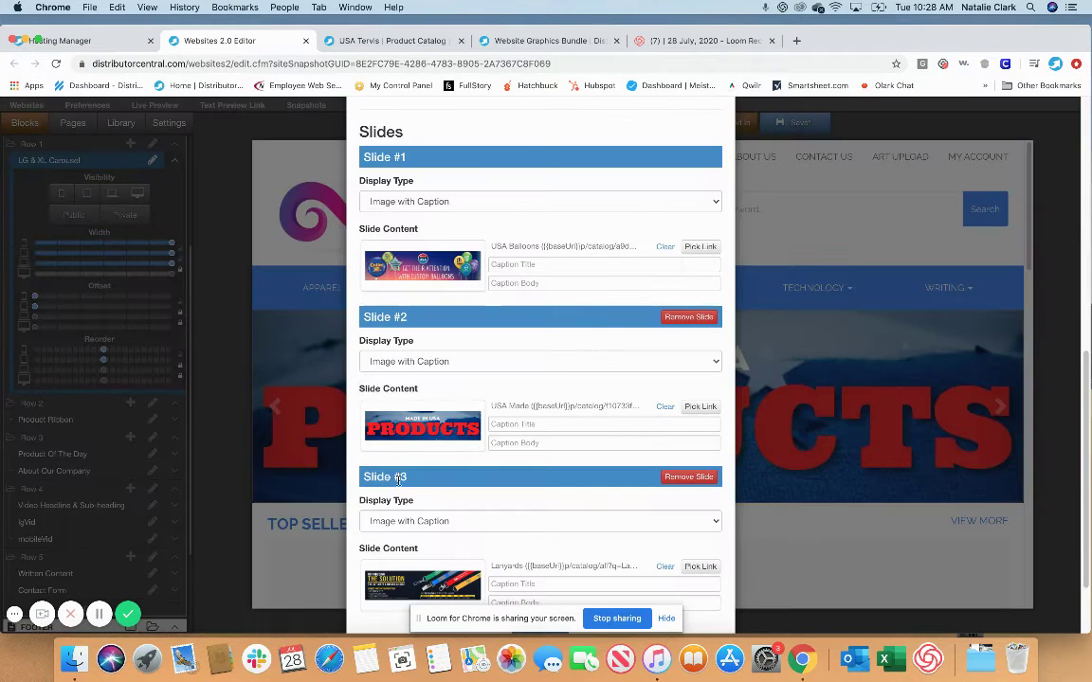
Step: Replace the image of Slide #3 with the Mask Up banner 2.jpg from page 2 of the image library
scroll(548, 490, down, 2)
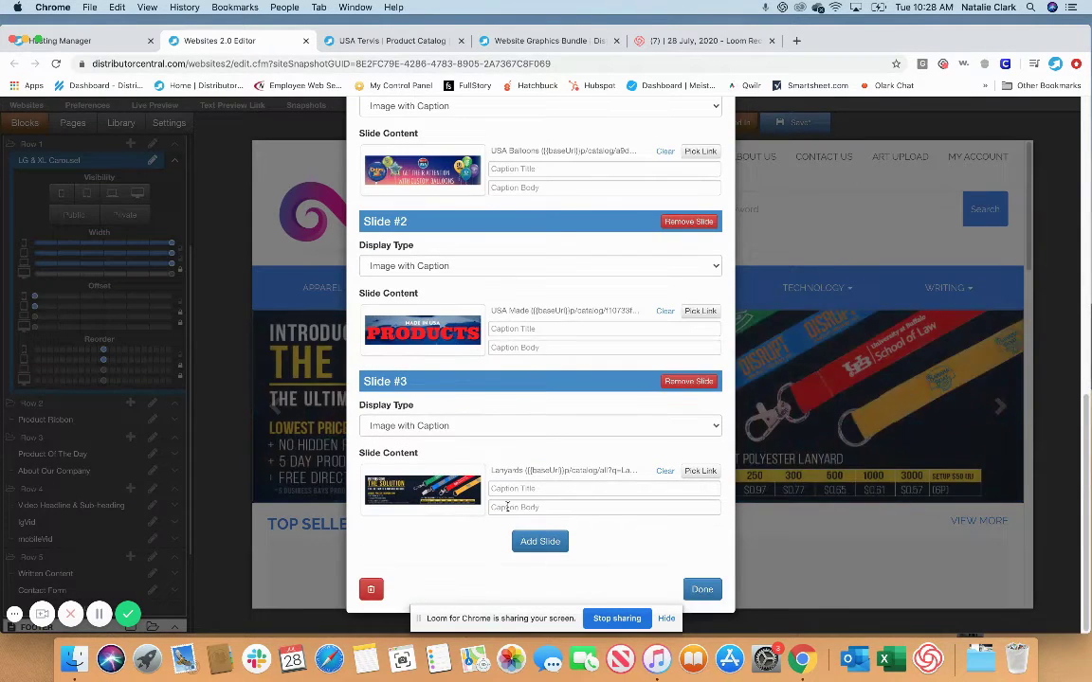
click(427, 495)
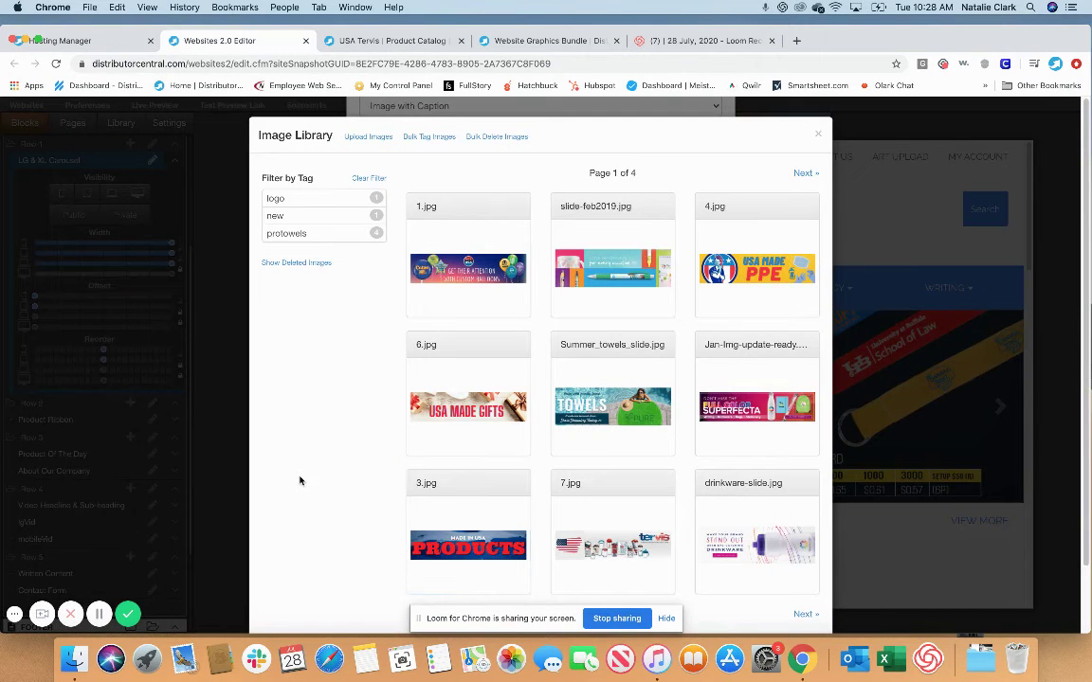
scroll(297, 474, down, 2)
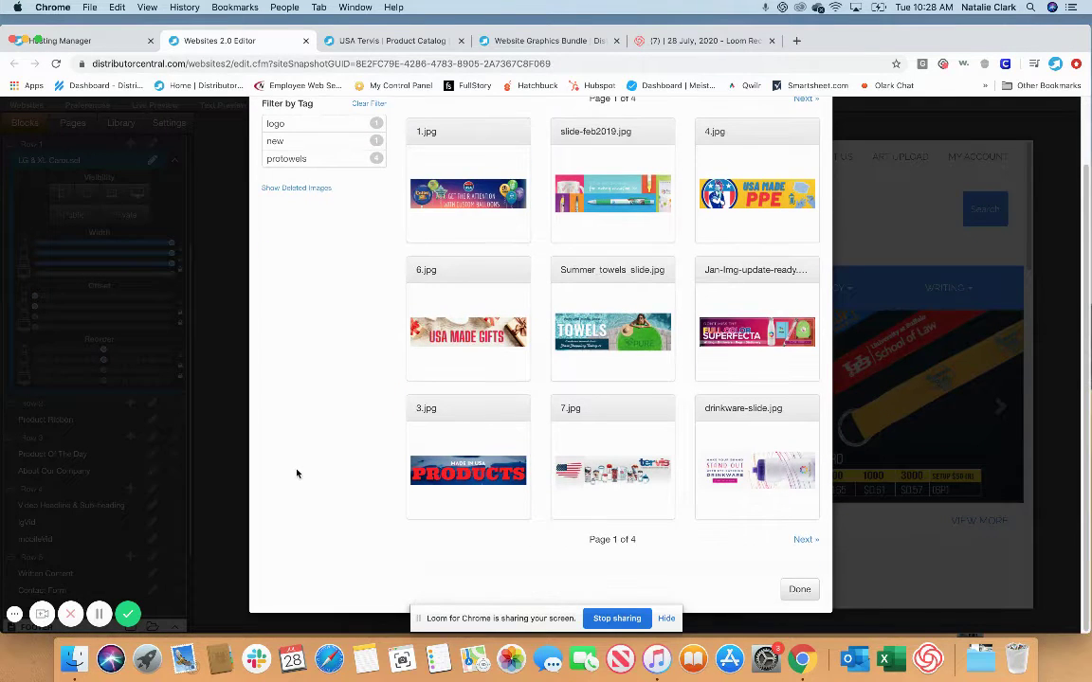
click(804, 541)
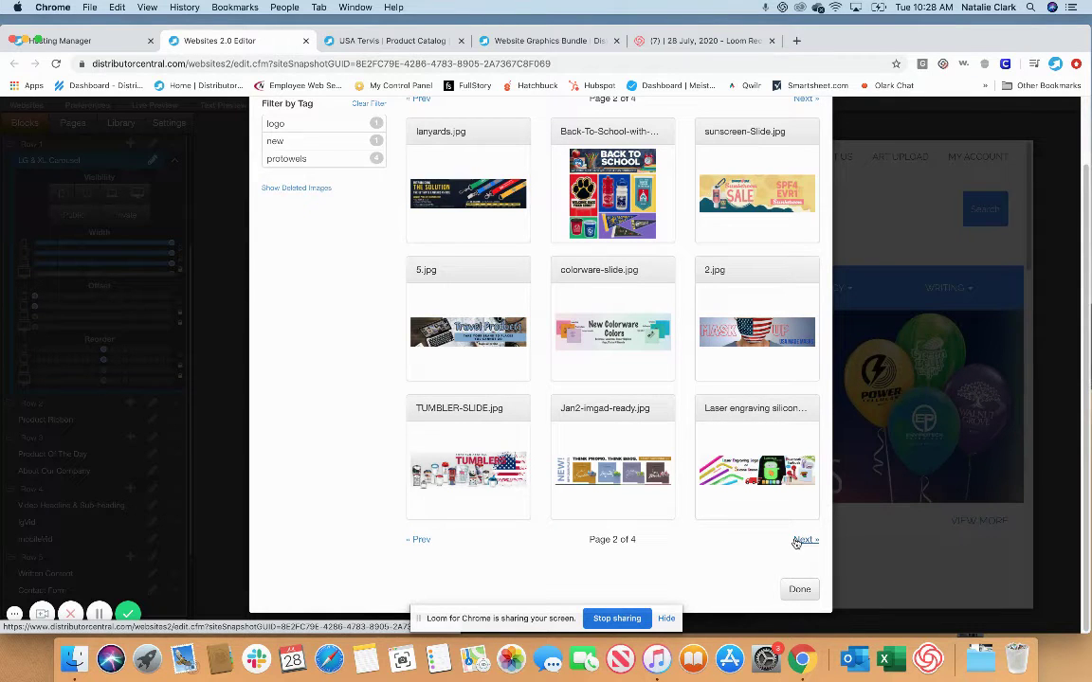
click(803, 541)
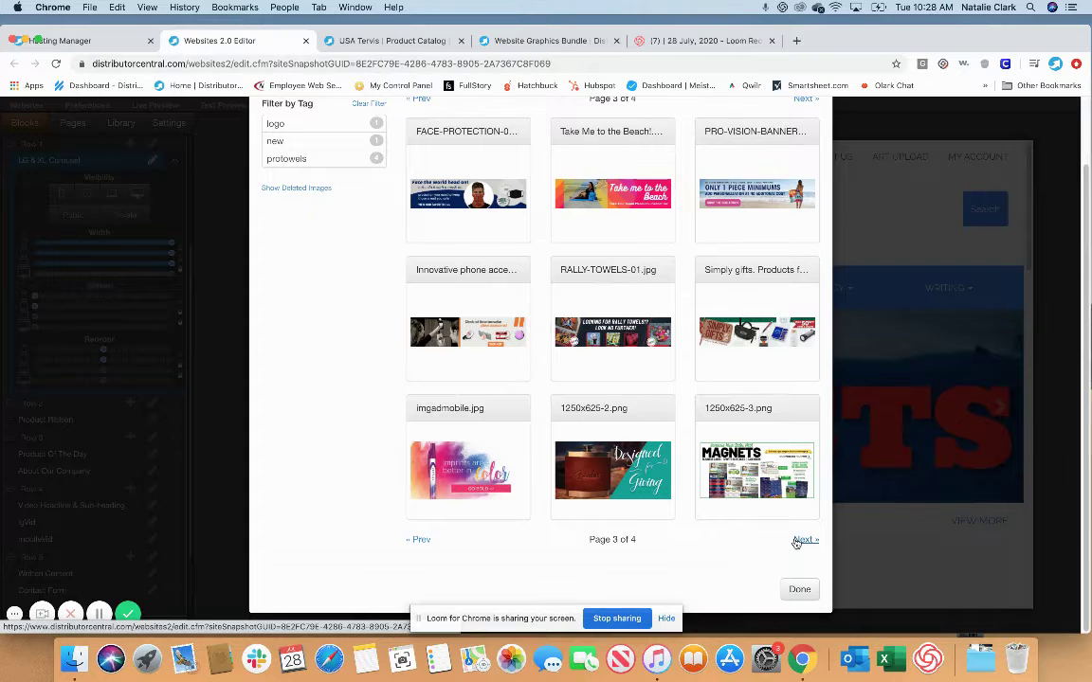
click(796, 541)
click(420, 478)
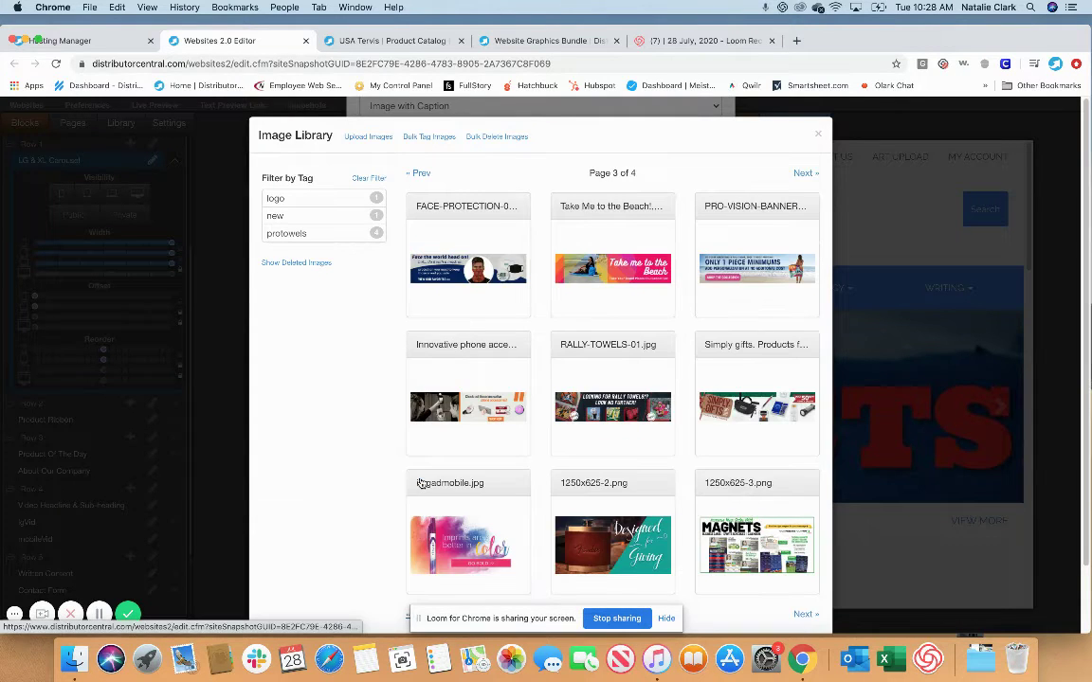
scroll(377, 560, down, 2)
click(420, 540)
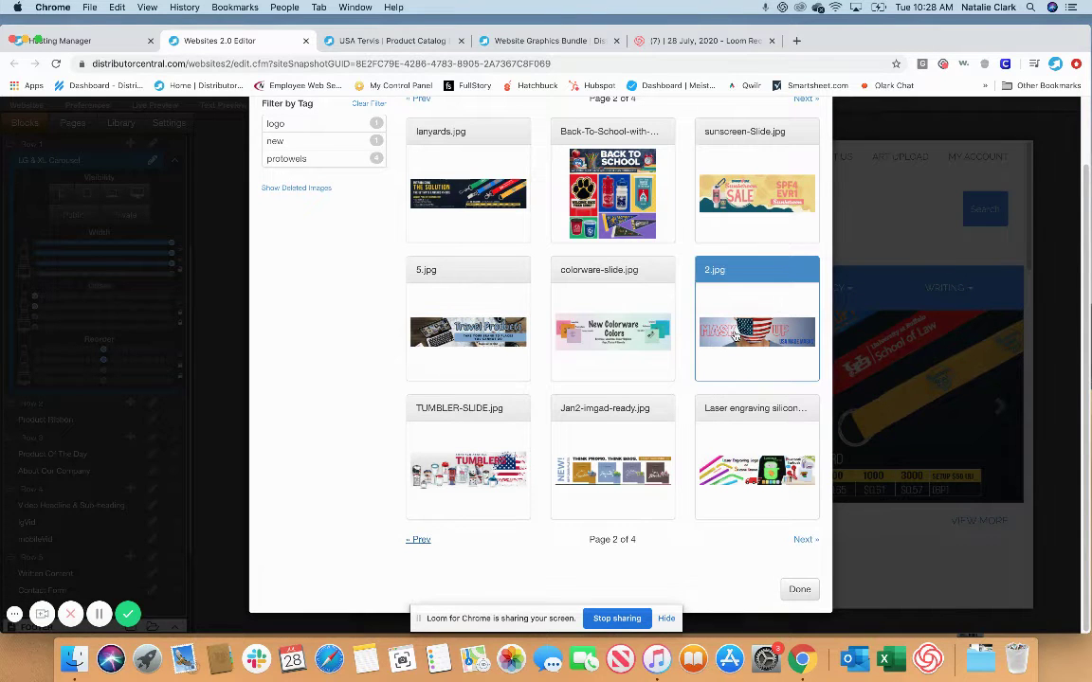
click(721, 353)
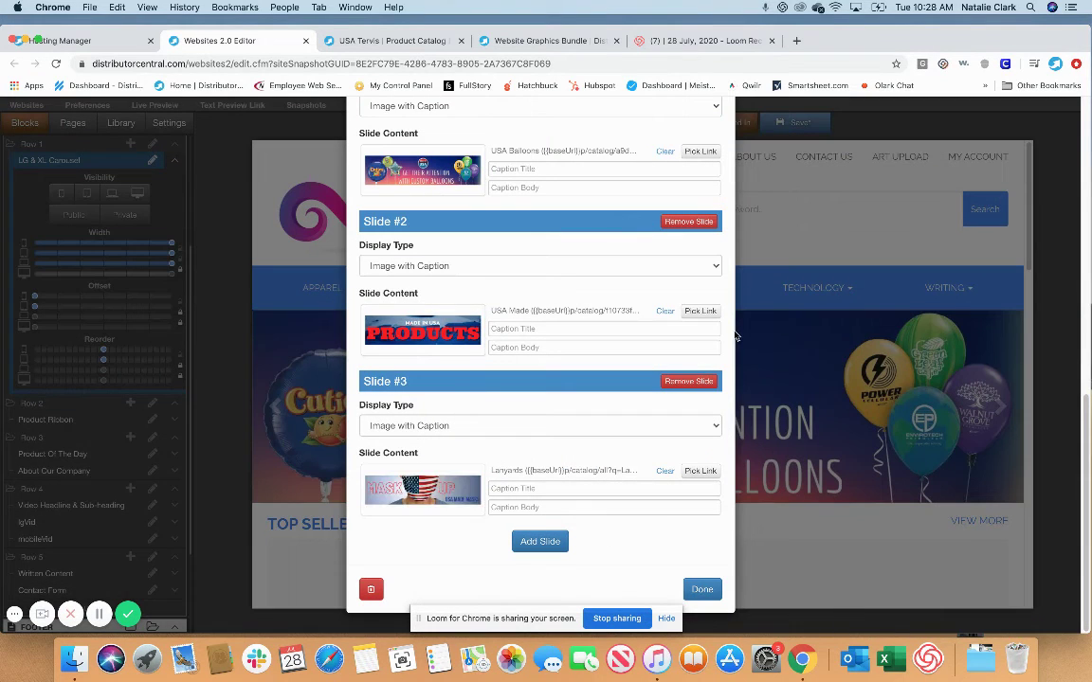
click(701, 471)
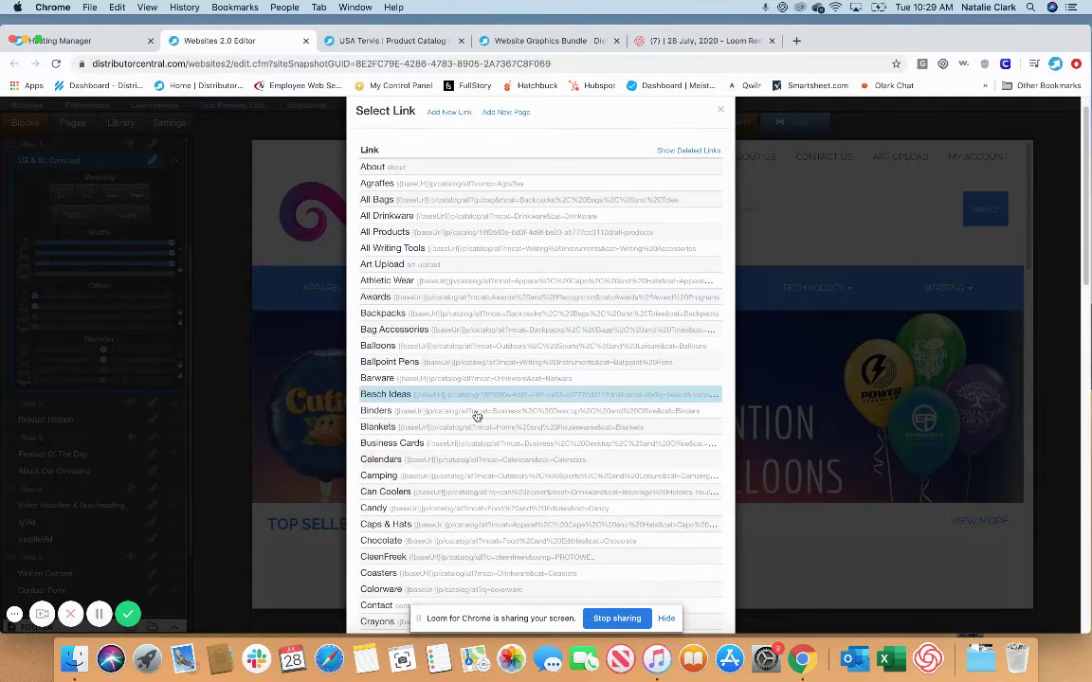
scroll(475, 415, down, 10)
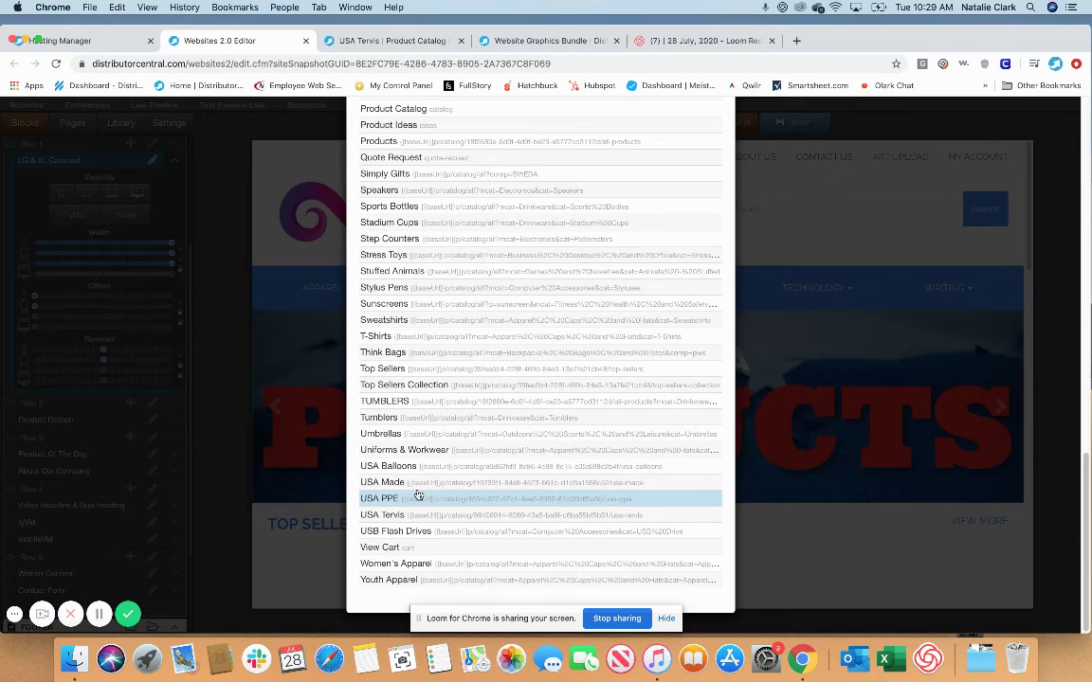
scroll(427, 436, up, 5)
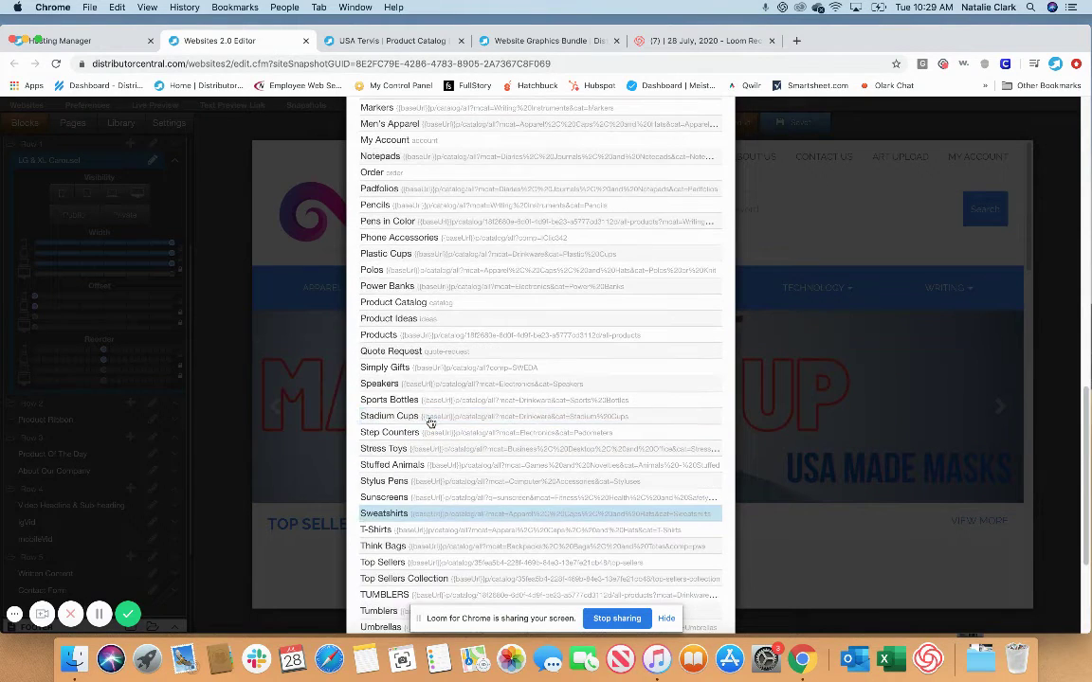
scroll(429, 422, up, 8)
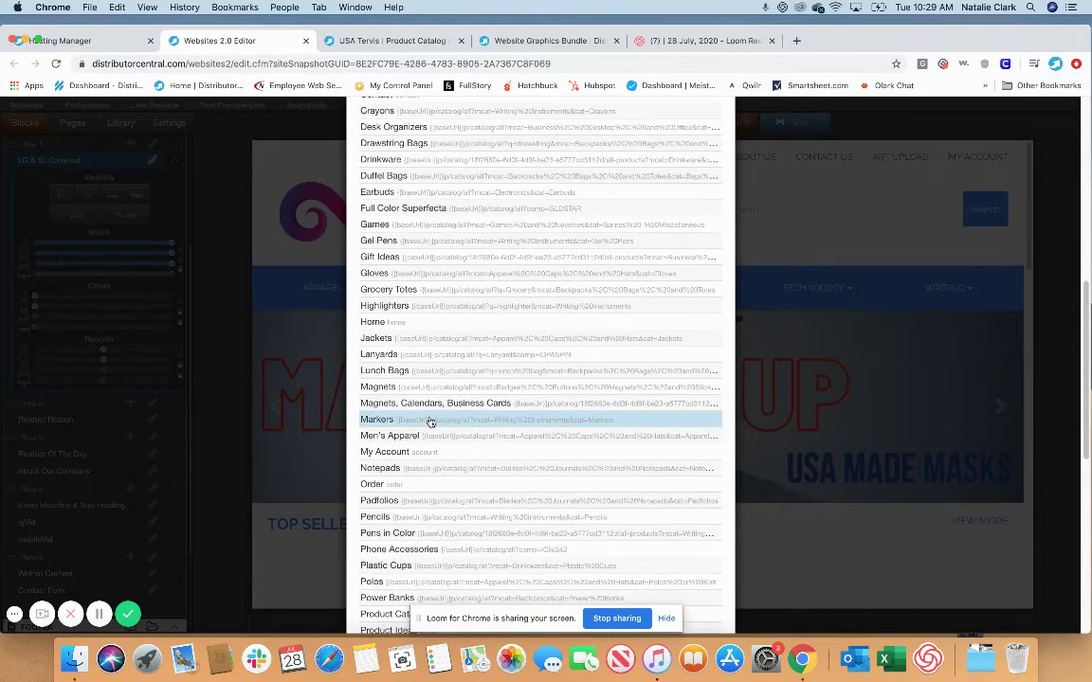
scroll(429, 422, up, 10)
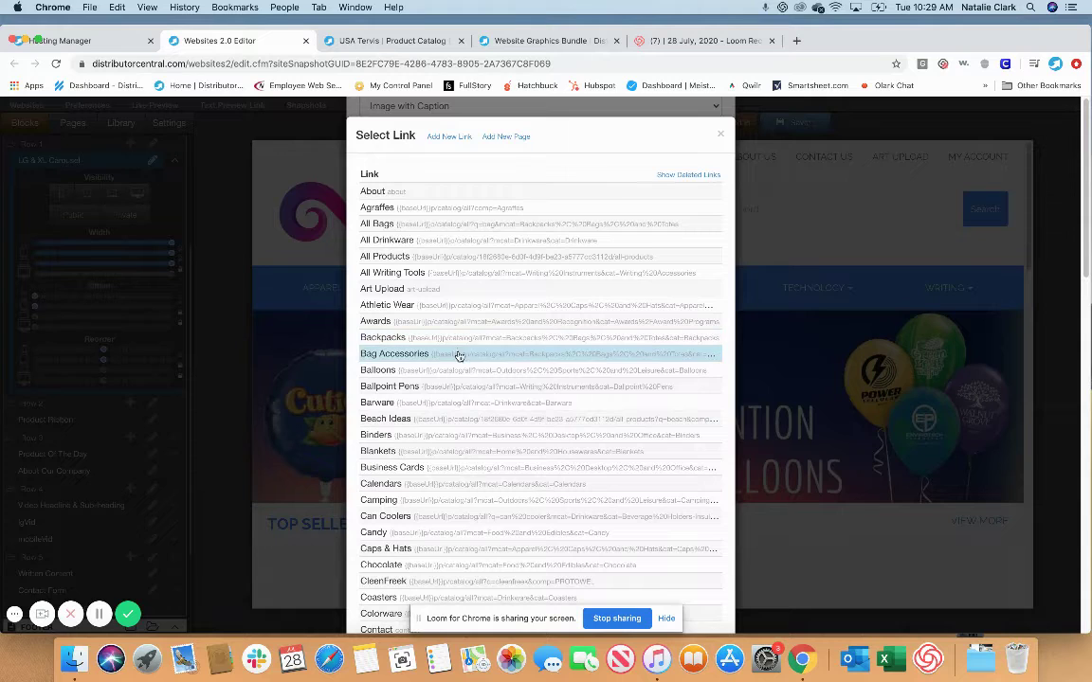
click(720, 135)
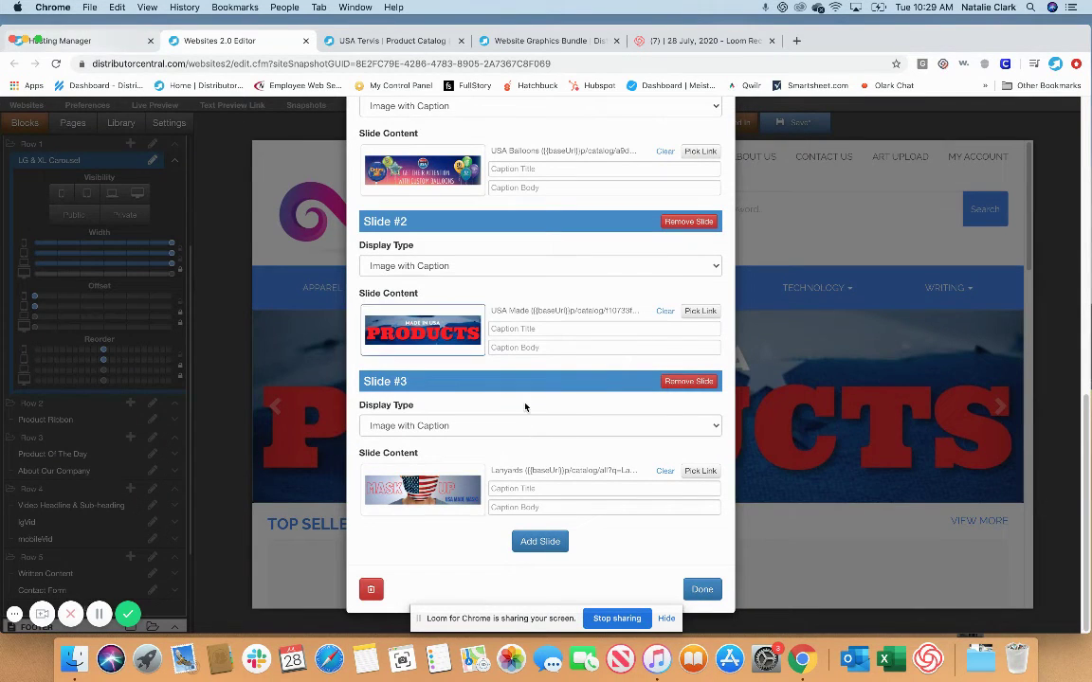
Step: Start a new link from Slide #3's link selection and name it USA Masks
click(700, 473)
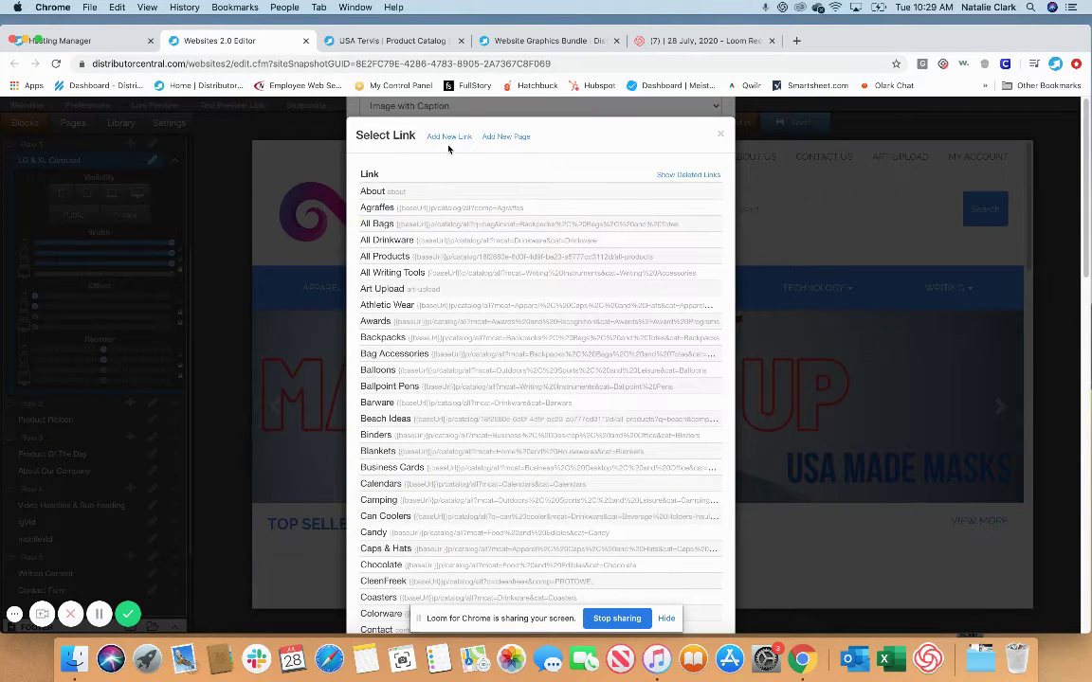
click(449, 138)
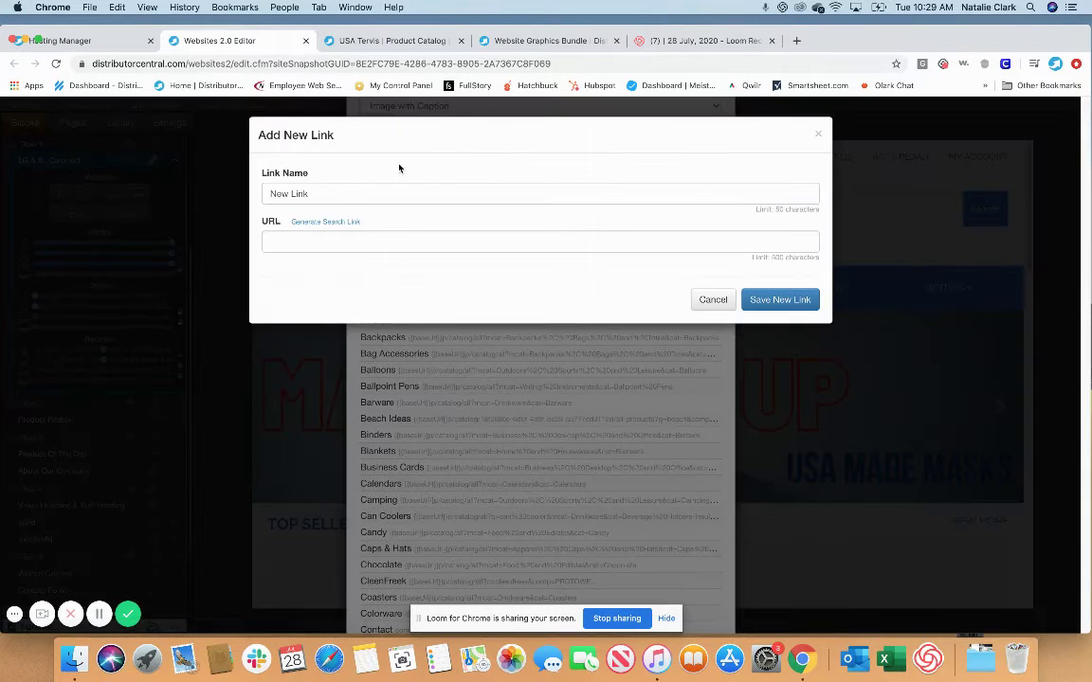
triple_click(348, 194)
text(USA)
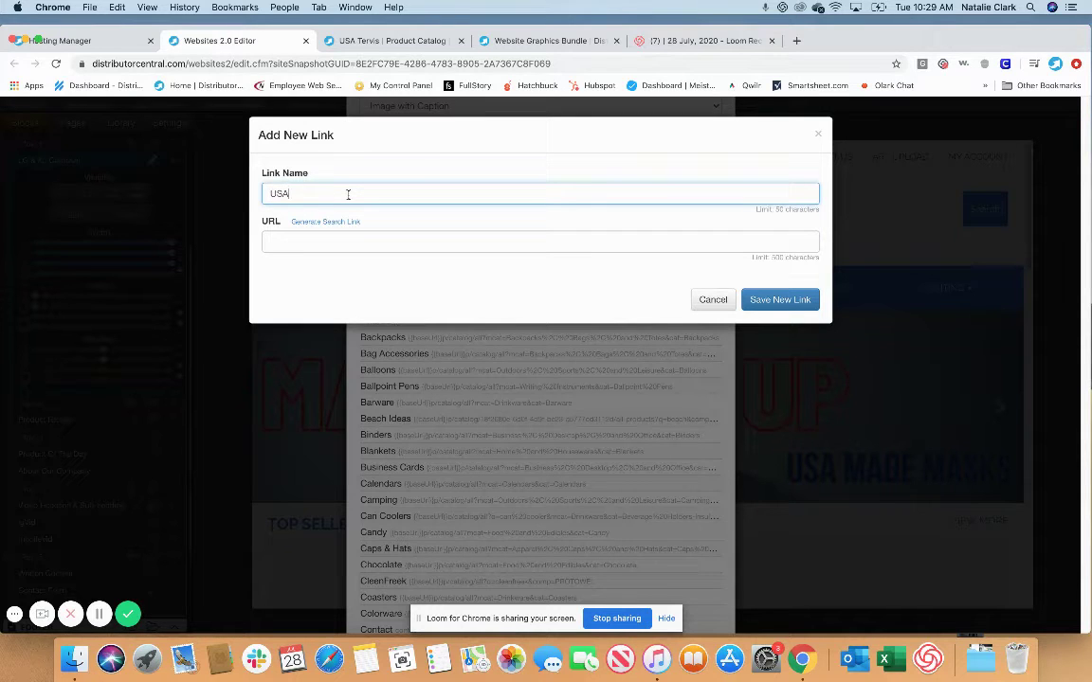
text( Masks)
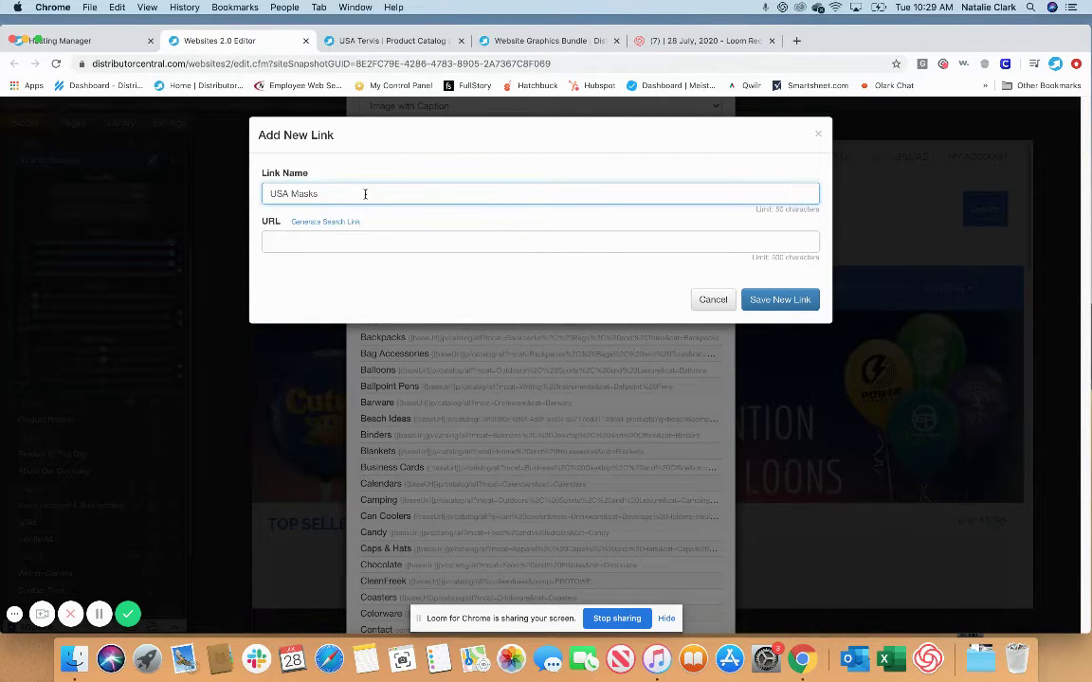
Step: Set up a search link for the new link's URL, using the USA Made collection and the search query mask
click(312, 222)
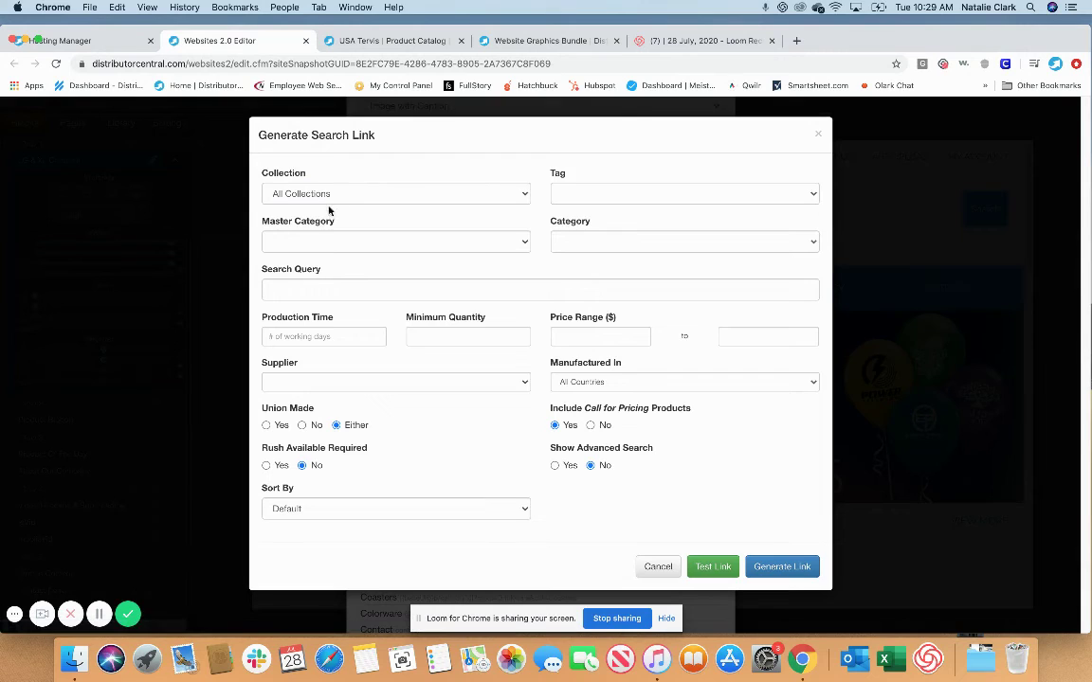
click(331, 196)
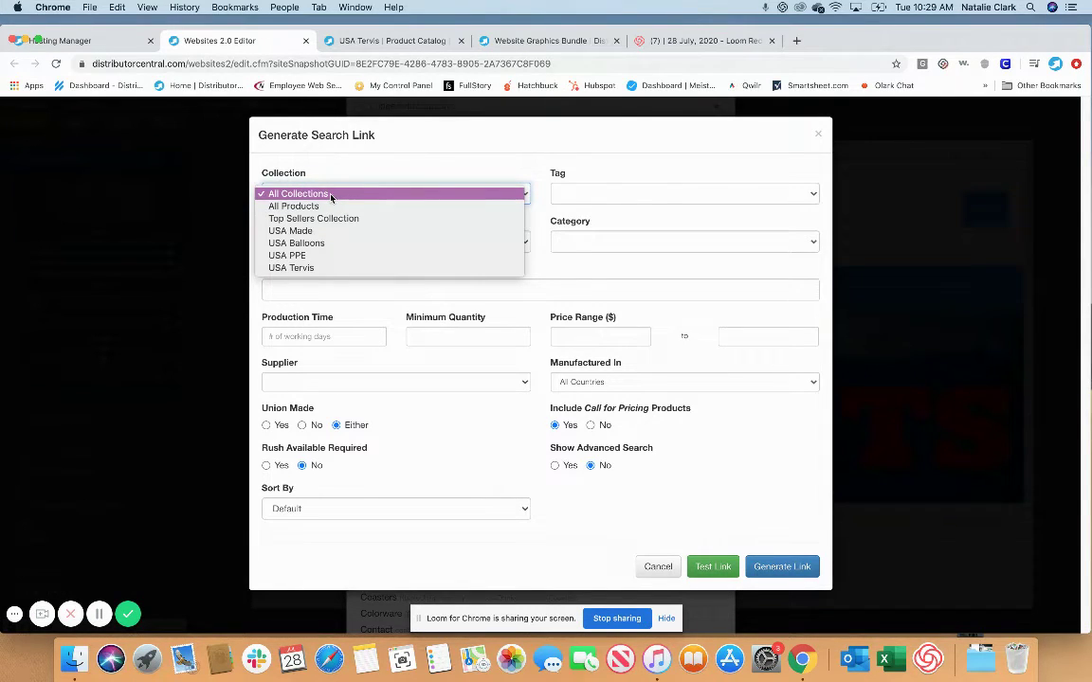
click(305, 232)
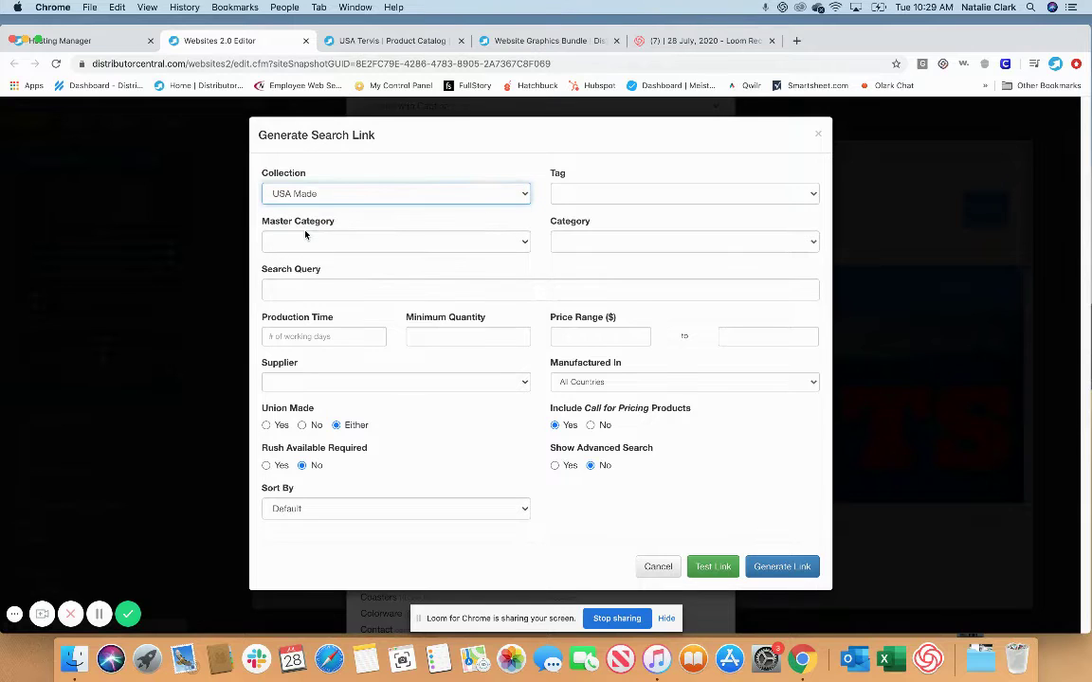
click(304, 294)
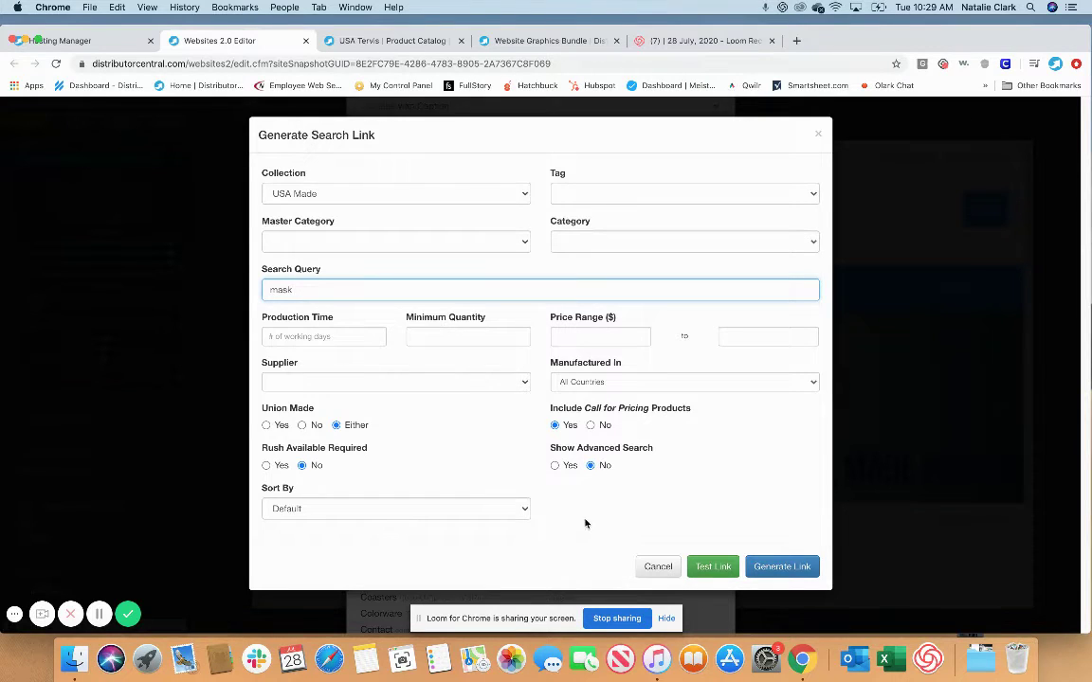
Step: Test the mask search link in a preview, generate it as the URL and save the USA Masks link
click(706, 567)
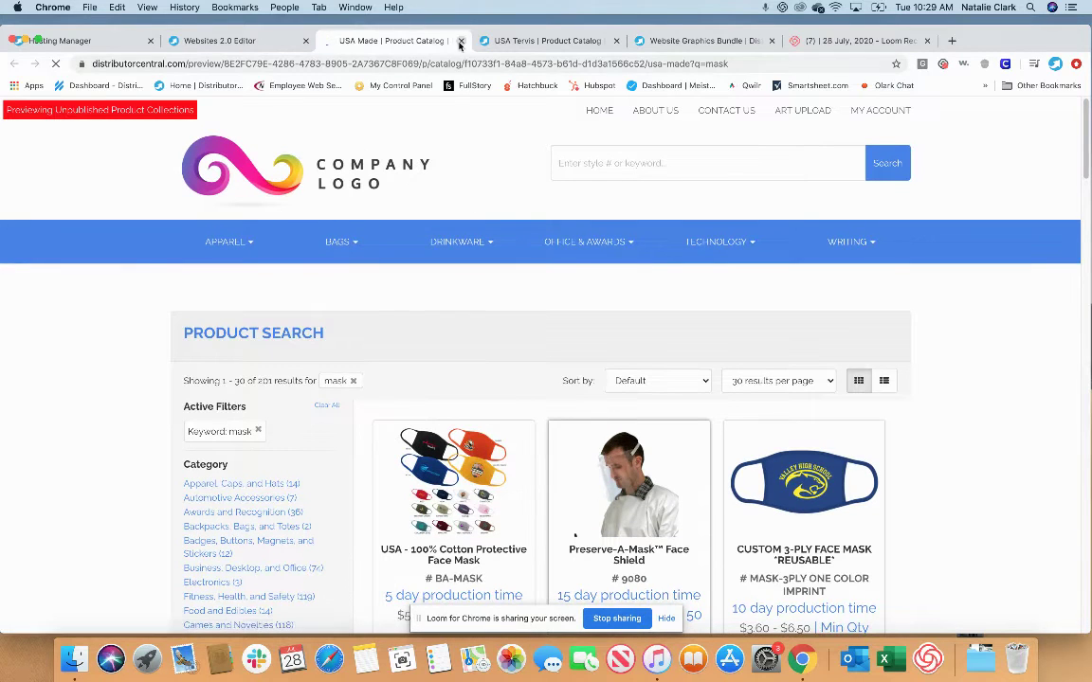
key(super+w)
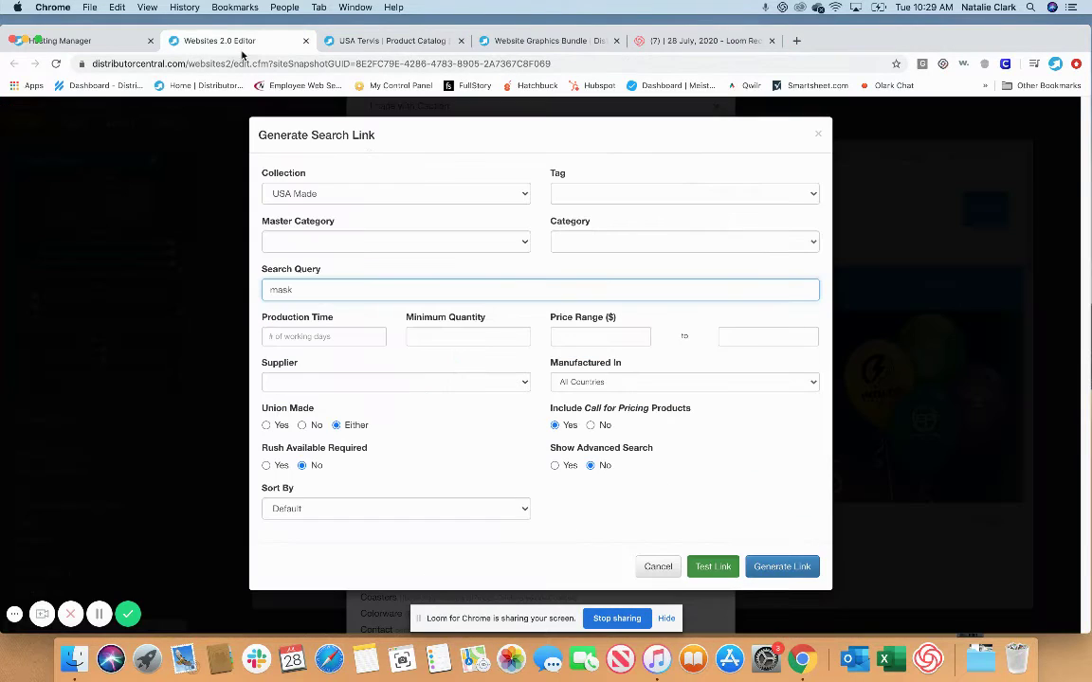
click(773, 567)
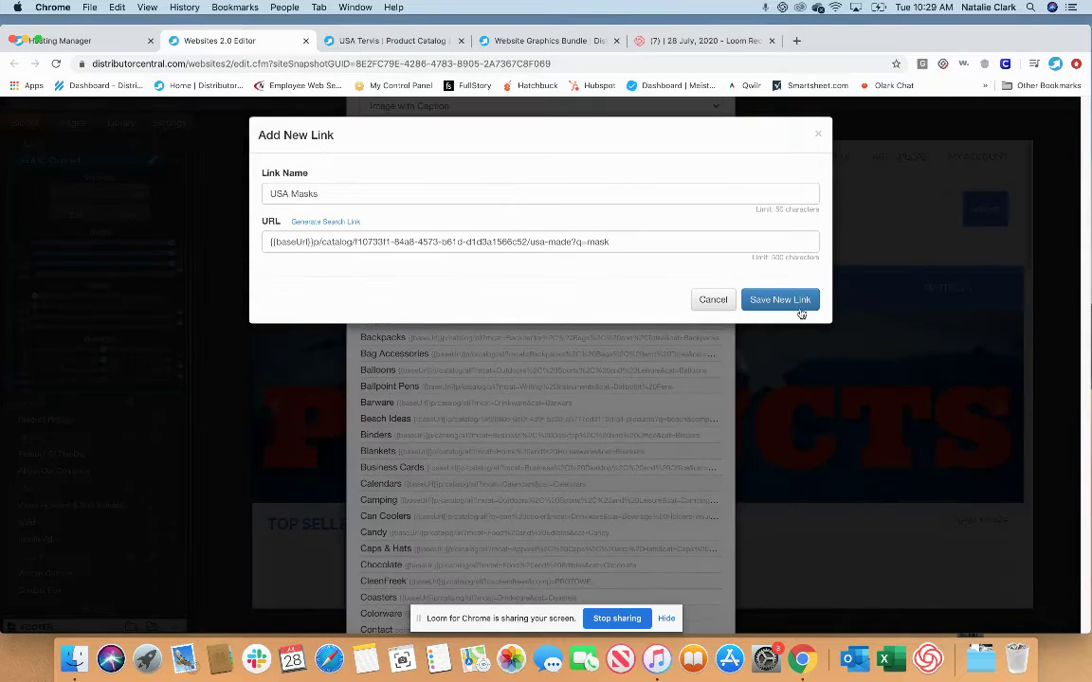
click(780, 300)
Step: Link Slide #3 of the carousel to USA Masks and finish editing the carousel block
scroll(456, 424, down, 5)
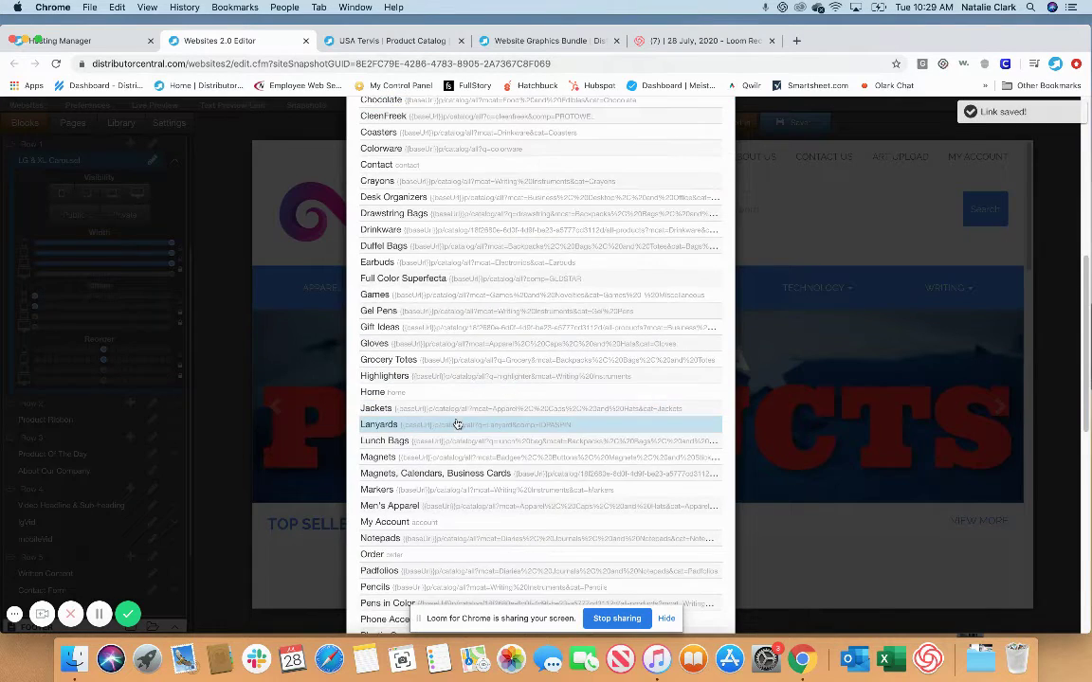
scroll(456, 424, down, 10)
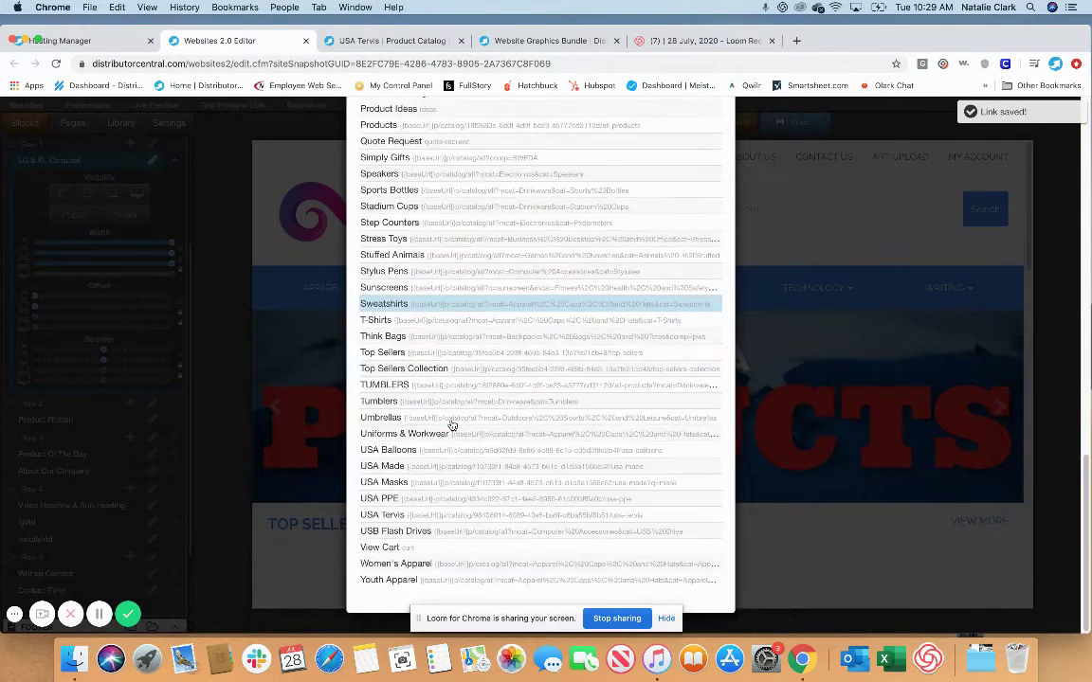
click(394, 487)
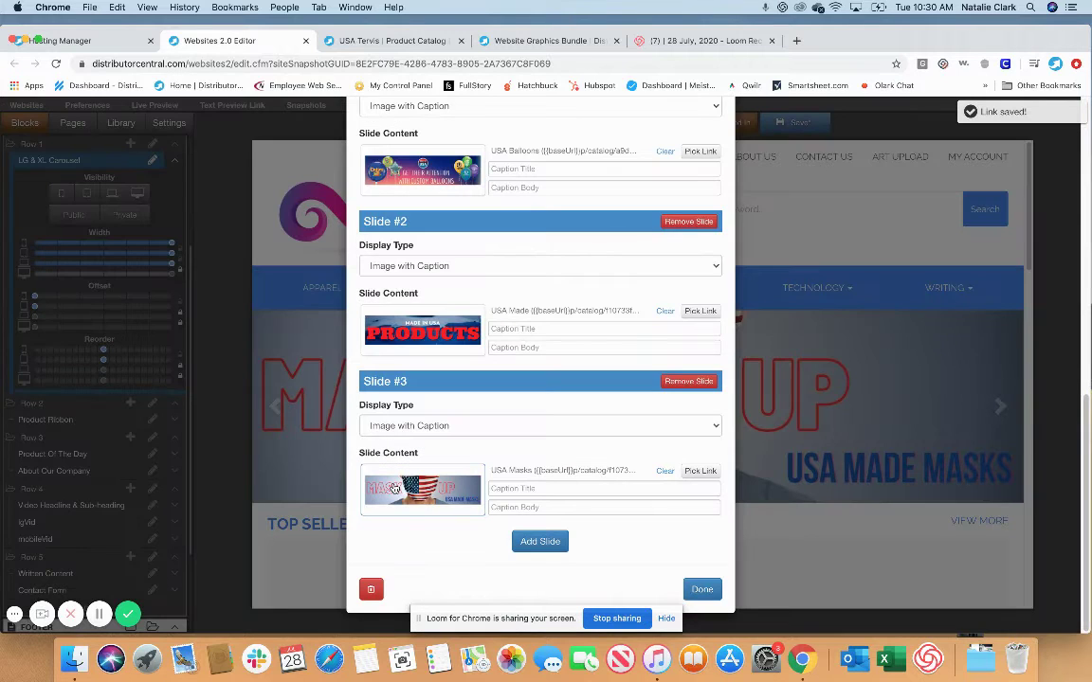
click(701, 589)
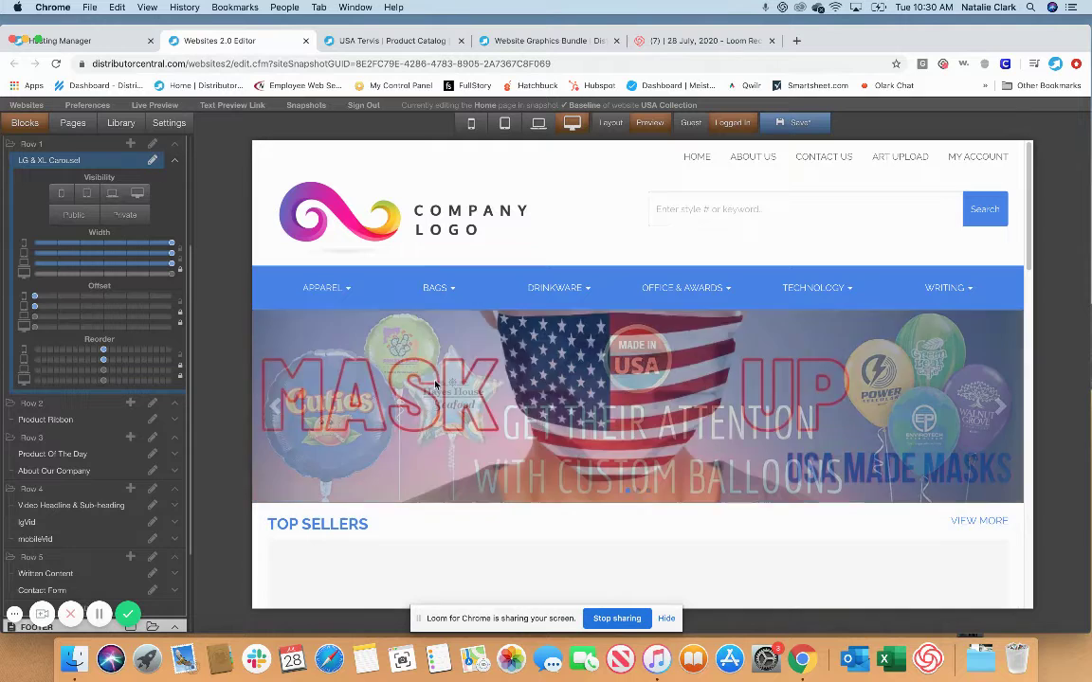
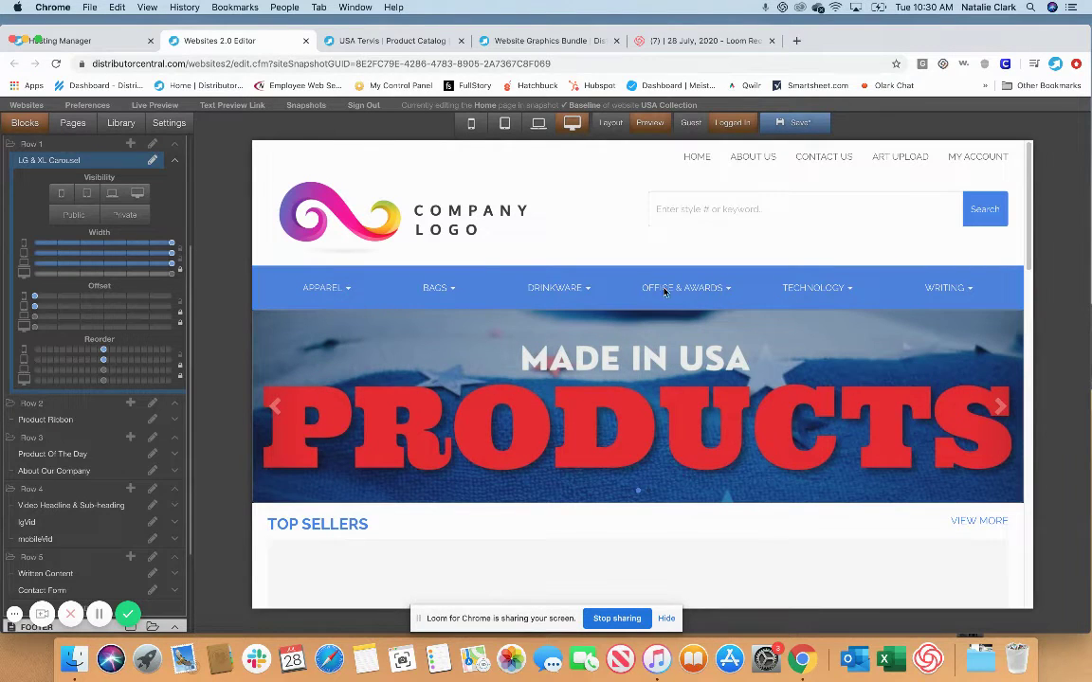
Step: Open the site's Link Bar block for editing and add a dropdown group named Made in USA
click(558, 291)
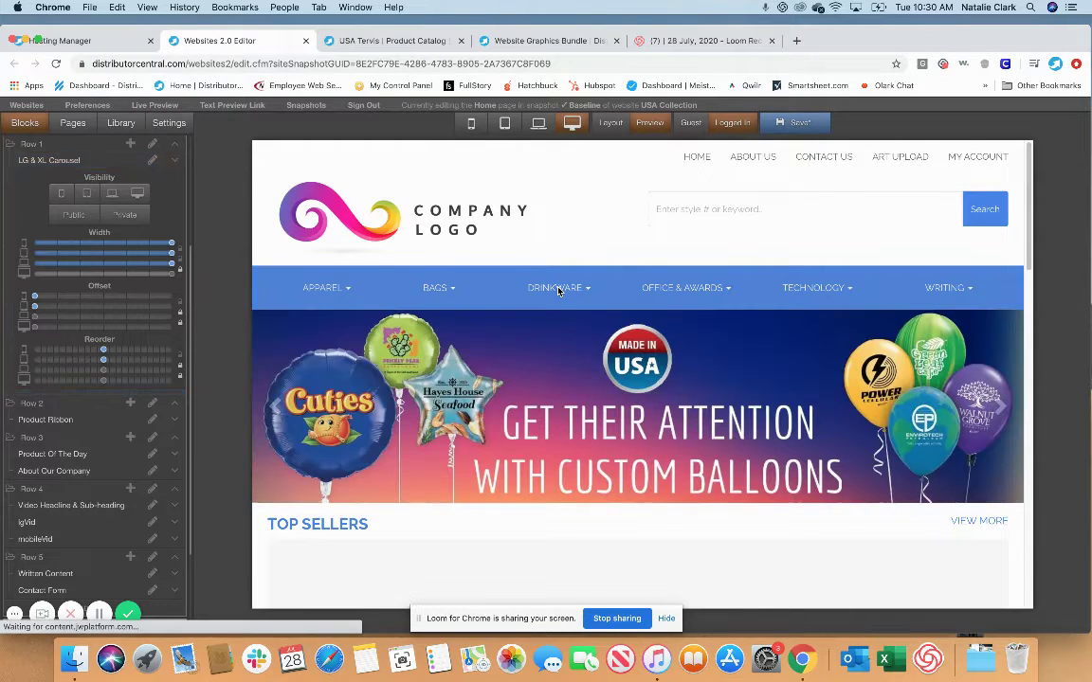
double_click(558, 291)
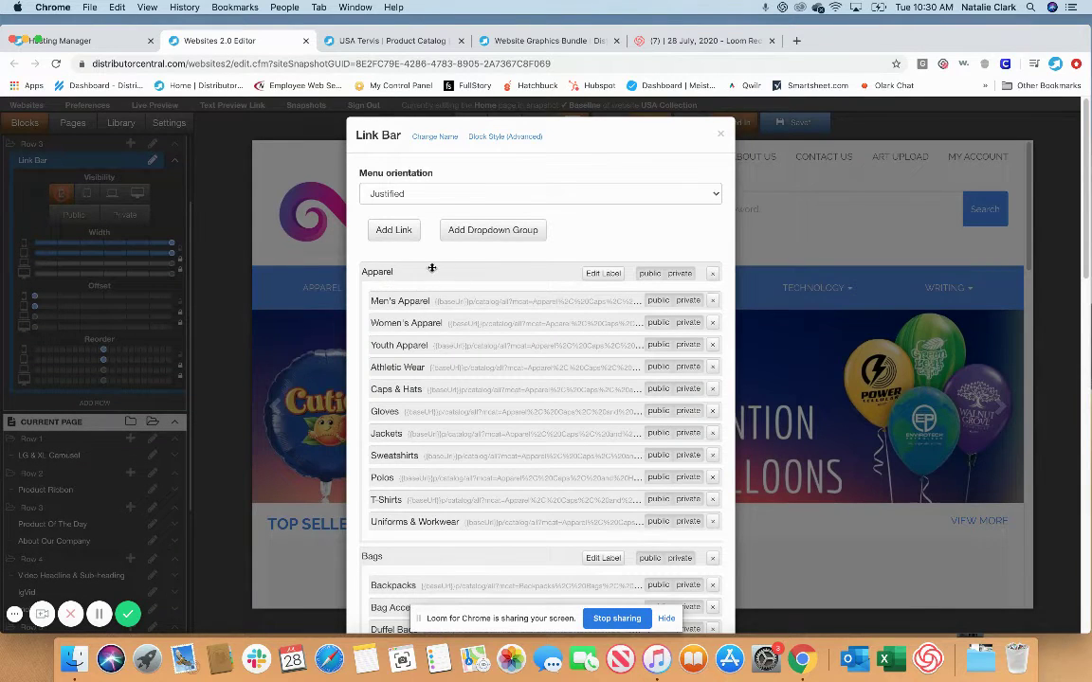
click(478, 234)
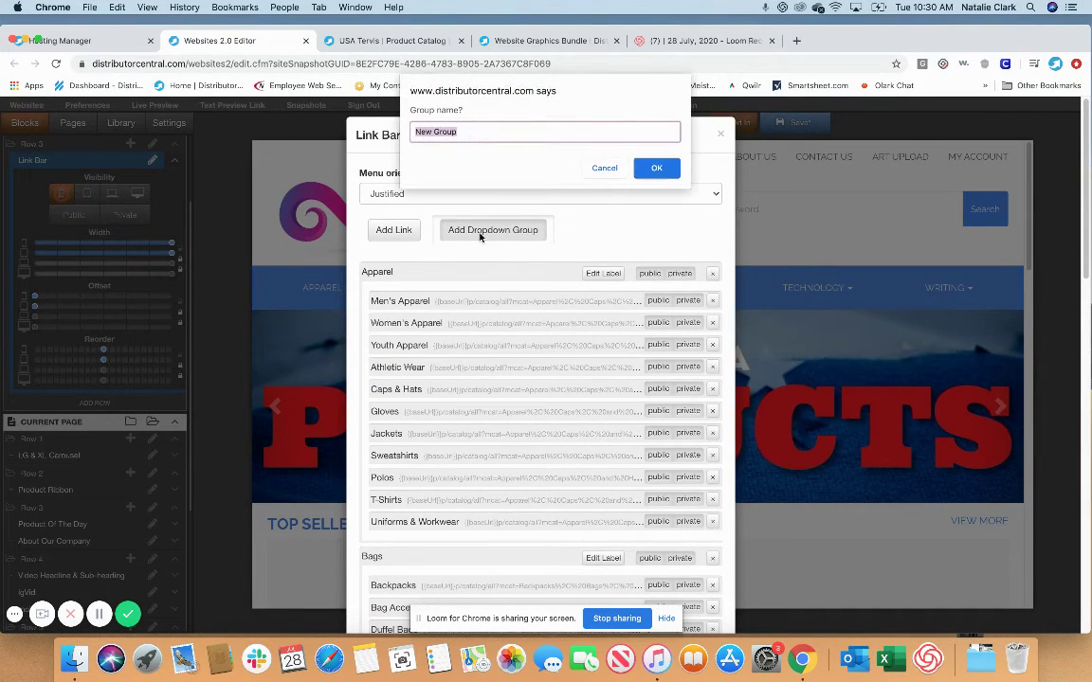
text(Mac)
click(656, 169)
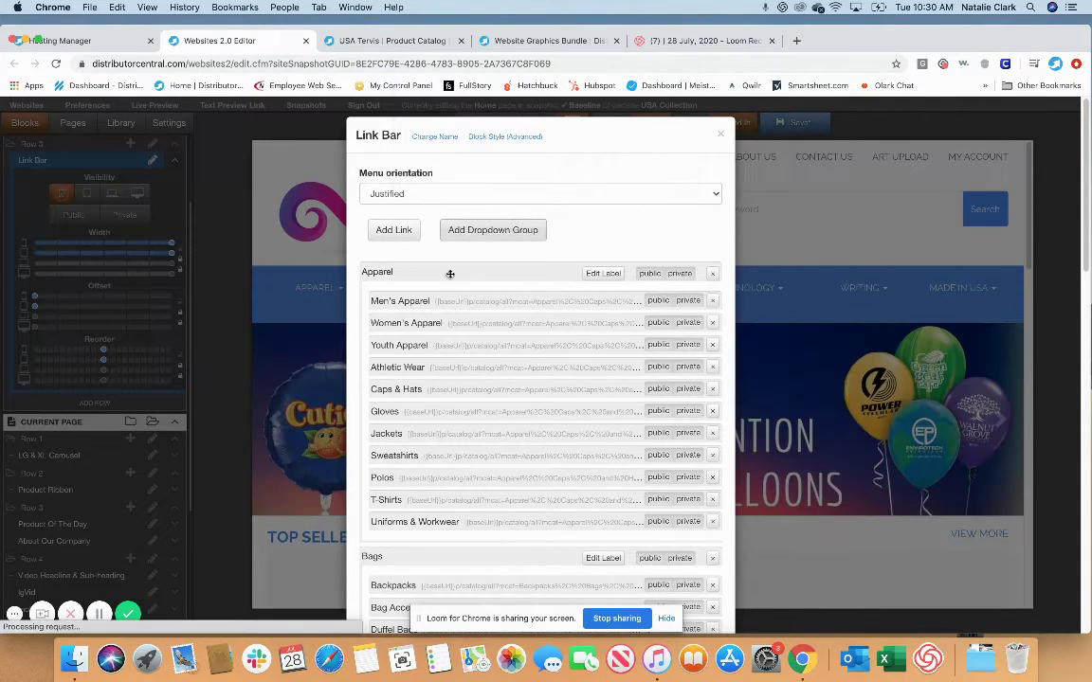
Step: Start a new link from the Link Bar's link selection and name it USA Hats
click(393, 231)
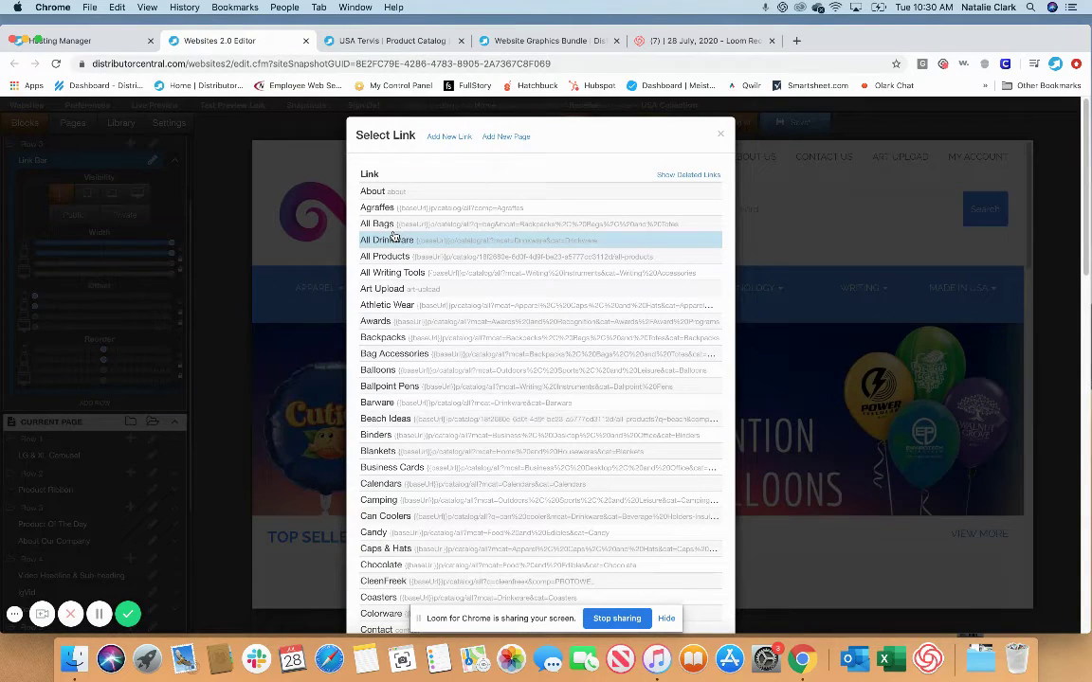
scroll(414, 345, down, 10)
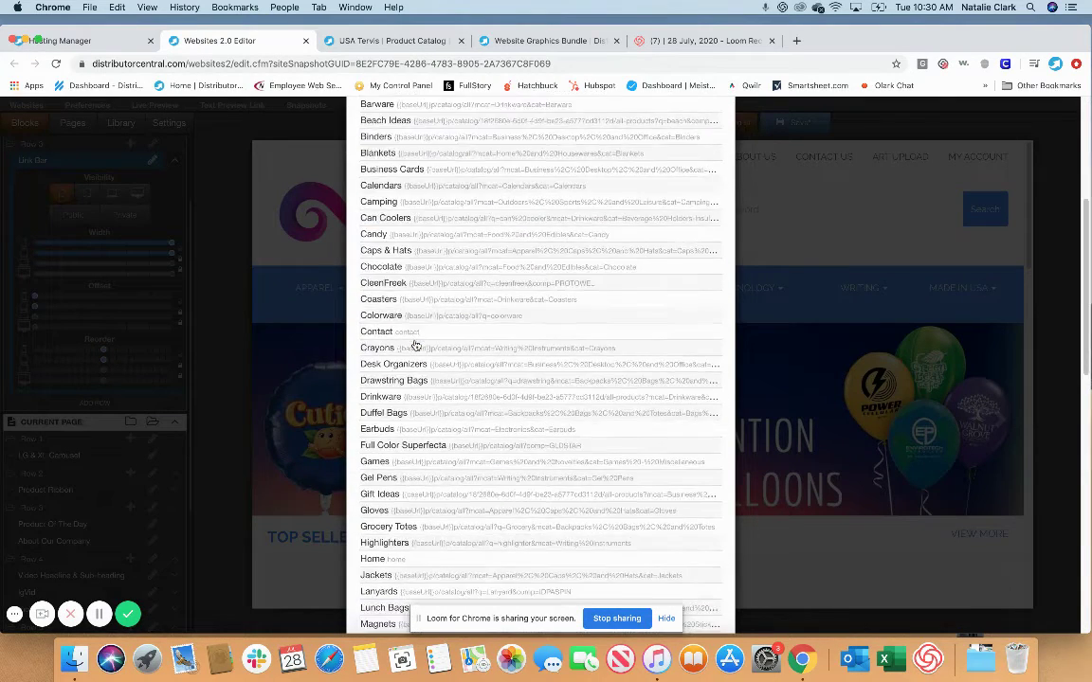
scroll(415, 345, down, 5)
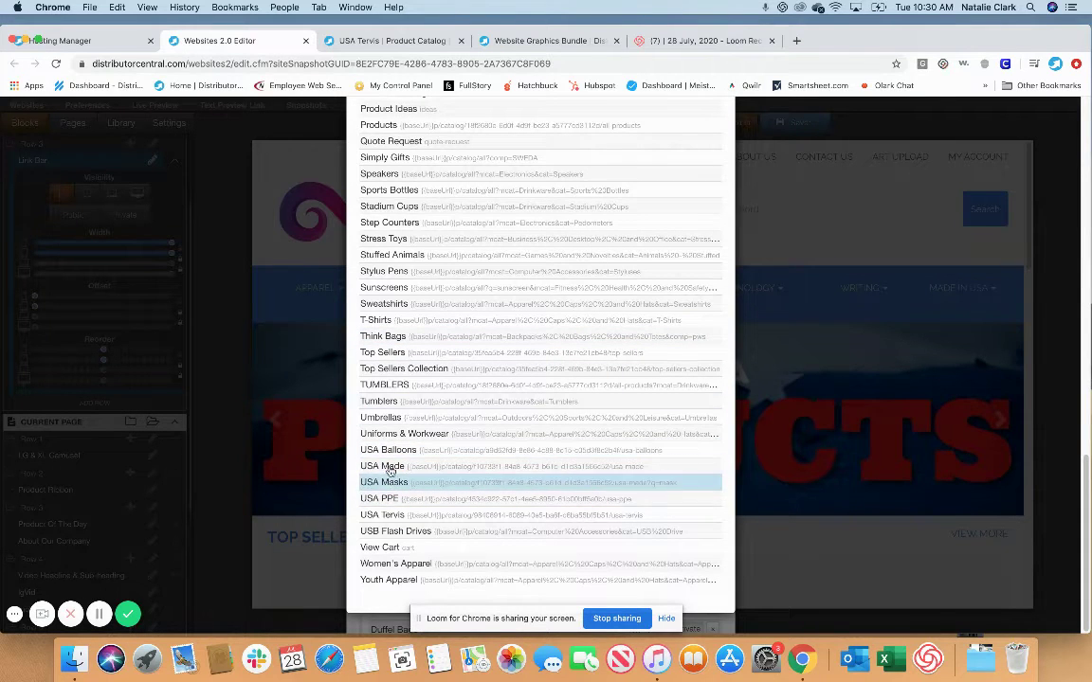
scroll(414, 311, up, 15)
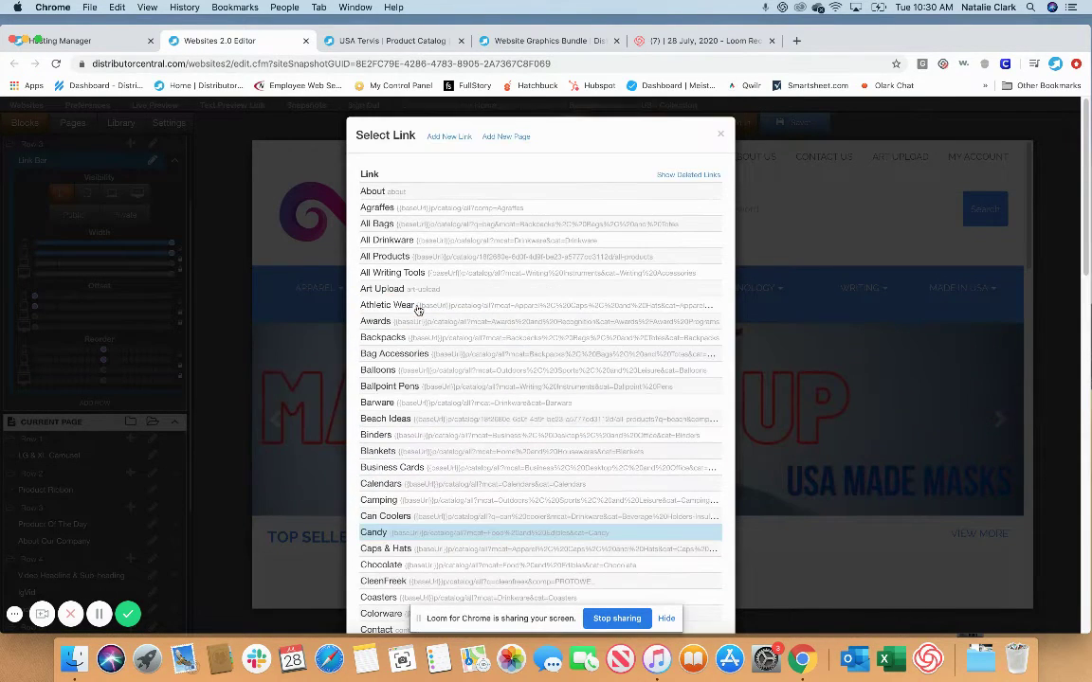
click(447, 137)
triple_click(375, 196)
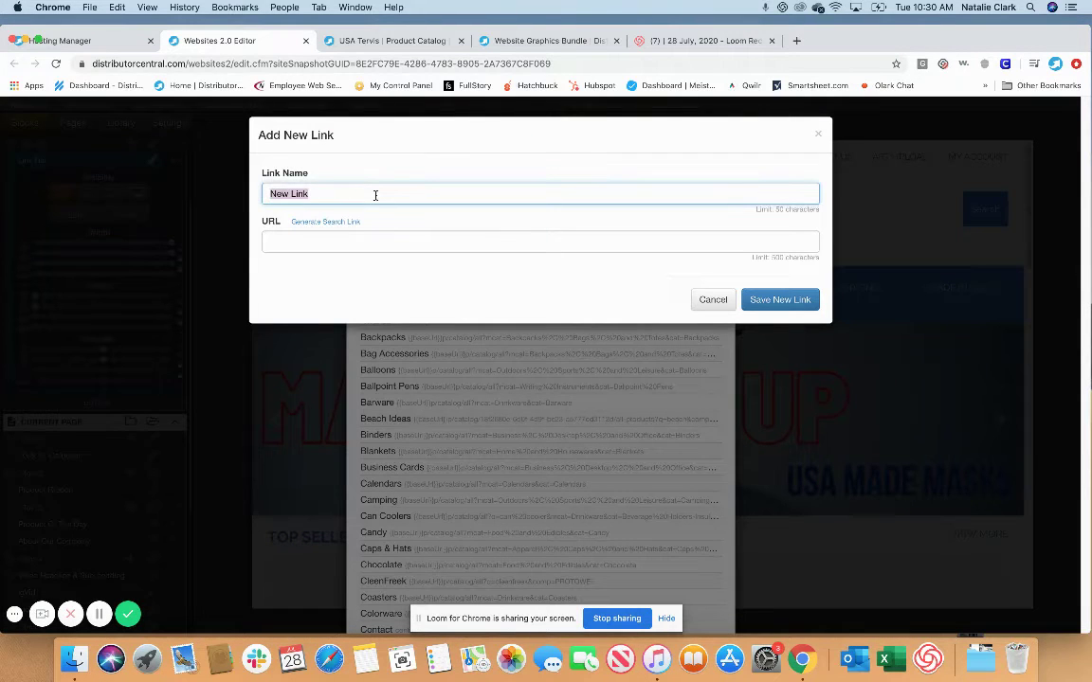
text(USA Hats)
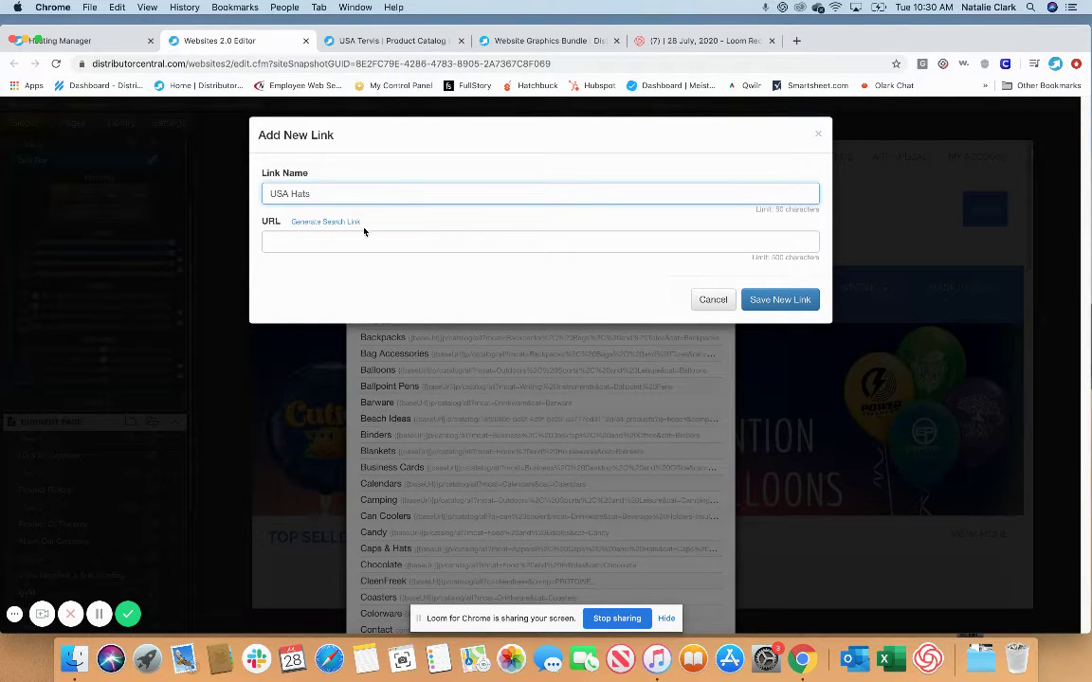
Step: Generate the link's search URL from collection USA Made, master category Apparel, Caps, and Hats and category Hats, and save the USA Hats link
click(302, 221)
click(322, 194)
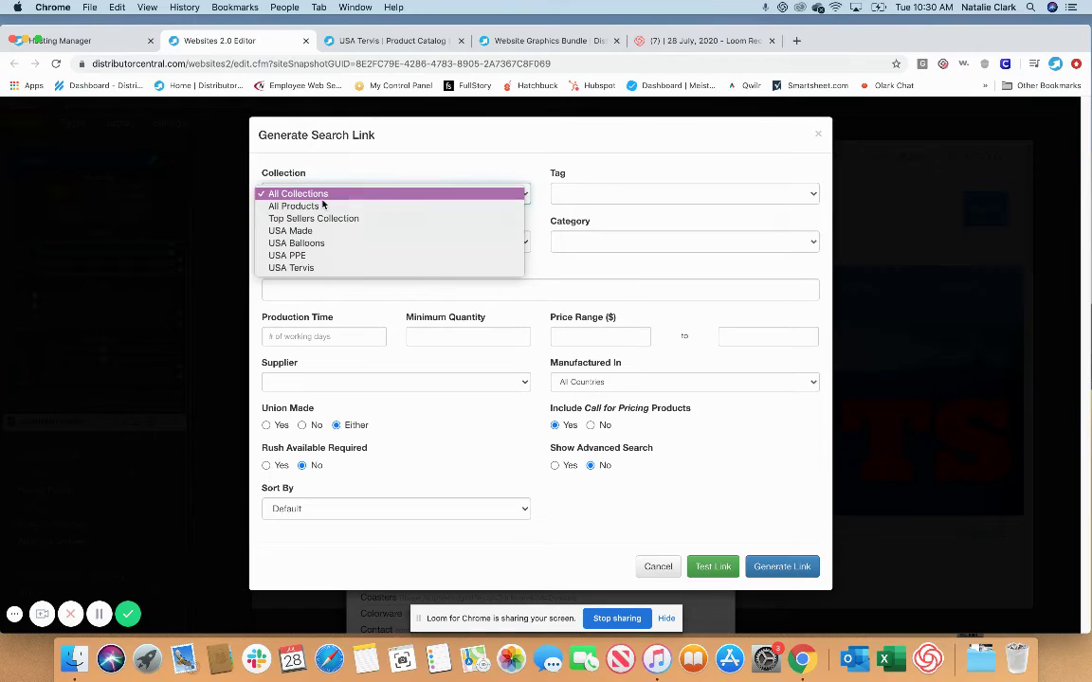
click(323, 232)
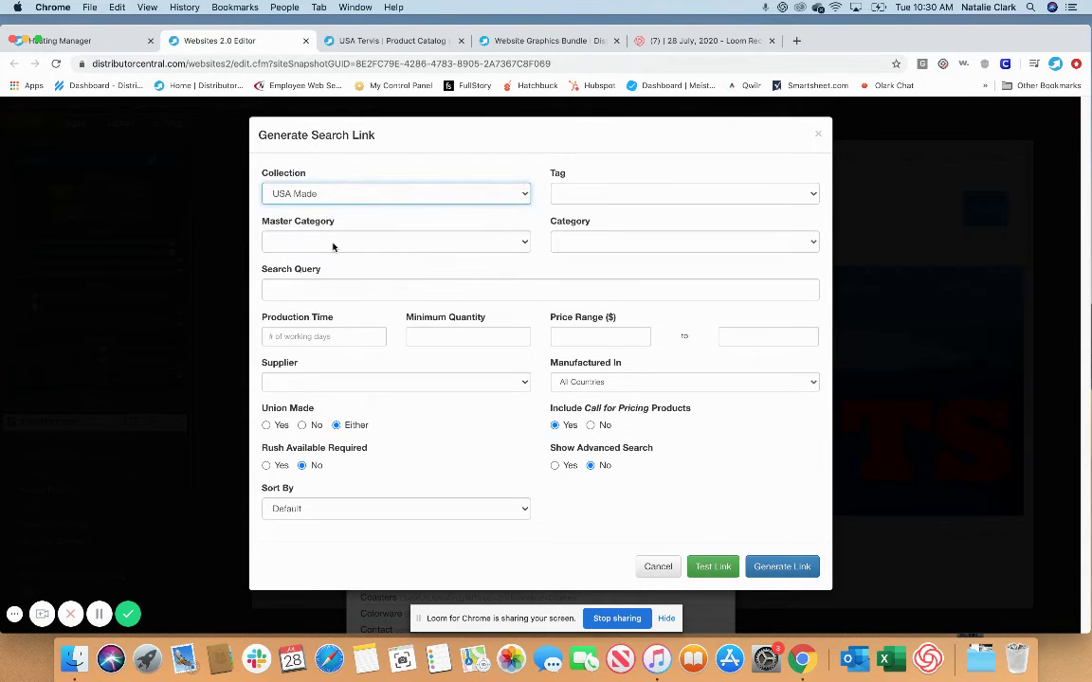
click(333, 245)
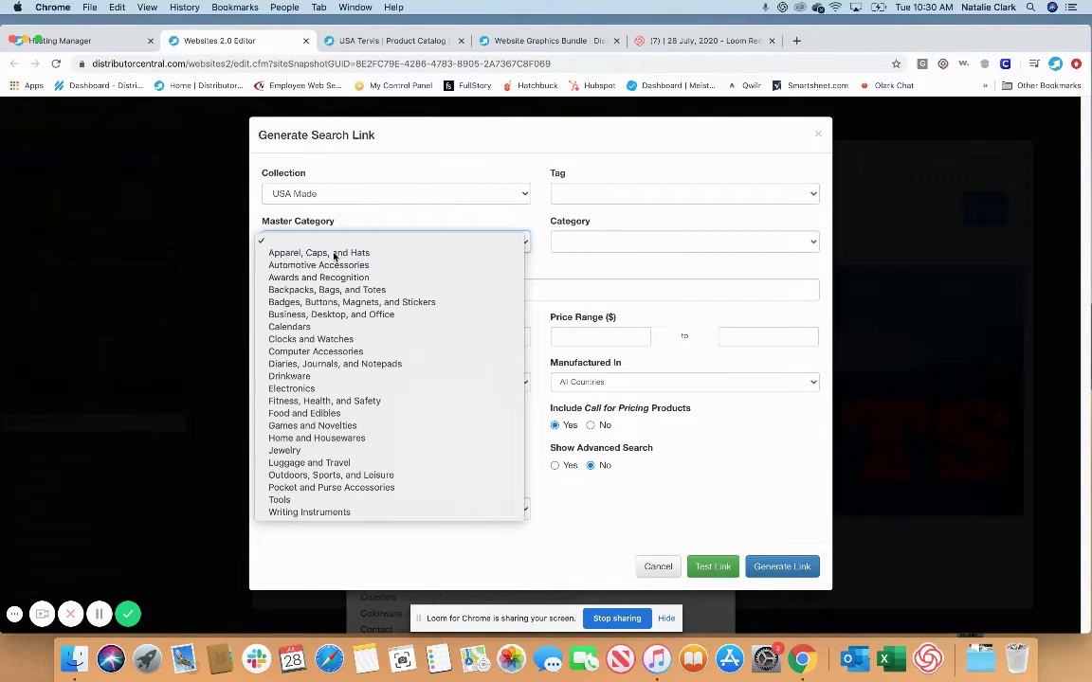
click(334, 253)
click(588, 242)
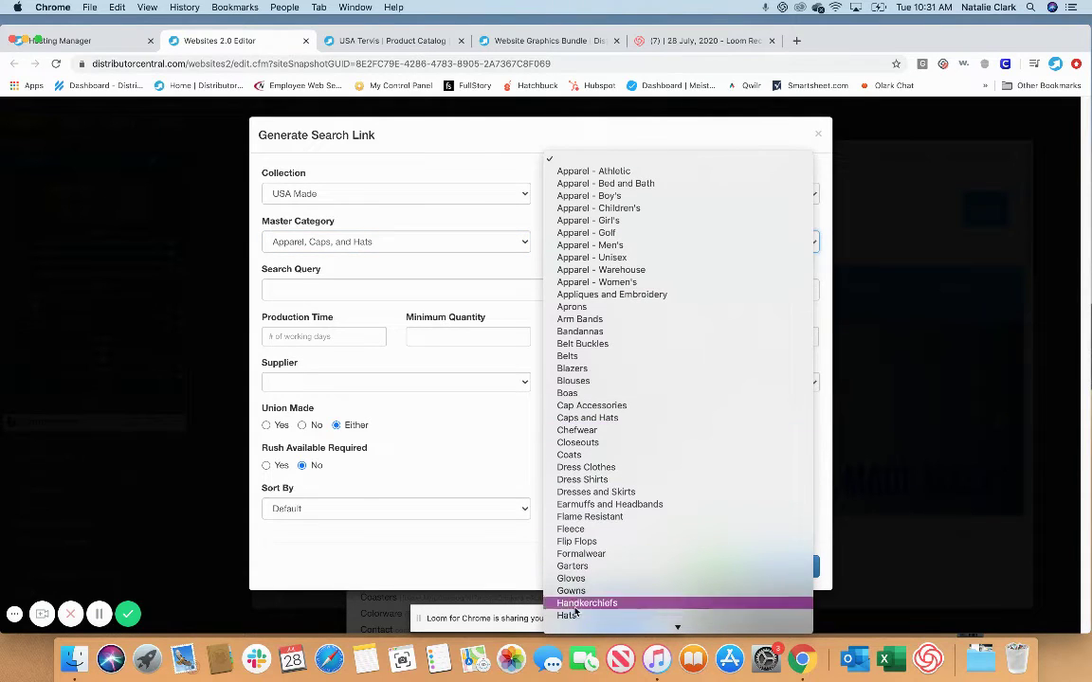
click(569, 615)
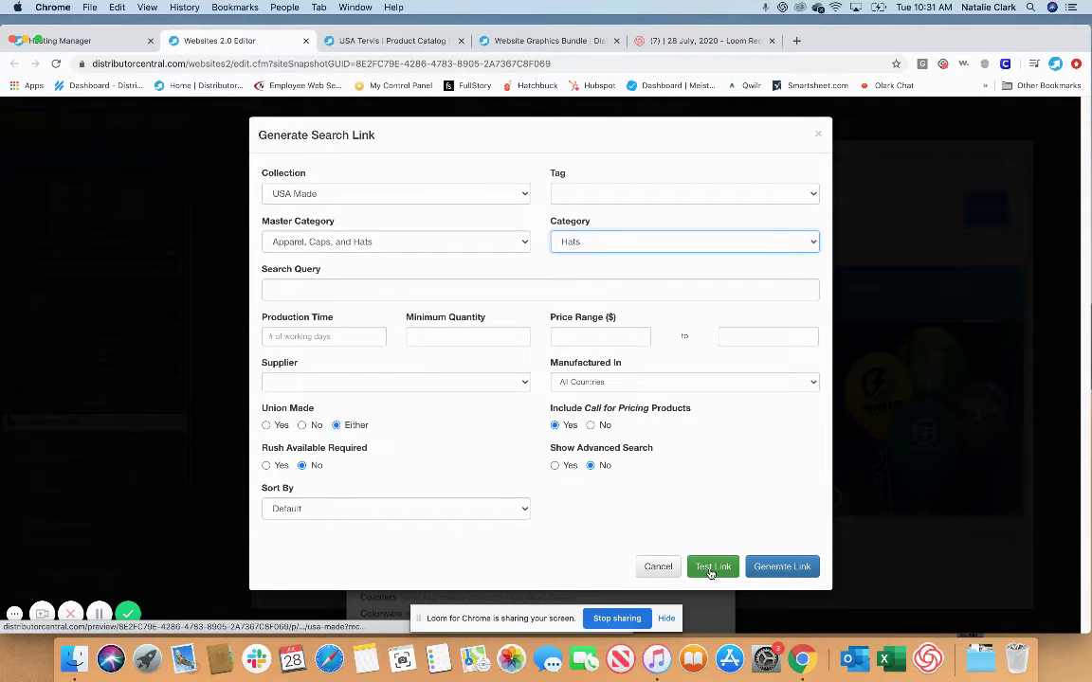
click(776, 568)
click(779, 301)
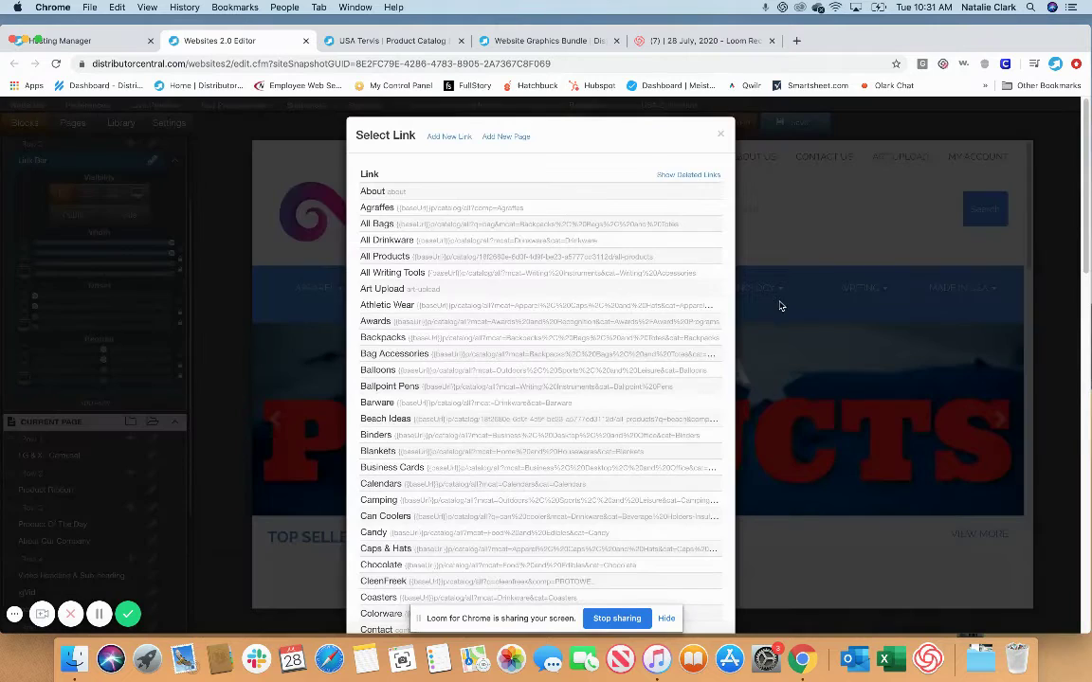
Step: Start another new link in the link selection and name it USA Pens
click(444, 140)
triple_click(364, 191)
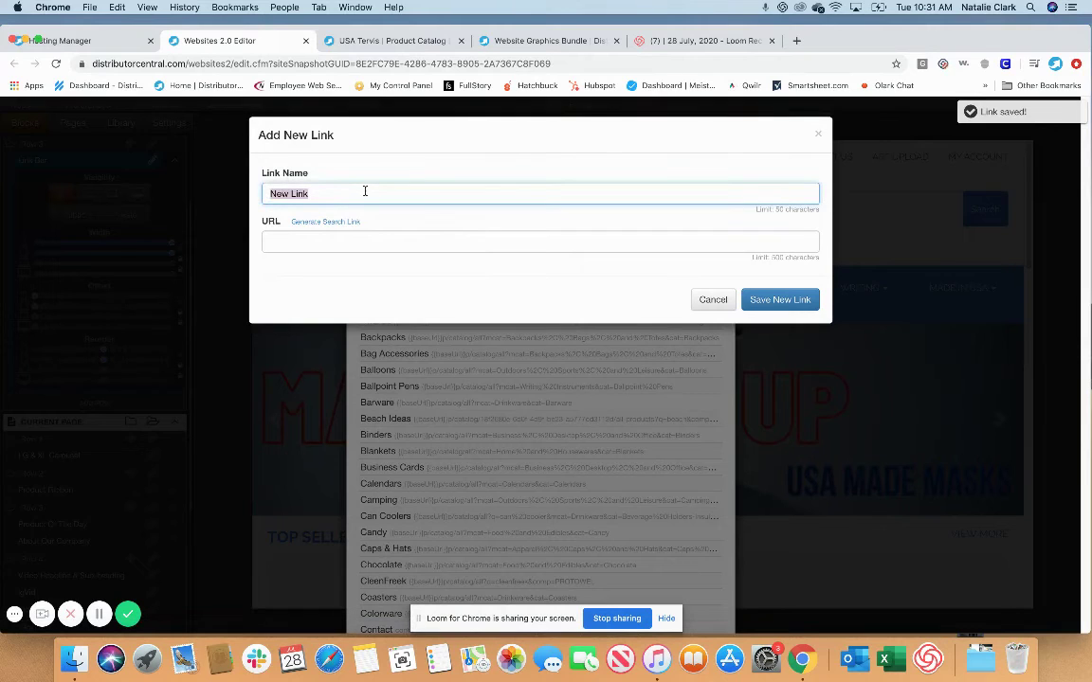
text(USA P)
text(ens)
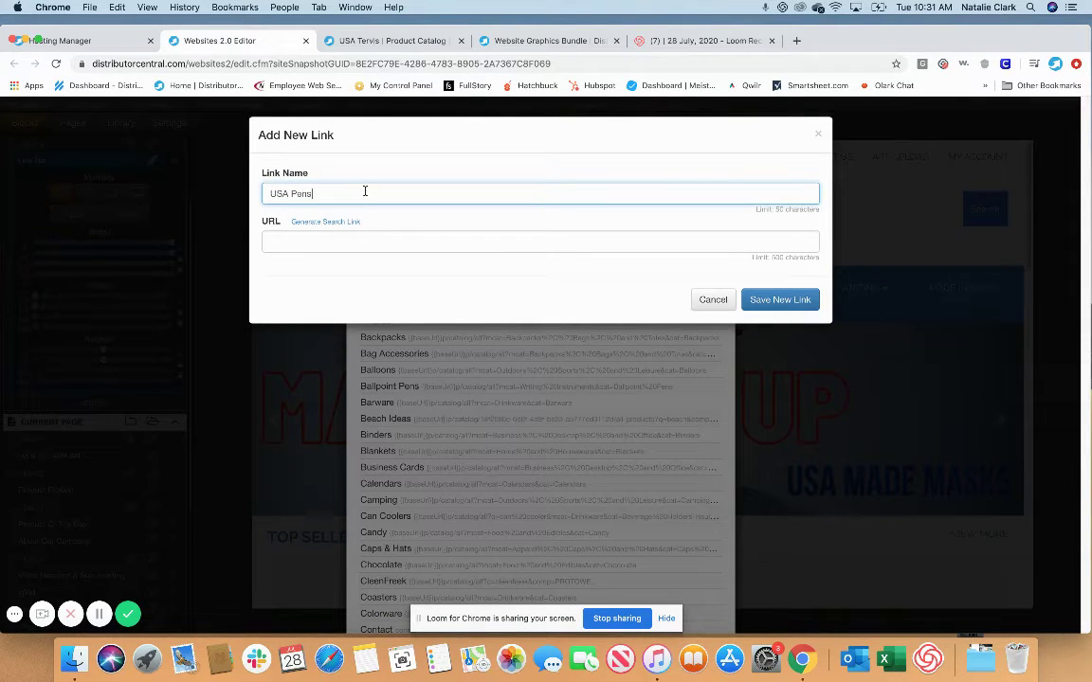
Step: Set up the USA Pens search link with collection USA Made, master category Writing Instruments and category Pens
click(326, 222)
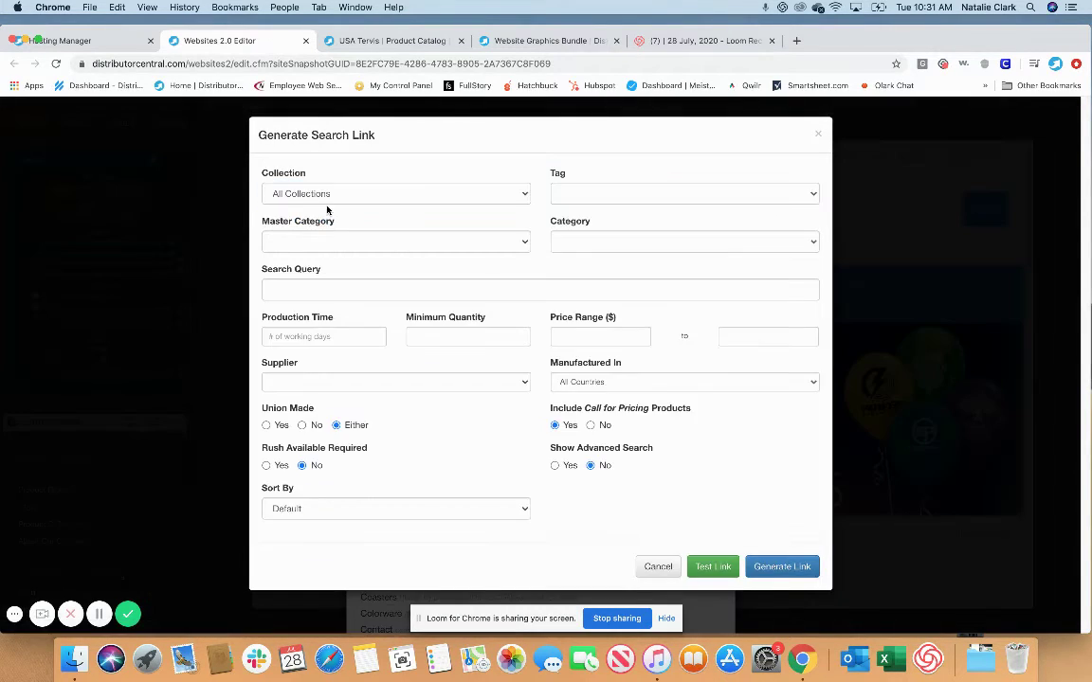
click(329, 195)
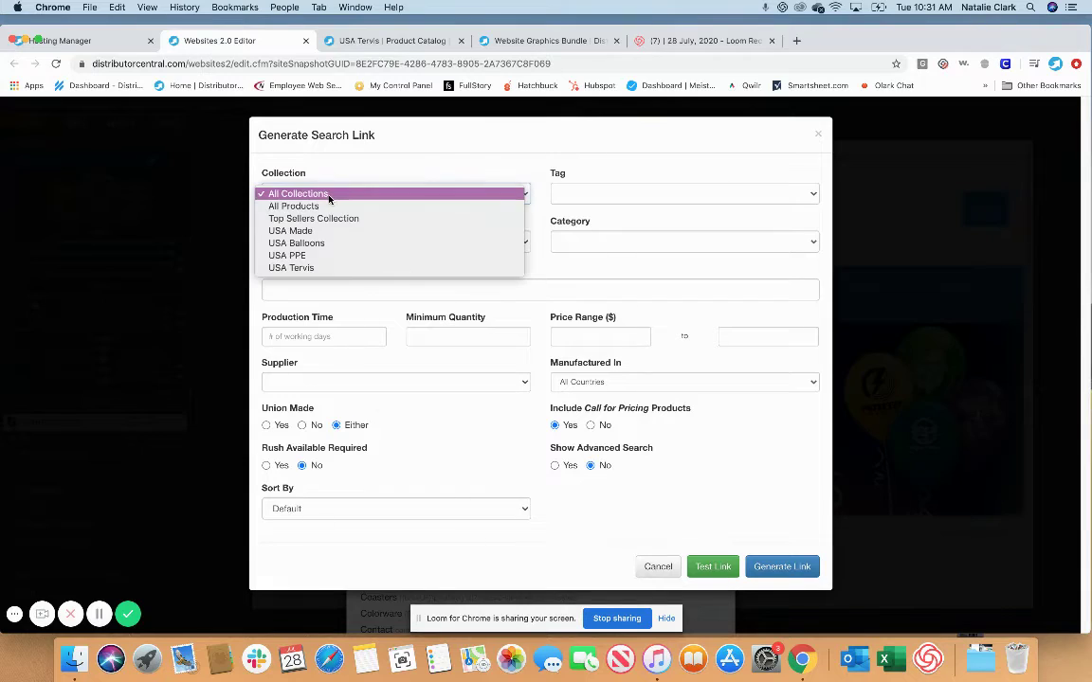
click(286, 233)
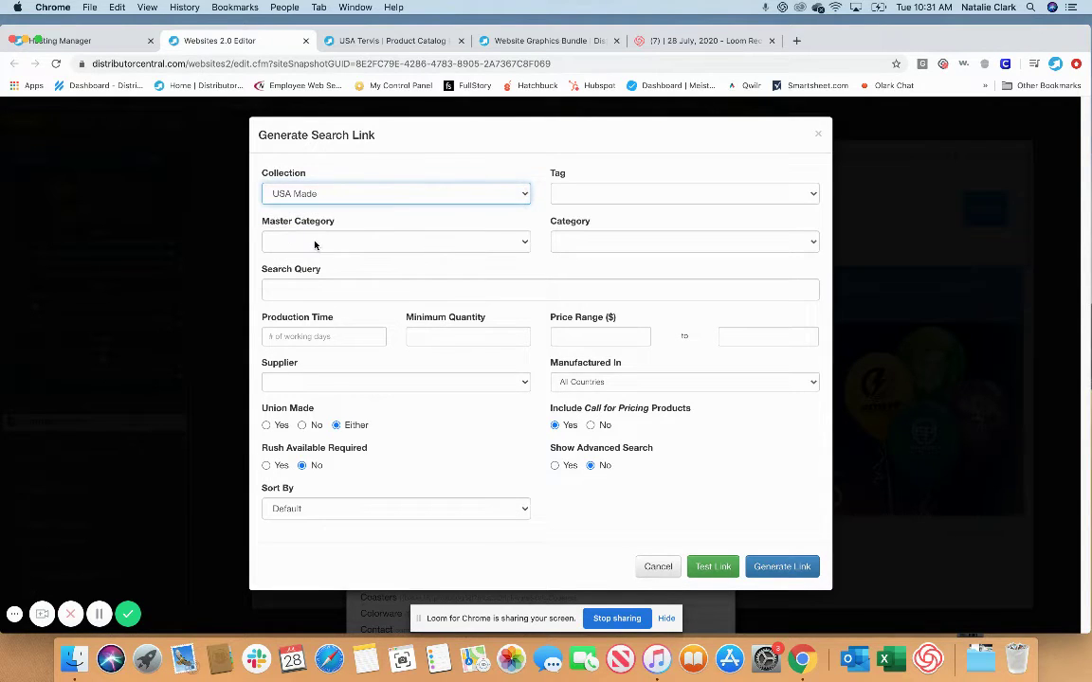
click(315, 242)
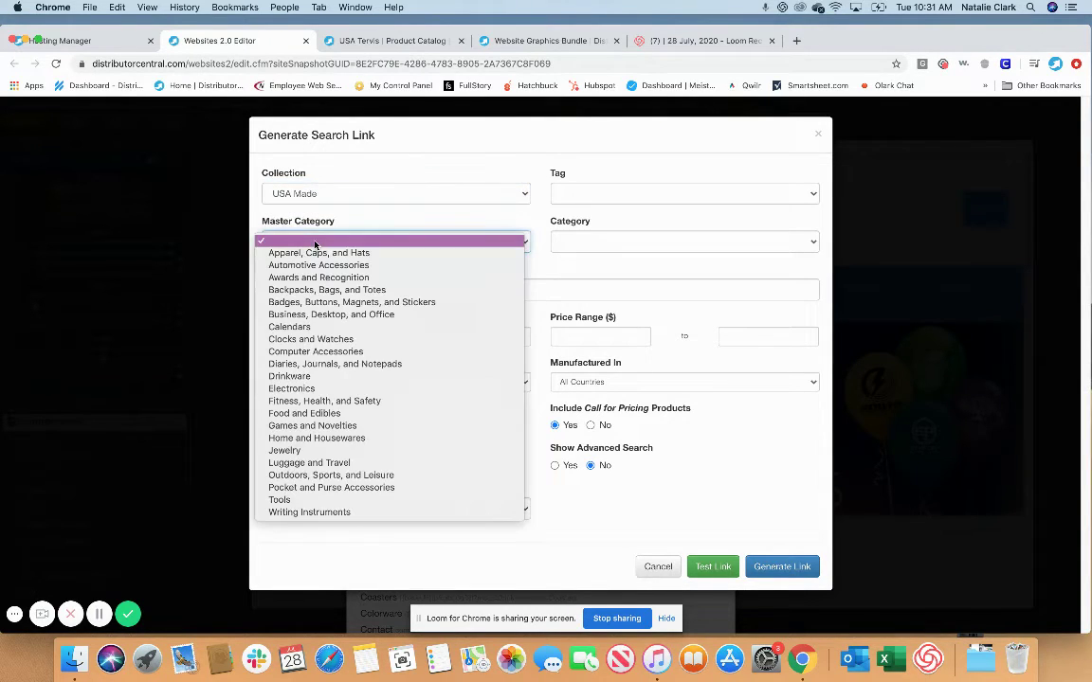
click(323, 513)
click(569, 243)
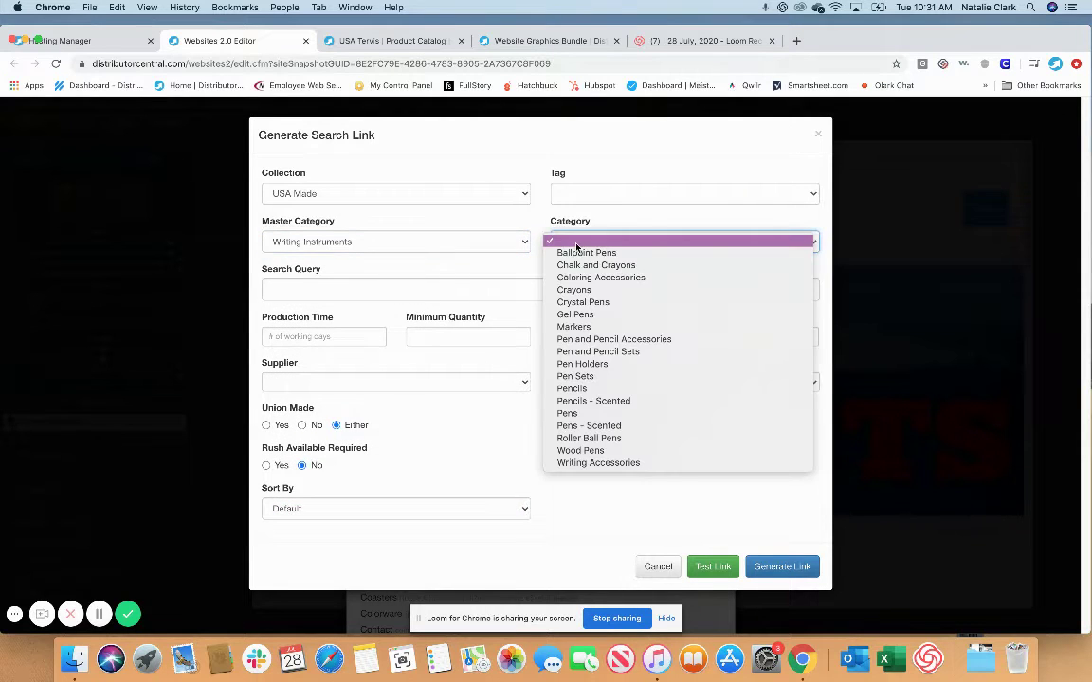
click(571, 415)
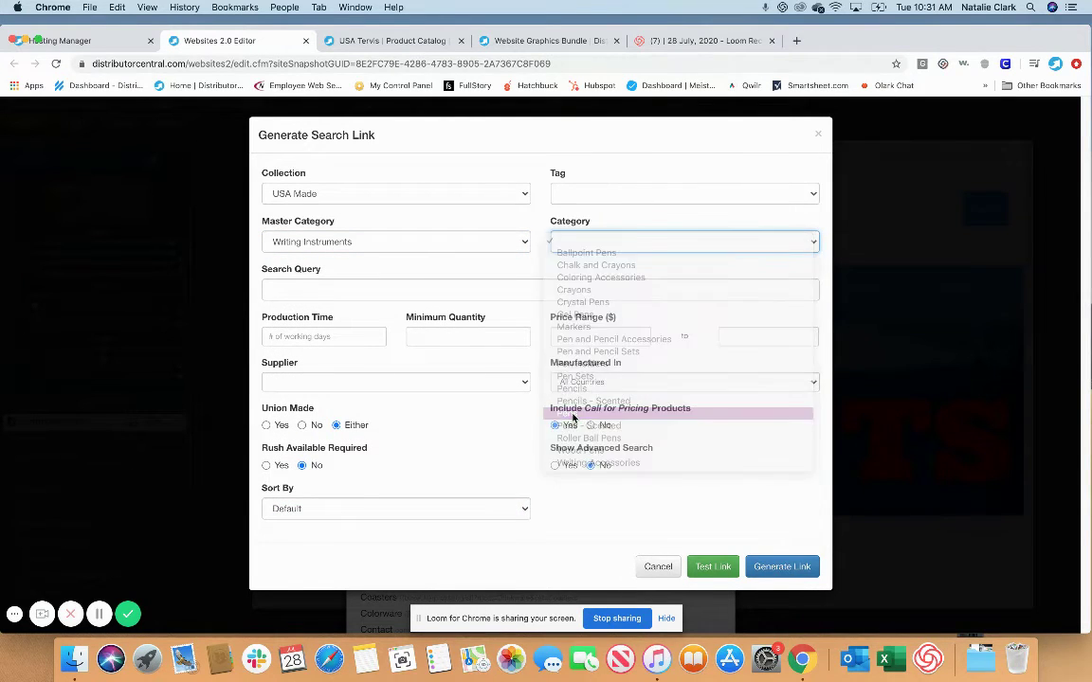
click(284, 288)
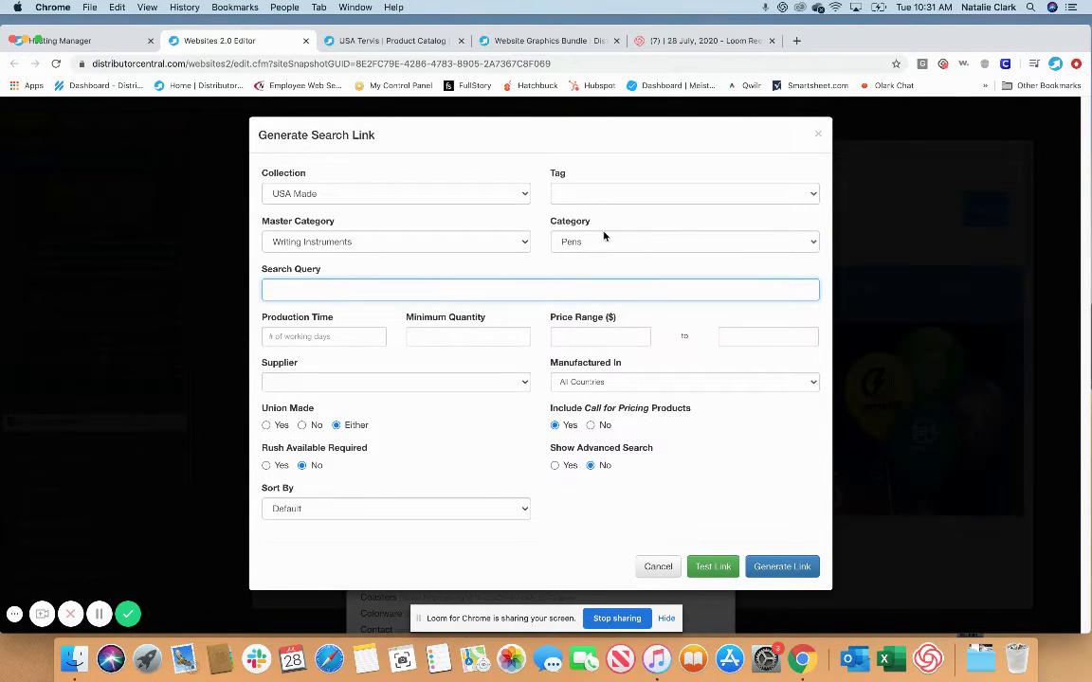
click(361, 244)
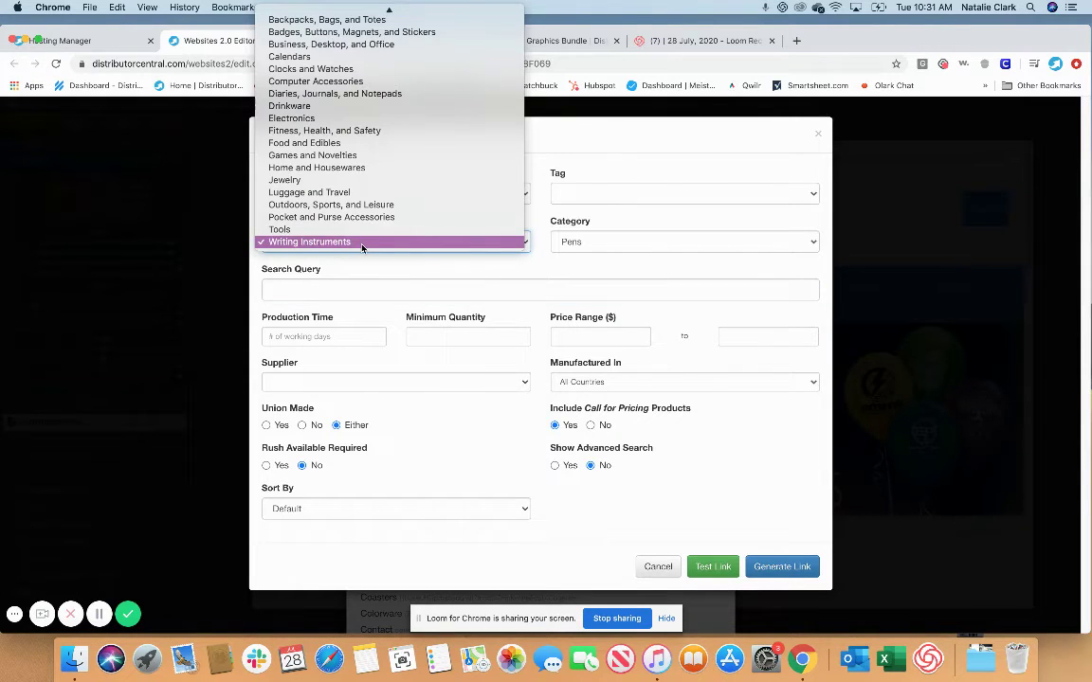
click(306, 271)
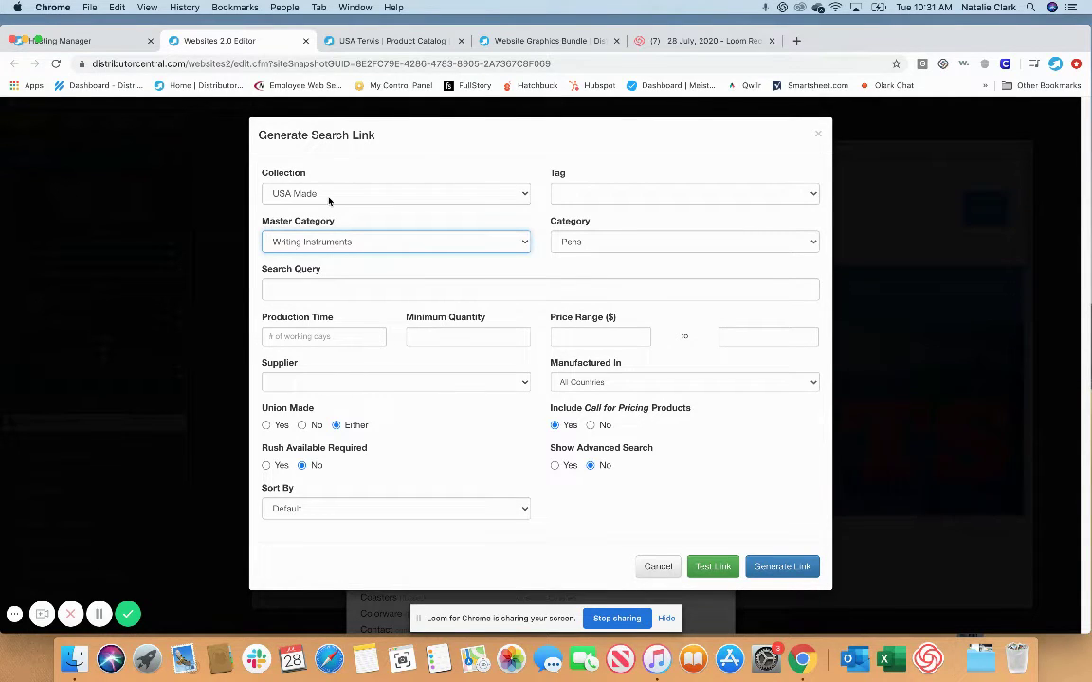
click(325, 240)
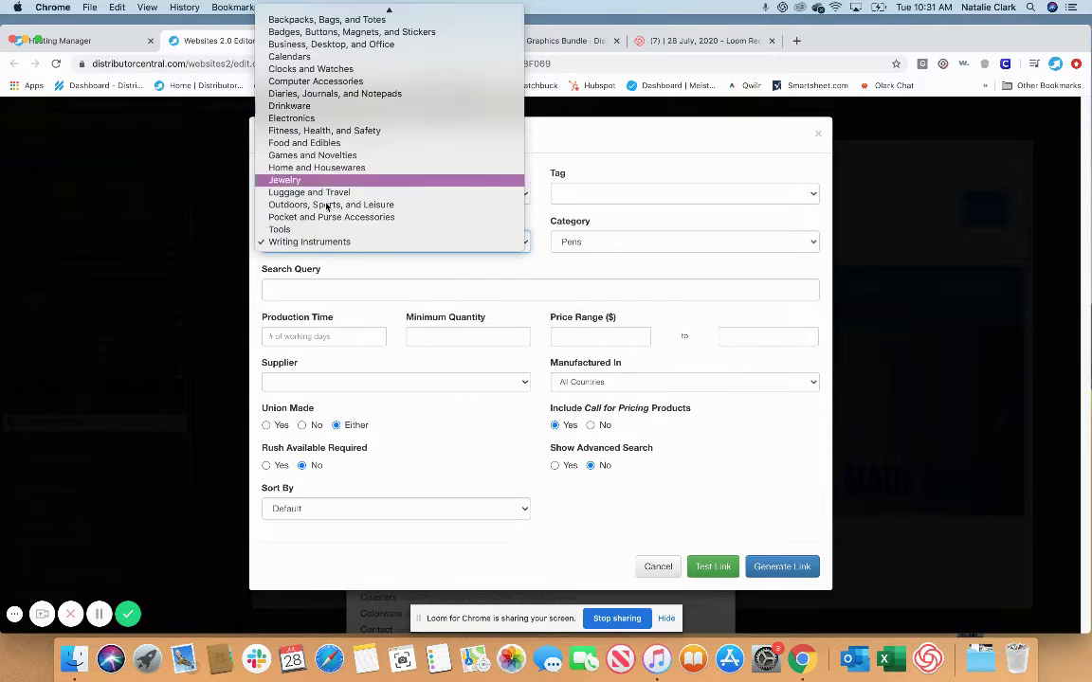
click(325, 243)
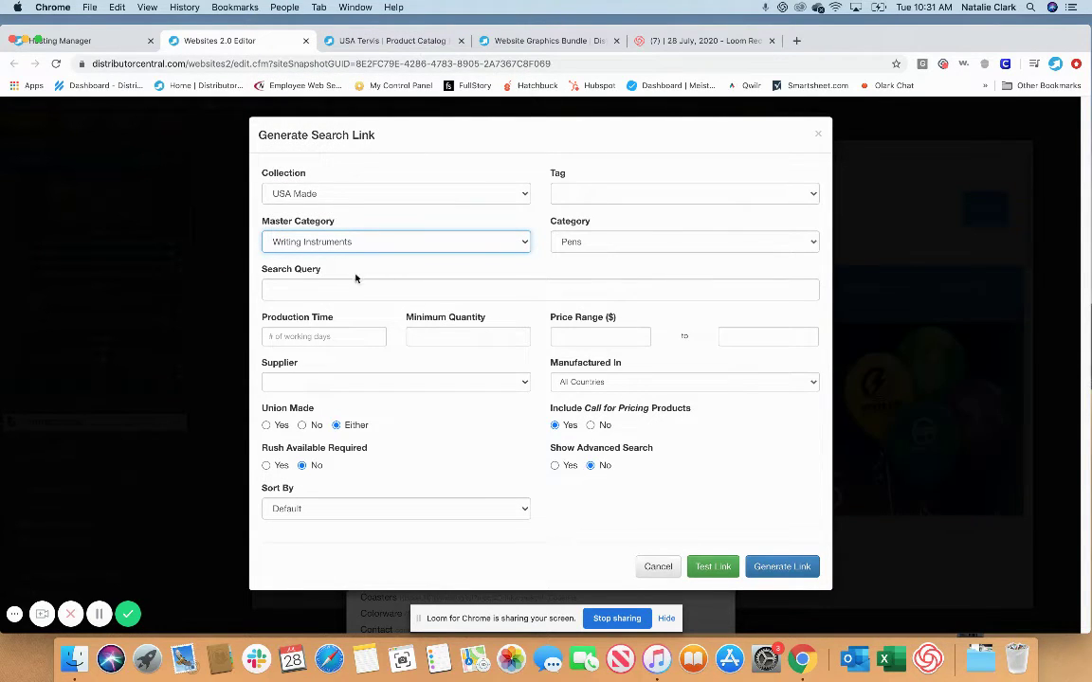
Step: Generate the pens search link as the URL and save the USA Pens link
click(796, 565)
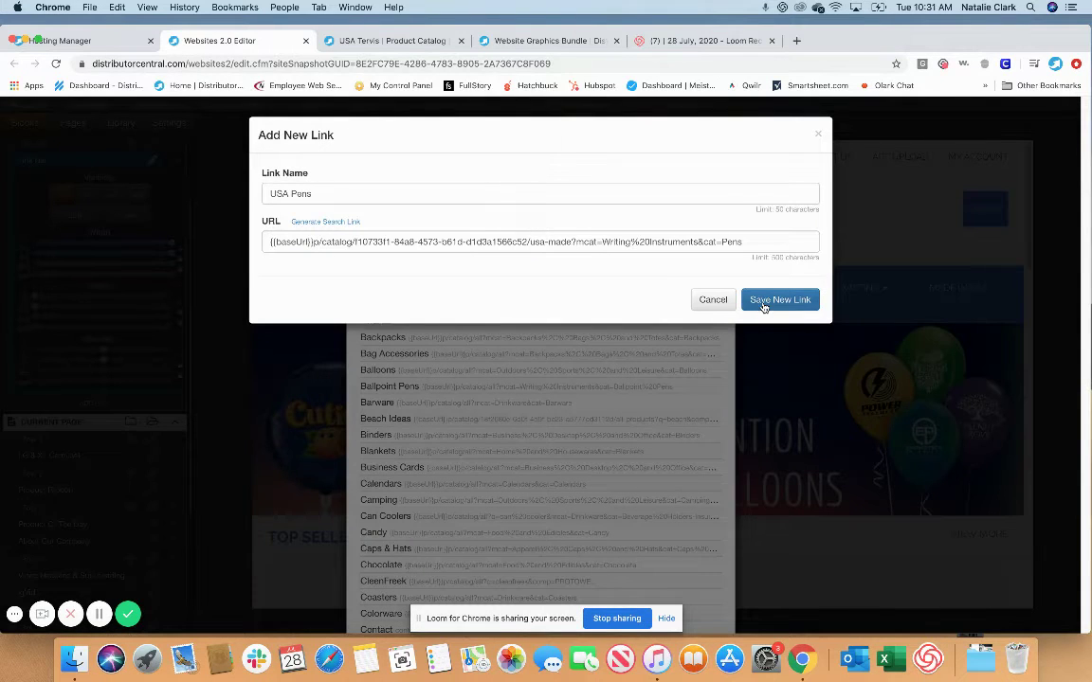
click(779, 300)
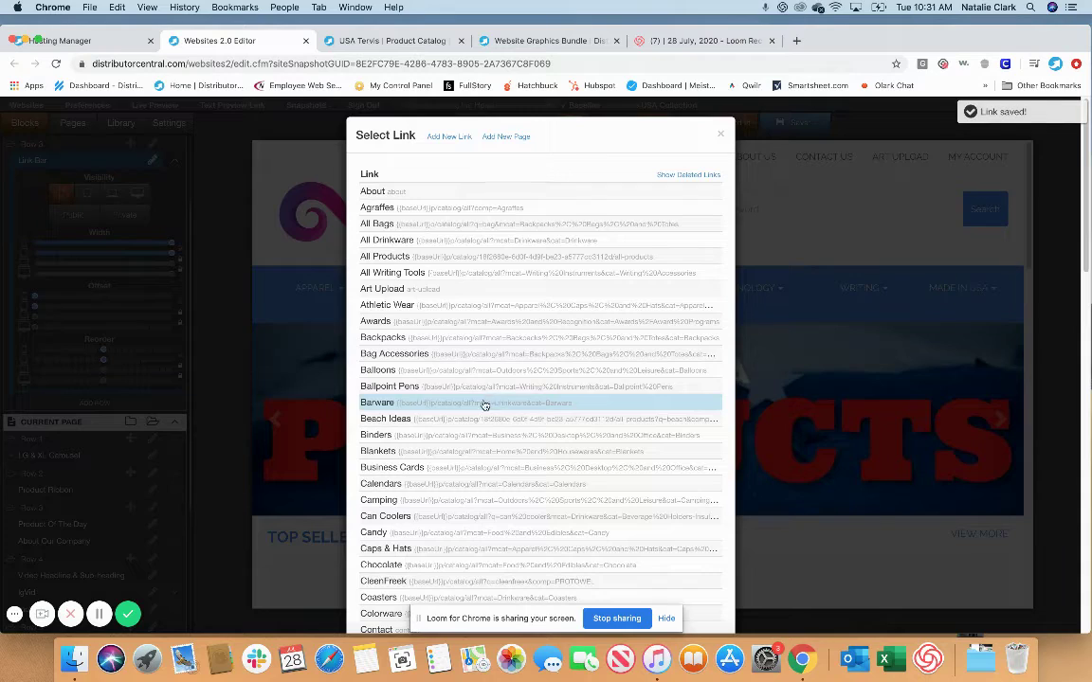
Step: Add the USA Hats link to the Link Bar and locate it near the Made in USA group
scroll(489, 410, down, 5)
scroll(483, 415, down, 18)
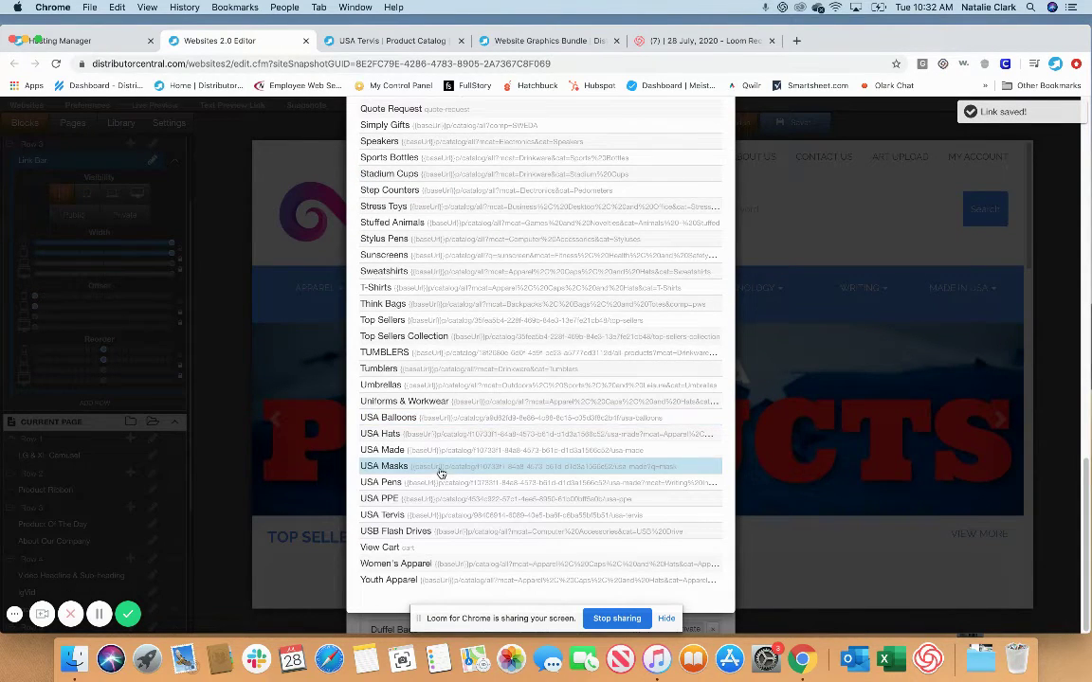
click(382, 436)
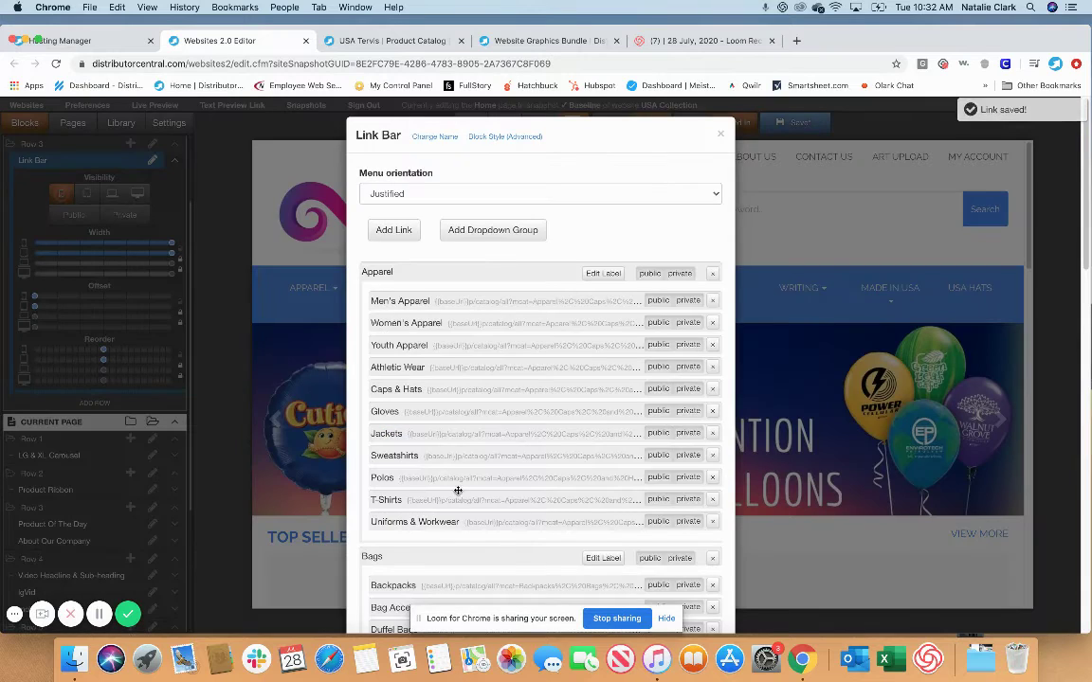
scroll(456, 491, down, 10)
scroll(467, 459, down, 10)
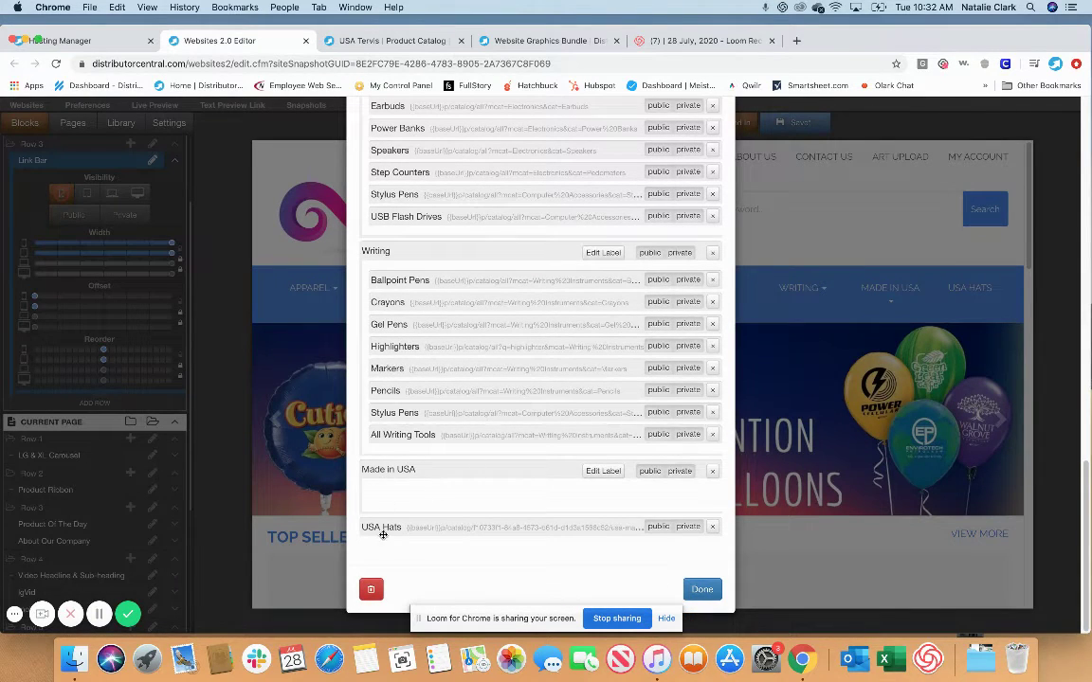
Step: Nest the USA Hats link inside the Made in USA group and move that group between Technology and Writing
mouse_move(385, 521)
mouse_down()
mouse_move(384, 495)
mouse_move(397, 523)
mouse_up()
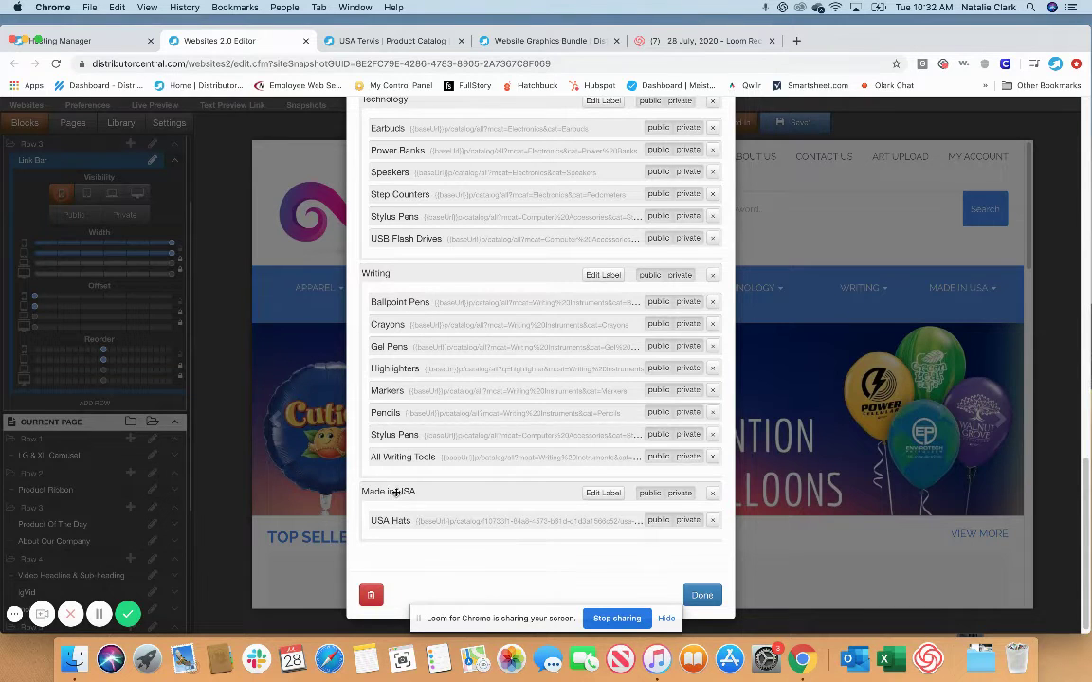
drag(396, 493, 370, 332)
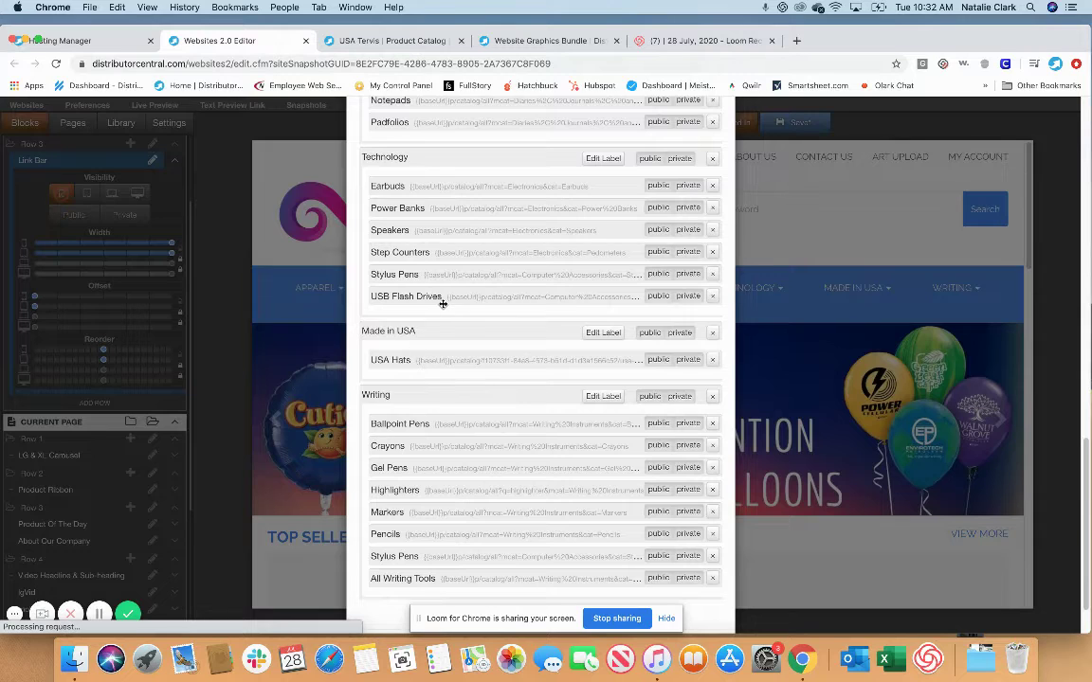
Step: Add the existing USA Pens link to the Link Bar and save the website
scroll(441, 302, up, 7)
scroll(443, 303, up, 5)
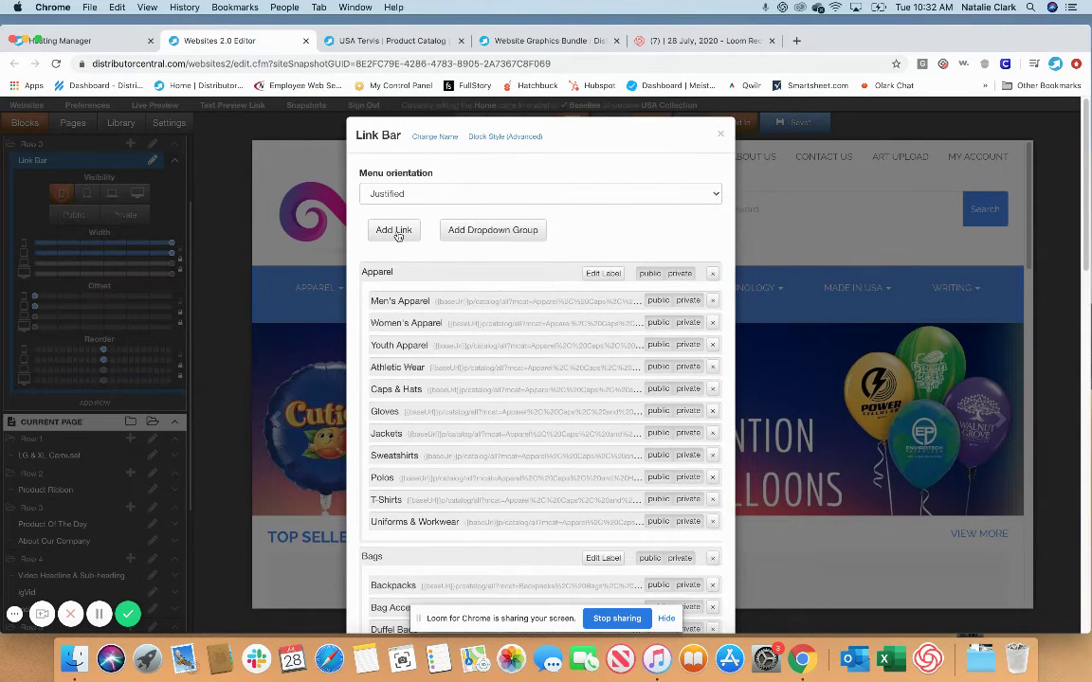
click(395, 231)
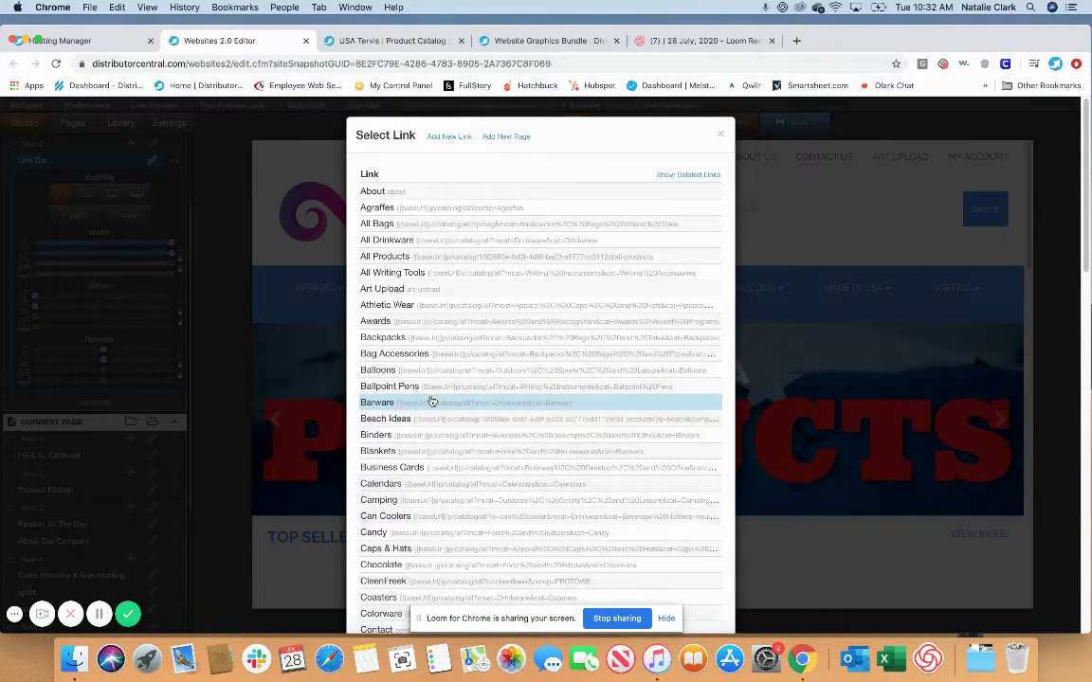
scroll(431, 402, down, 15)
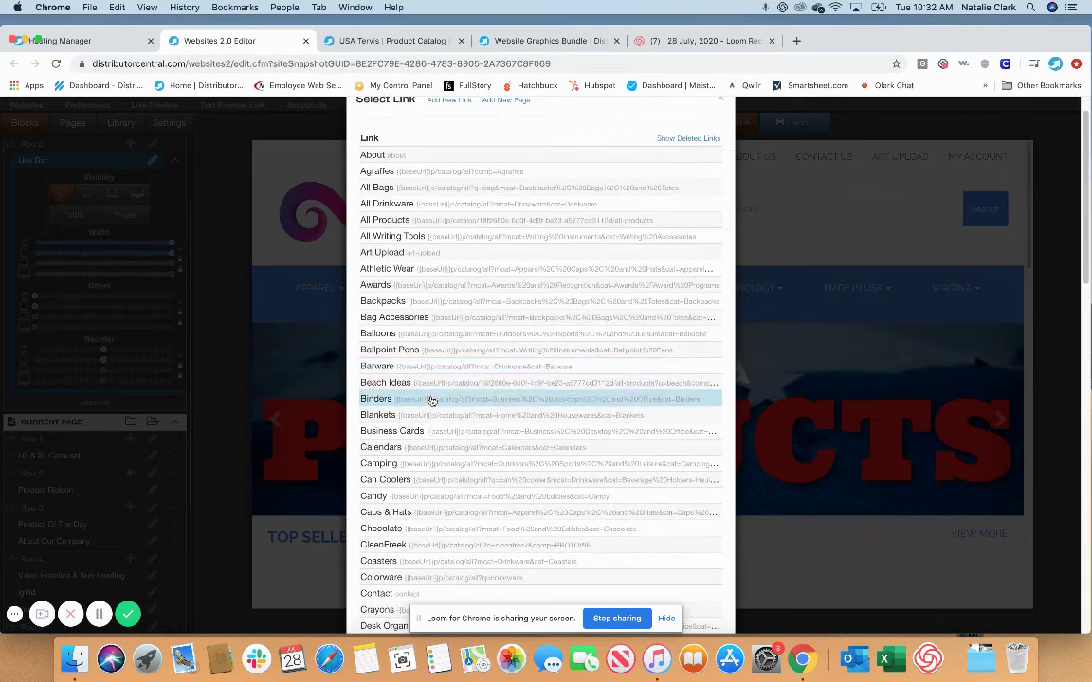
scroll(431, 402, down, 12)
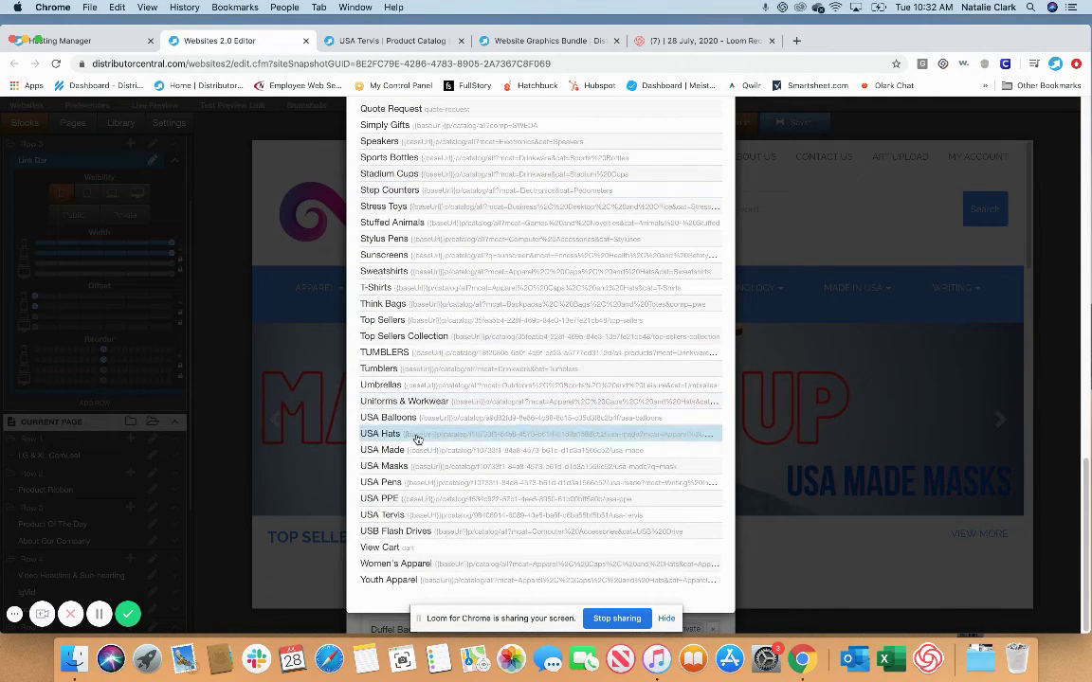
click(379, 486)
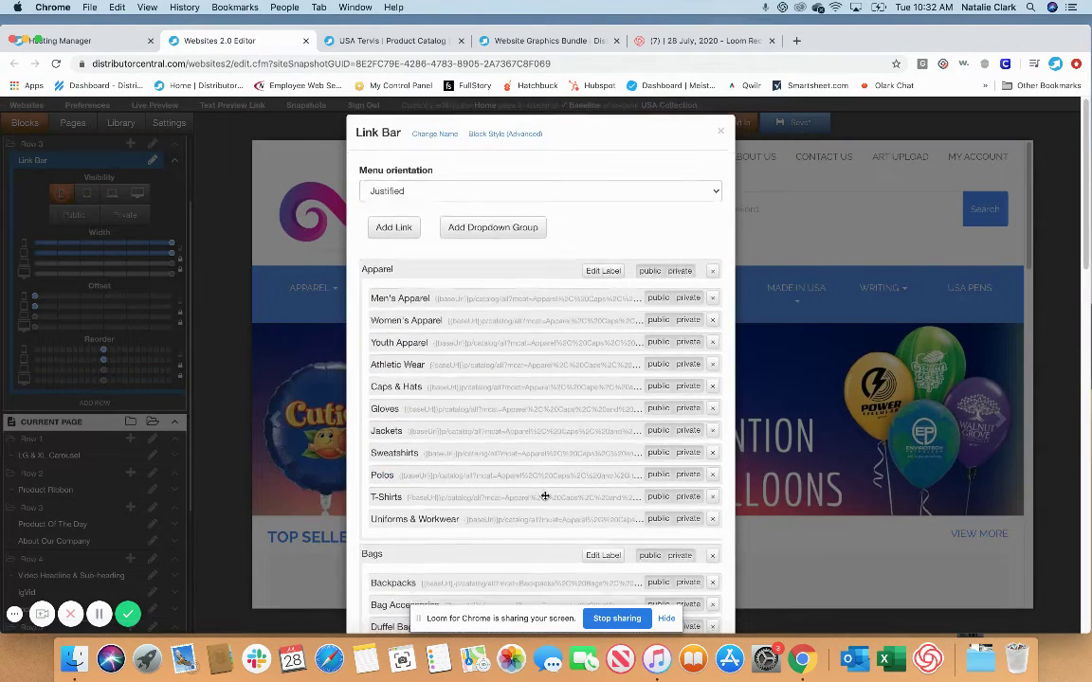
scroll(541, 493, down, 10)
scroll(632, 424, down, 10)
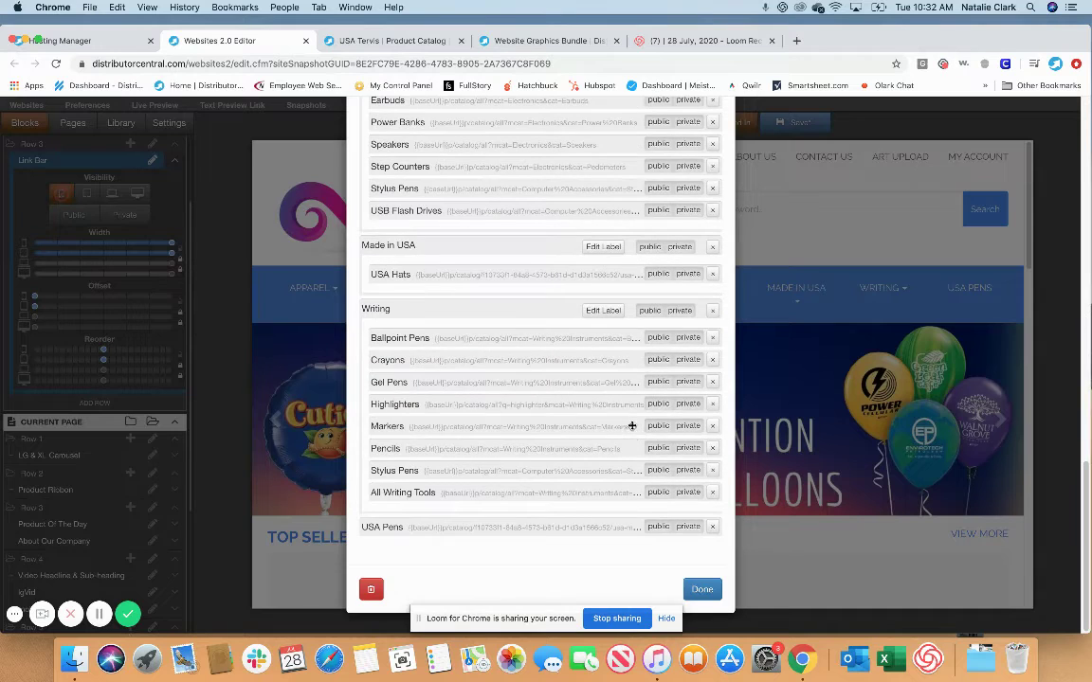
click(701, 590)
click(804, 122)
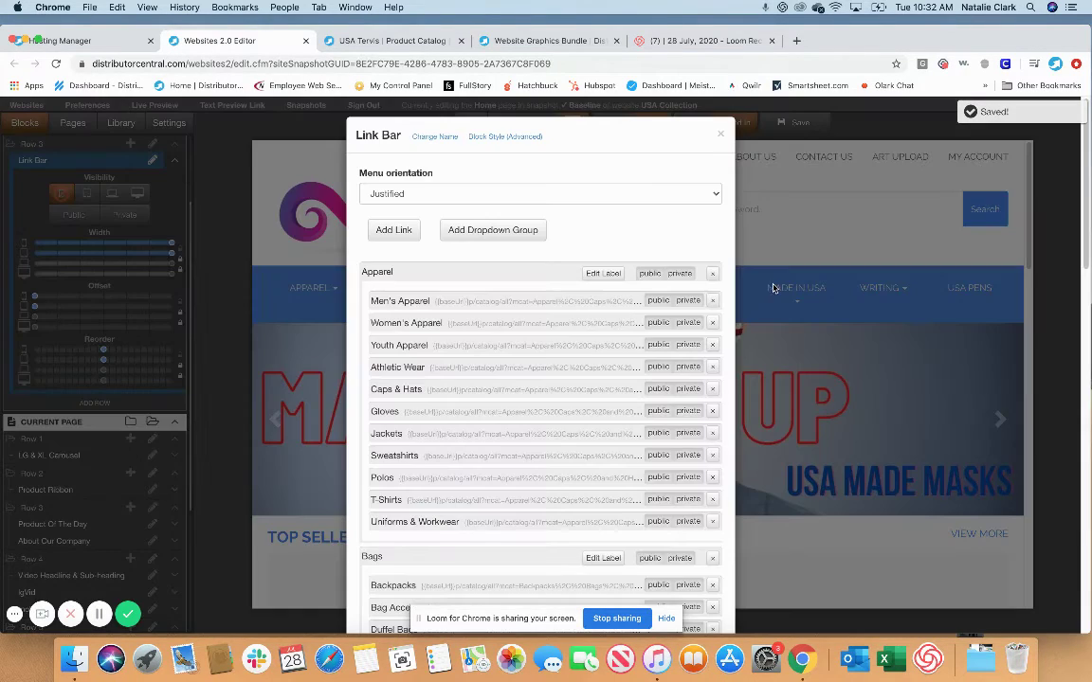
Step: Move the USA Pens link into the Made in USA group below USA Hats and finish editing the Link Bar
click(730, 319)
scroll(495, 498, down, 15)
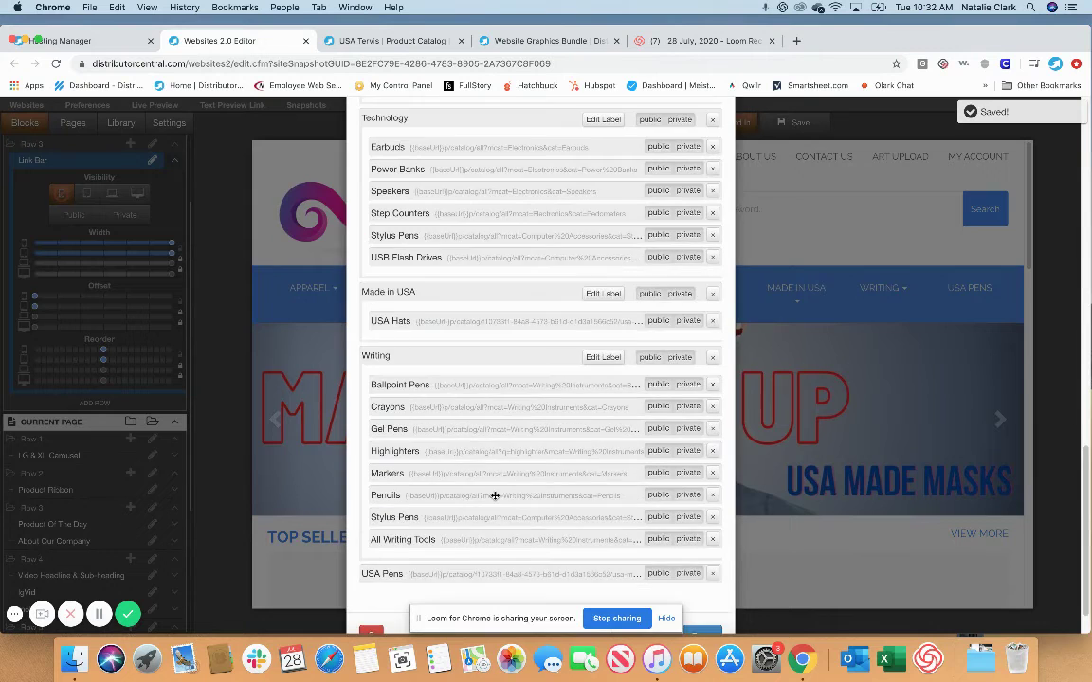
drag(413, 530, 419, 316)
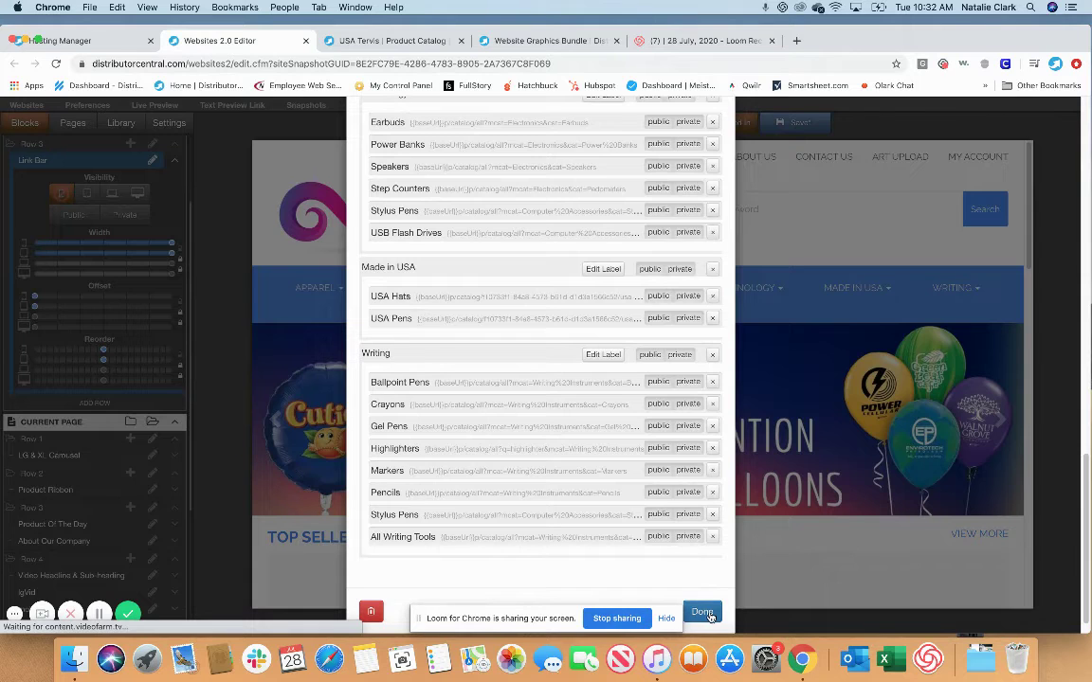
click(705, 613)
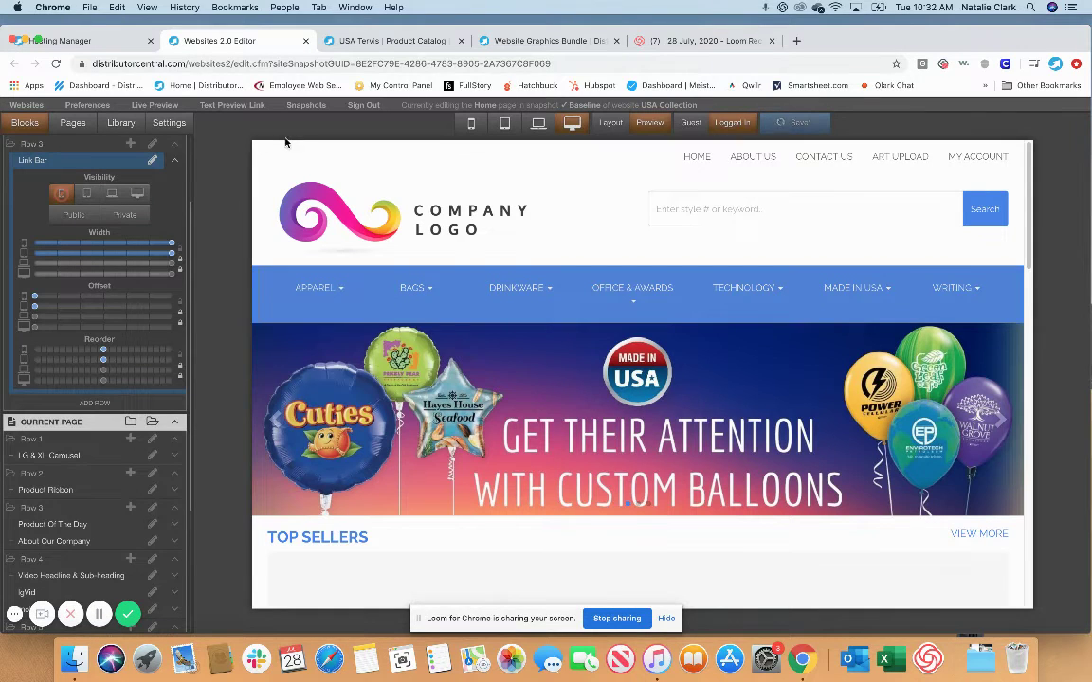
Step: Open a live preview of the site and expand the Made in USA navigation dropdown to check its links
click(147, 107)
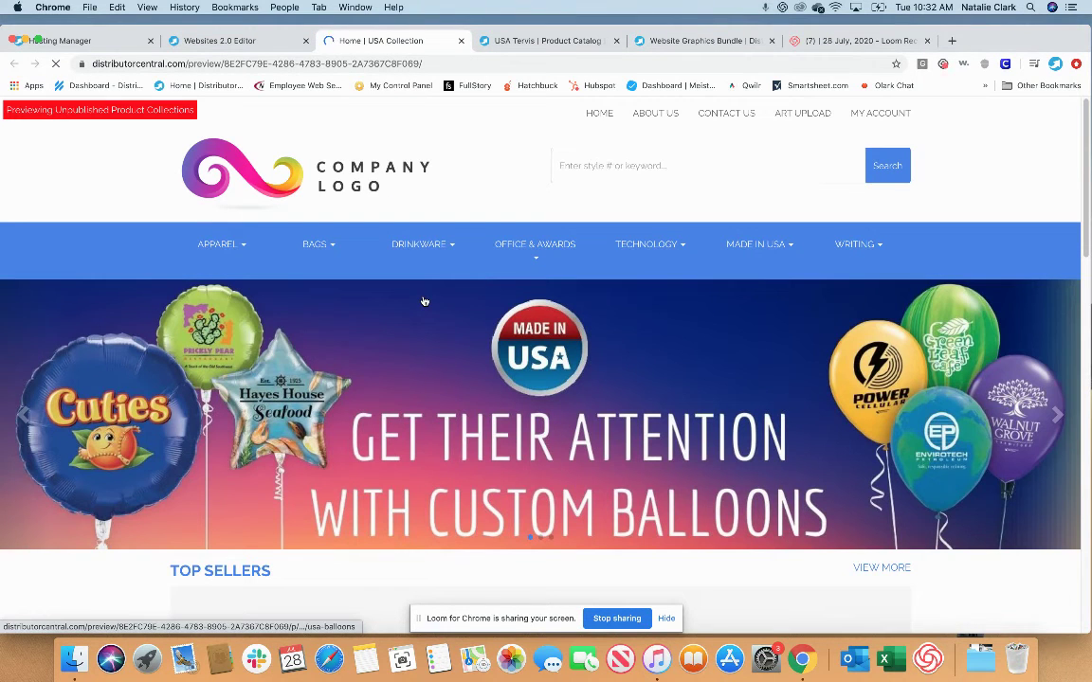
click(758, 245)
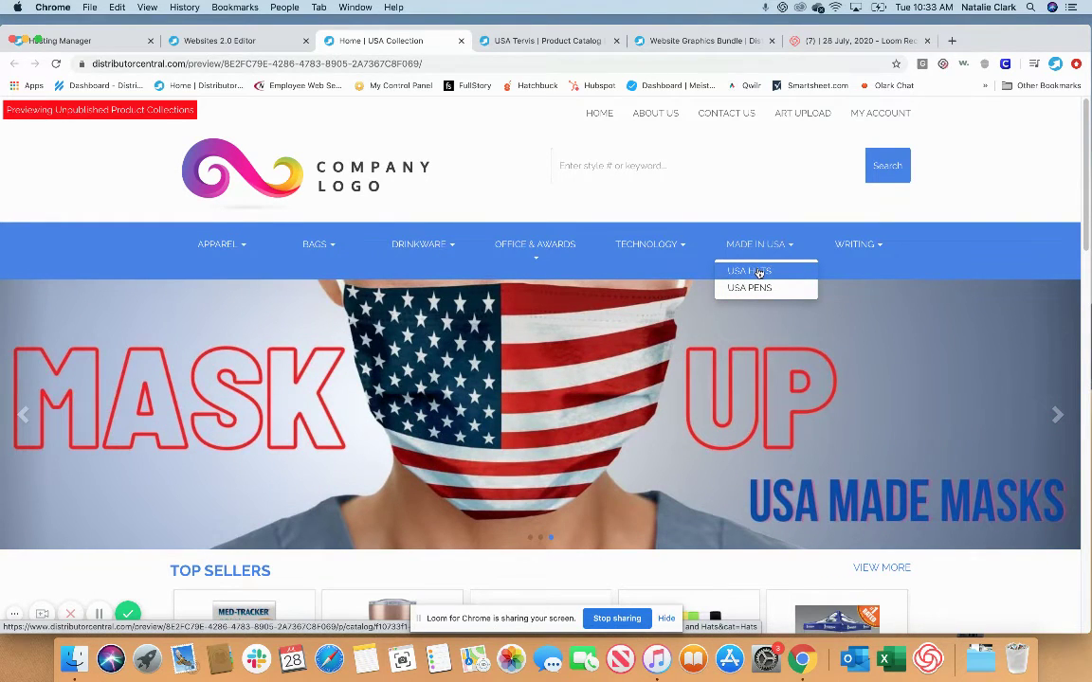
Step: Return to the website editor and view the list of editable links in the library, then close it
click(102, 41)
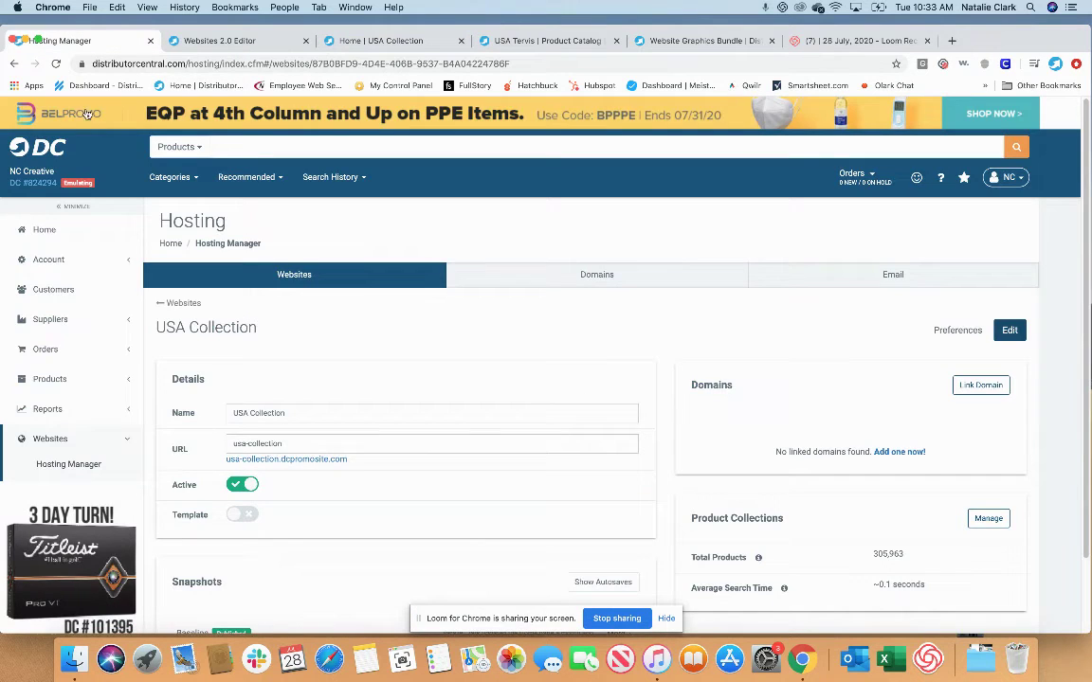
click(217, 41)
click(121, 122)
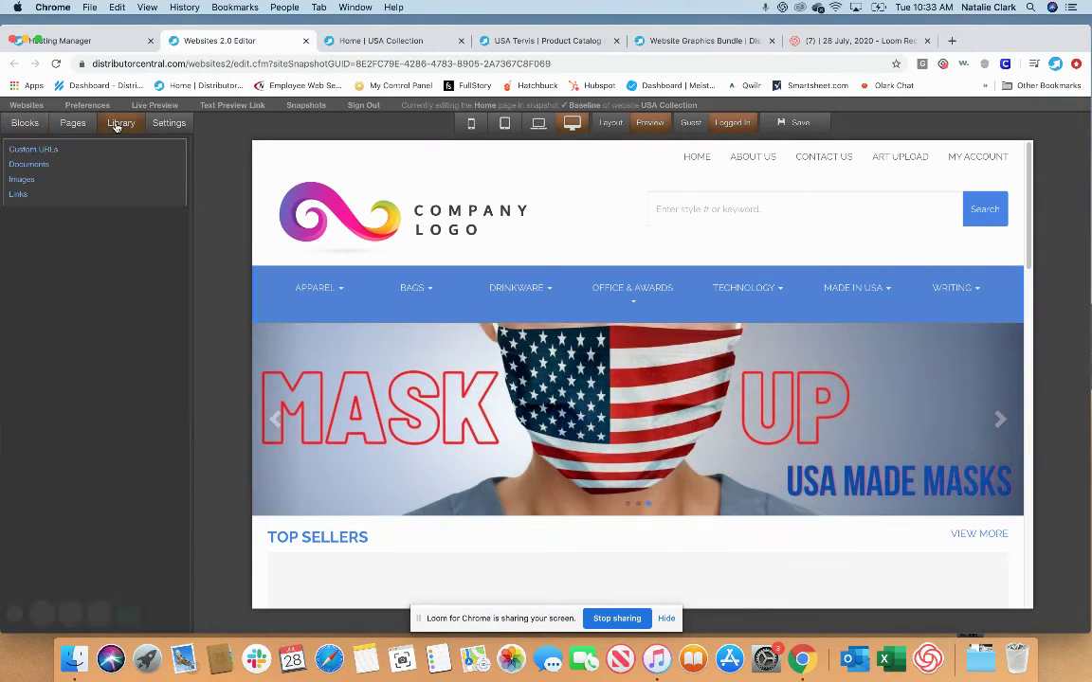
click(19, 195)
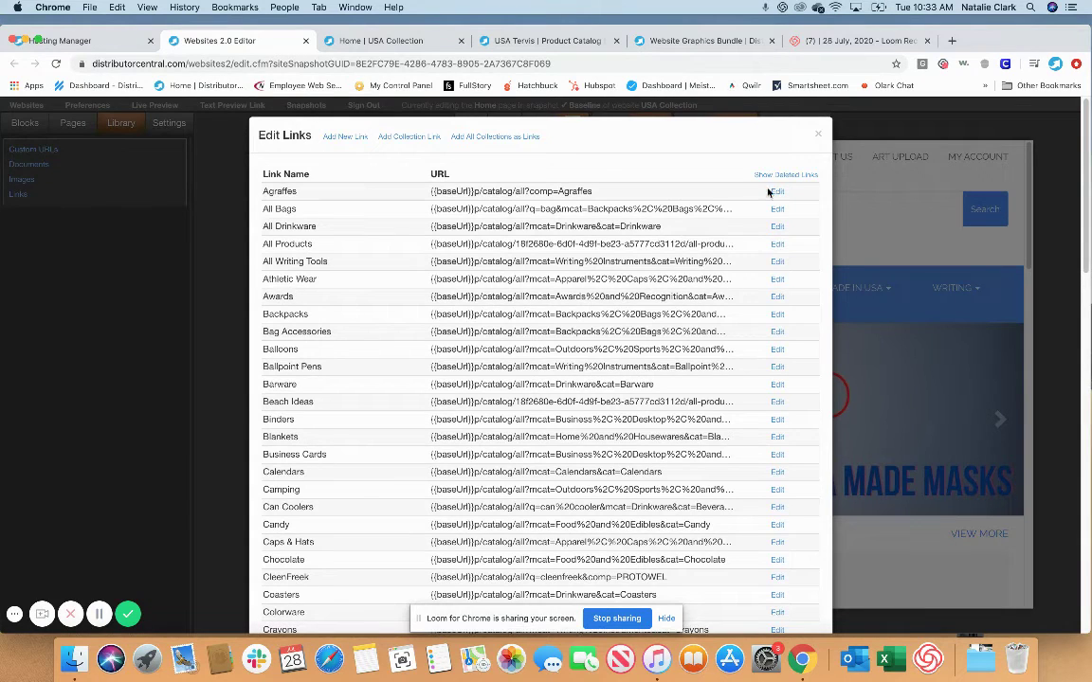
click(817, 133)
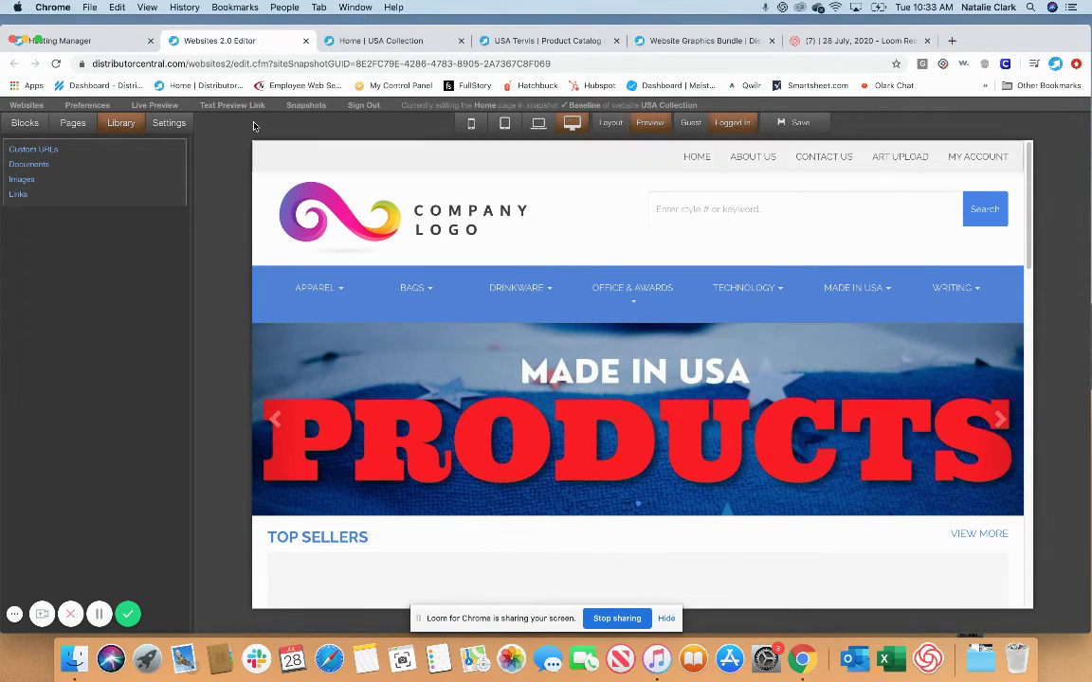
Step: Close the website editor, the home preview and the USA Tervis catalog page, returning to the Hosting Manager
click(307, 42)
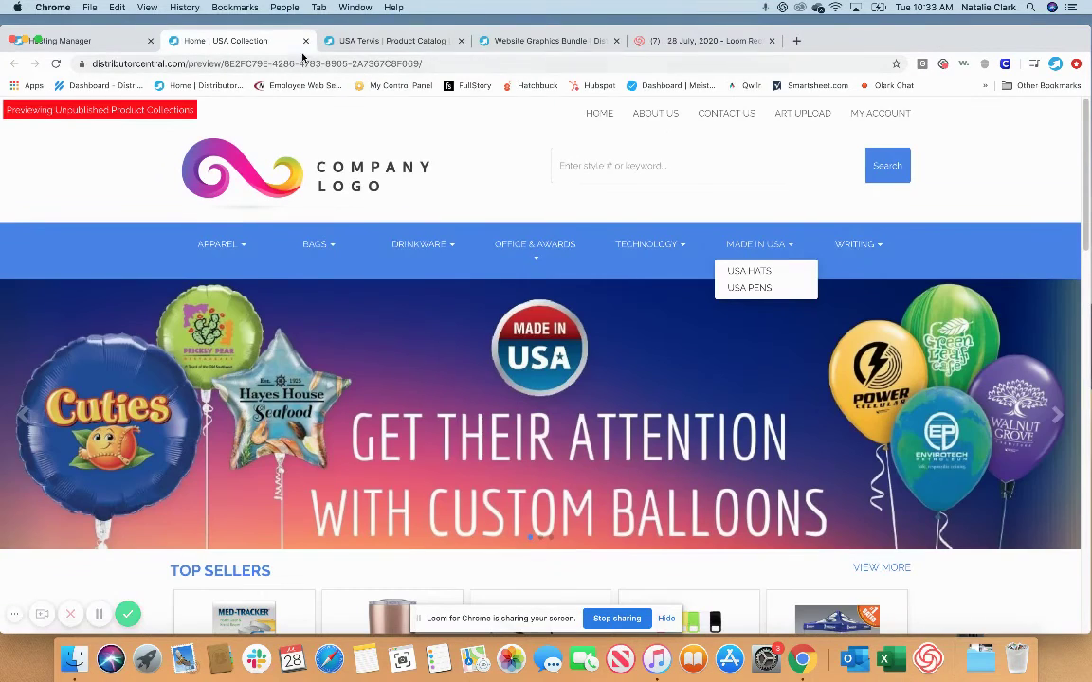
click(307, 42)
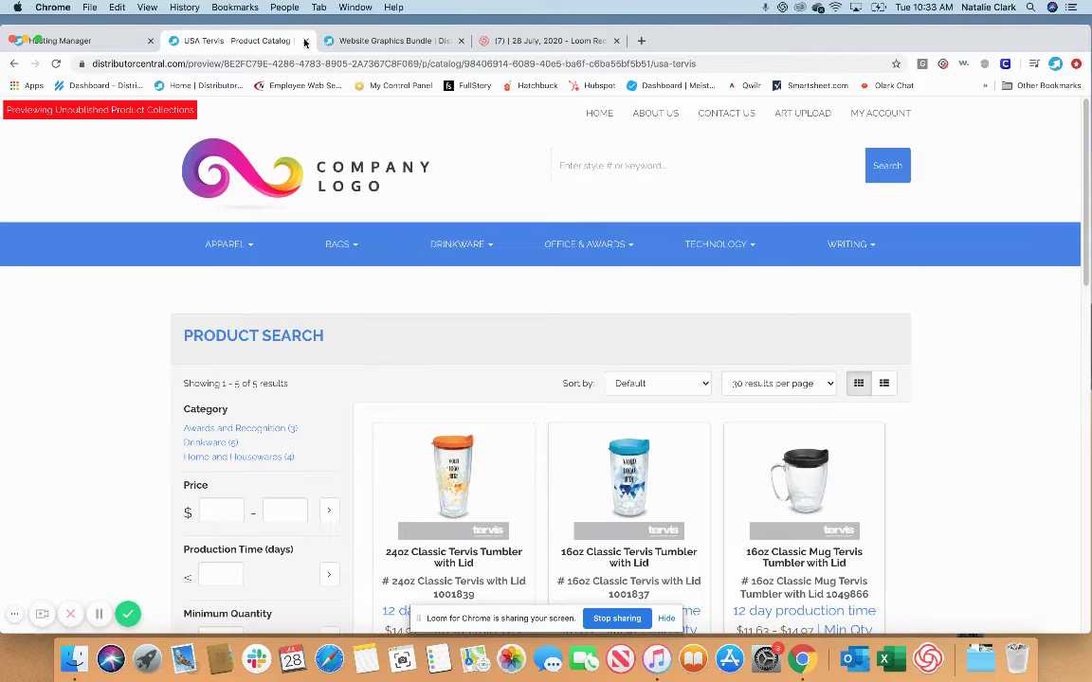
click(273, 41)
click(237, 41)
click(94, 41)
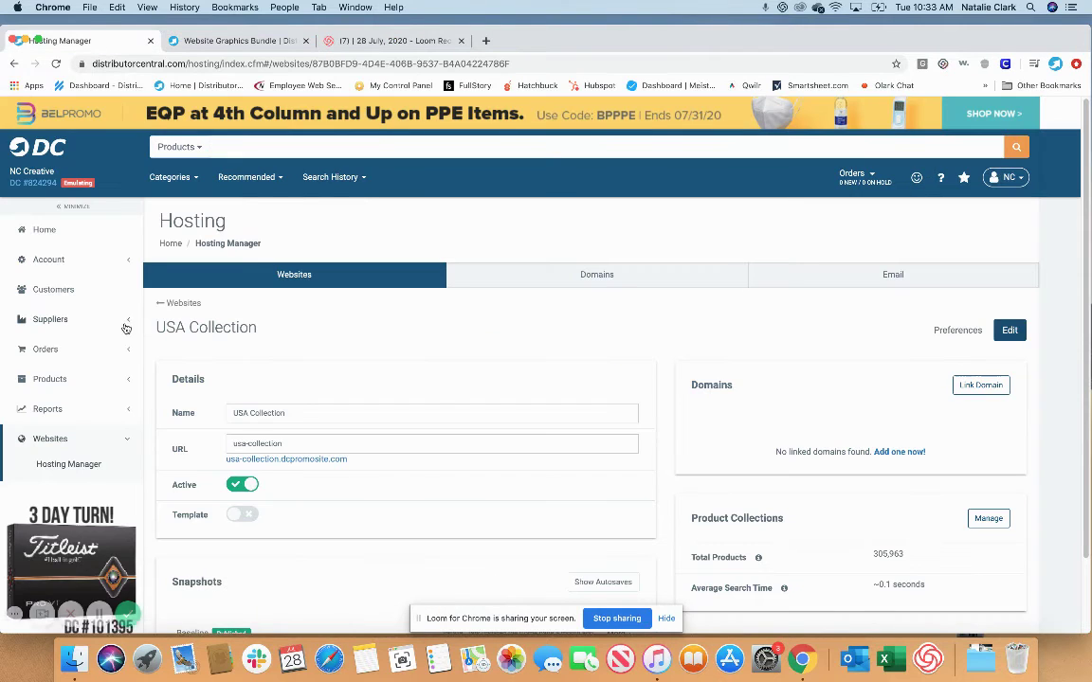
Step: Start a new website from the websites list using the Made in the USA template
click(66, 466)
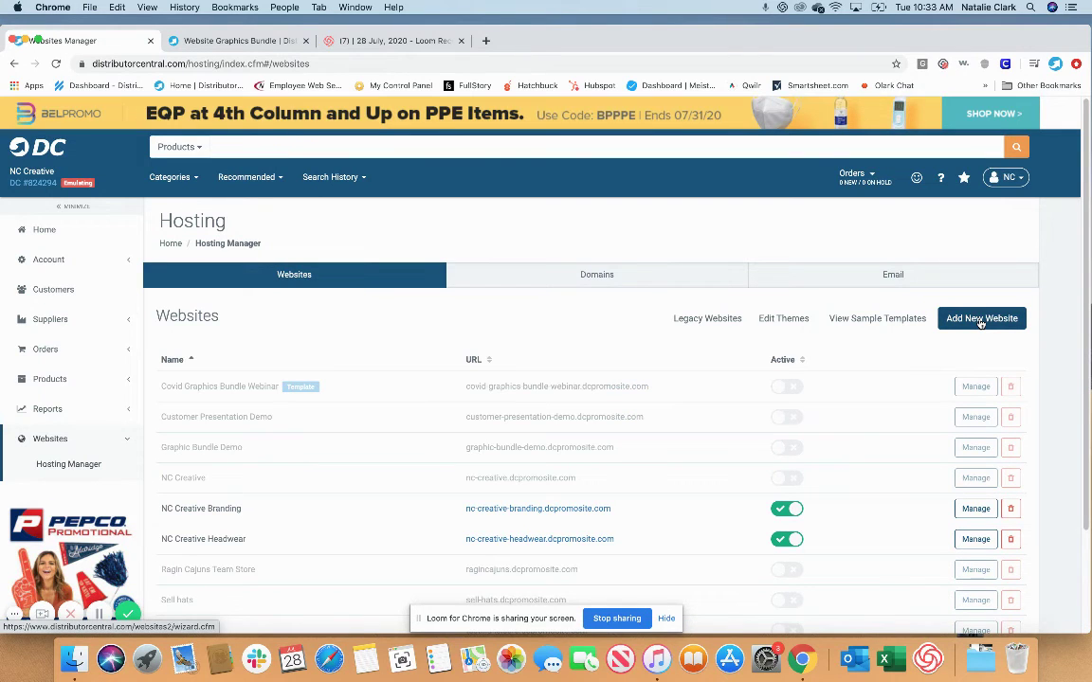
click(981, 320)
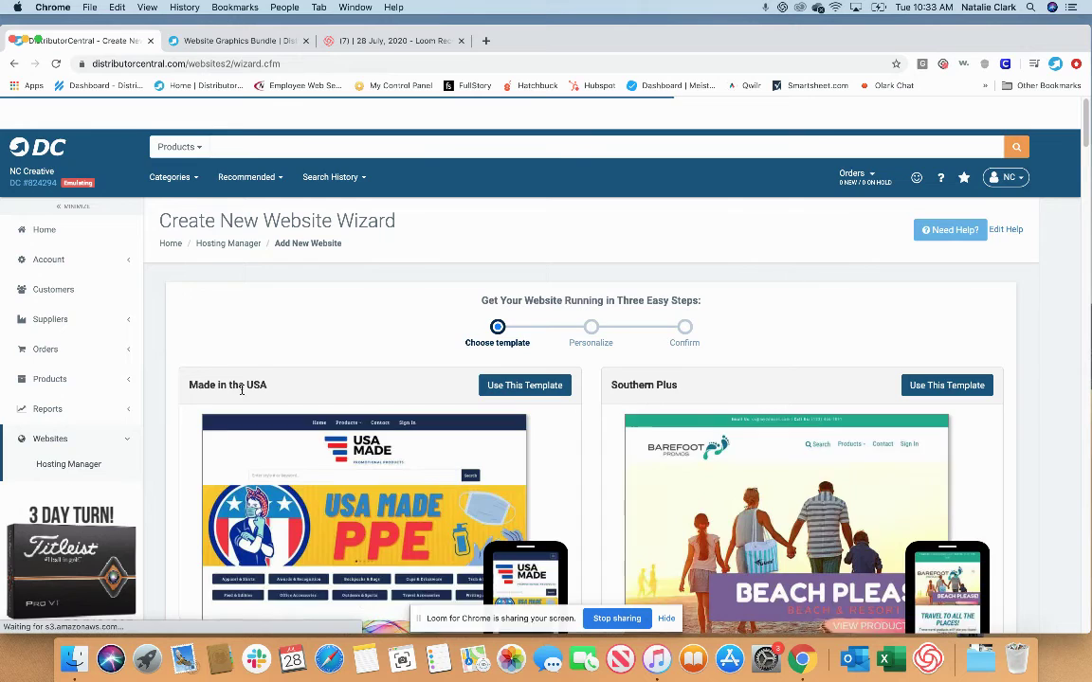
scroll(265, 330, down, 2)
scroll(522, 228, down, 2)
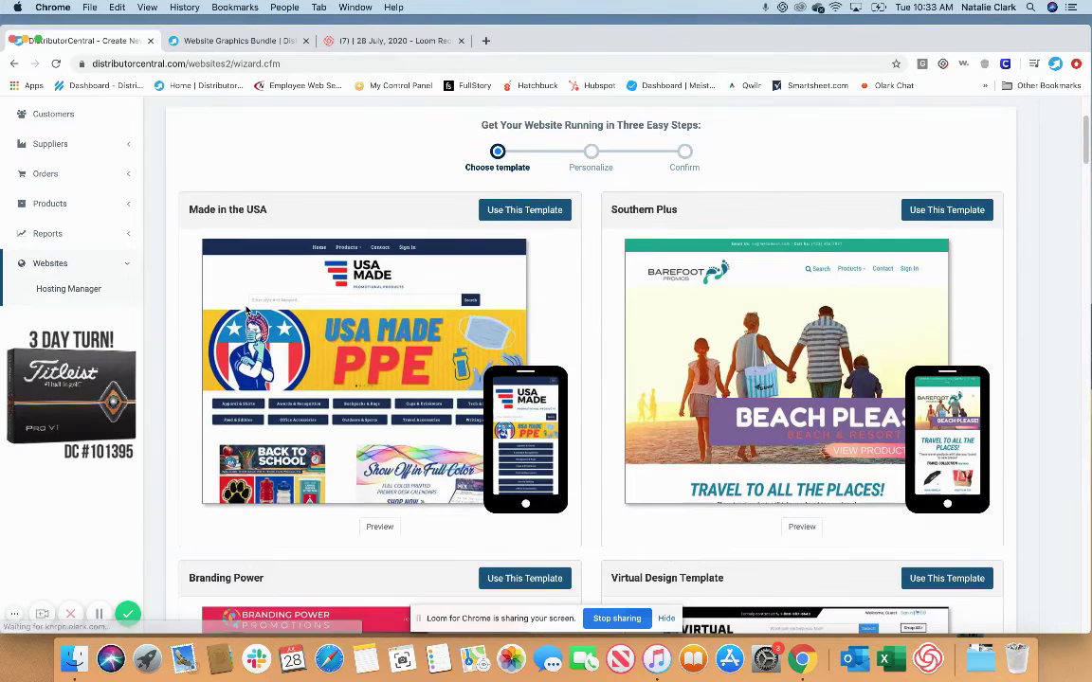
click(527, 213)
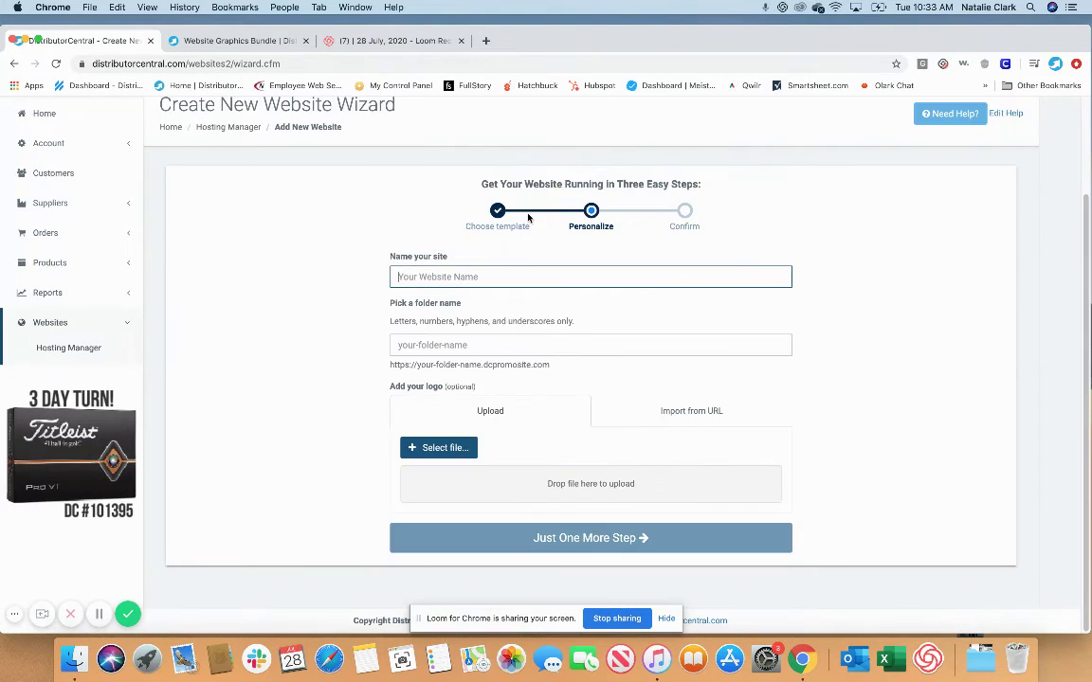
Step: Name the new site USA Promos
click(505, 280)
text(U)
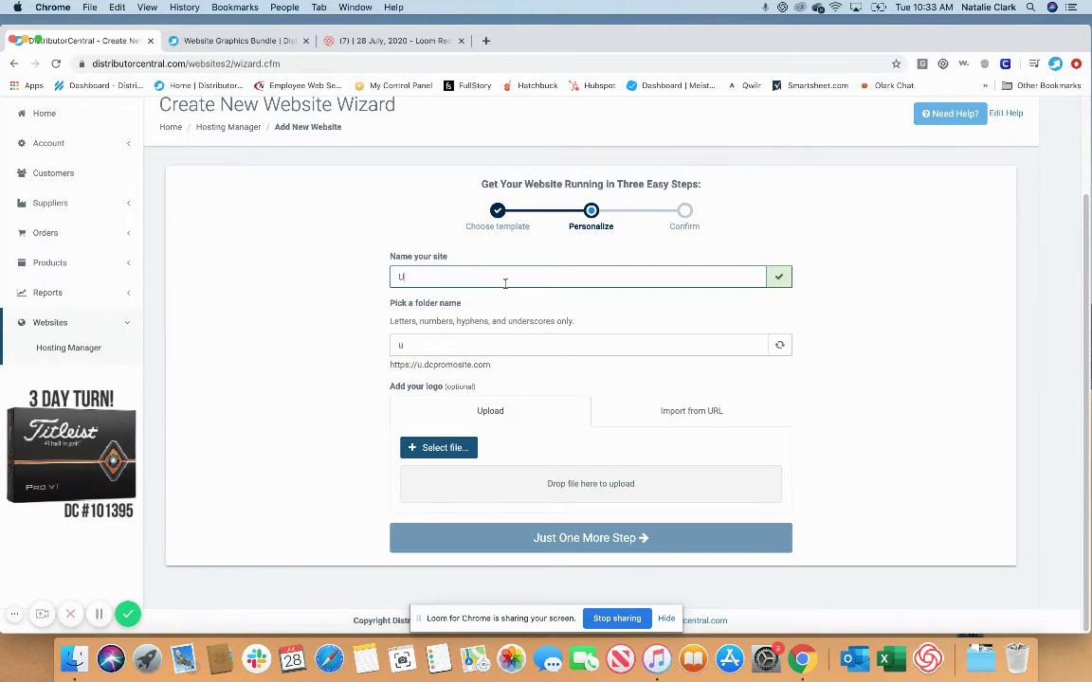
text(SA Promos)
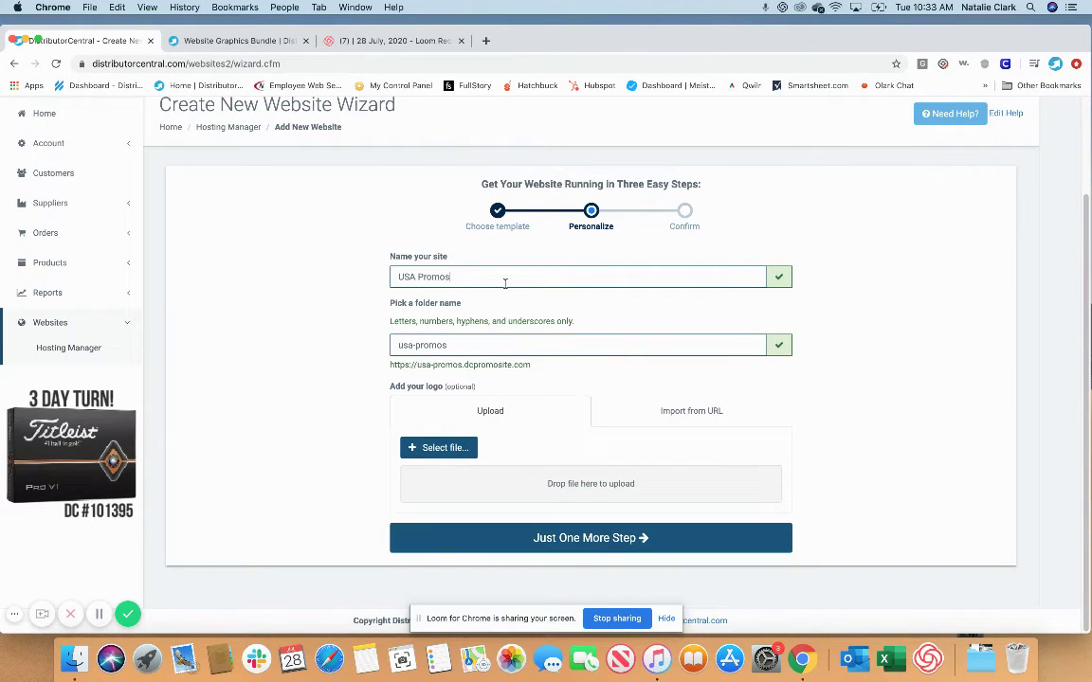
Step: Search the computer for "logo", preview logo.jpg and upload it as the new site's logo
click(444, 451)
click(837, 87)
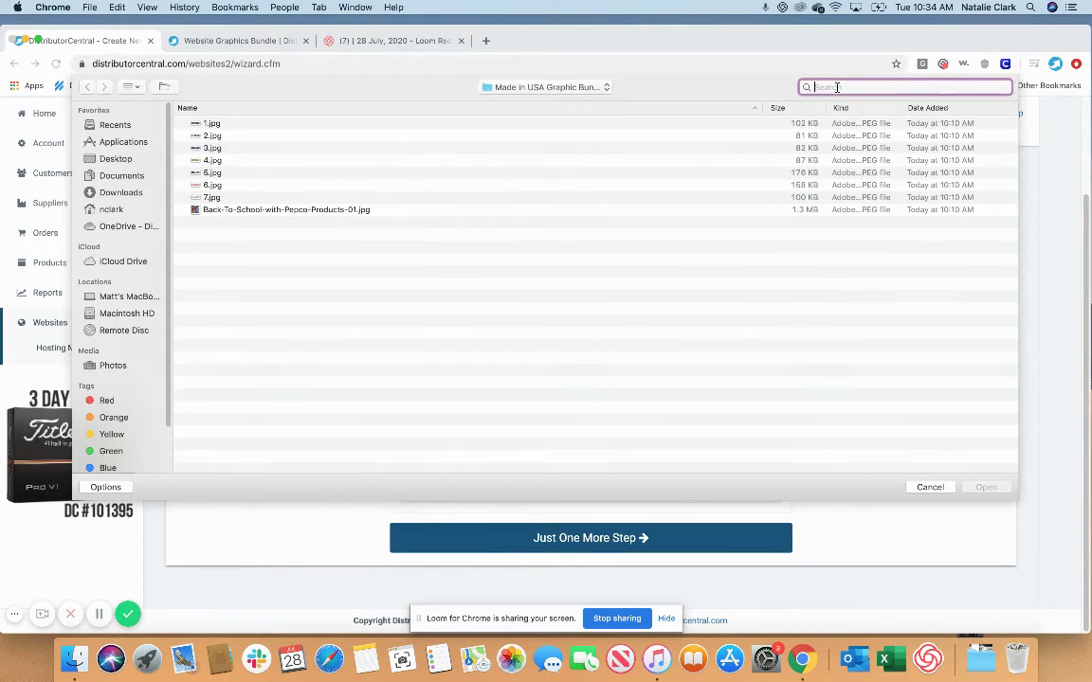
text(logo)
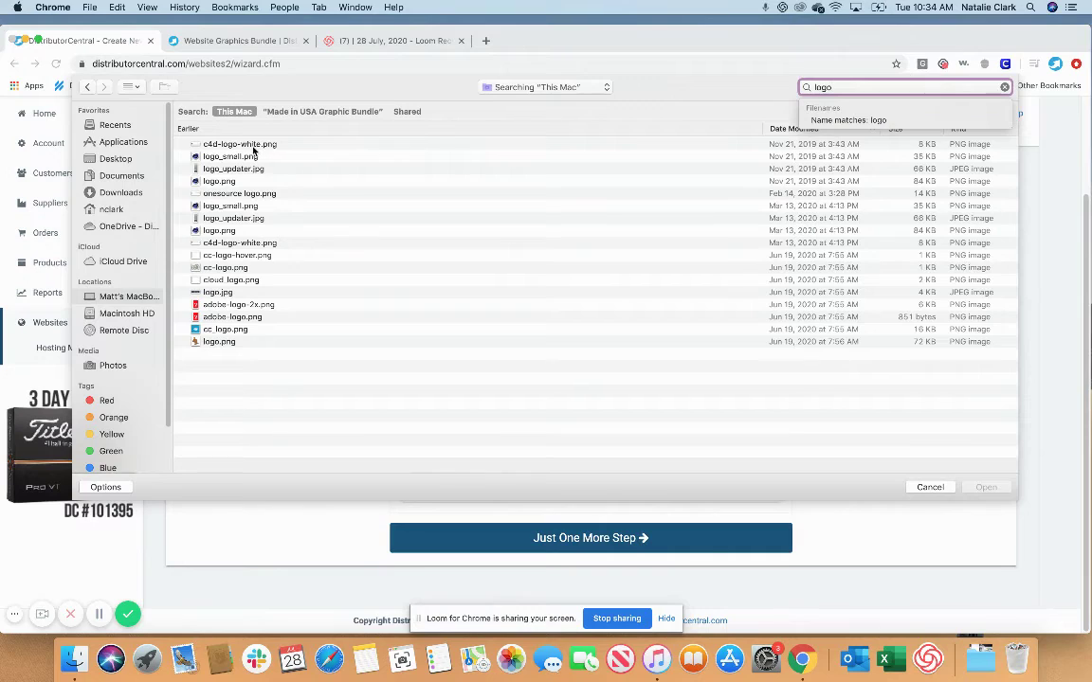
click(208, 294)
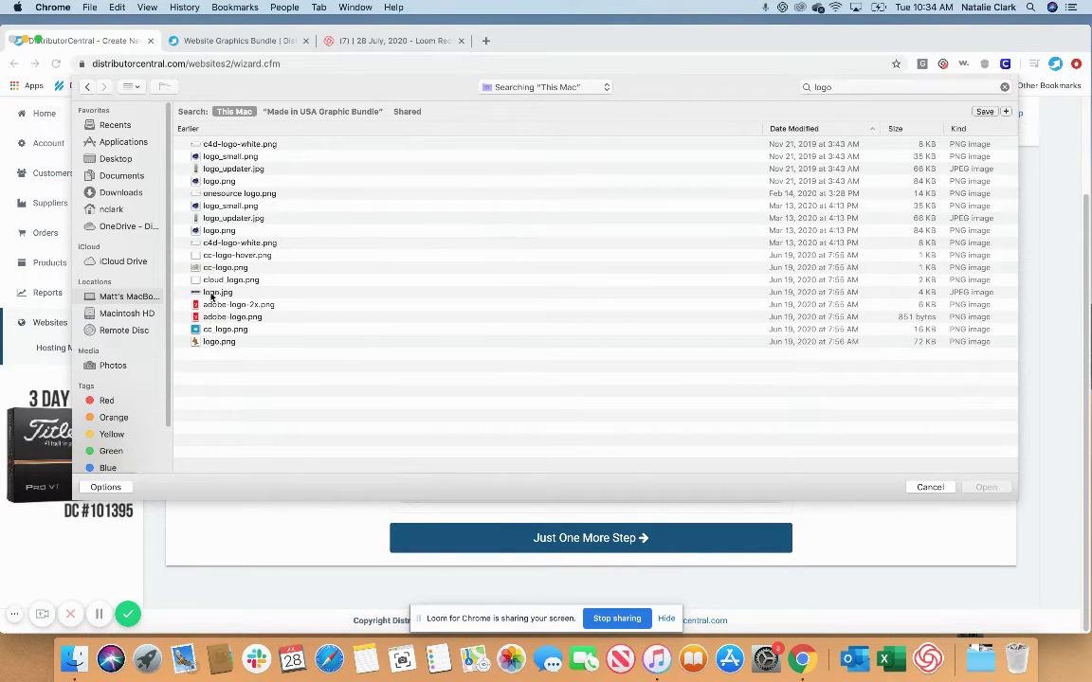
key(space)
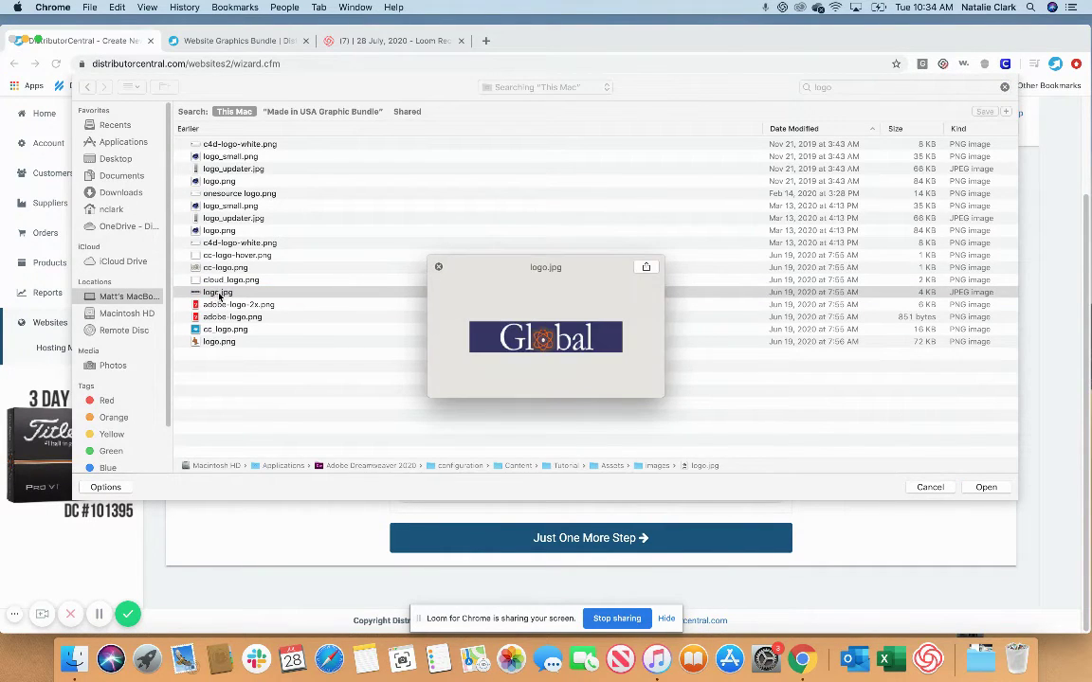
key(space)
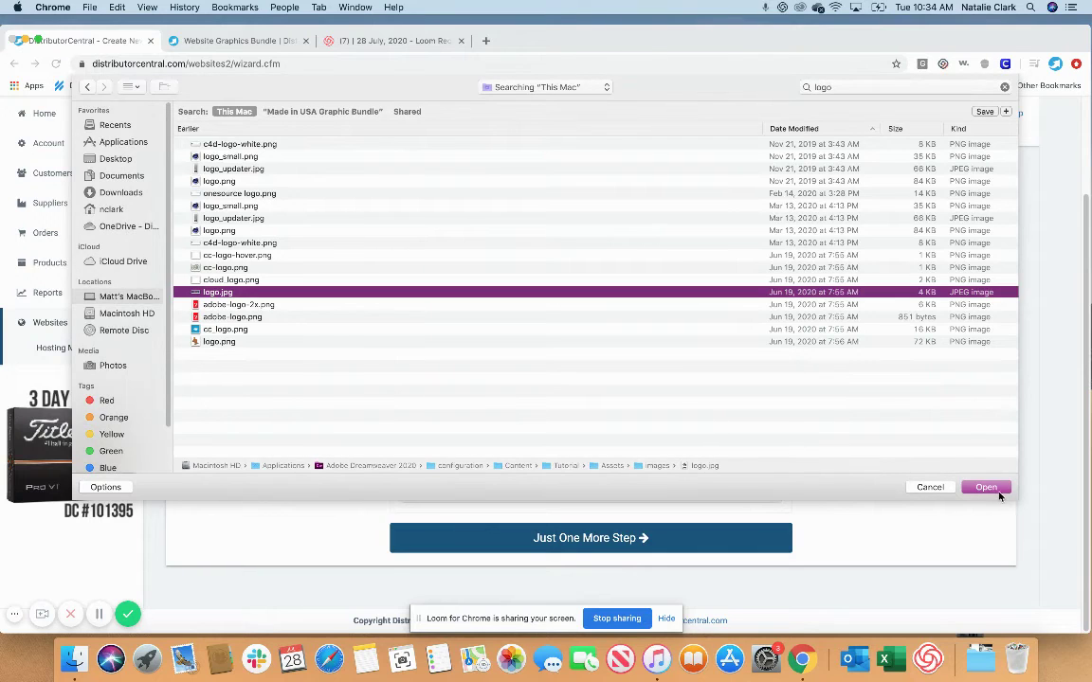
click(990, 489)
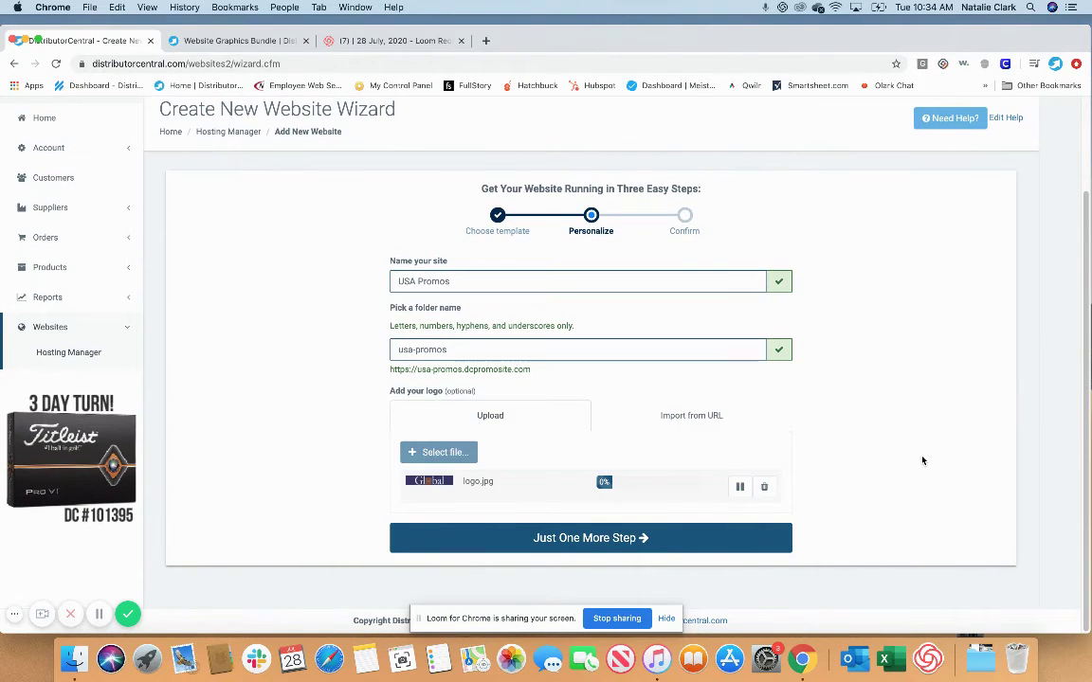
Step: Finish the wizard to create the USA Promos site and view the new site
click(592, 538)
click(565, 560)
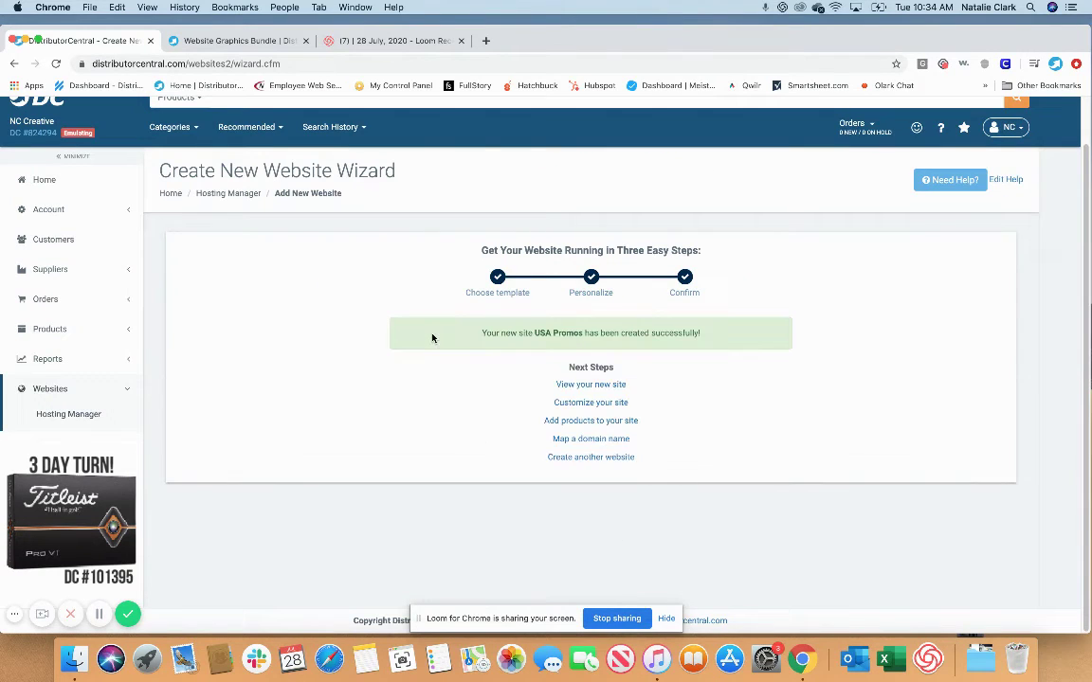
click(574, 385)
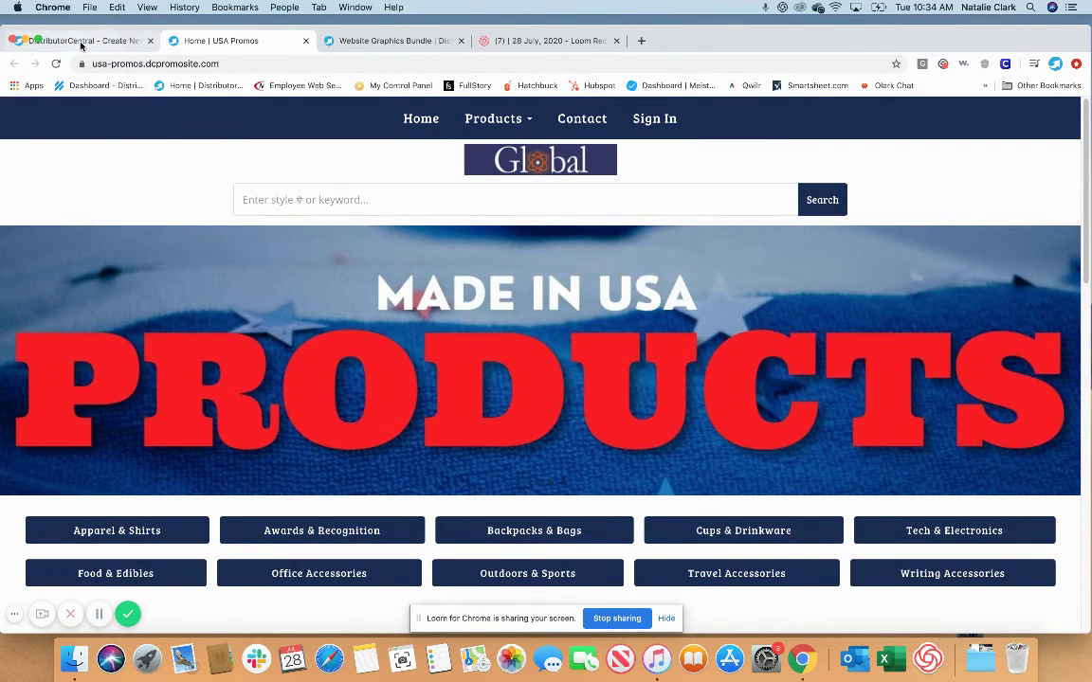
Step: Open the product setup of the new USA Promos site and review its global filter and preset product collections
click(82, 44)
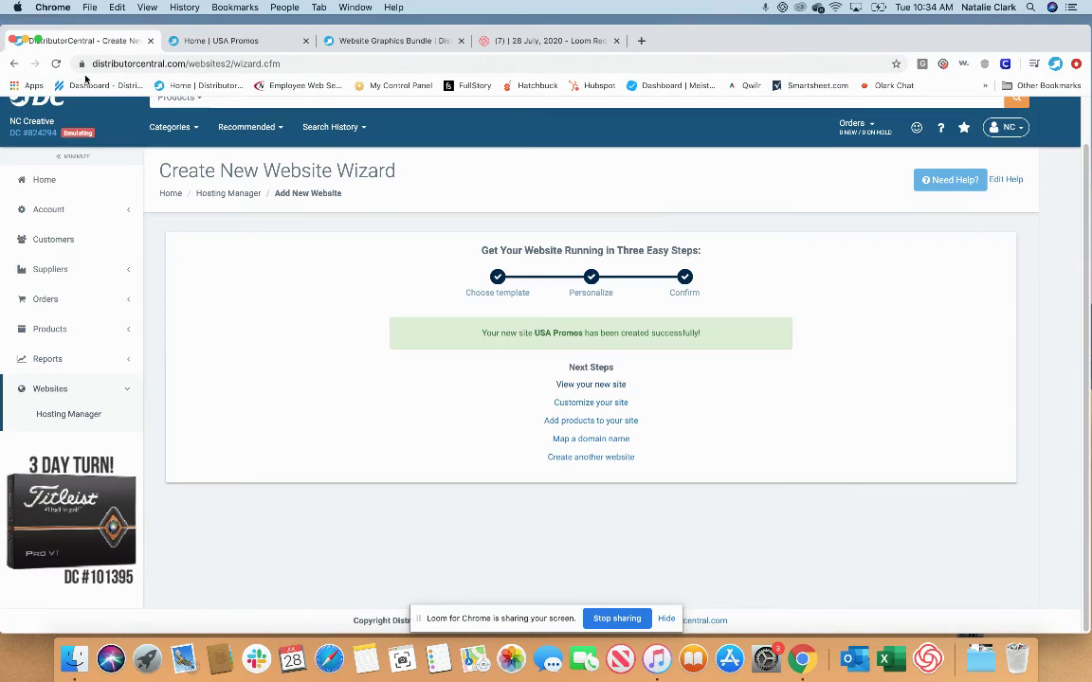
click(575, 420)
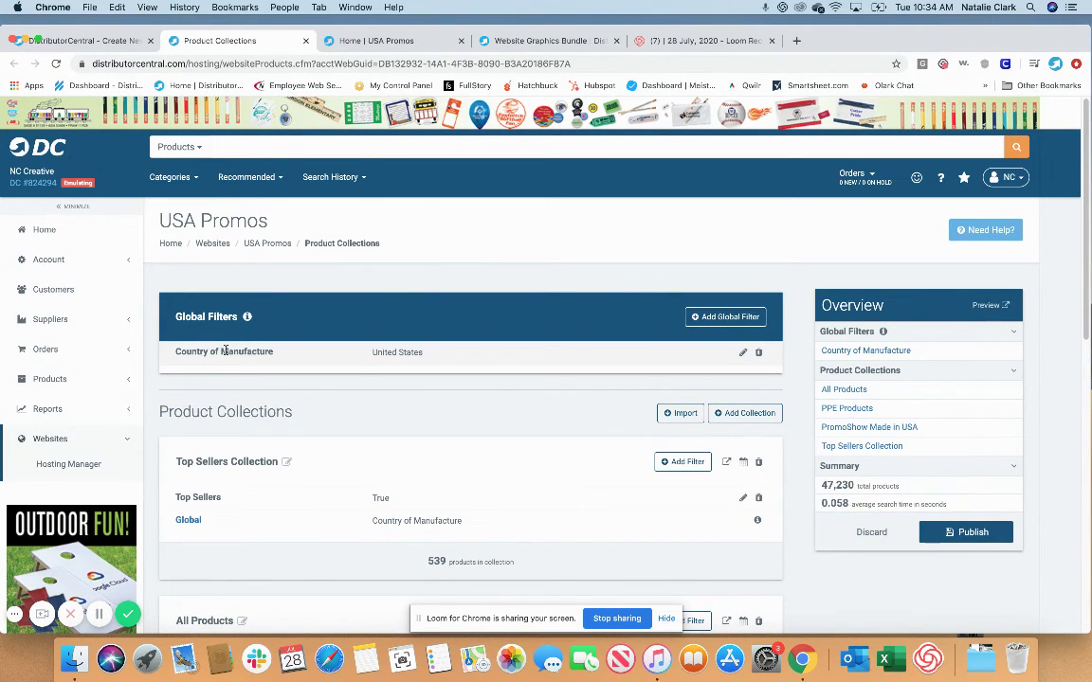
scroll(283, 365, down, 3)
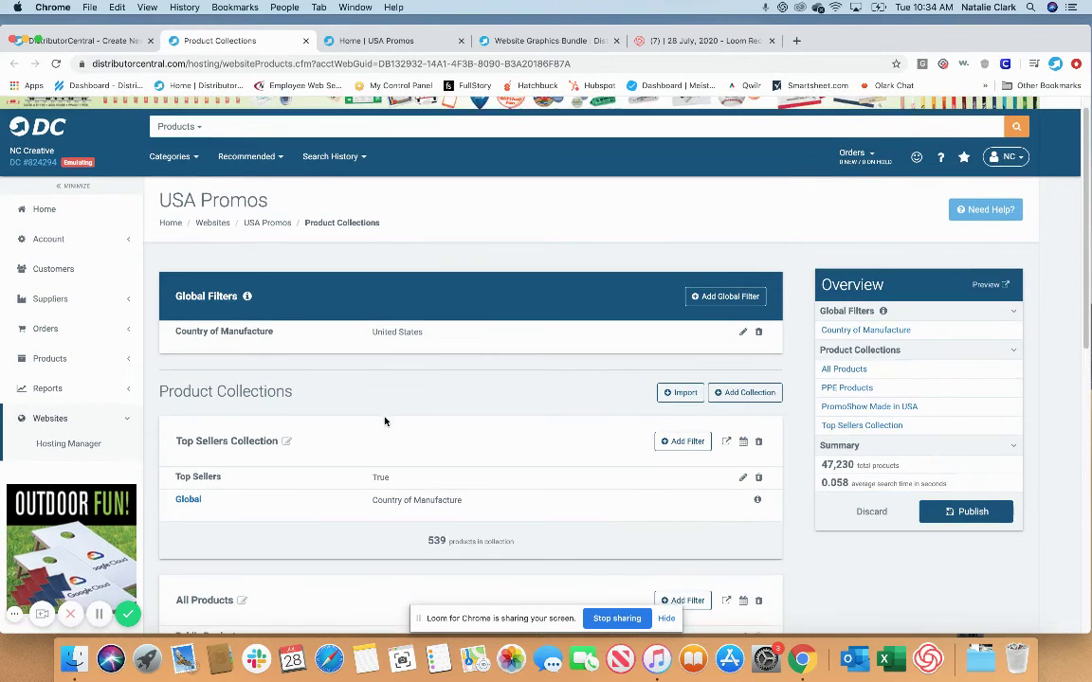
scroll(279, 398, down, 10)
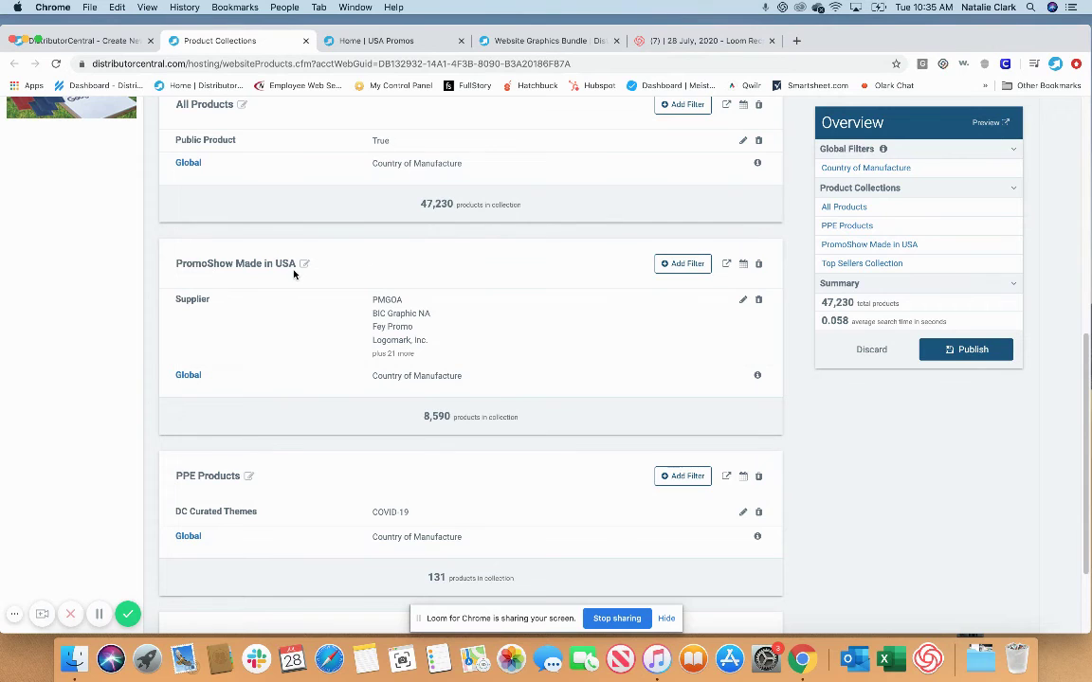
scroll(310, 349, down, 2)
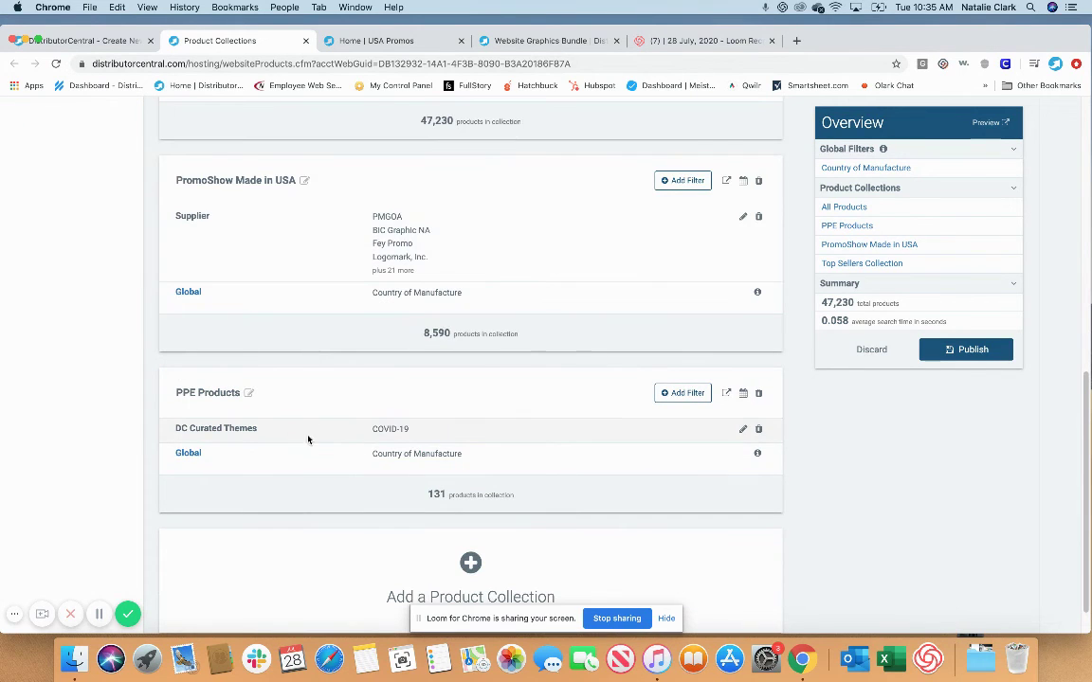
scroll(390, 409, up, 10)
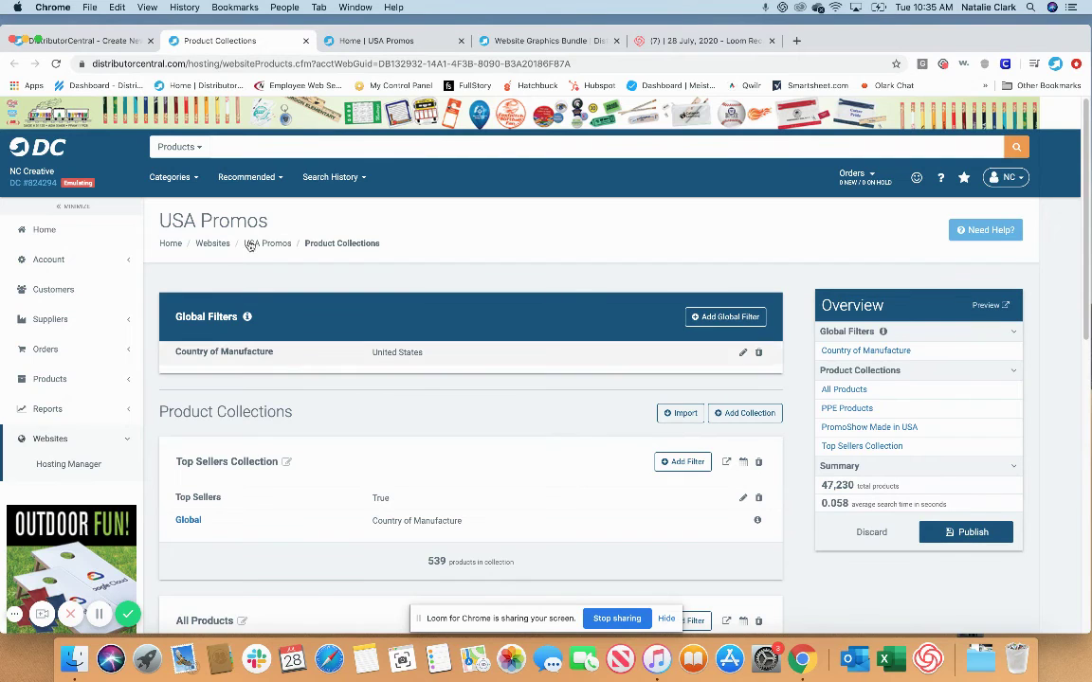
scroll(413, 381, down, 2)
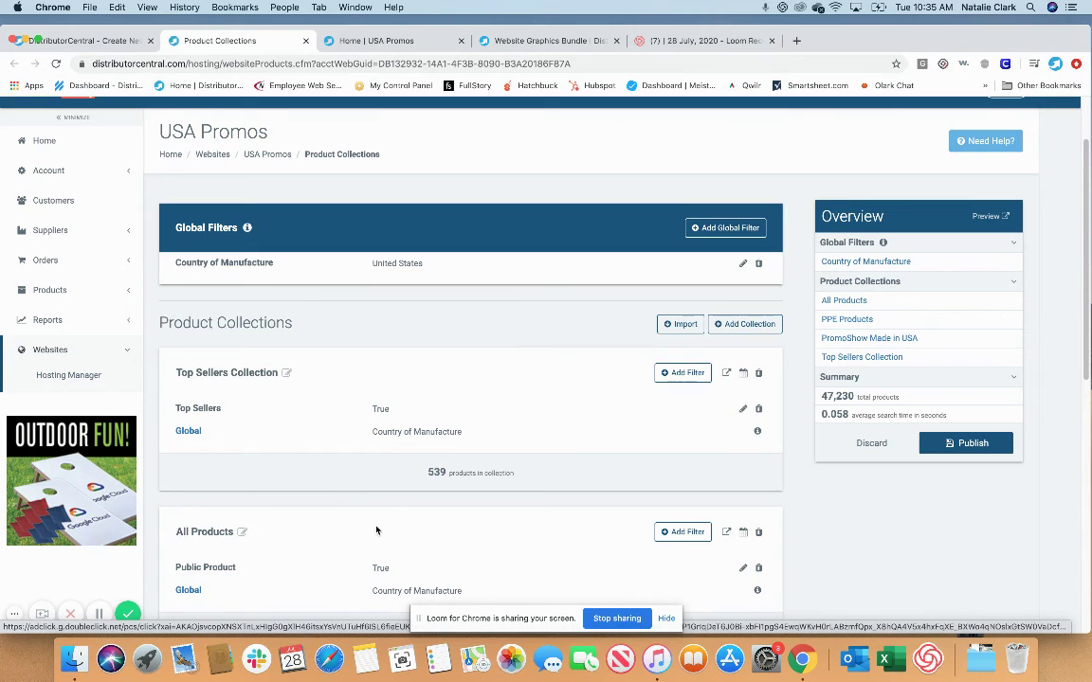
scroll(268, 564, down, 5)
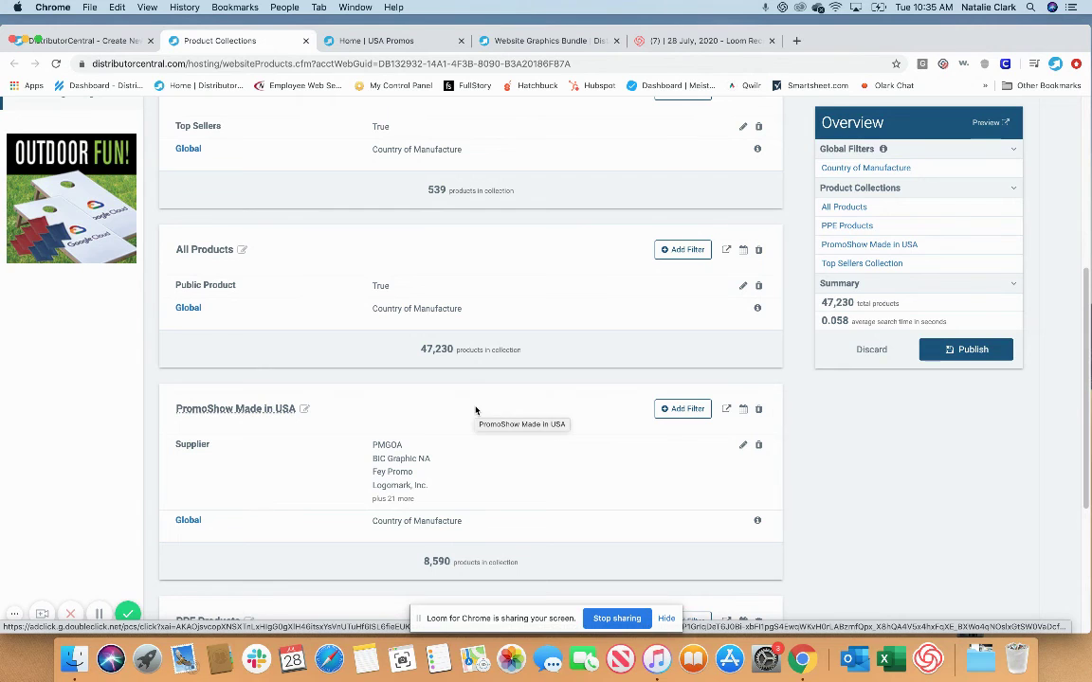
scroll(475, 411, up, 5)
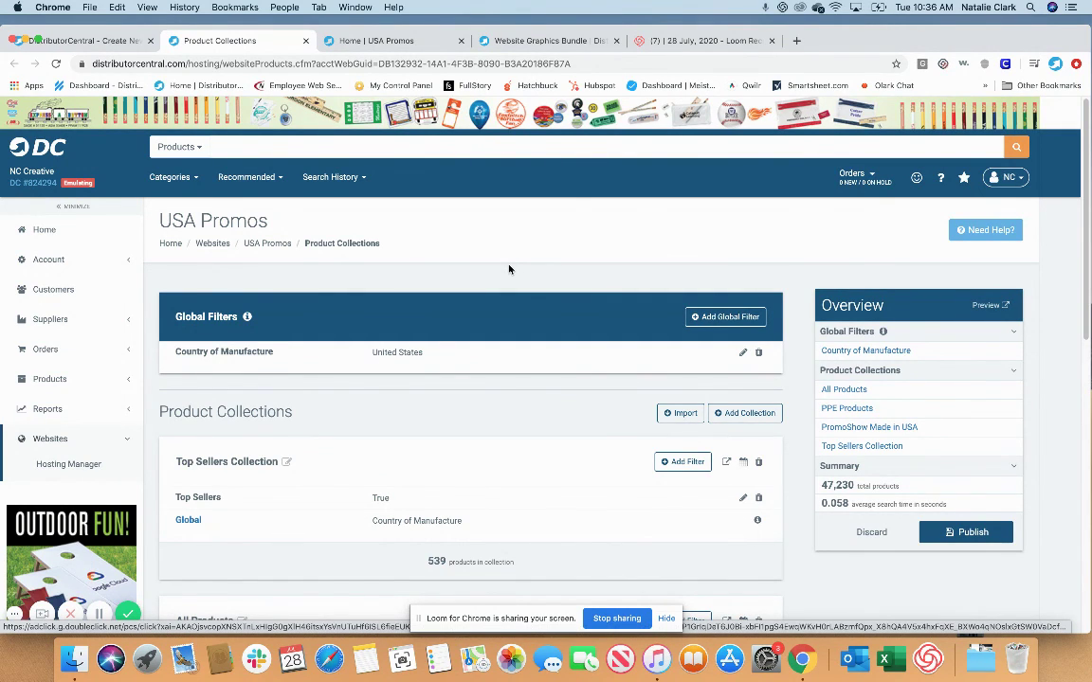
scroll(508, 269, down, 10)
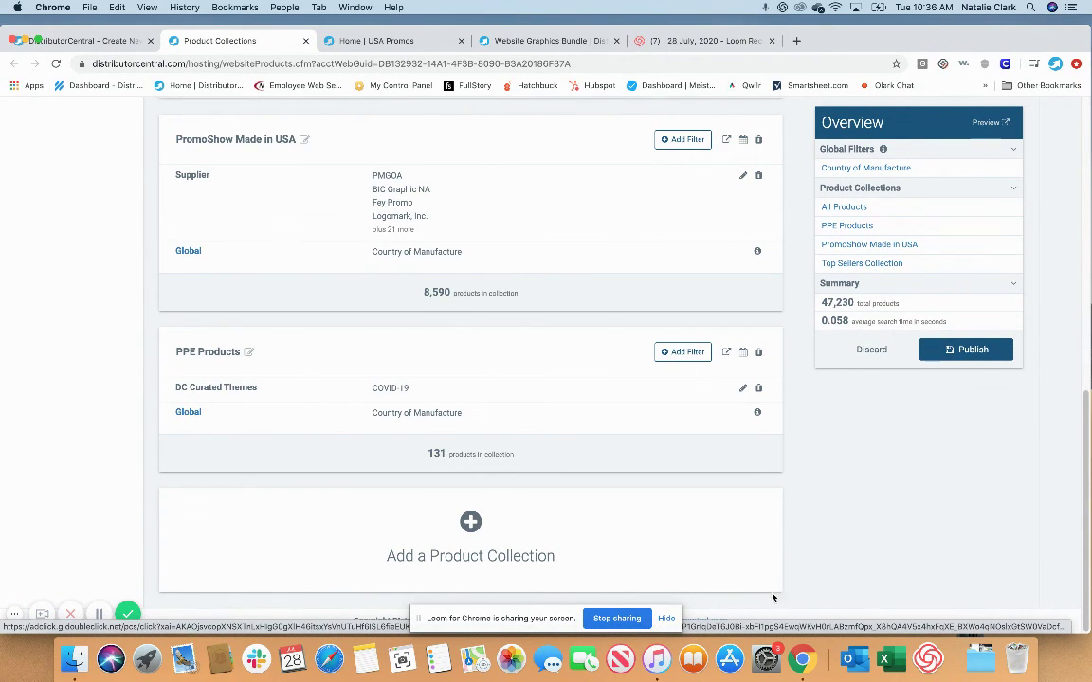
click(667, 618)
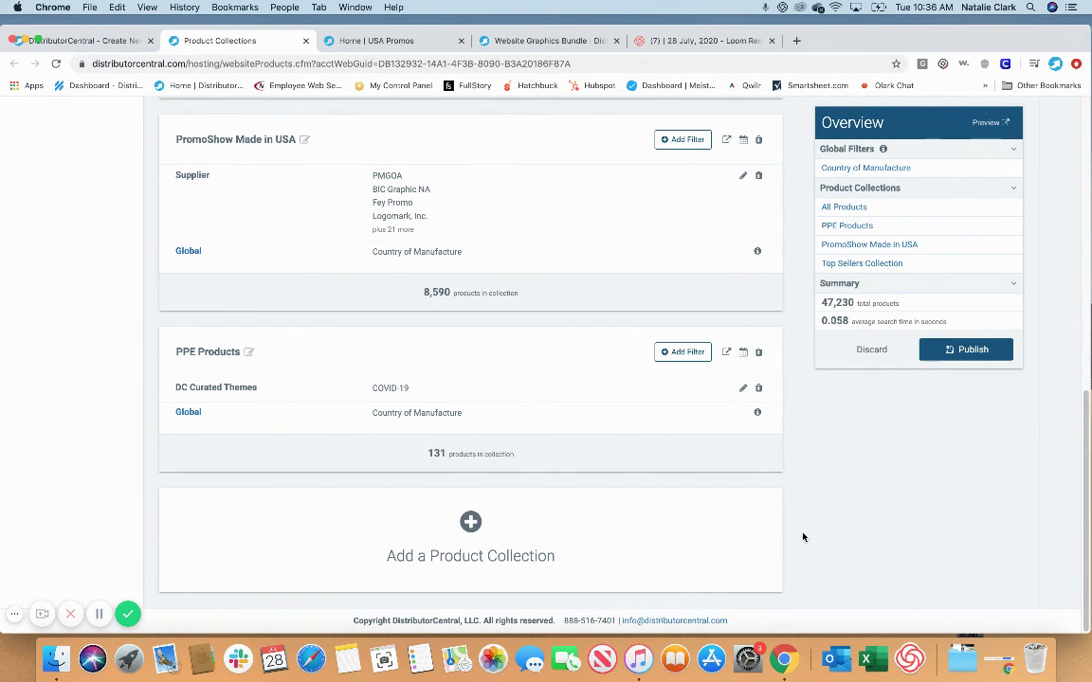
scroll(804, 512, up, 10)
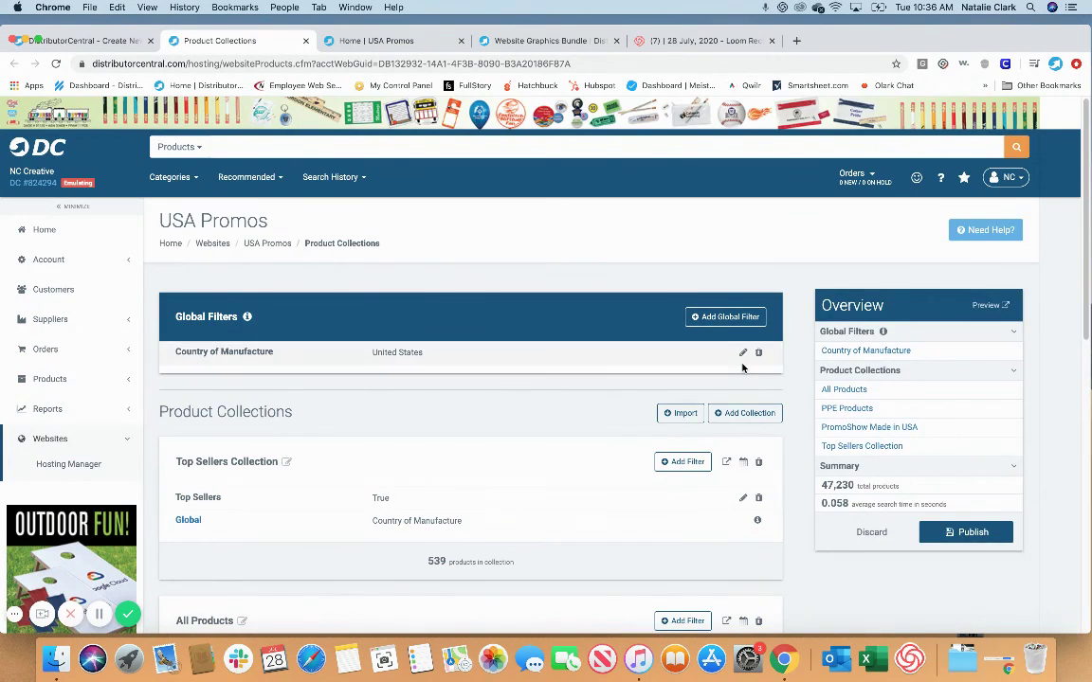